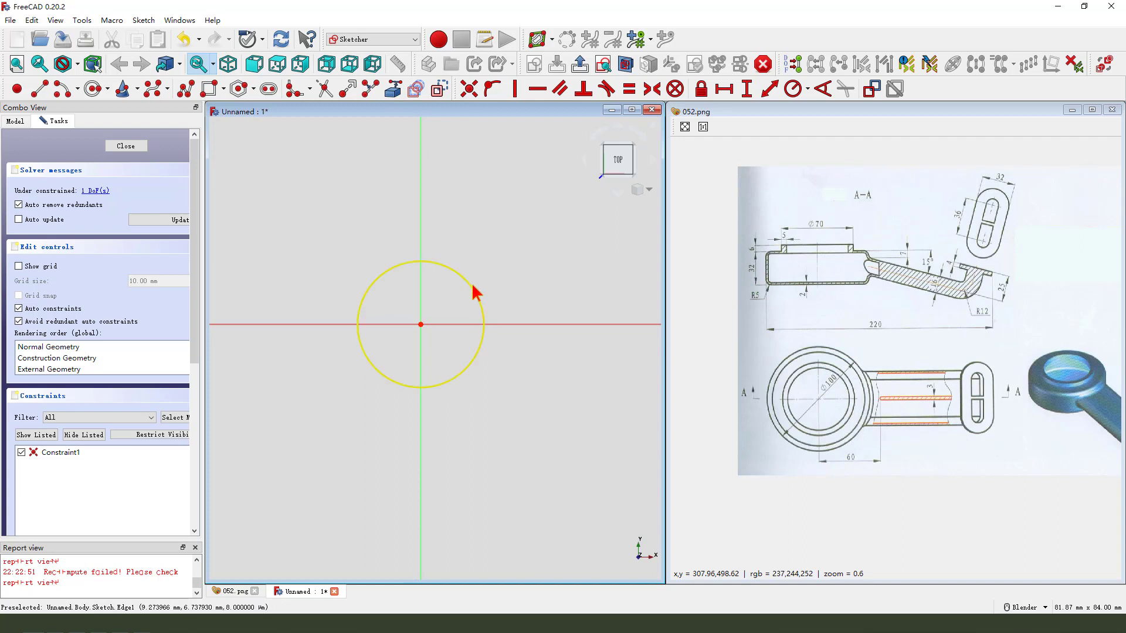
# Constrain the circle's diameter to 100 mm and close the sketch
pyautogui.click(474, 294)
pyautogui.click(808, 92)
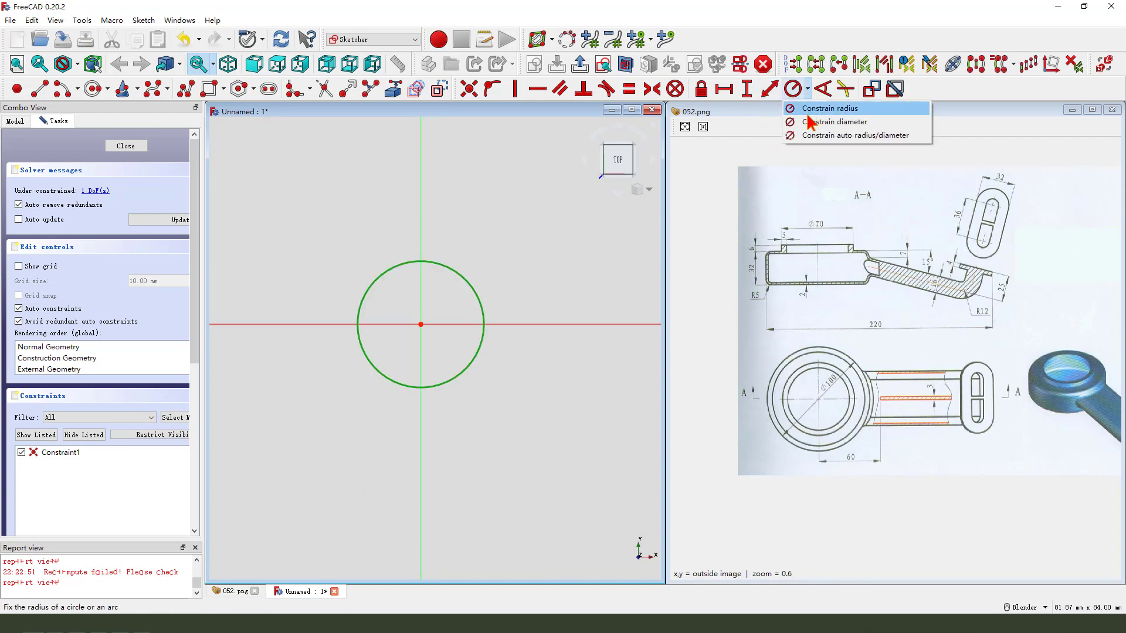
pyautogui.click(832, 123)
pyautogui.write('10')
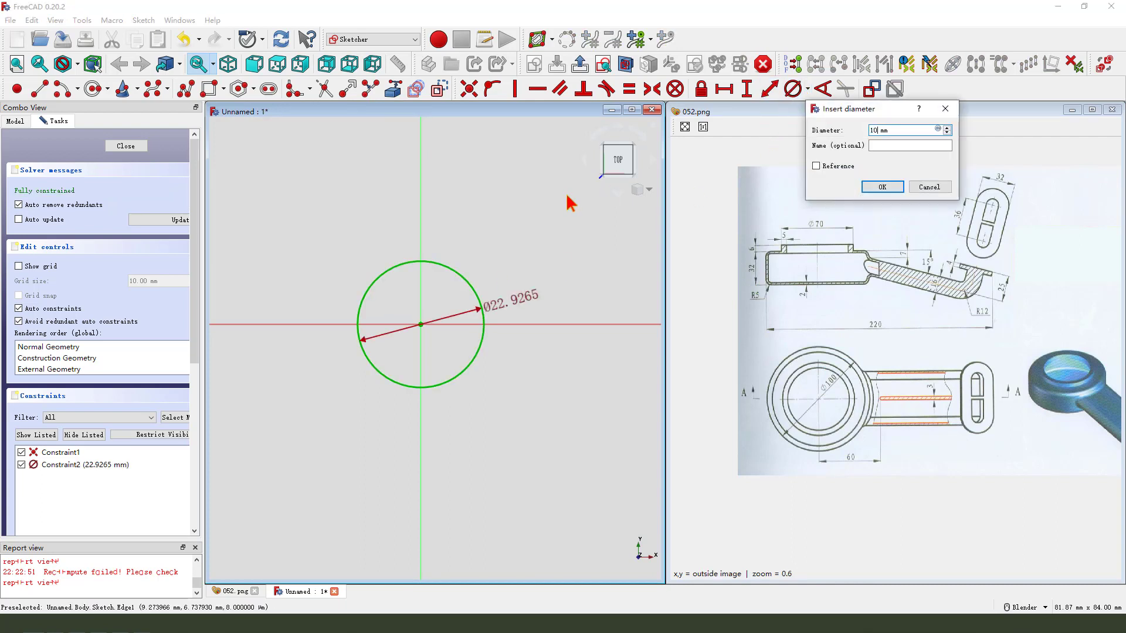
pyautogui.write('0')
pyautogui.press('Return')
pyautogui.scroll(-2, 465, 324)
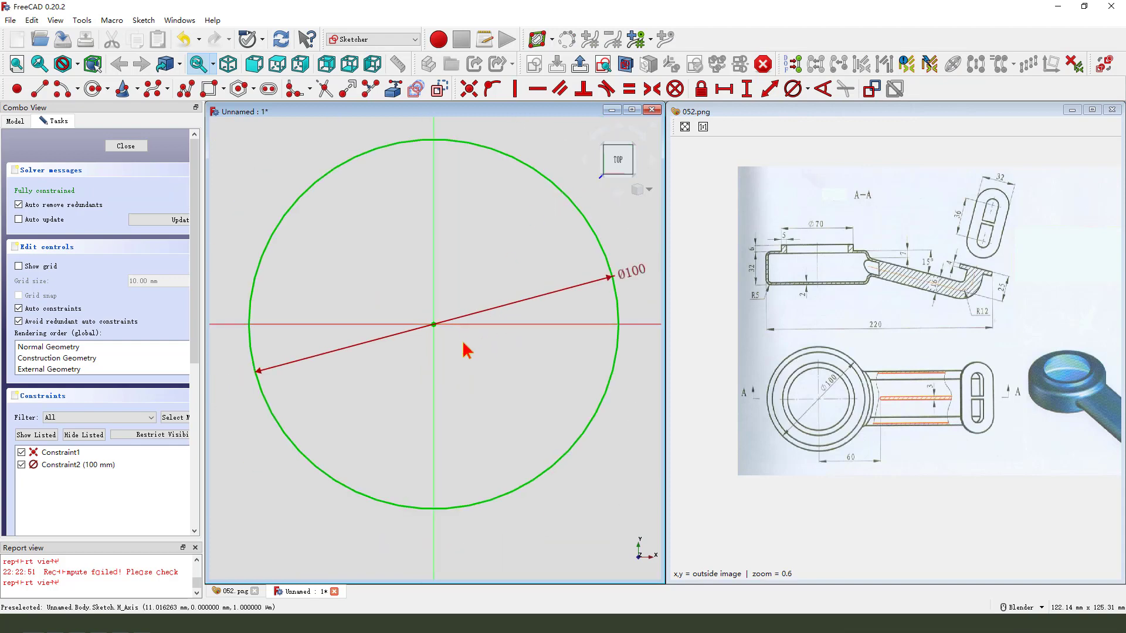
pyautogui.click(580, 64)
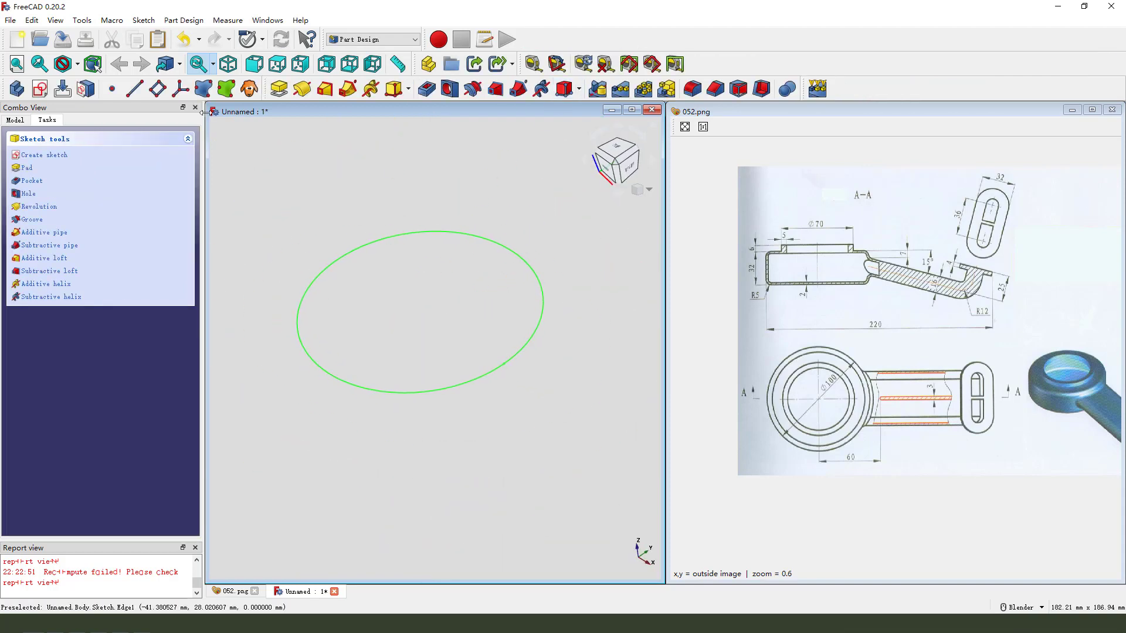
# Pad the 100 mm circle to a length of 32 mm
pyautogui.click(280, 89)
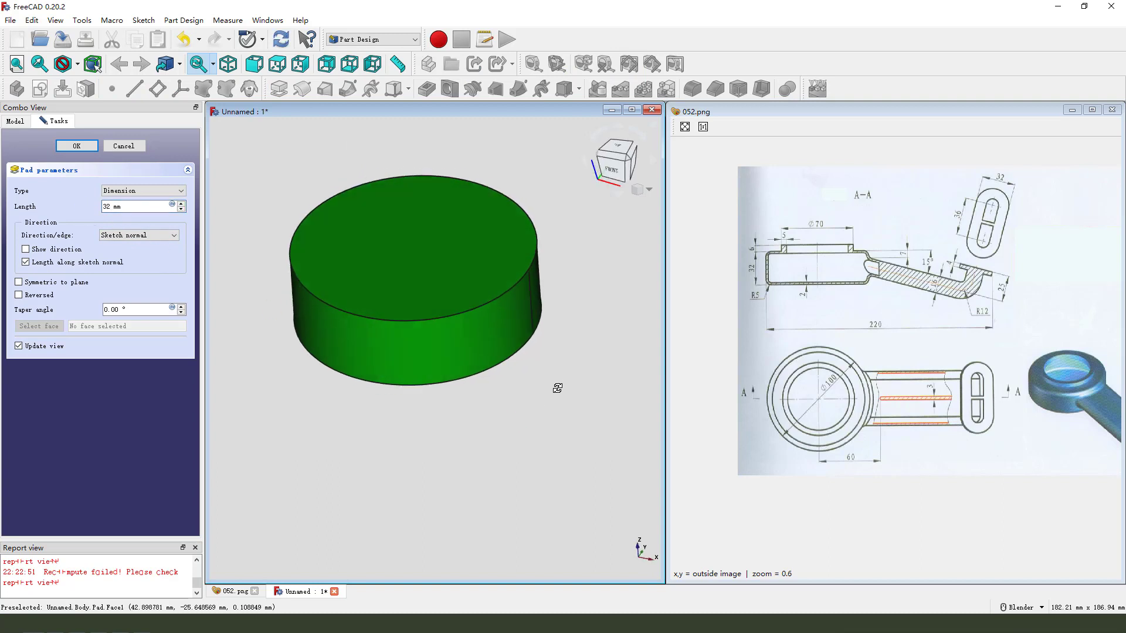
pyautogui.click(76, 146)
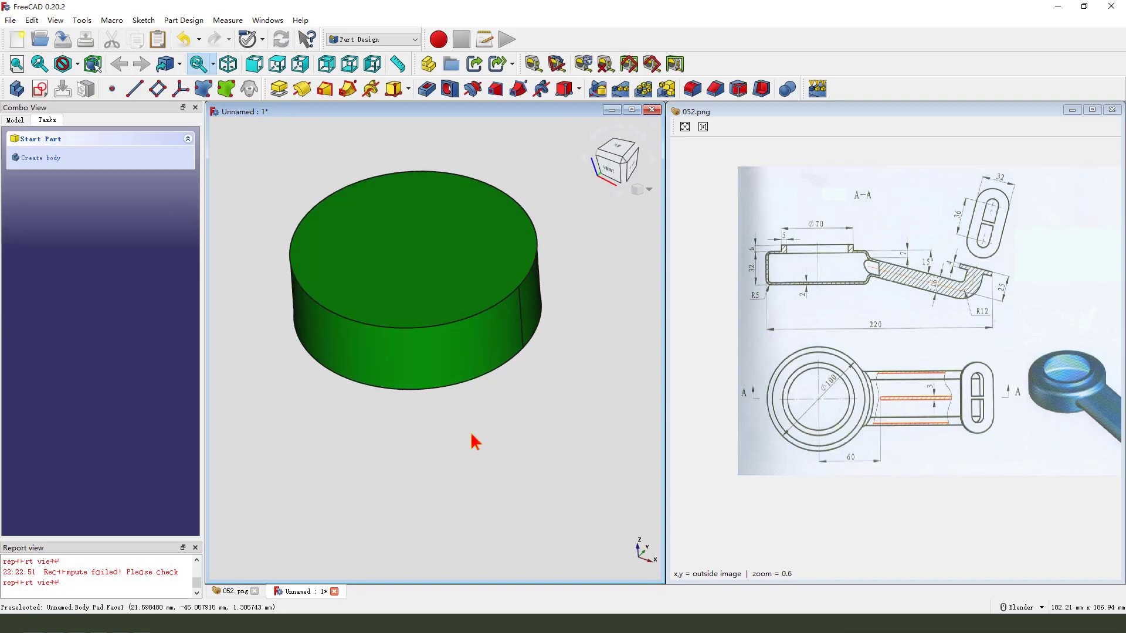
pyautogui.moveTo(823, 201); pyautogui.dragTo(847, 213)
pyautogui.press('Escape')
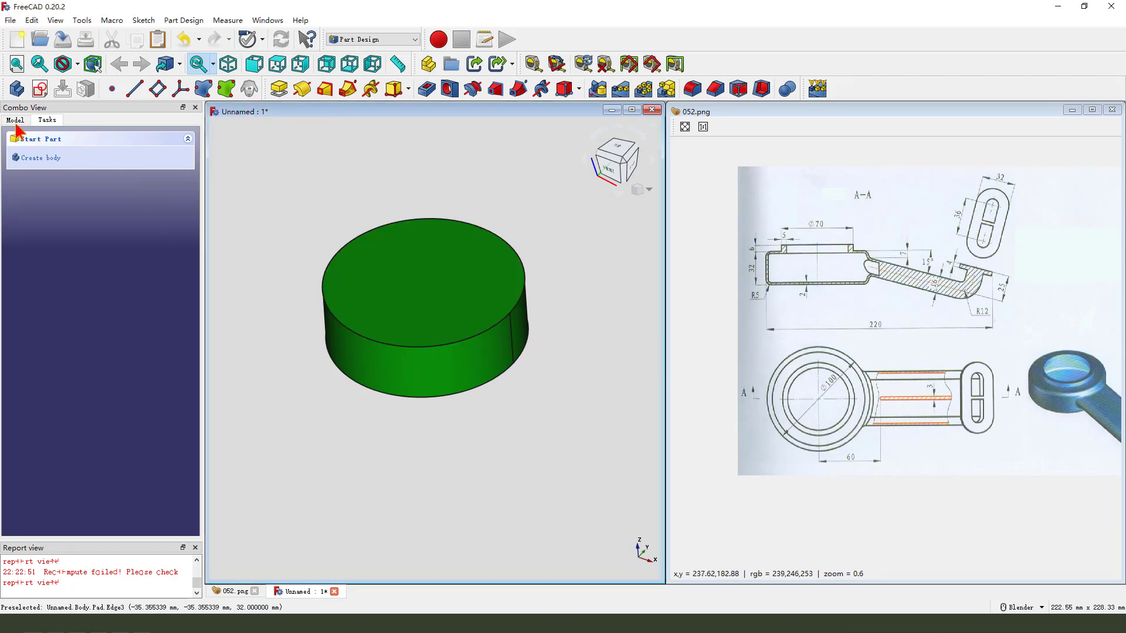
# Start a new sketch on the XY plane and toggle the section view
pyautogui.click(40, 88)
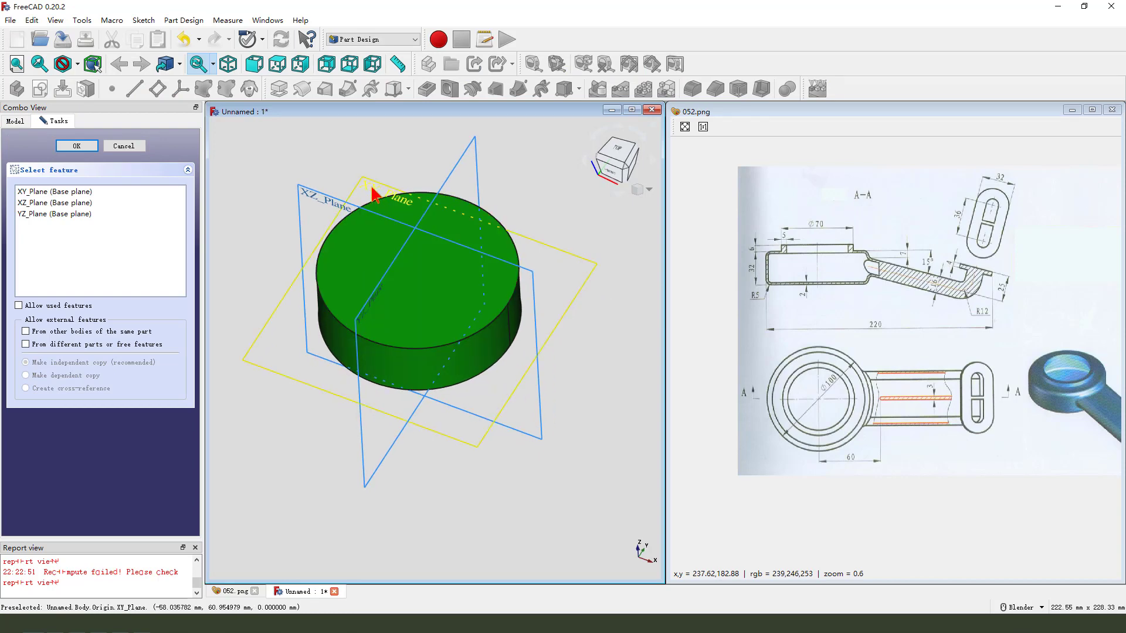
pyautogui.click(373, 194)
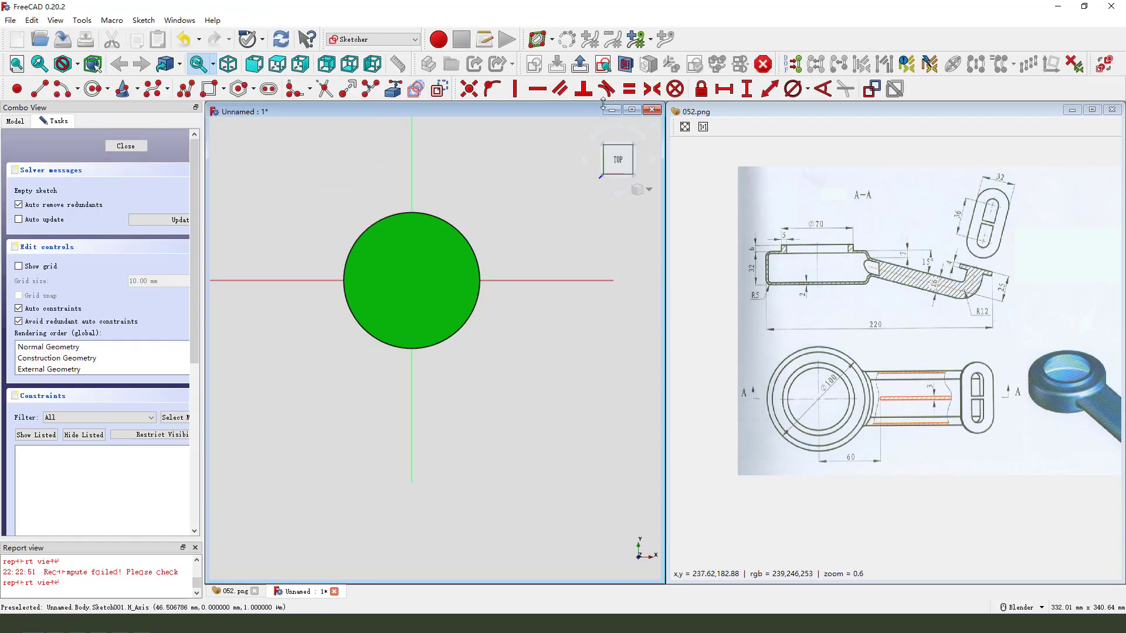
pyautogui.click(626, 64)
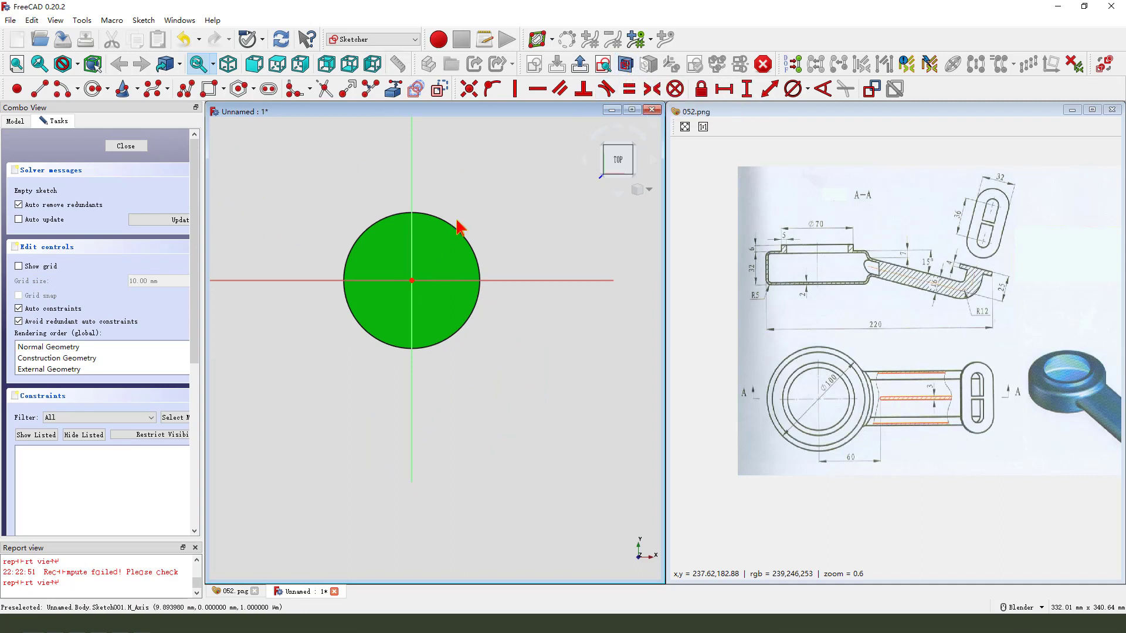
pyautogui.moveTo(373, 275)
pyautogui.mouseDown()
pyautogui.moveTo(413, 278)
pyautogui.moveTo(384, 298)
pyautogui.mouseUp()
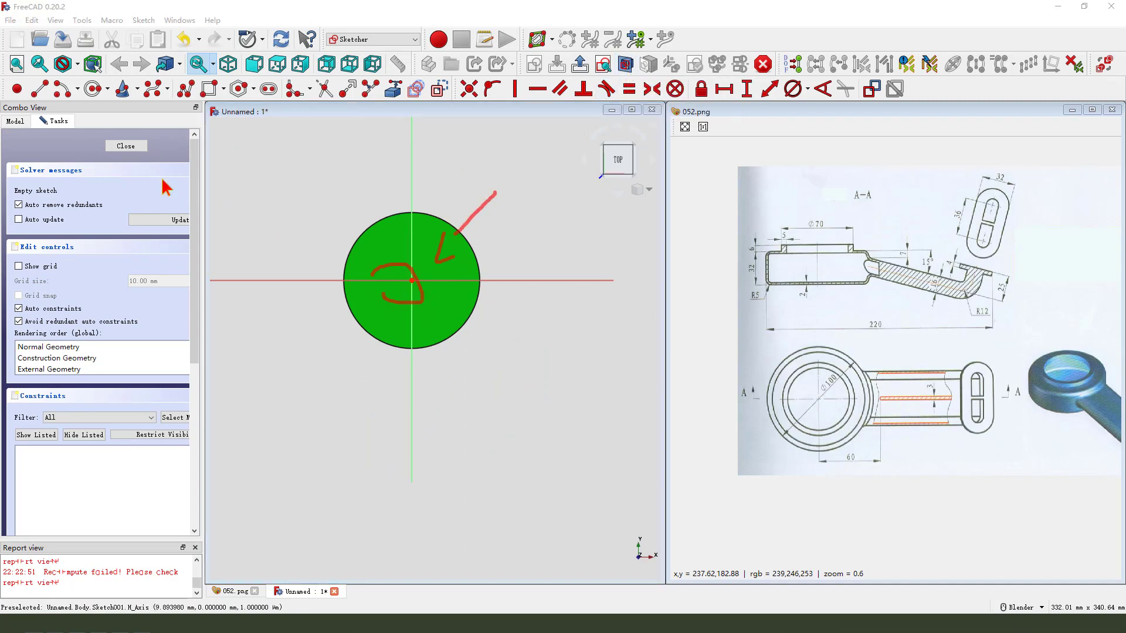
pyautogui.press('Escape')
# Draw a circle centred on the sketch origin, set its diameter to 70 mm, and close the sketch
pyautogui.click(93, 91)
pyautogui.click(411, 281)
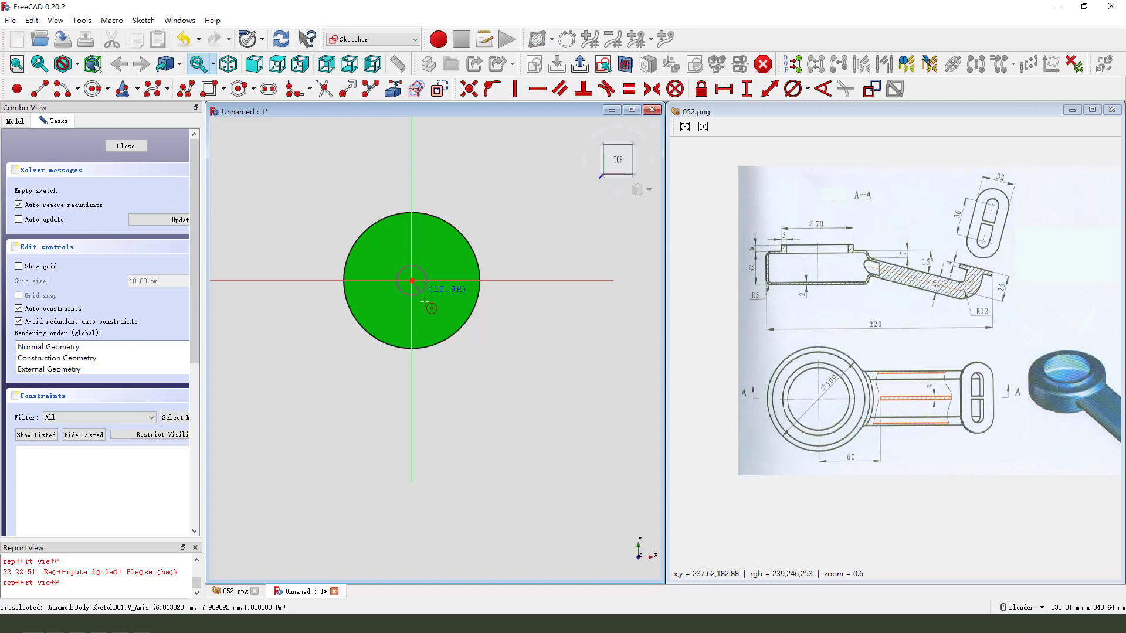
pyautogui.click(439, 281)
pyautogui.click(441, 275)
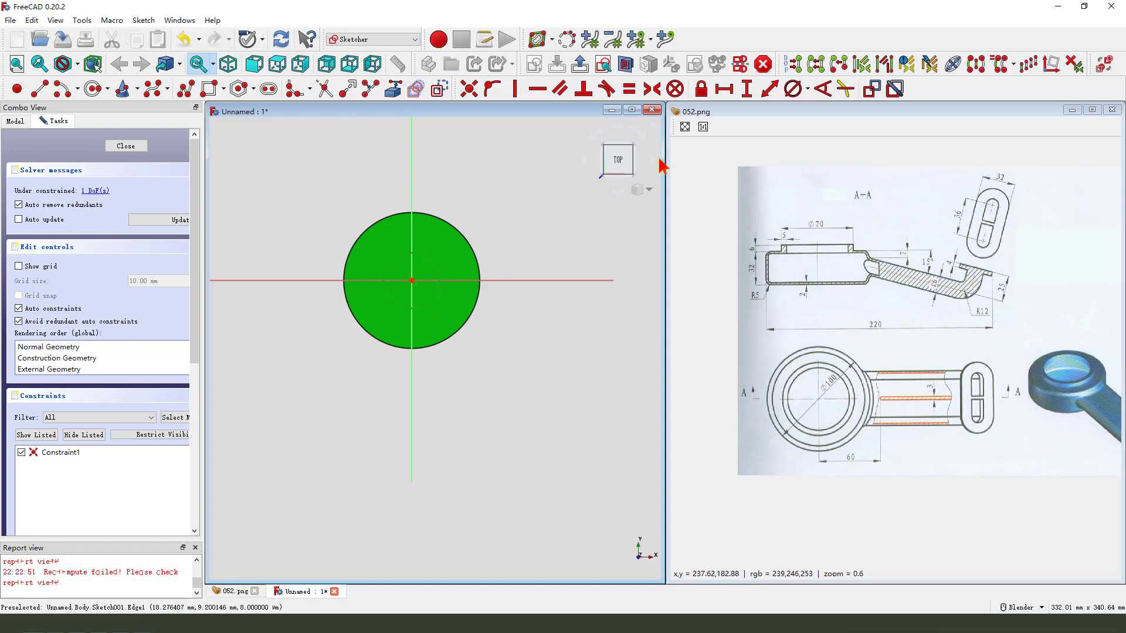
pyautogui.click(793, 88)
pyautogui.write('7')
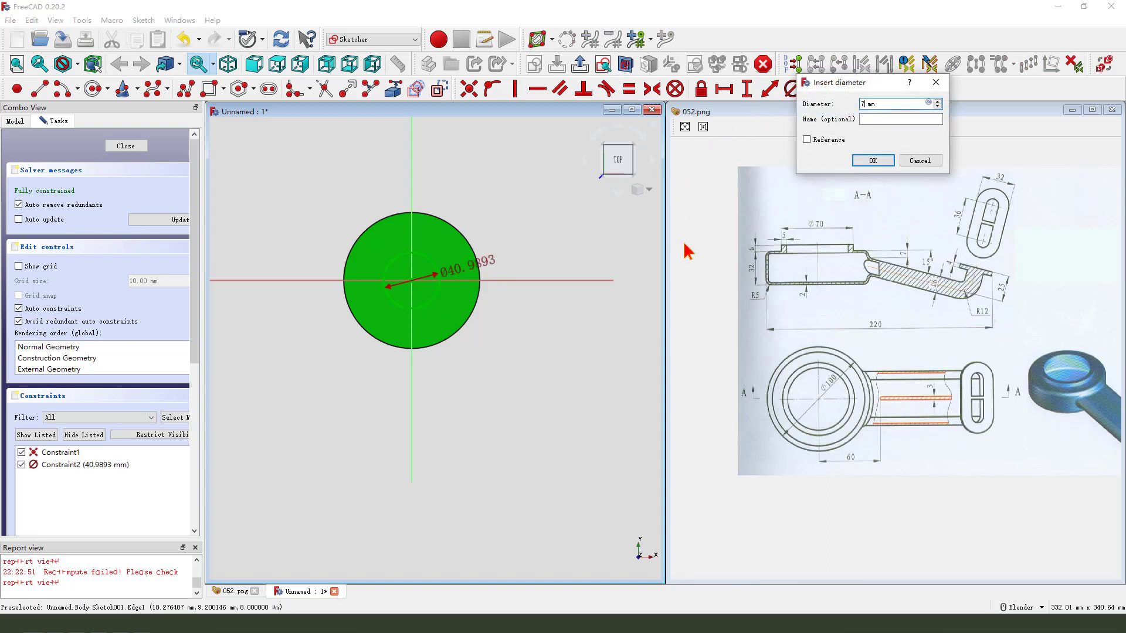
pyautogui.write('0')
pyautogui.press('Return')
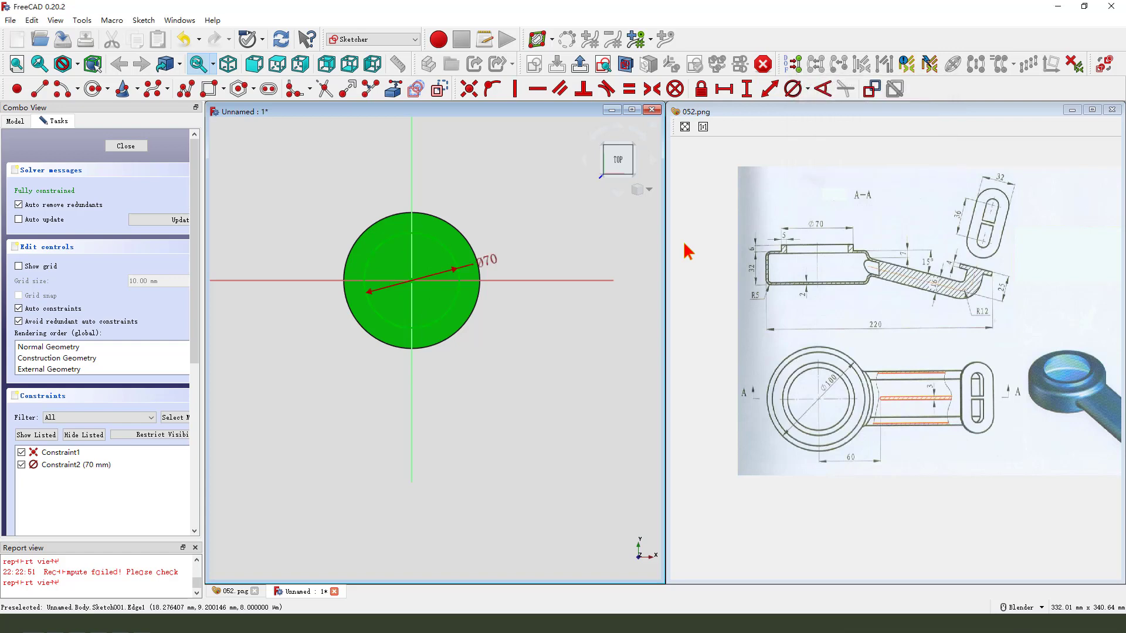
pyautogui.click(583, 64)
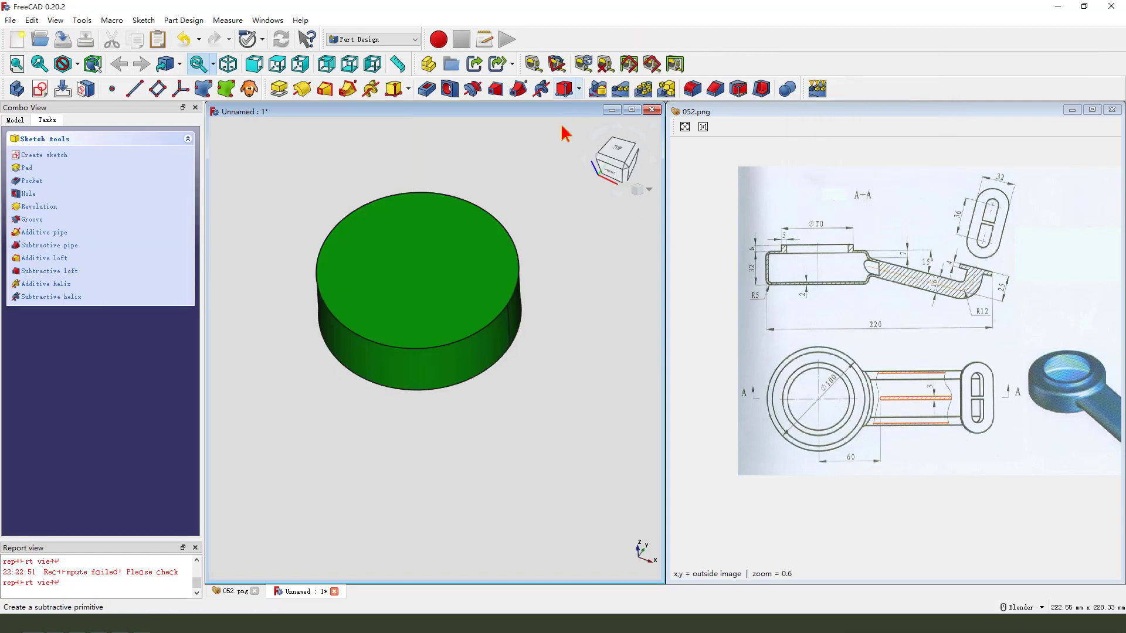
# Pad the 70 mm circle to a length of 38 mm to form the raised boss on the disc
pyautogui.click(284, 95)
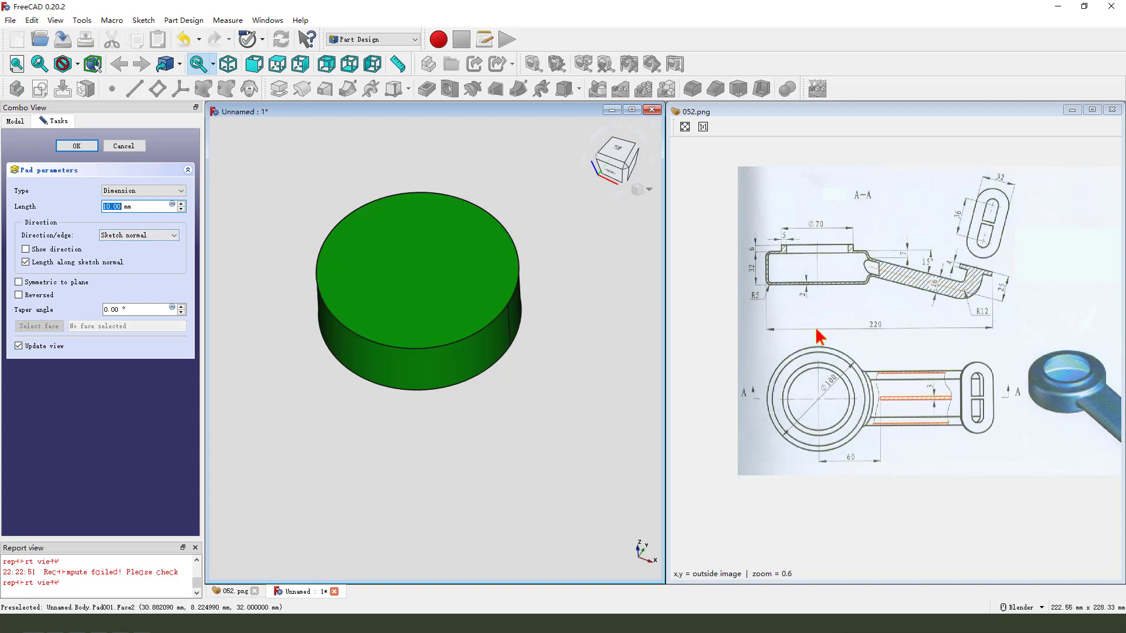
pyautogui.moveTo(752, 234)
pyautogui.mouseDown()
pyautogui.moveTo(752, 313)
pyautogui.moveTo(752, 241)
pyautogui.mouseUp()
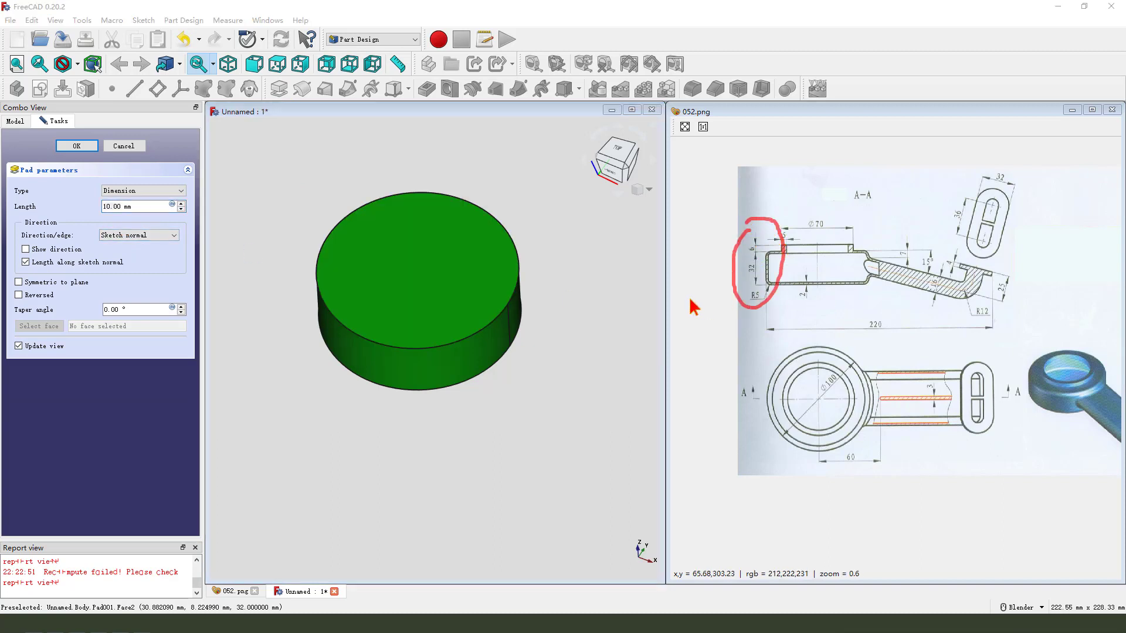
pyautogui.moveTo(689, 298)
pyautogui.mouseDown()
pyautogui.moveTo(739, 281)
pyautogui.moveTo(742, 294)
pyautogui.mouseUp()
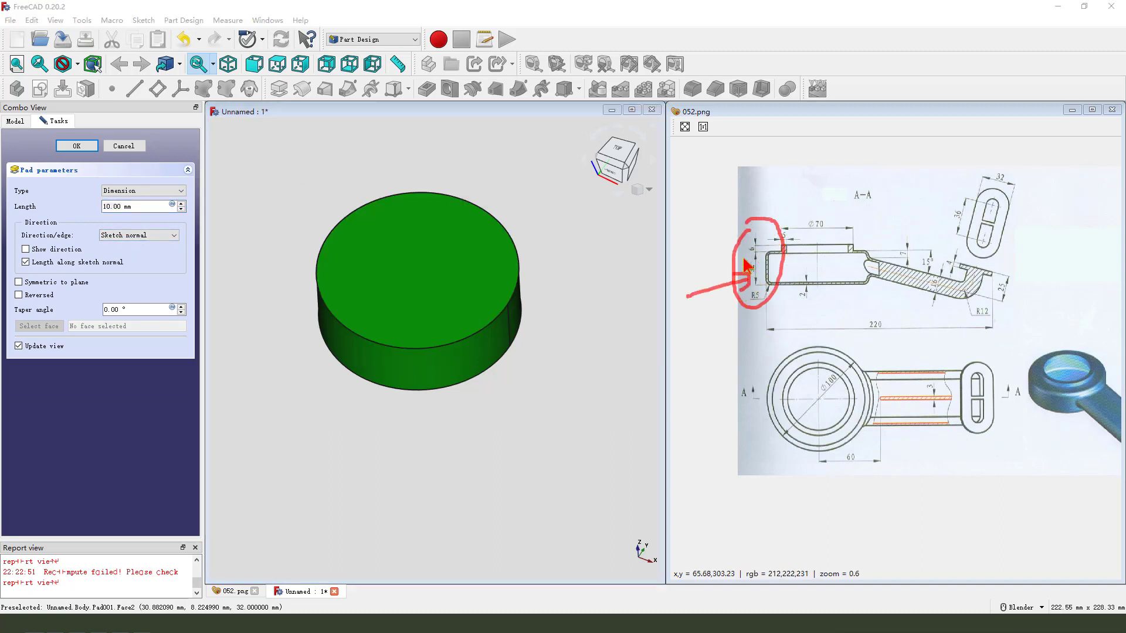
pyautogui.doubleClick(121, 206)
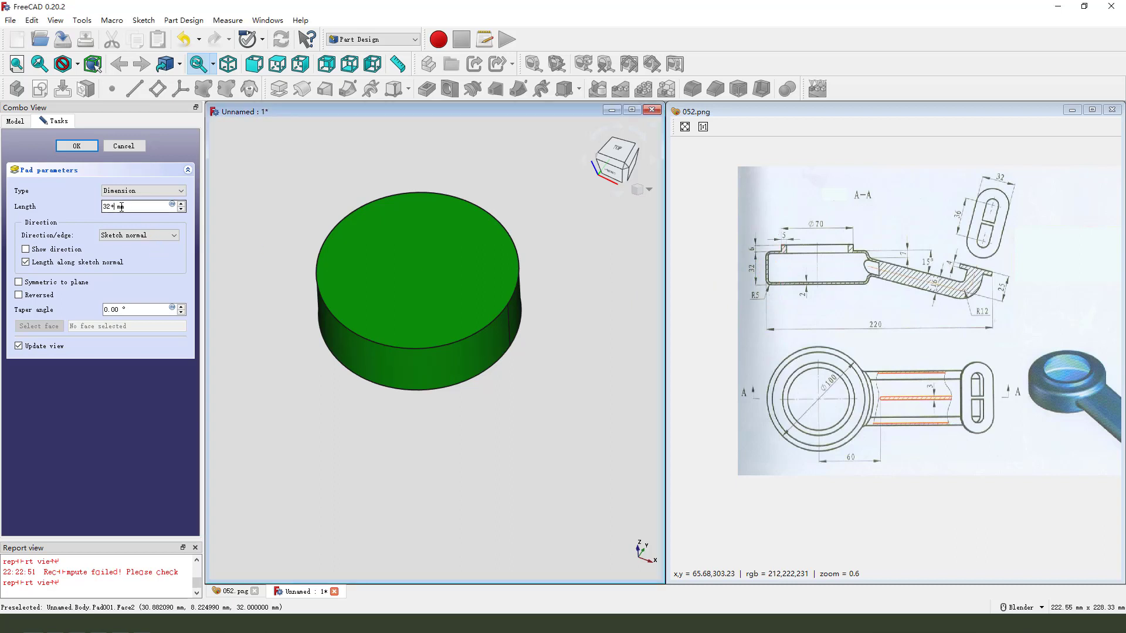
pyautogui.click(77, 146)
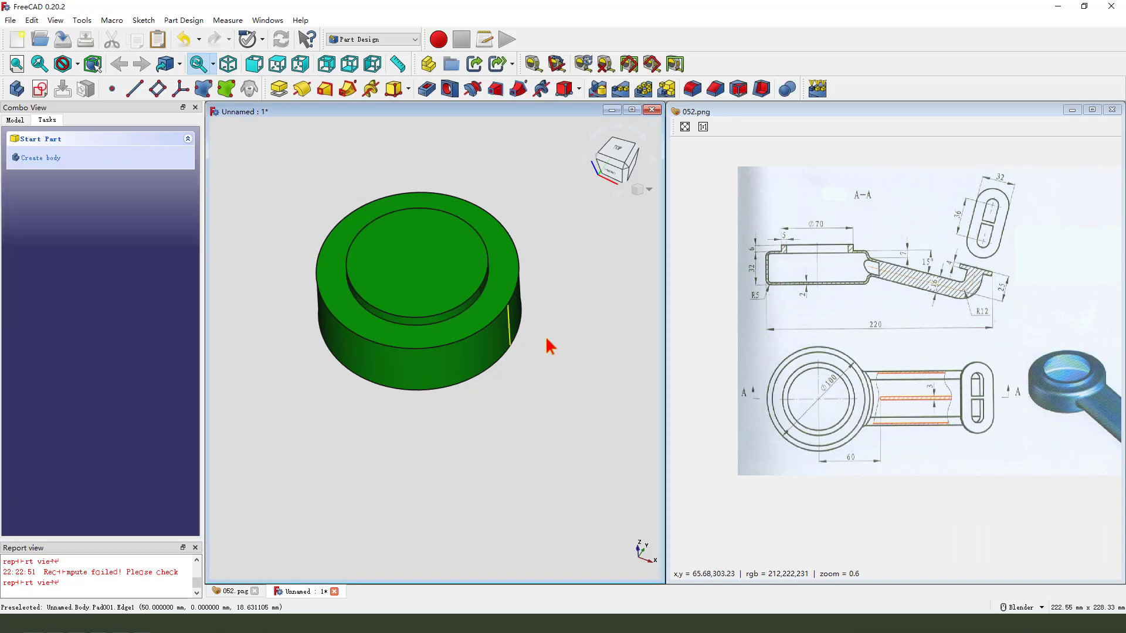
pyautogui.moveTo(547, 344); pyautogui.dragTo(605, 287, button='middle')
pyautogui.hotkey('ctrl', '2')
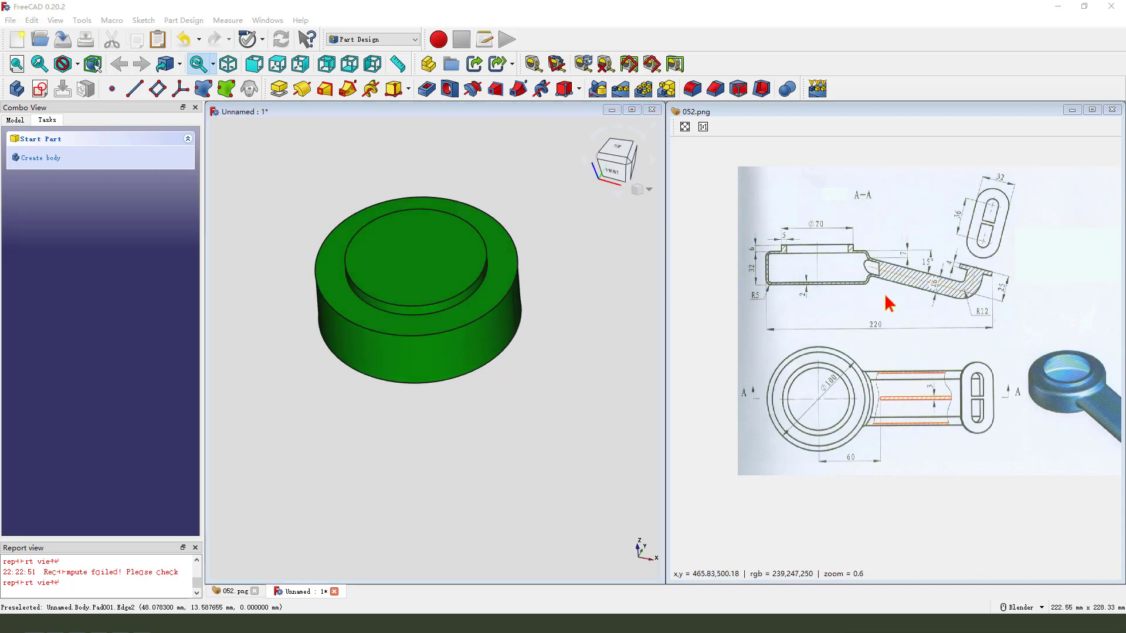
pyautogui.moveTo(865, 266)
pyautogui.mouseDown()
pyautogui.moveTo(944, 290)
pyautogui.moveTo(989, 265)
pyautogui.mouseUp()
pyautogui.moveTo(991, 256); pyautogui.dragTo(987, 265)
pyautogui.moveTo(936, 300); pyautogui.dragTo(914, 343)
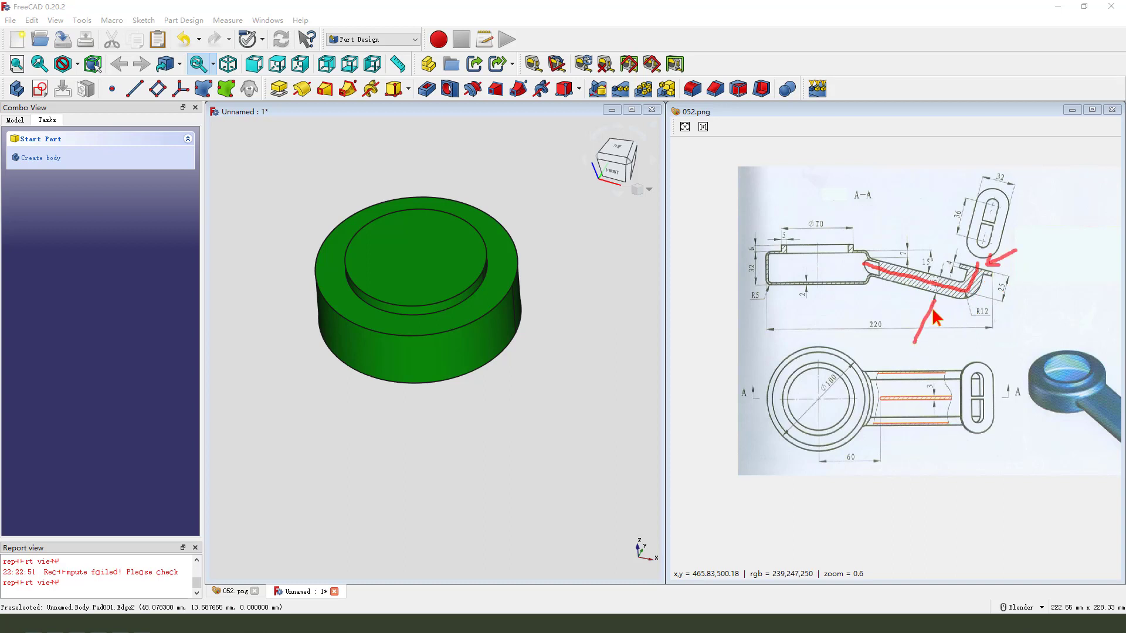
pyautogui.press('Escape')
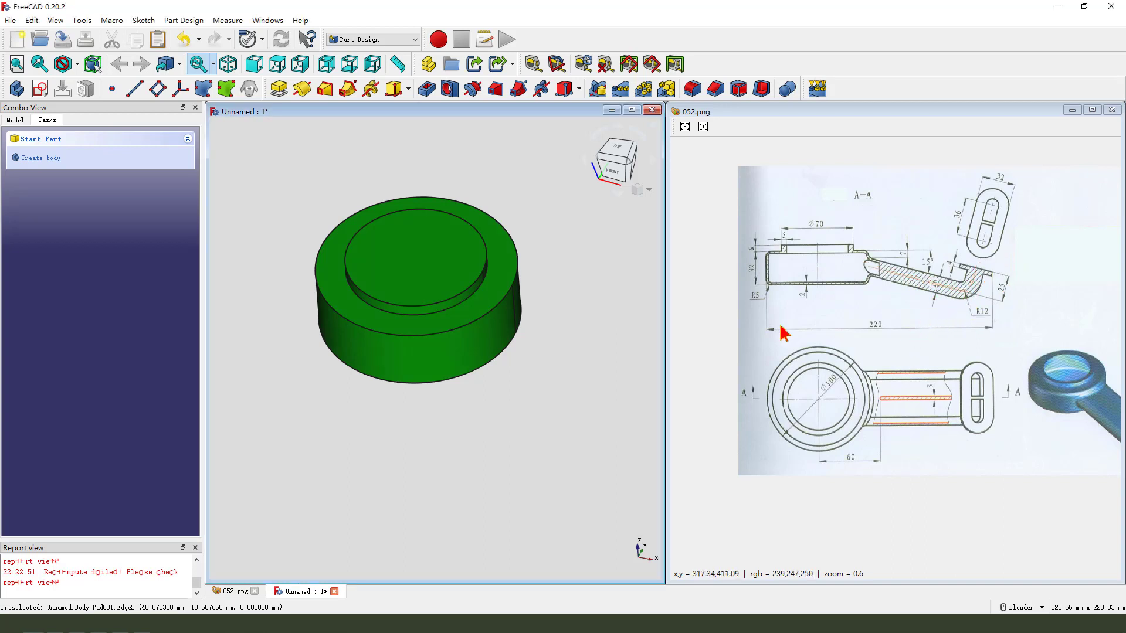
# Start a new sketch on the XZ plane for the arm
pyautogui.click(40, 89)
pyautogui.scroll(-1, 370, 279)
pyautogui.moveTo(330, 251); pyautogui.dragTo(334, 238, button='middle')
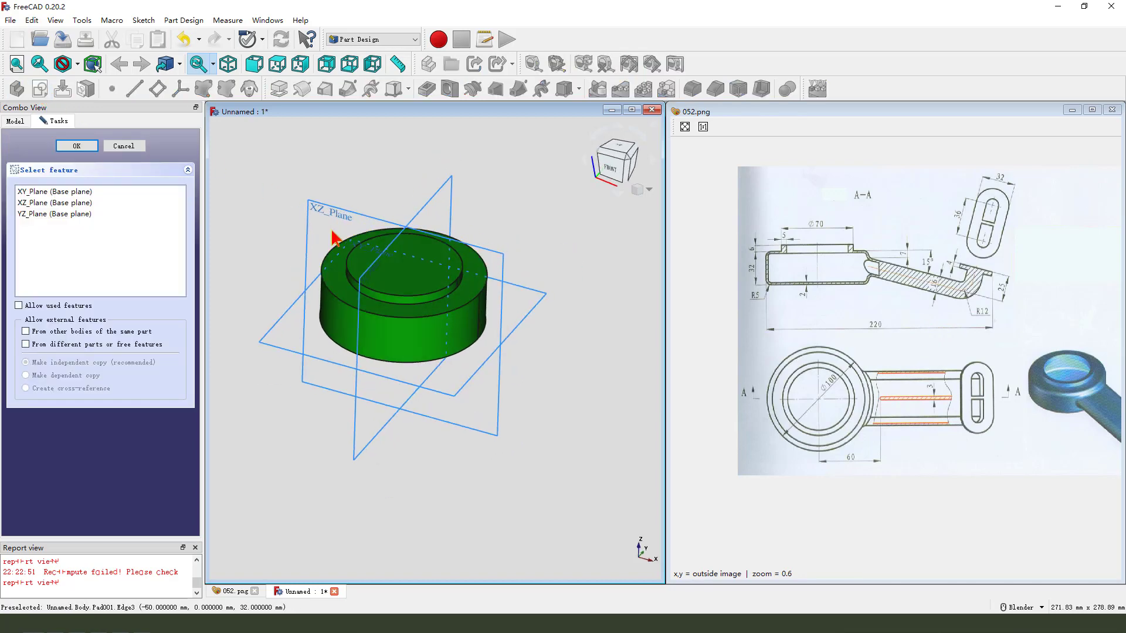
pyautogui.hotkey('ctrl', '2')
pyautogui.moveTo(280, 208)
pyautogui.mouseDown()
pyautogui.moveTo(339, 174)
pyautogui.moveTo(304, 213)
pyautogui.moveTo(334, 218)
pyautogui.mouseUp()
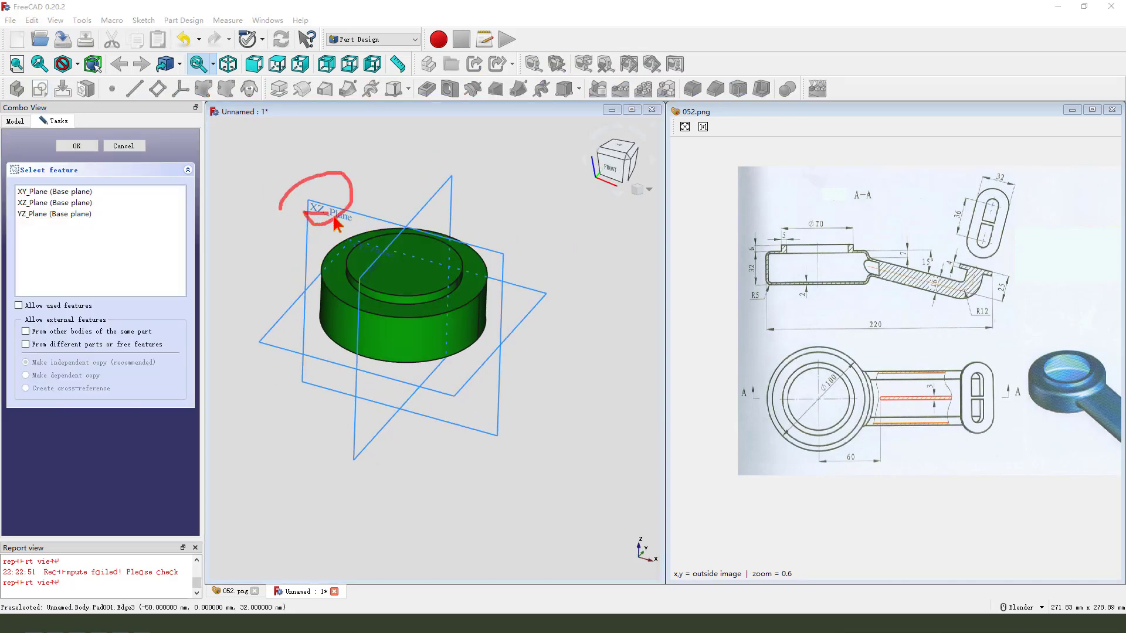
pyautogui.click(347, 217)
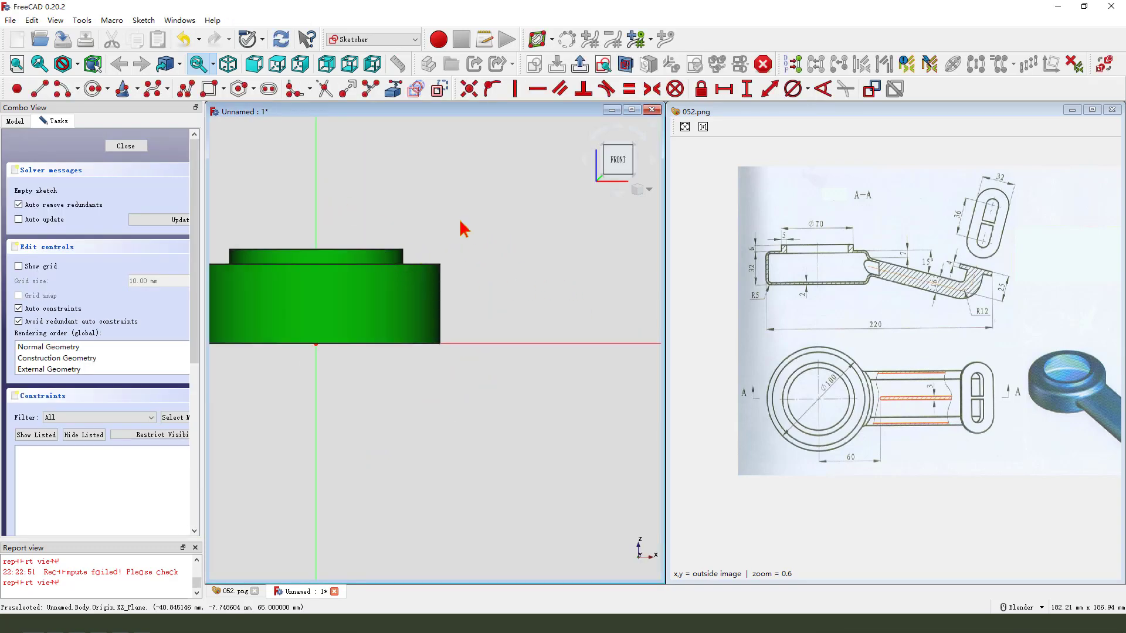
# Link the large disc's outer side edge and upper edge into the sketch as external geometry
pyautogui.click(393, 89)
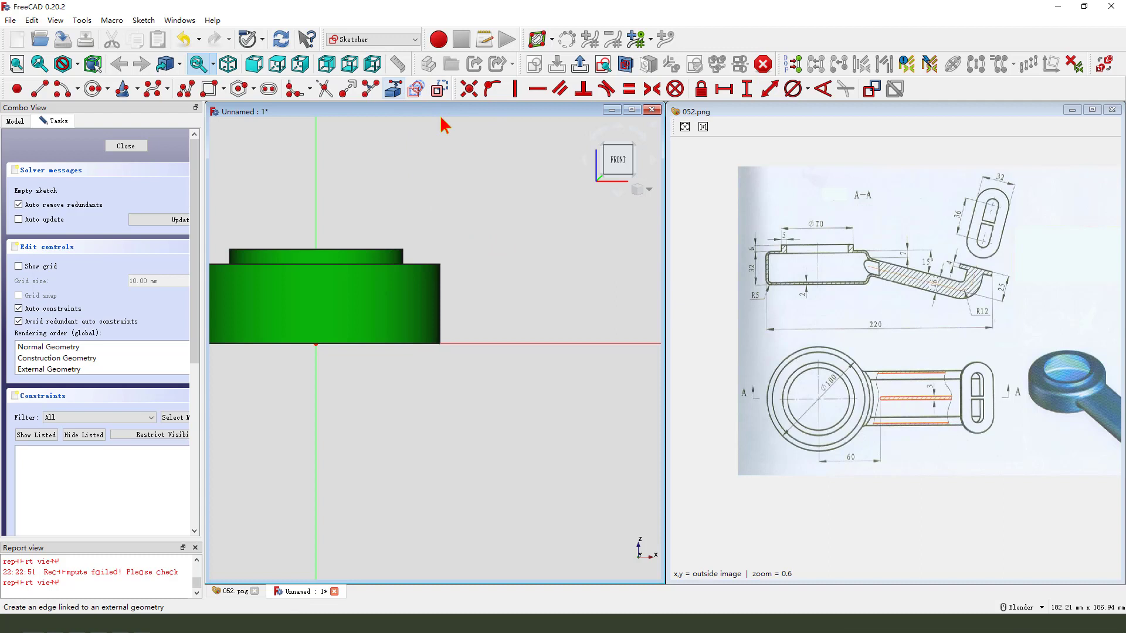
pyautogui.click(441, 279)
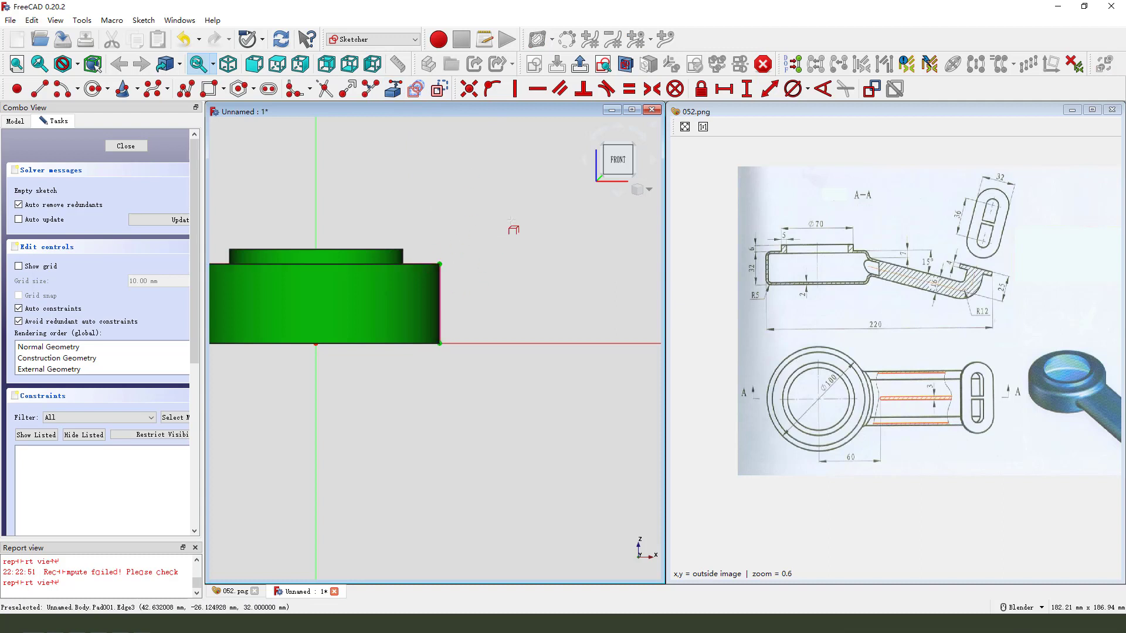
pyautogui.scroll(-2, 414, 238)
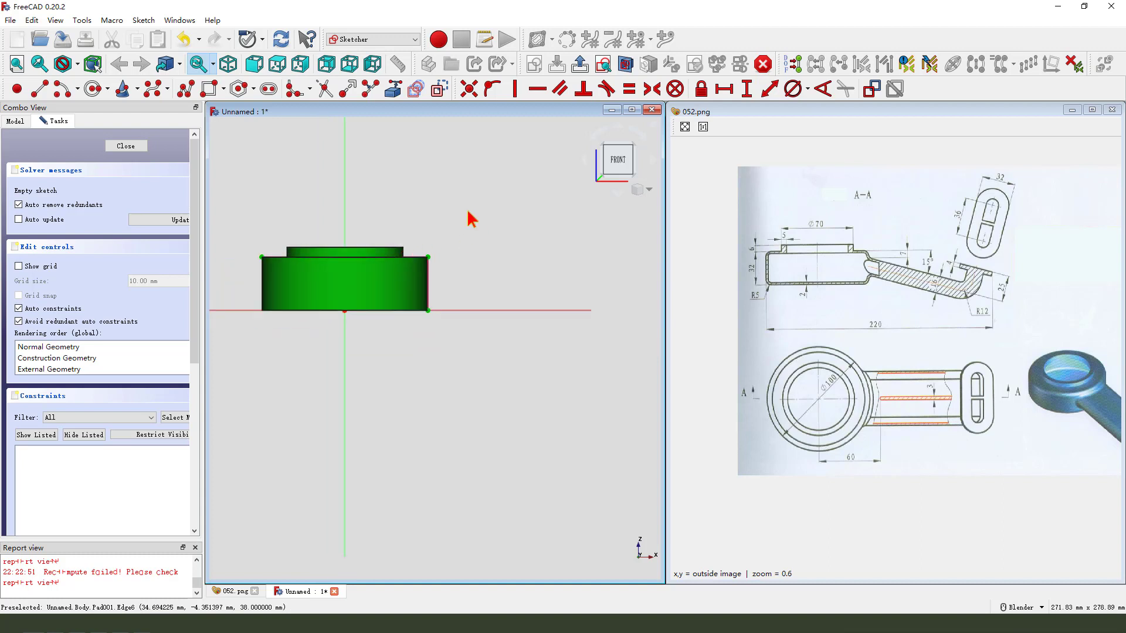
# Hide the Pad001 solid, leaving the sketch and its external references in view
pyautogui.click(18, 121)
pyautogui.click(64, 210)
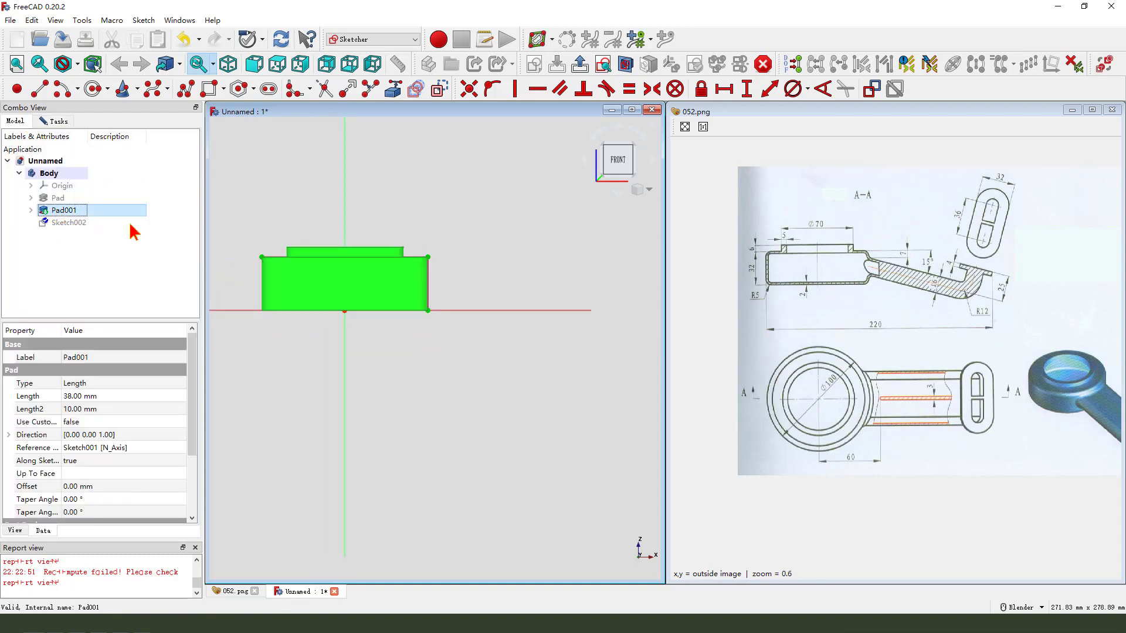
pyautogui.press('space')
pyautogui.scroll(1, 509, 285)
pyautogui.scroll(-1, 268, 283)
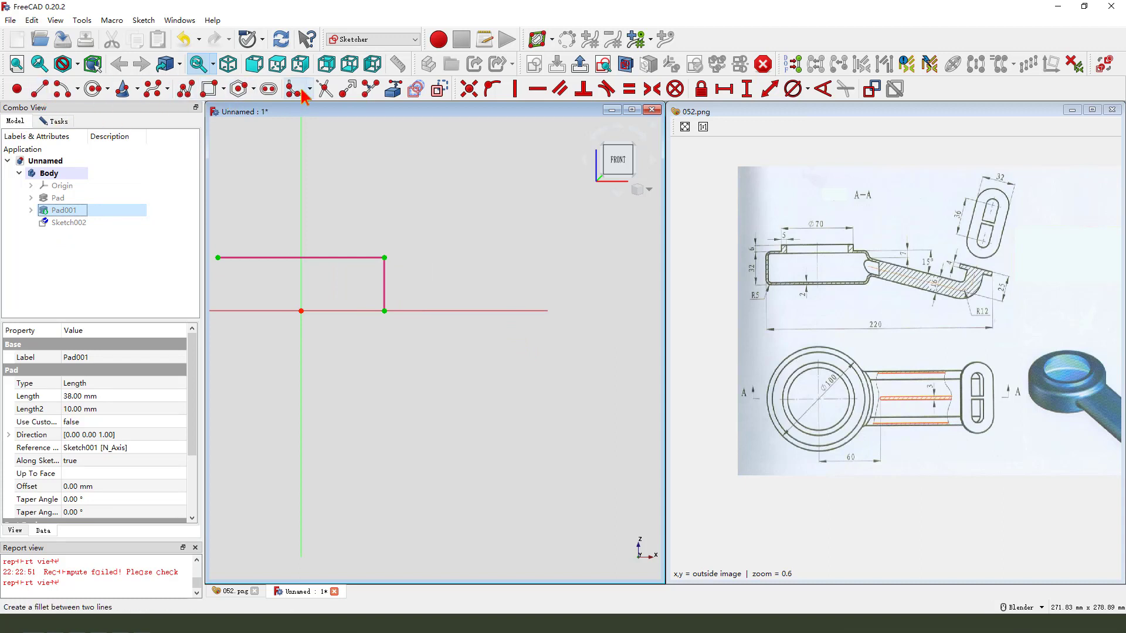
# Draw a three-segment polyline for the arm from inside the disc outline at about (28, 24), sloping down outward, then rising in two segments
pyautogui.click(186, 89)
pyautogui.click(348, 272)
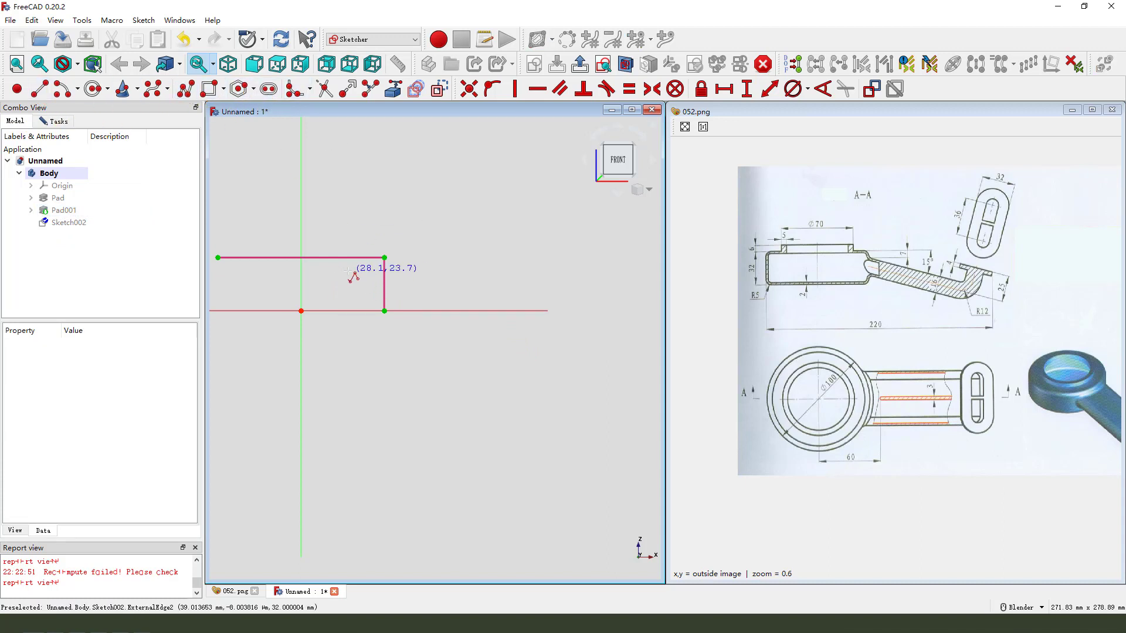
pyautogui.click(516, 341)
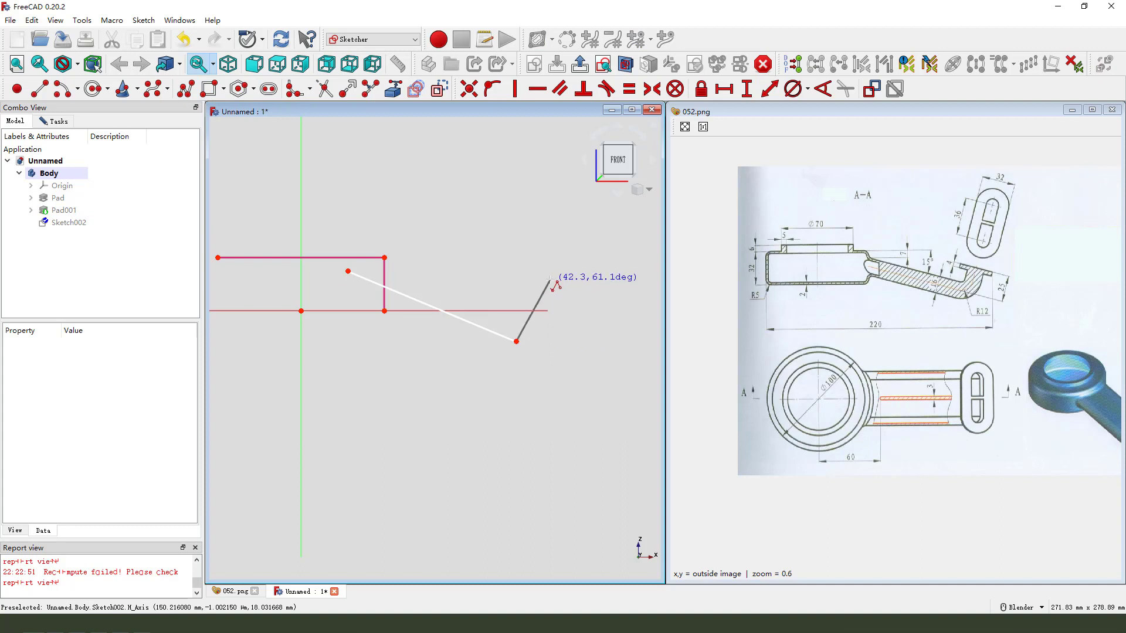
pyautogui.click(550, 280)
pyautogui.click(574, 263)
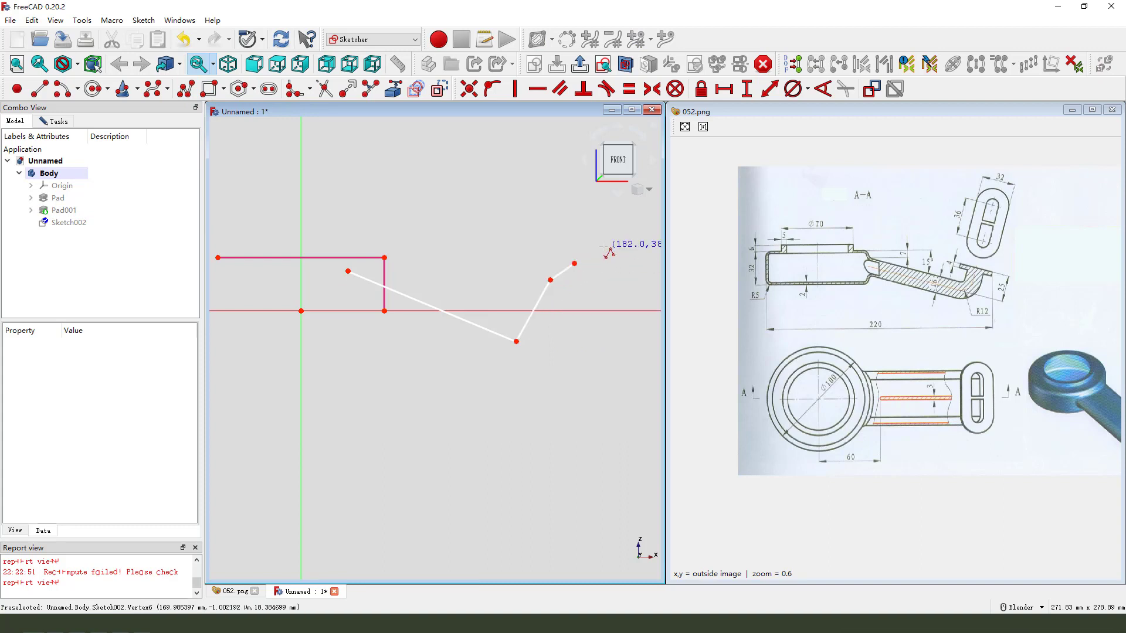
# Delete the outermost short segment of the arm polyline, keeping the long sloping line and the riser
pyautogui.press('Escape')
pyautogui.click(563, 271)
pyautogui.press('Delete')
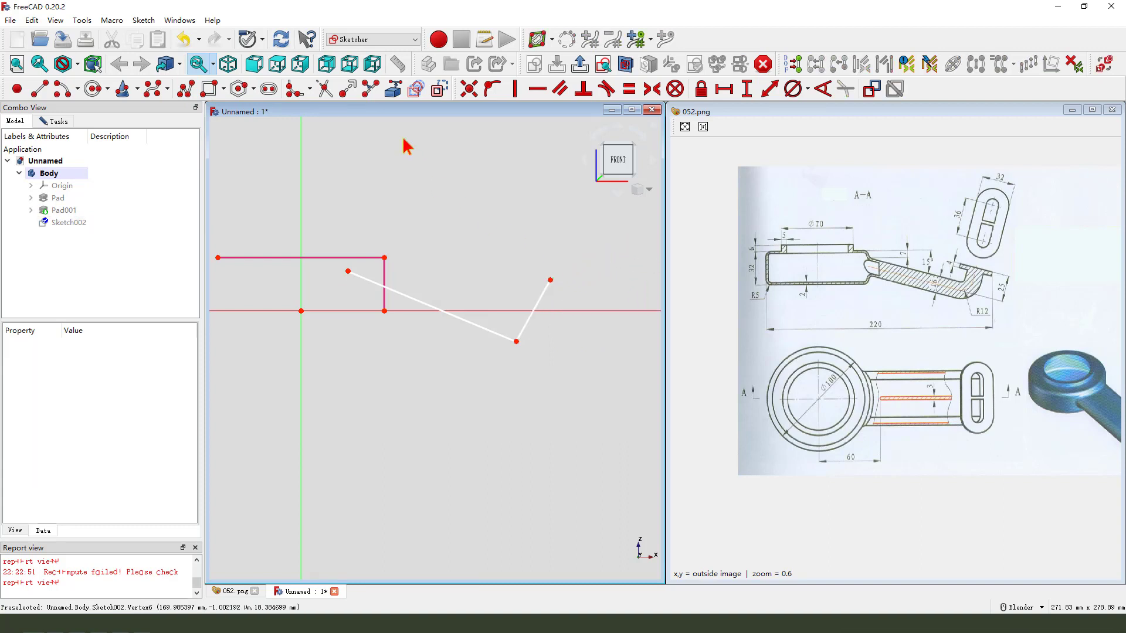
# Draw a separate line above the riser for the arm's end plate, from about (130, 42) sloping down to about (188, 24)
pyautogui.click(39, 89)
pyautogui.click(516, 240)
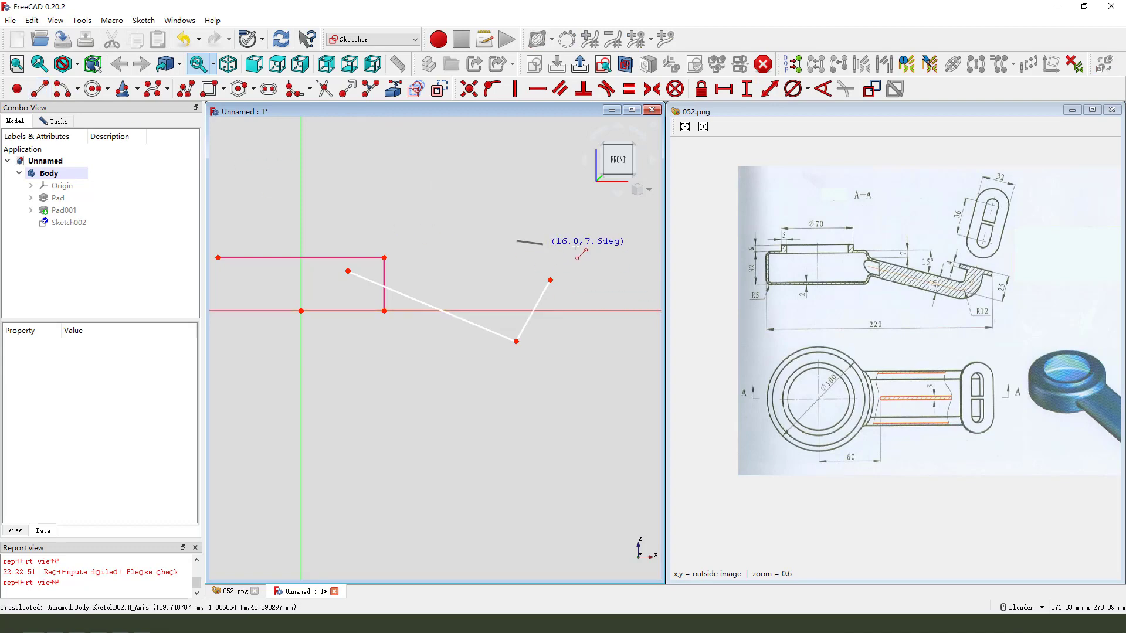
pyautogui.click(613, 271)
pyautogui.rightClick(619, 238)
pyautogui.rightClick(618, 225)
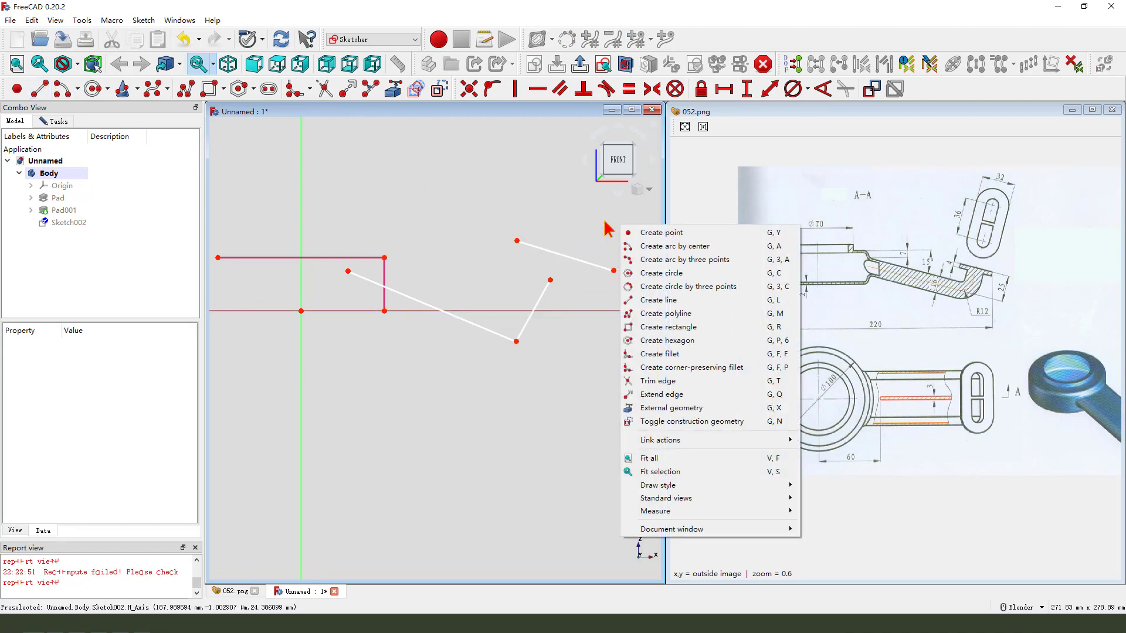
pyautogui.click(603, 221)
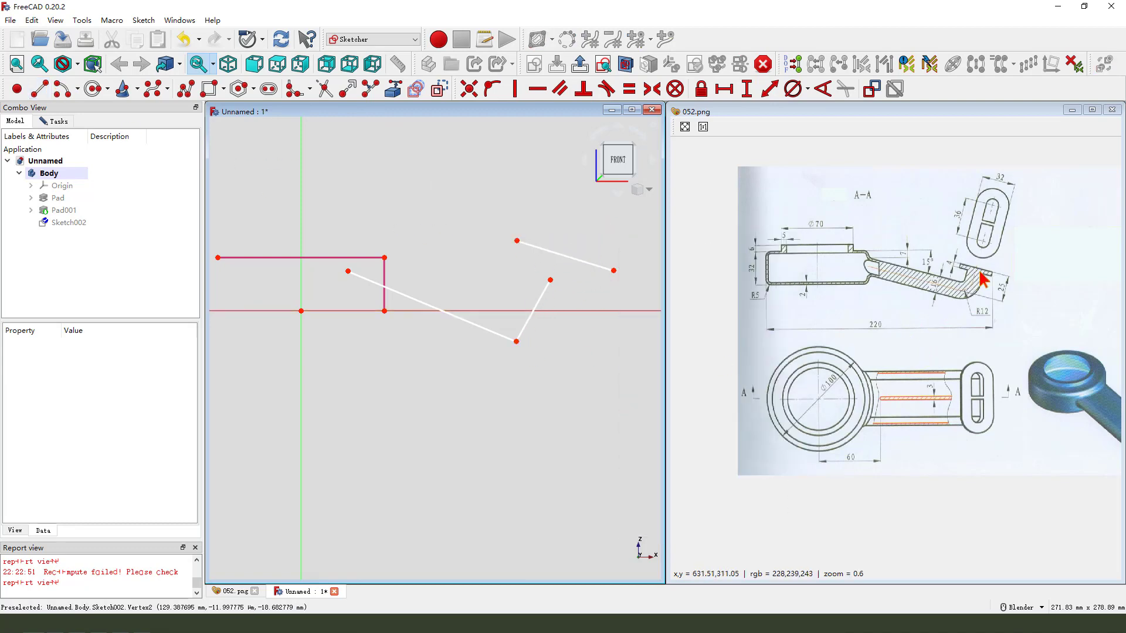
# Examine the section view in the 052.png drawing for the end plate's position and how the 220 overall length is measured
pyautogui.scroll(3, 990, 282)
pyautogui.moveTo(985, 292); pyautogui.dragTo(898, 368, button='middle')
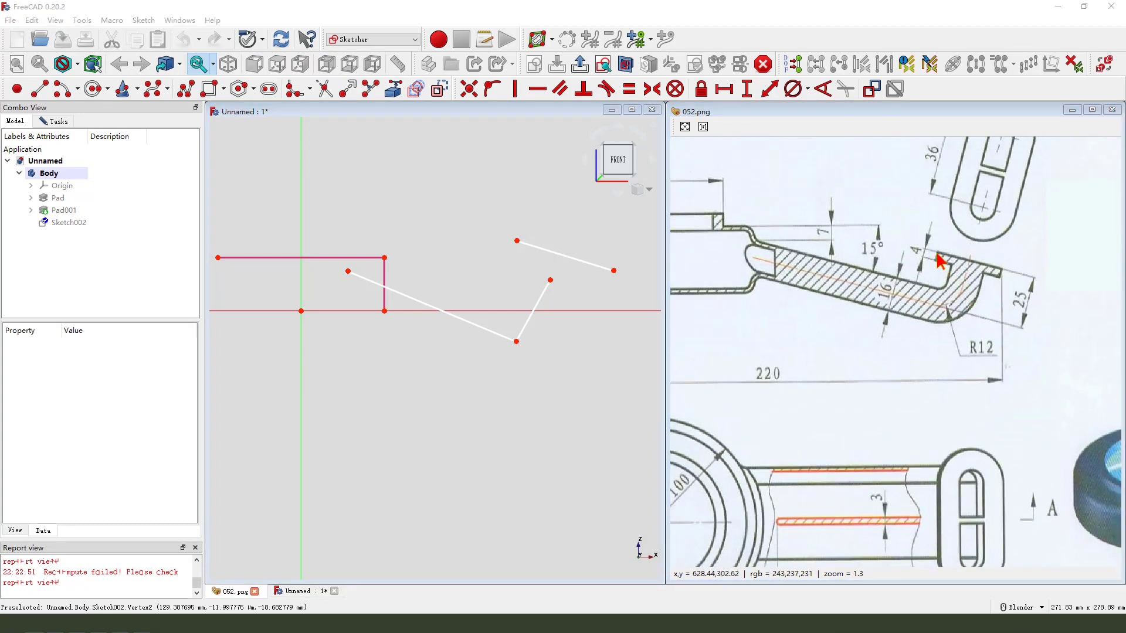
pyautogui.moveTo(934, 250)
pyautogui.mouseDown()
pyautogui.moveTo(1023, 259)
pyautogui.moveTo(1001, 384)
pyautogui.mouseUp()
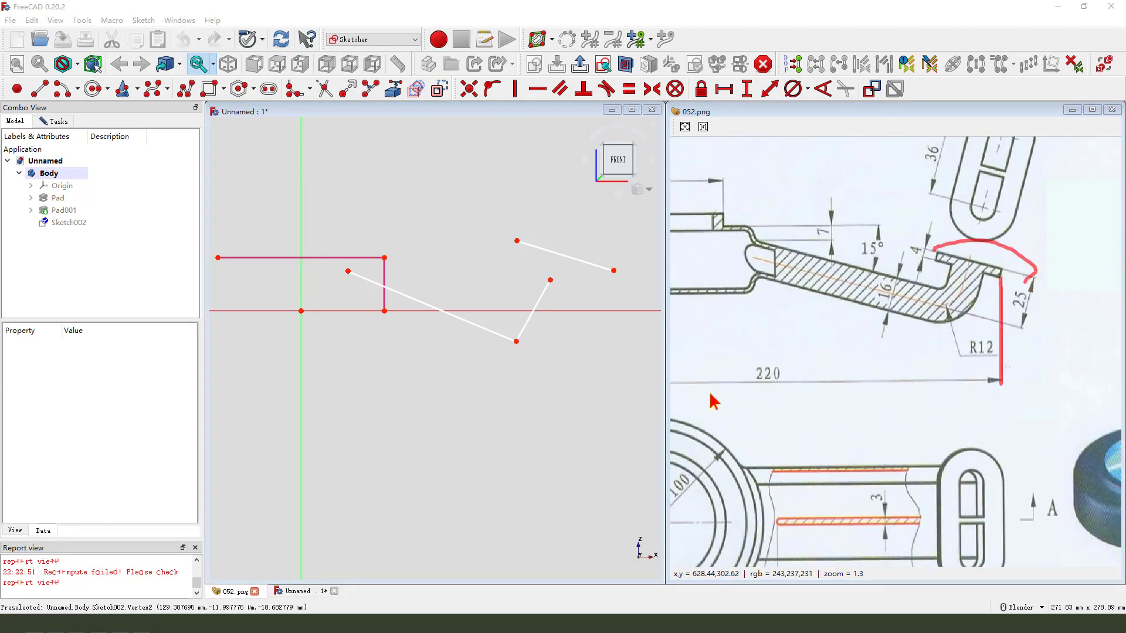
pyautogui.moveTo(701, 386); pyautogui.dragTo(792, 385)
pyautogui.press('Escape')
pyautogui.scroll(-3, 885, 374)
pyautogui.moveTo(857, 390); pyautogui.dragTo(871, 390, button='middle')
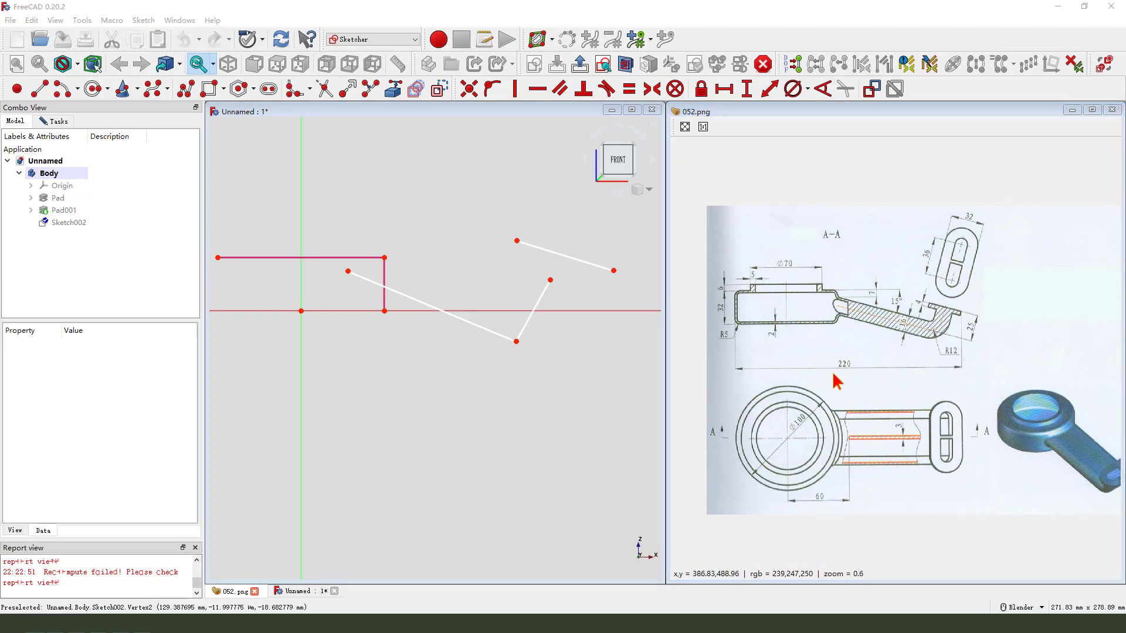
pyautogui.moveTo(832, 374); pyautogui.dragTo(892, 378)
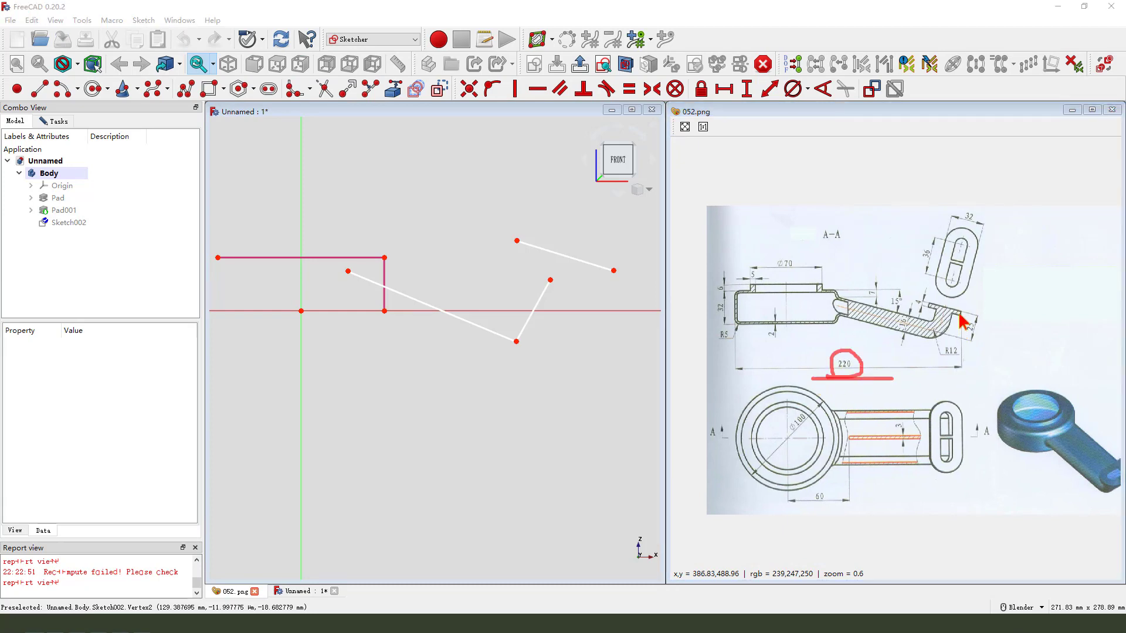
pyautogui.moveTo(959, 314); pyautogui.dragTo(961, 369)
pyautogui.moveTo(732, 315)
pyautogui.mouseDown()
pyautogui.moveTo(733, 361)
pyautogui.moveTo(956, 384)
pyautogui.mouseUp()
pyautogui.moveTo(928, 299); pyautogui.dragTo(971, 301)
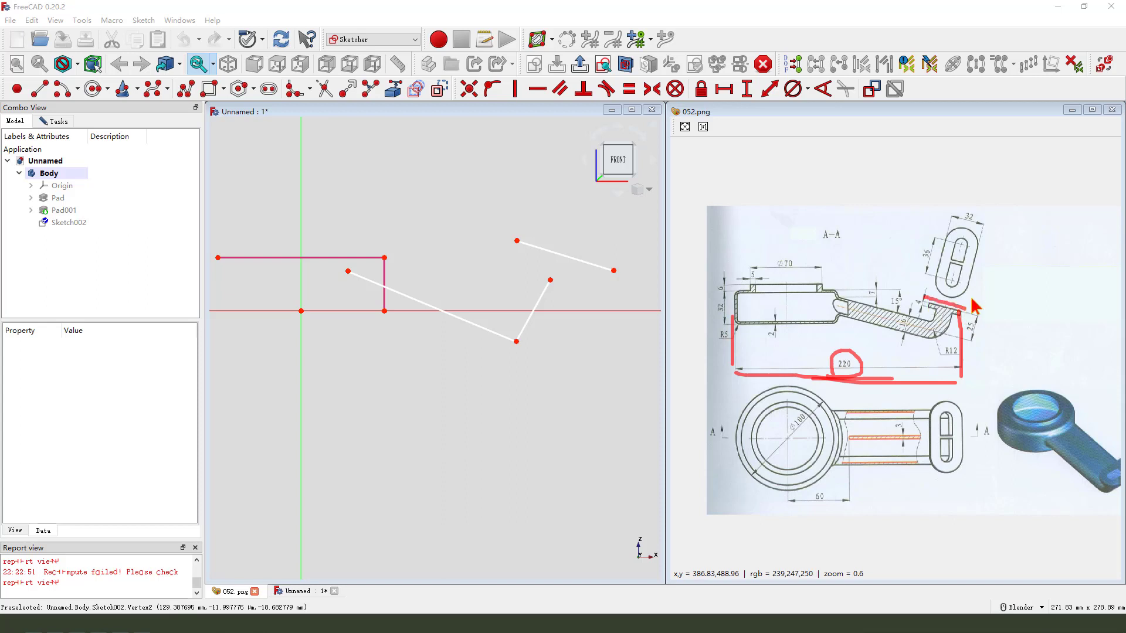
pyautogui.press('Escape')
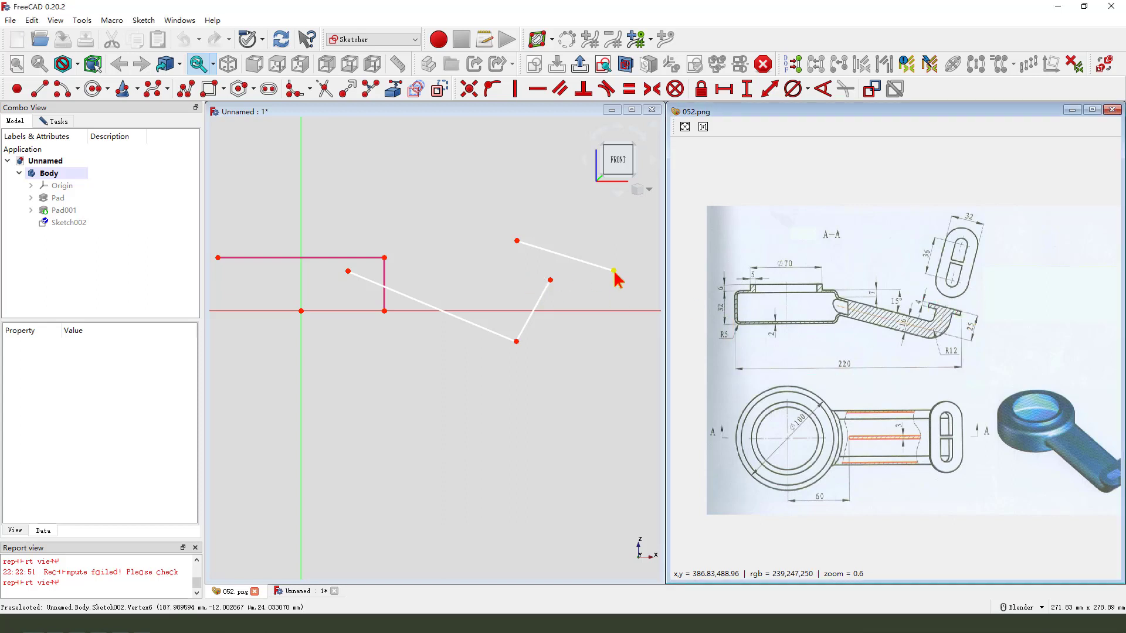
# Constrain the two endpoints of the separate end-plate line symmetric about the riser's upper endpoint
pyautogui.click(516, 241)
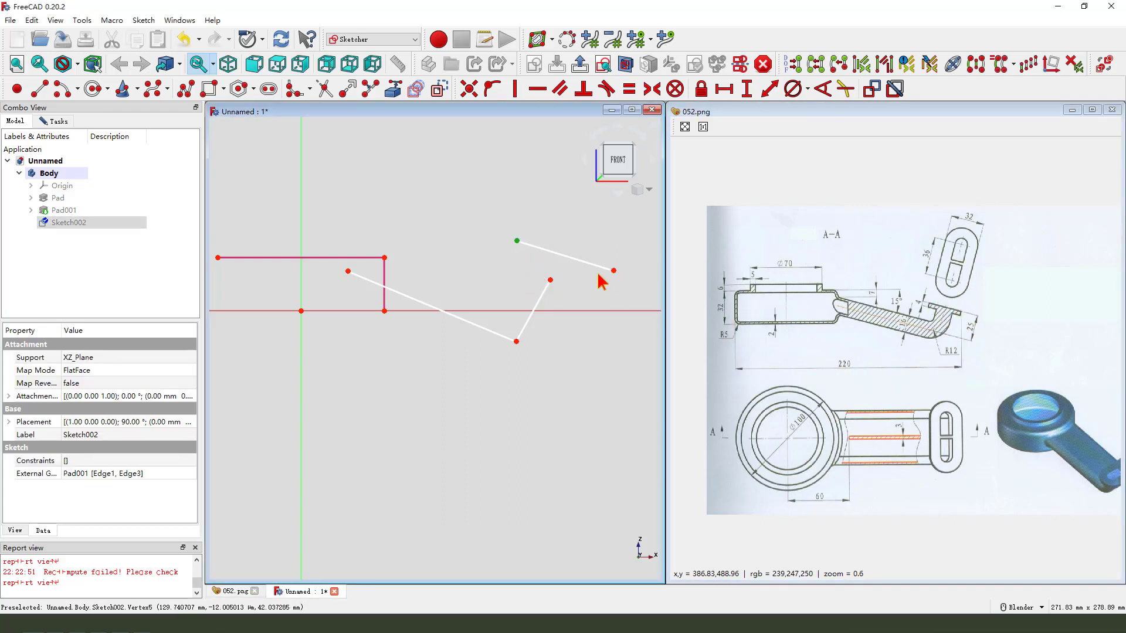
pyautogui.click(613, 270)
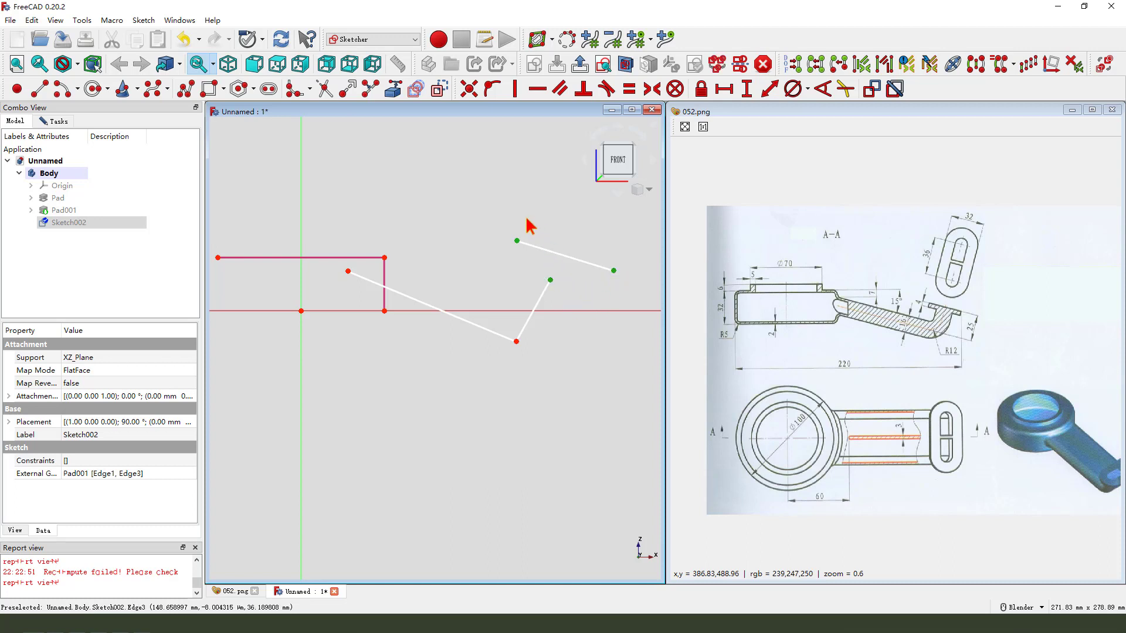
pyautogui.moveTo(512, 228); pyautogui.dragTo(548, 231, button='right')
pyautogui.moveTo(621, 253); pyautogui.dragTo(634, 273)
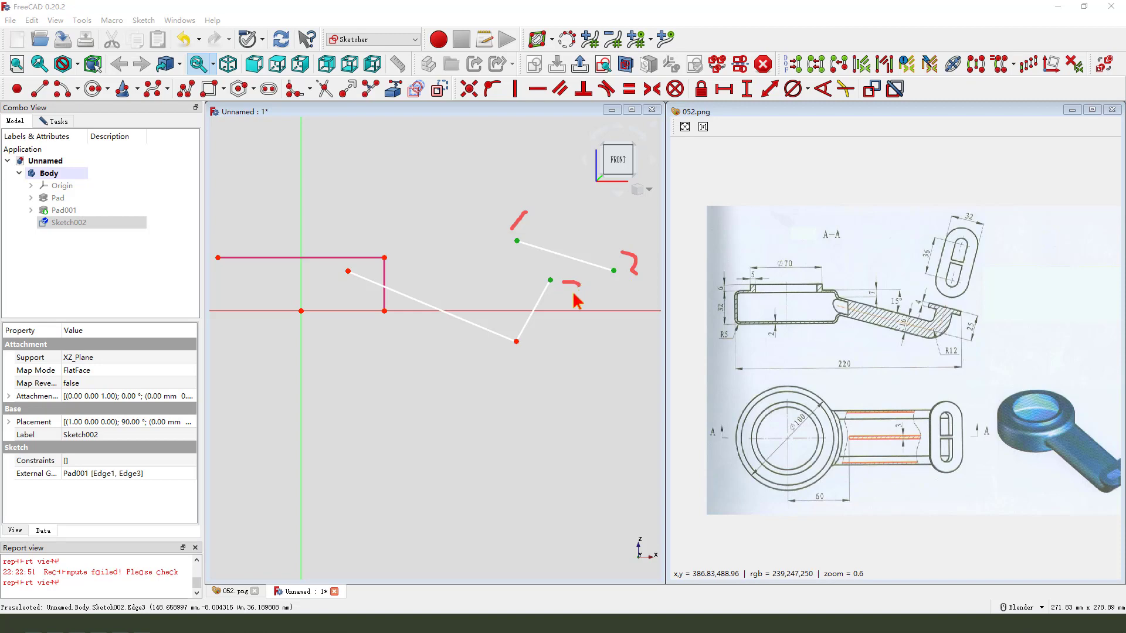
pyautogui.moveTo(561, 284); pyautogui.dragTo(560, 307)
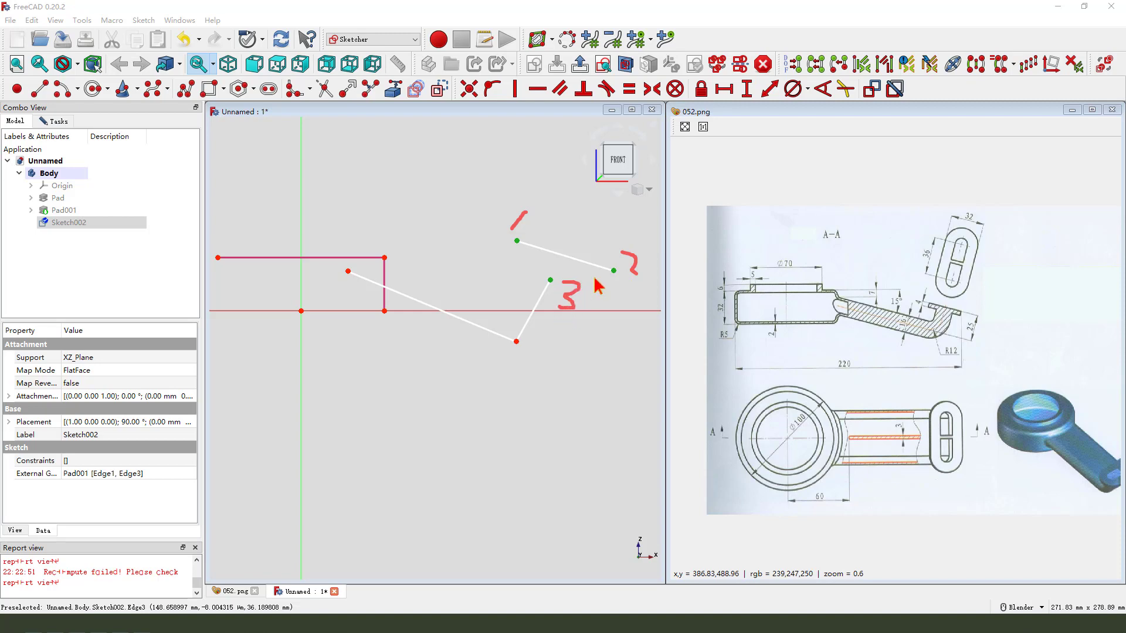
pyautogui.click(651, 90)
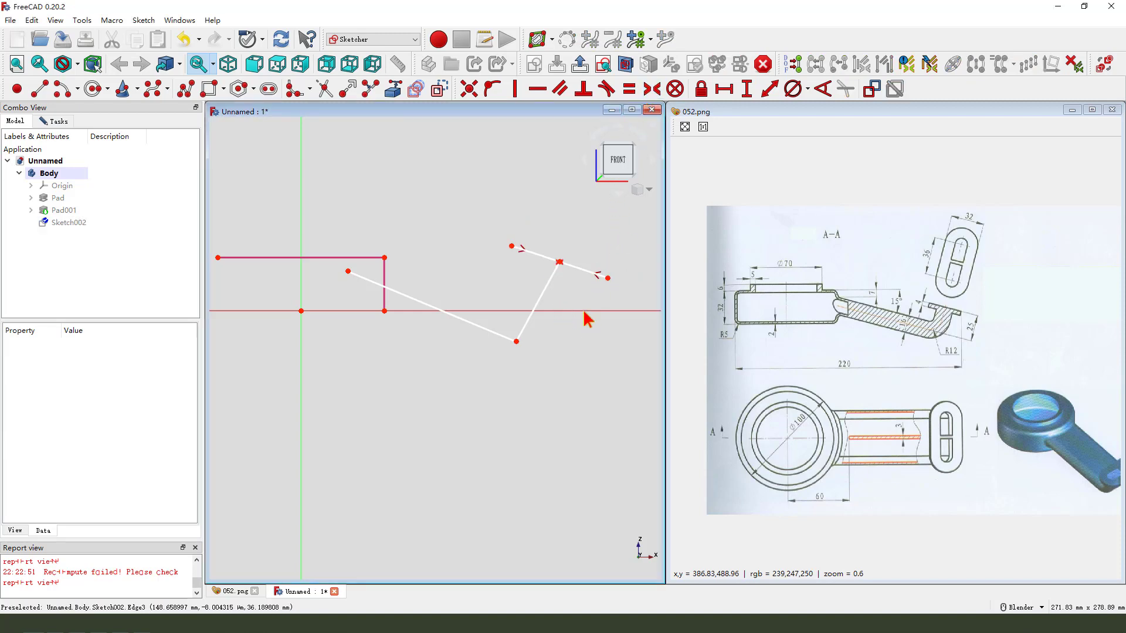
# Constrain the riser perpendicular to both the end-plate line and the long sloping arm line
pyautogui.click(556, 272)
pyautogui.click(582, 89)
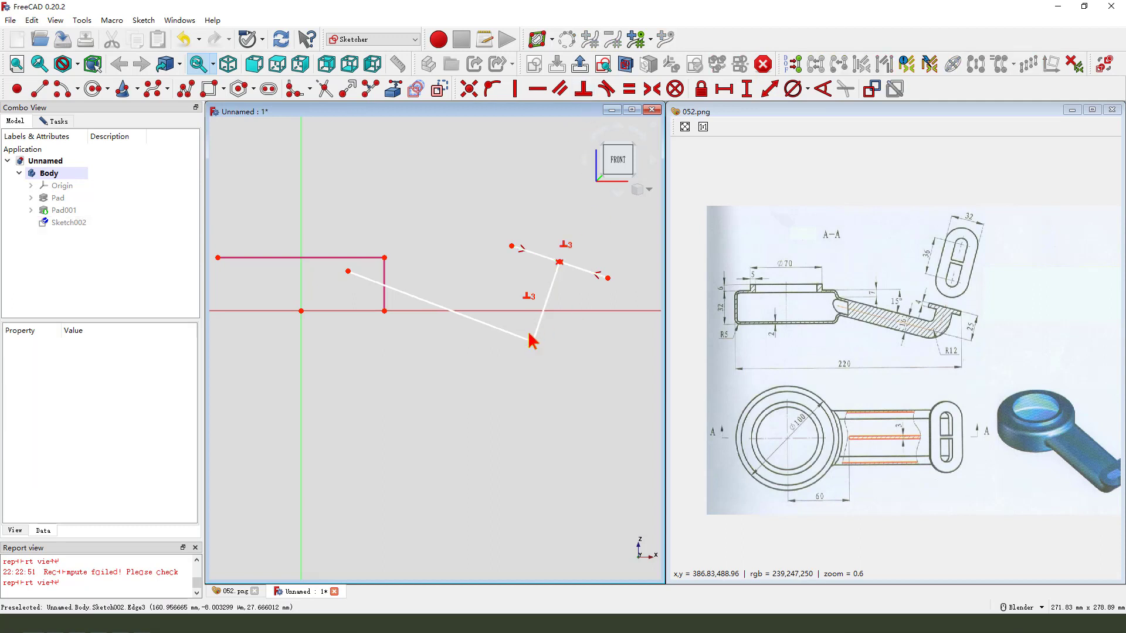
pyautogui.click(536, 332)
pyautogui.click(513, 334)
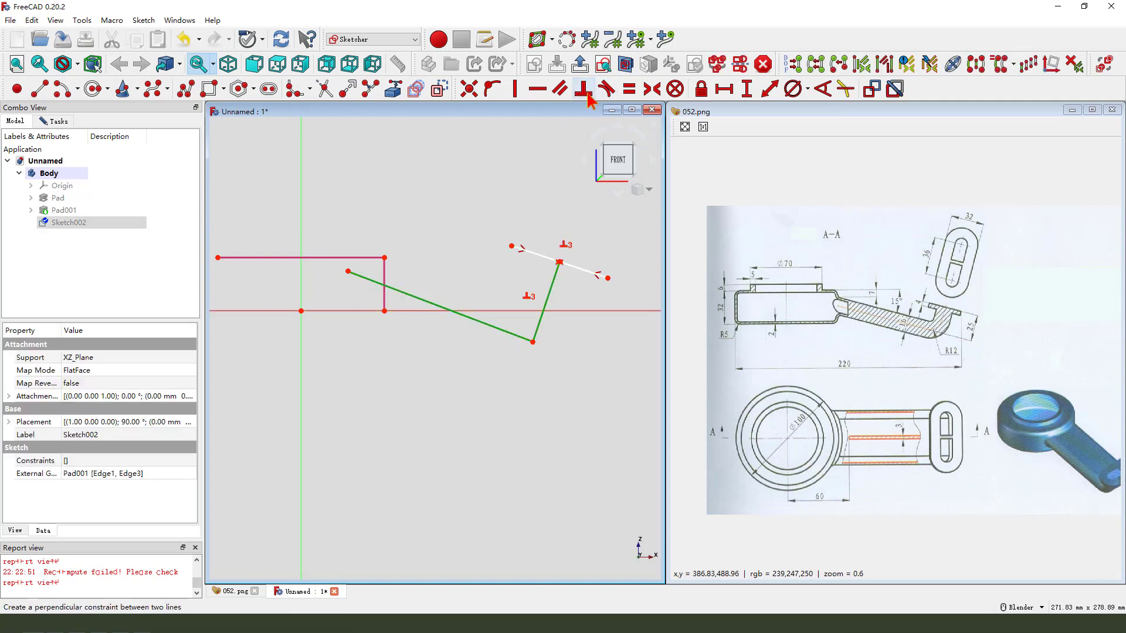
pyautogui.click(582, 89)
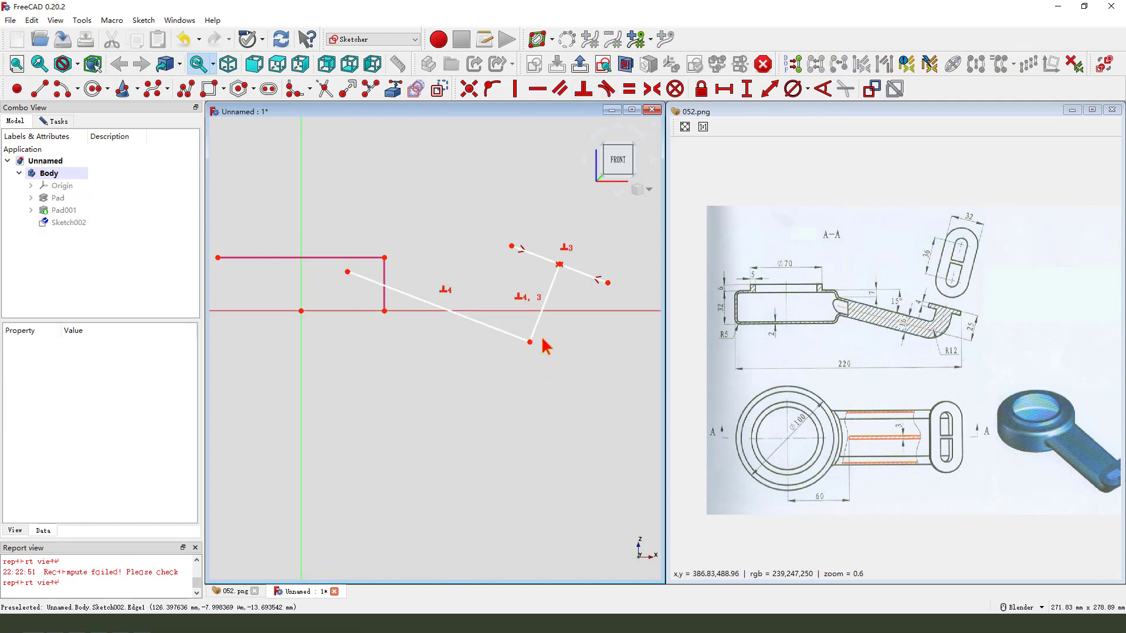
# Fillet the corner between the long sloping arm line and the riser with a radius of about 7 mm
pyautogui.click(293, 90)
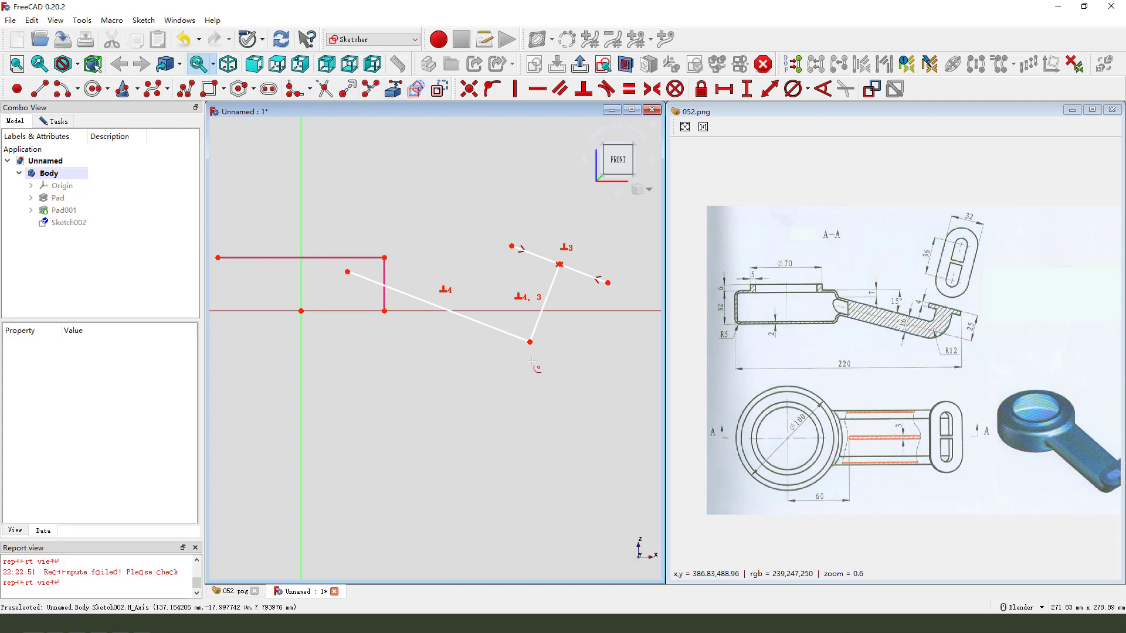
pyautogui.scroll(1, 537, 351)
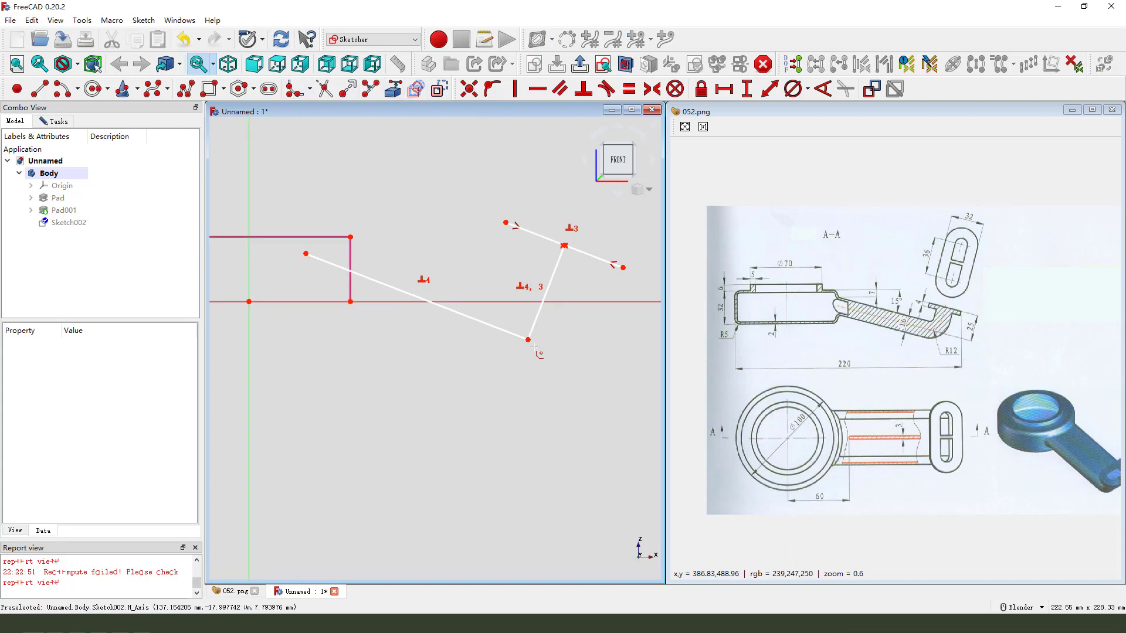
pyautogui.click(527, 339)
pyautogui.scroll(1, 554, 343)
pyautogui.click(522, 335)
pyautogui.scroll(-2, 534, 369)
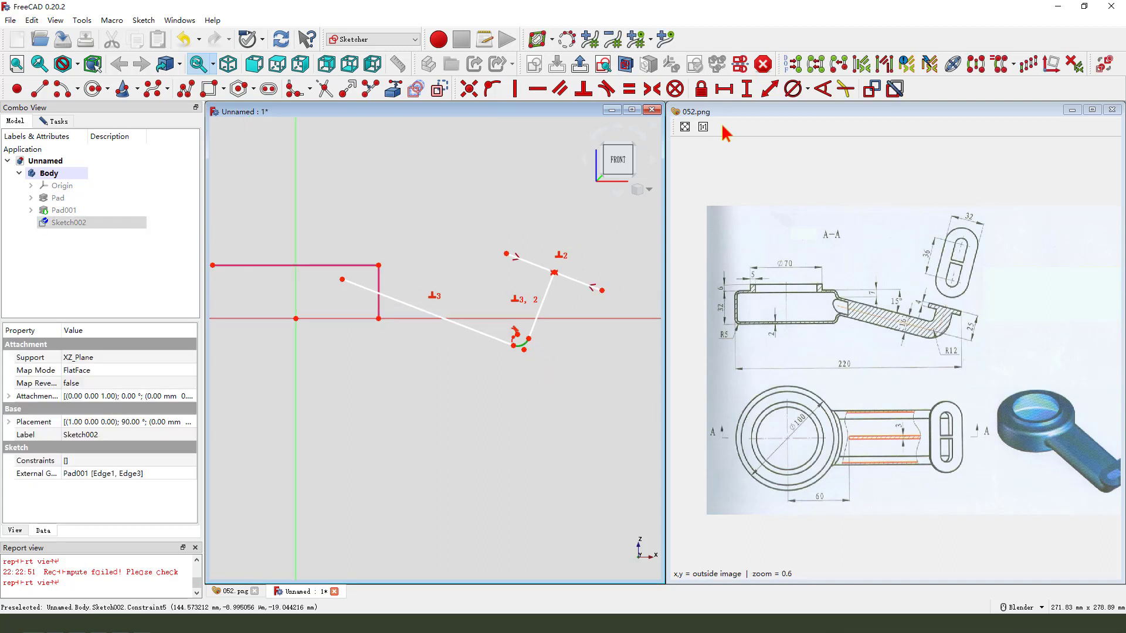
# Constrain the radius of the fillet arc at the arm's bend to 12 mm
pyautogui.click(810, 92)
pyautogui.click(832, 126)
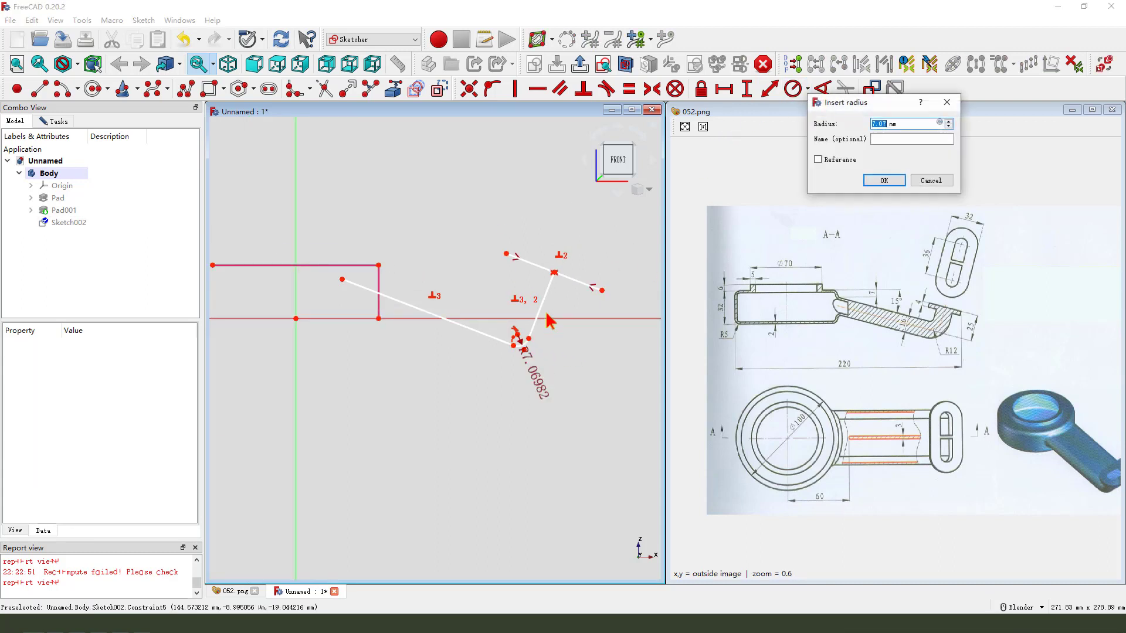
pyautogui.press('Return')
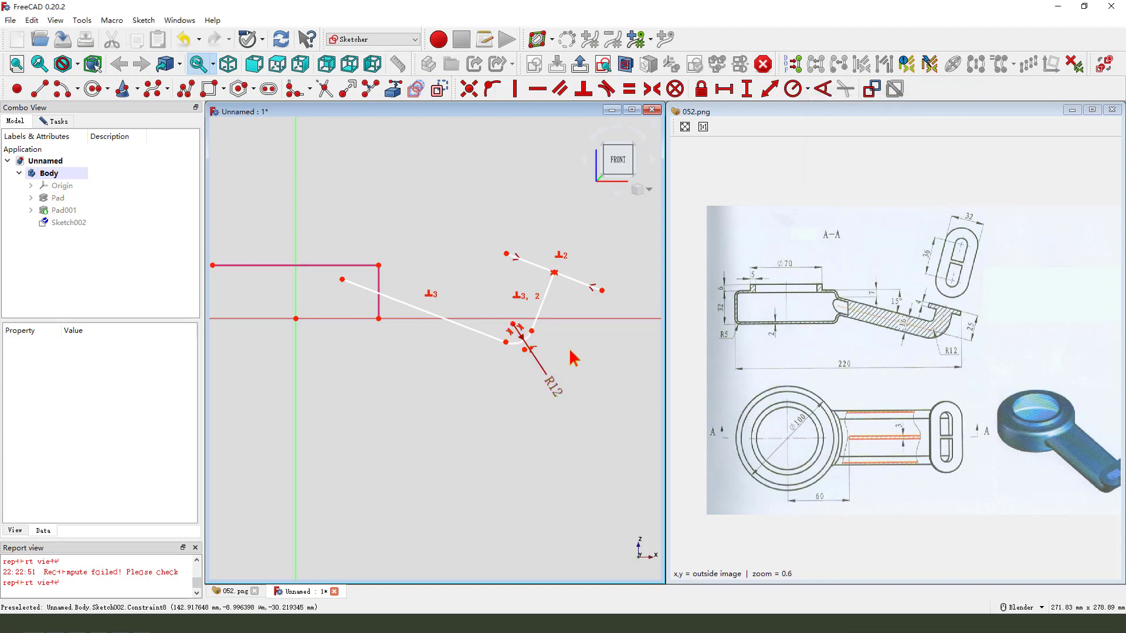
# Constrain the distance from the fillet's start point on the arm line to the end-plate line to 25 mm
pyautogui.click(505, 342)
pyautogui.click(577, 281)
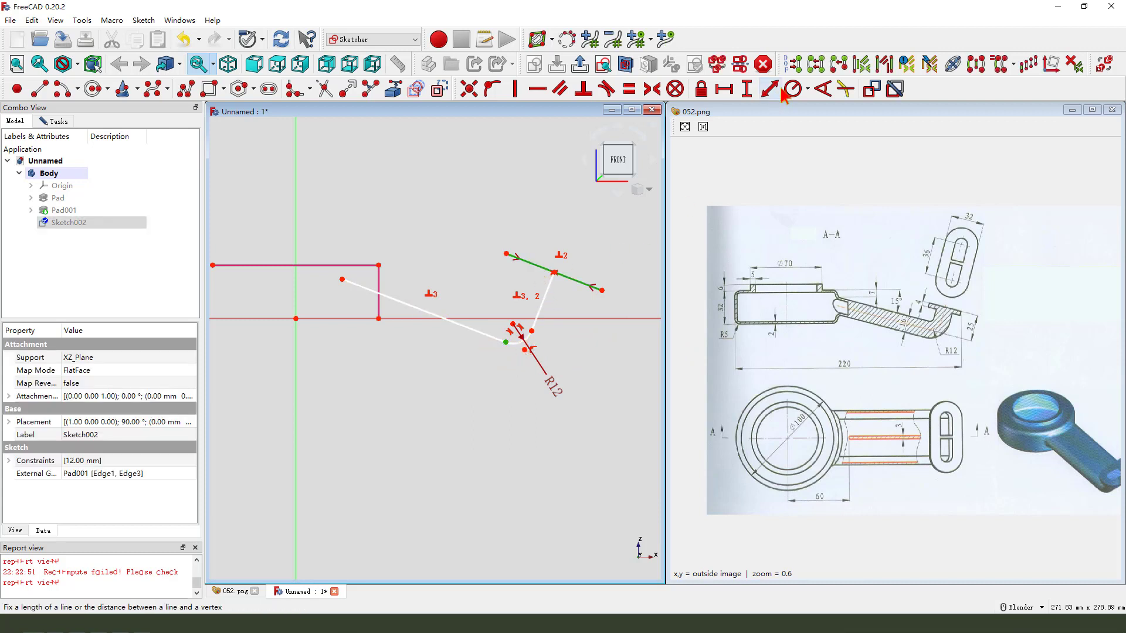
pyautogui.click(769, 91)
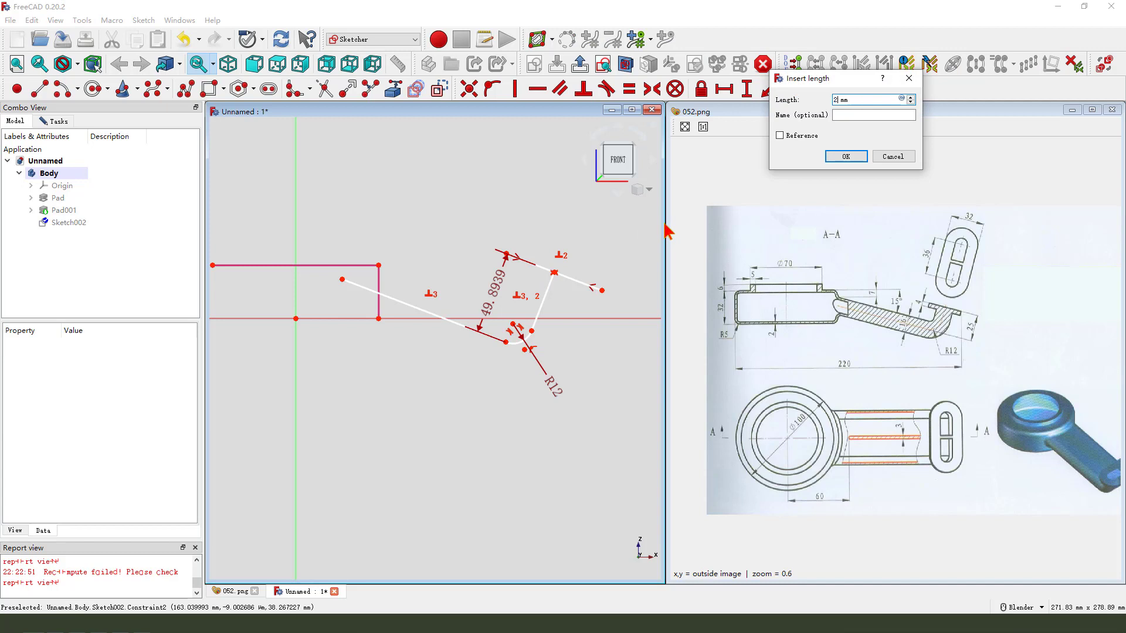
pyautogui.write('25')
pyautogui.press('Return')
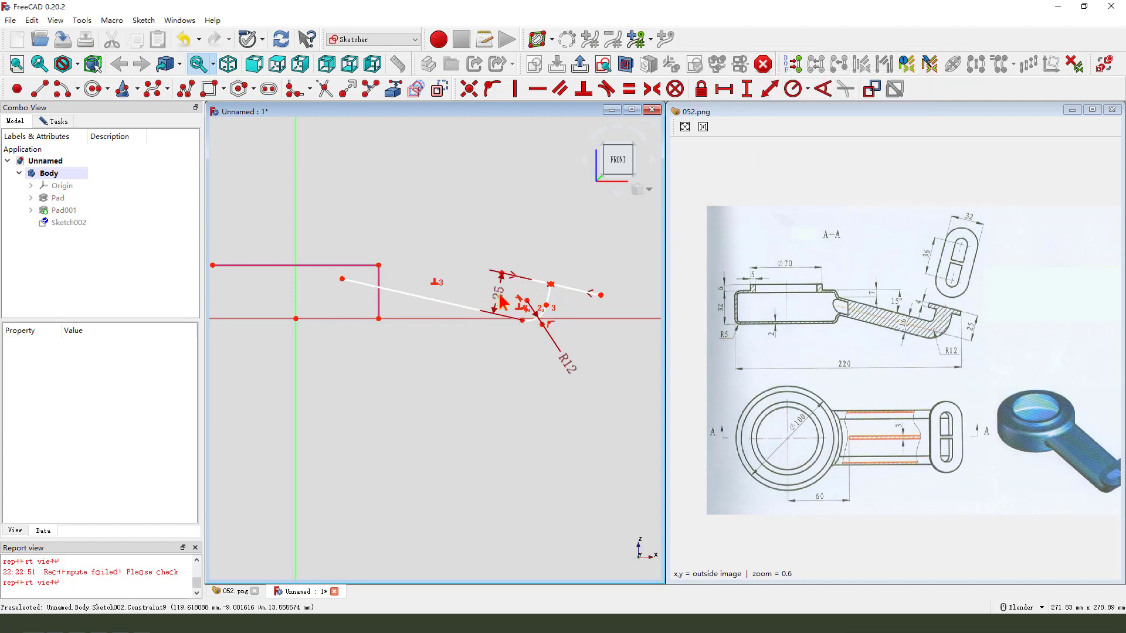
# Set the end-plate line's length to 32 mm and convert the line to construction geometry
pyautogui.click(571, 290)
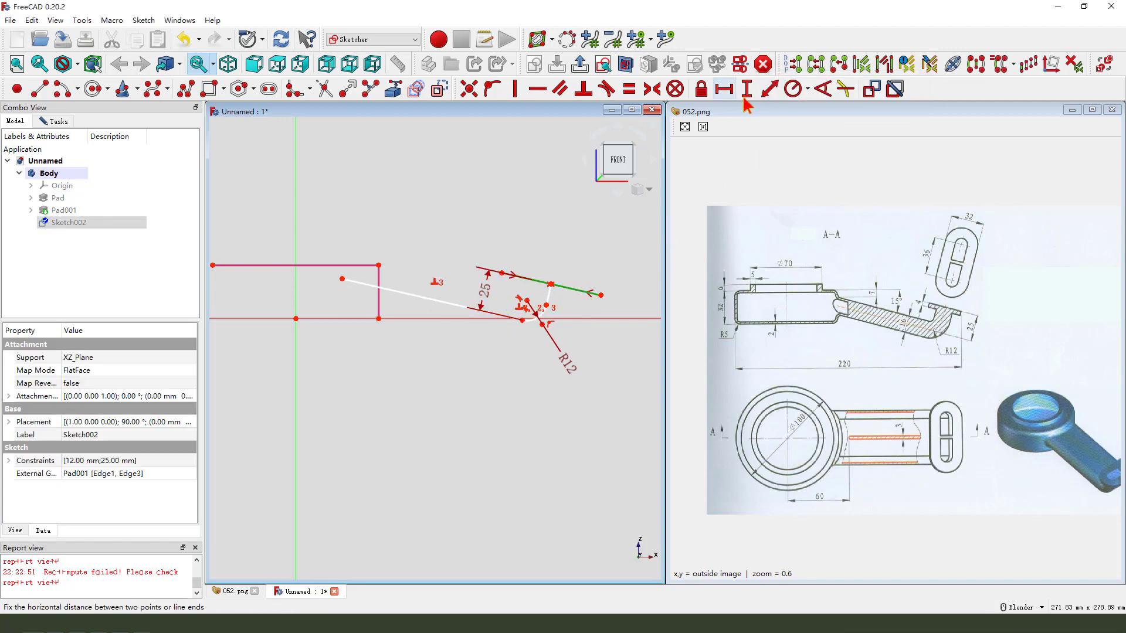
pyautogui.click(770, 90)
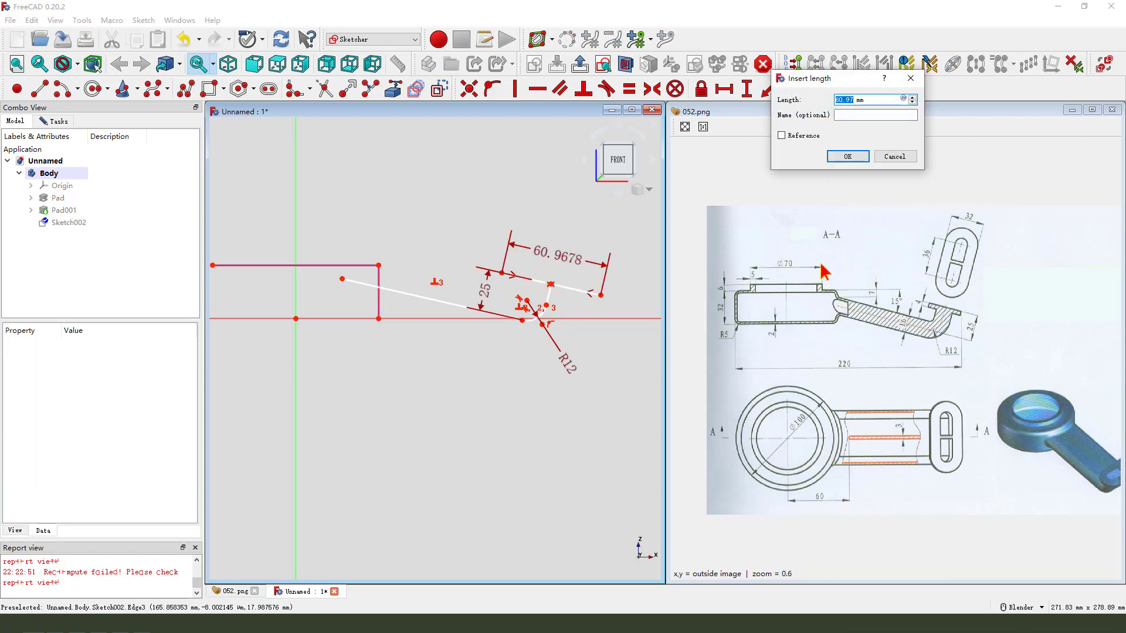
pyautogui.press('Return')
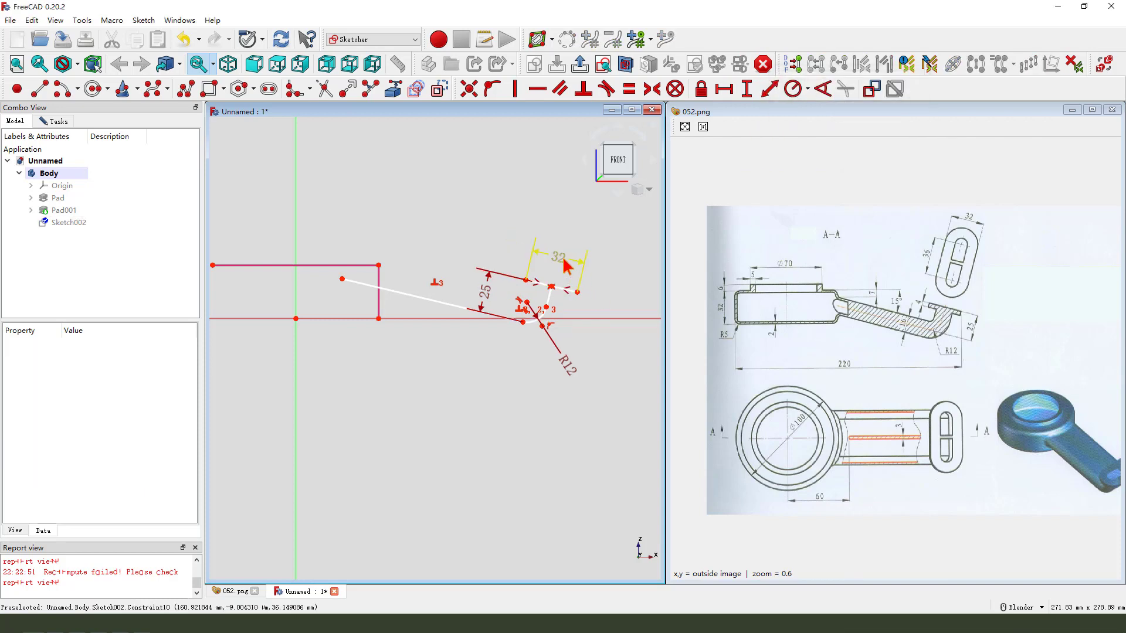
pyautogui.scroll(3, 571, 296)
pyautogui.click(556, 282)
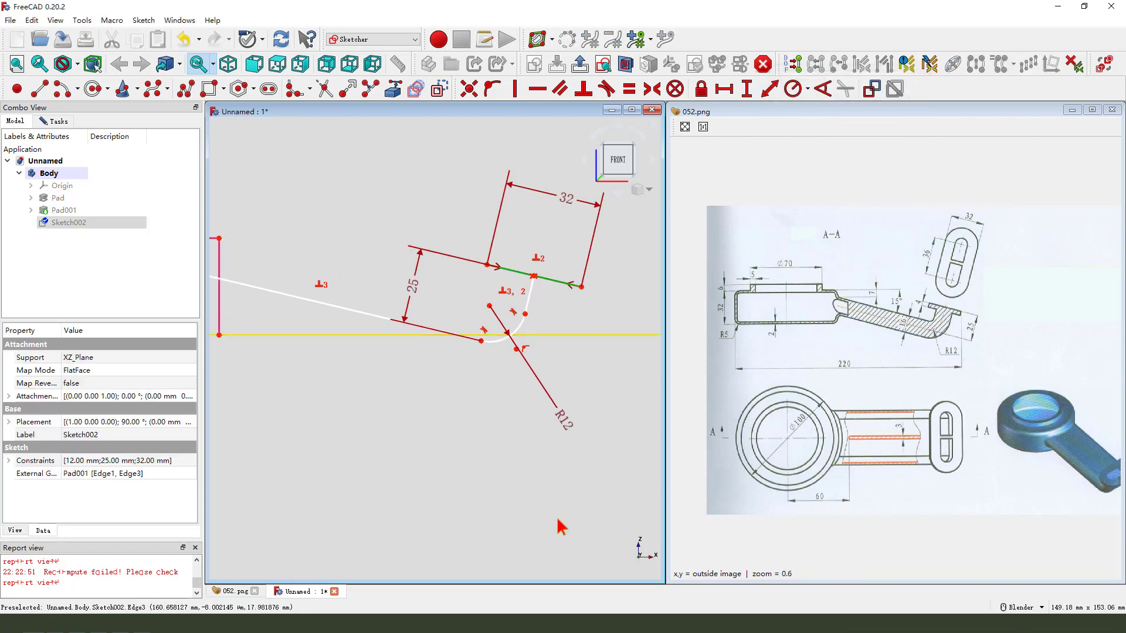
pyautogui.click(439, 90)
# Constrain the horizontal distance from the disc's far outline corner to the end plate's outer endpoint to 220 mm, placing the dimension below the sketch
pyautogui.scroll(-6, 589, 317)
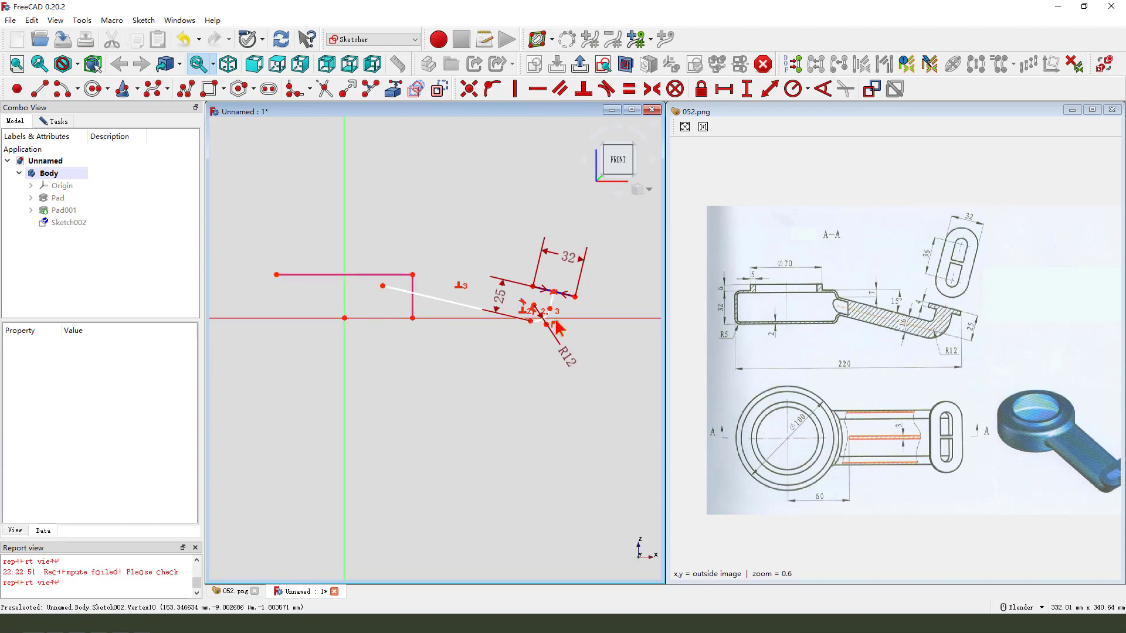
pyautogui.click(576, 298)
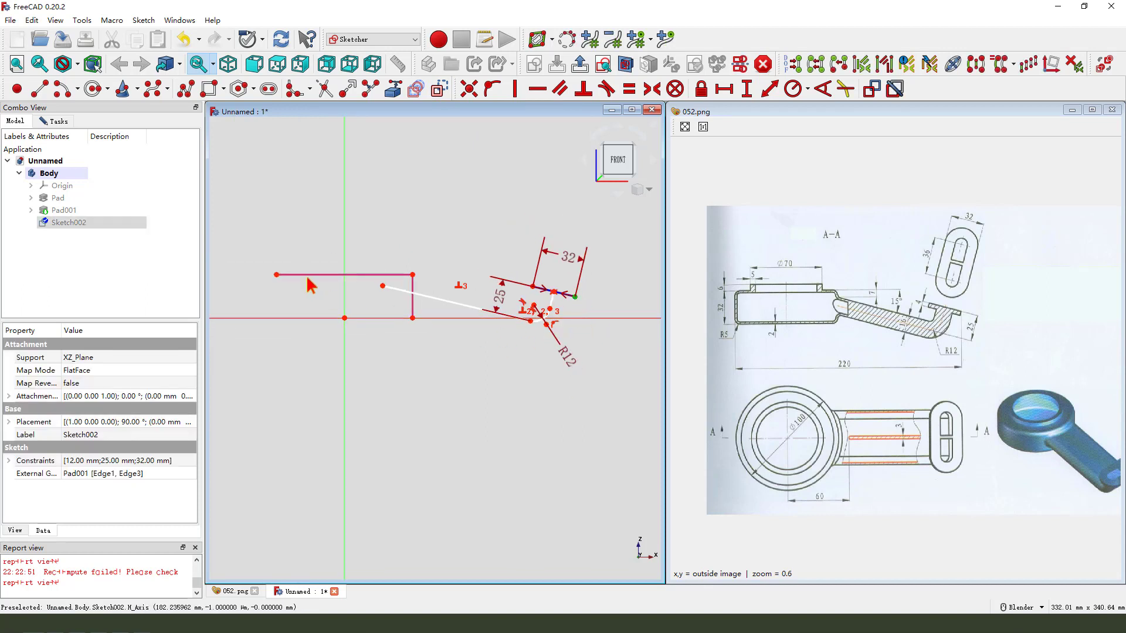
pyautogui.click(276, 274)
pyautogui.click(724, 89)
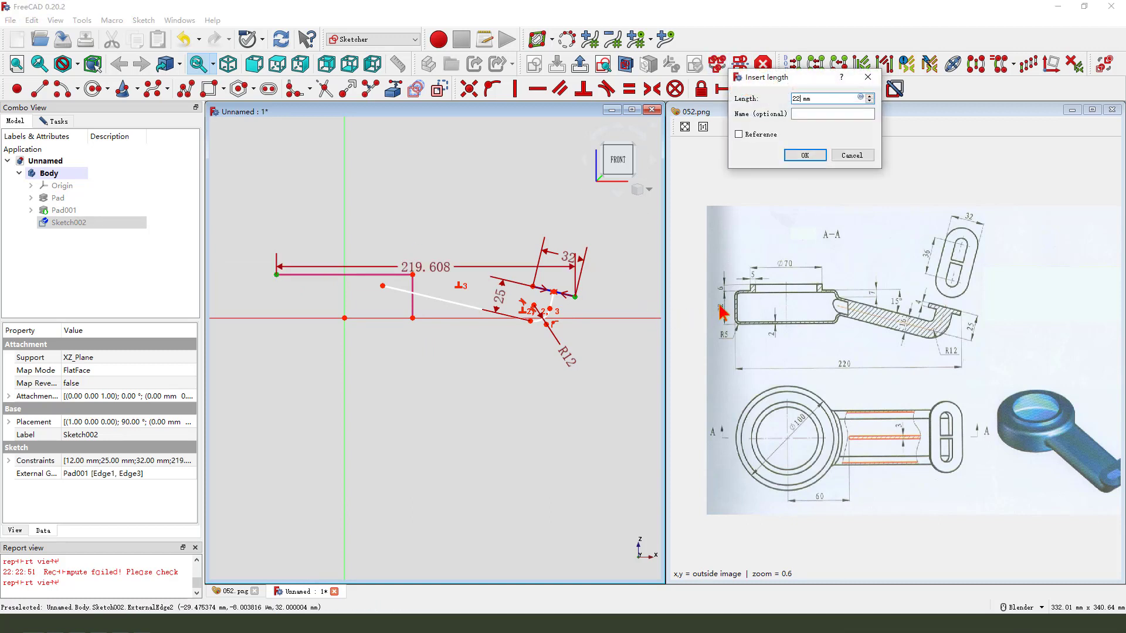
pyautogui.write('220')
pyautogui.press('Return')
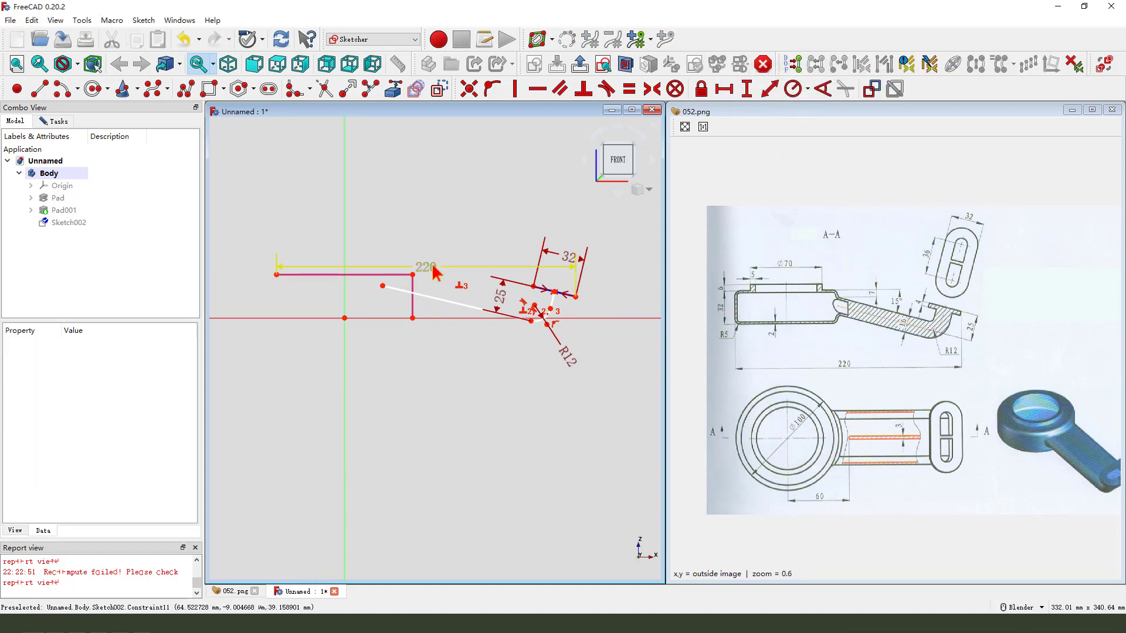
pyautogui.moveTo(436, 269); pyautogui.dragTo(433, 414)
pyautogui.scroll(1, 520, 346)
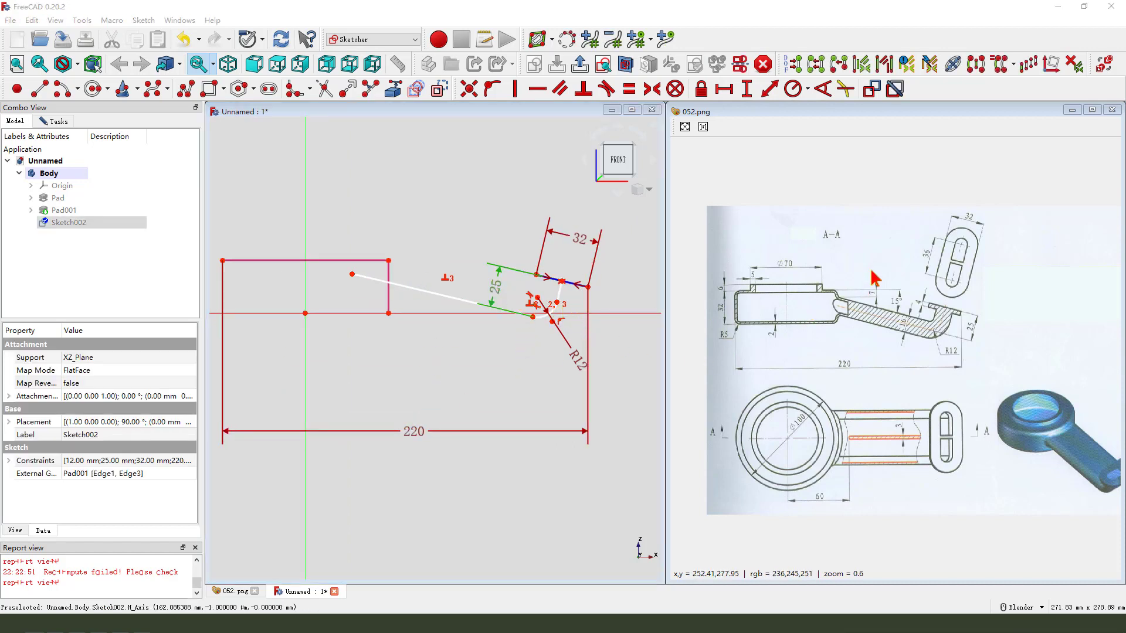
pyautogui.moveTo(858, 267)
pyautogui.mouseDown()
pyautogui.moveTo(887, 292)
pyautogui.moveTo(887, 266)
pyautogui.mouseUp()
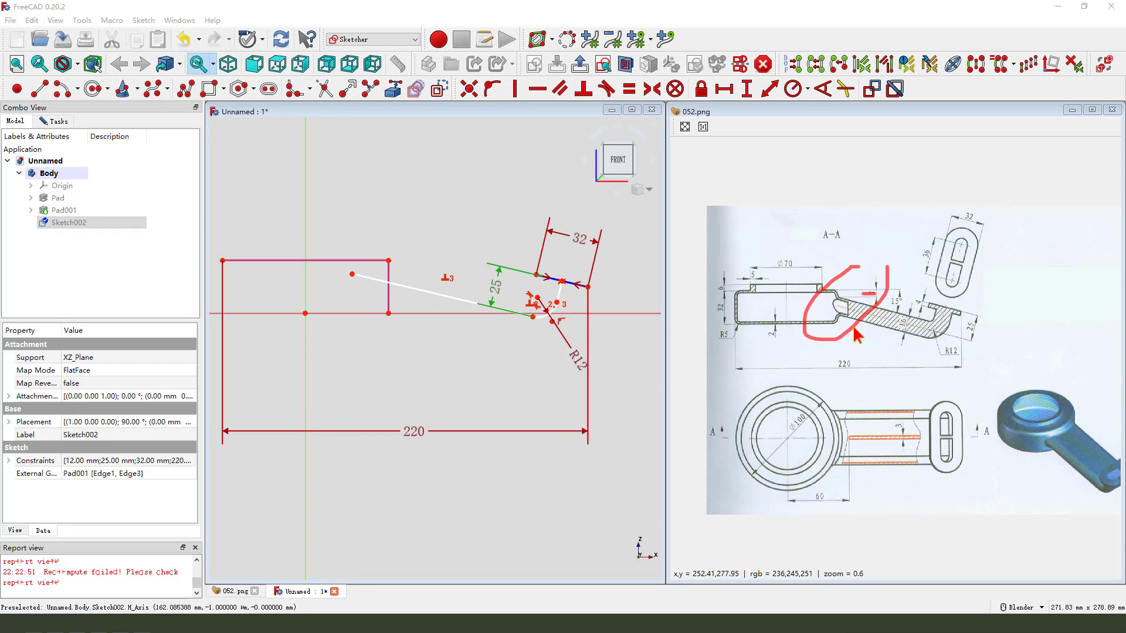
pyautogui.moveTo(907, 320)
pyautogui.mouseDown()
pyautogui.moveTo(929, 325)
pyautogui.moveTo(903, 313)
pyautogui.mouseUp()
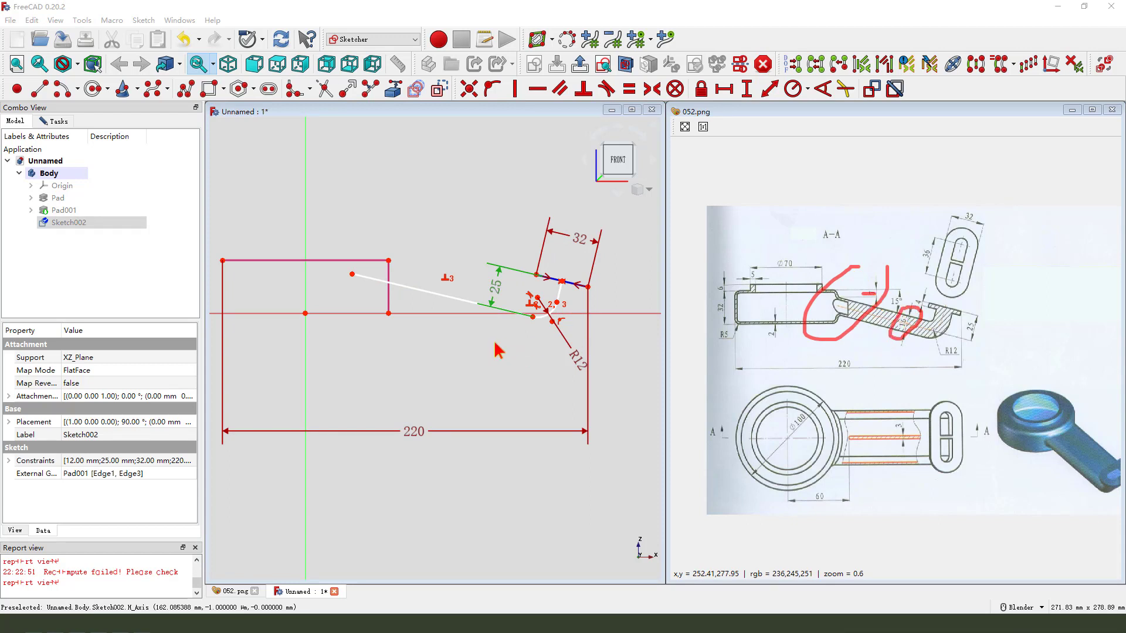
# Draw a short line spanning about 17 mm horizontally from the disc's vertical edge above the arm line and make it parallel to the arm line
pyautogui.scroll(1, 383, 284)
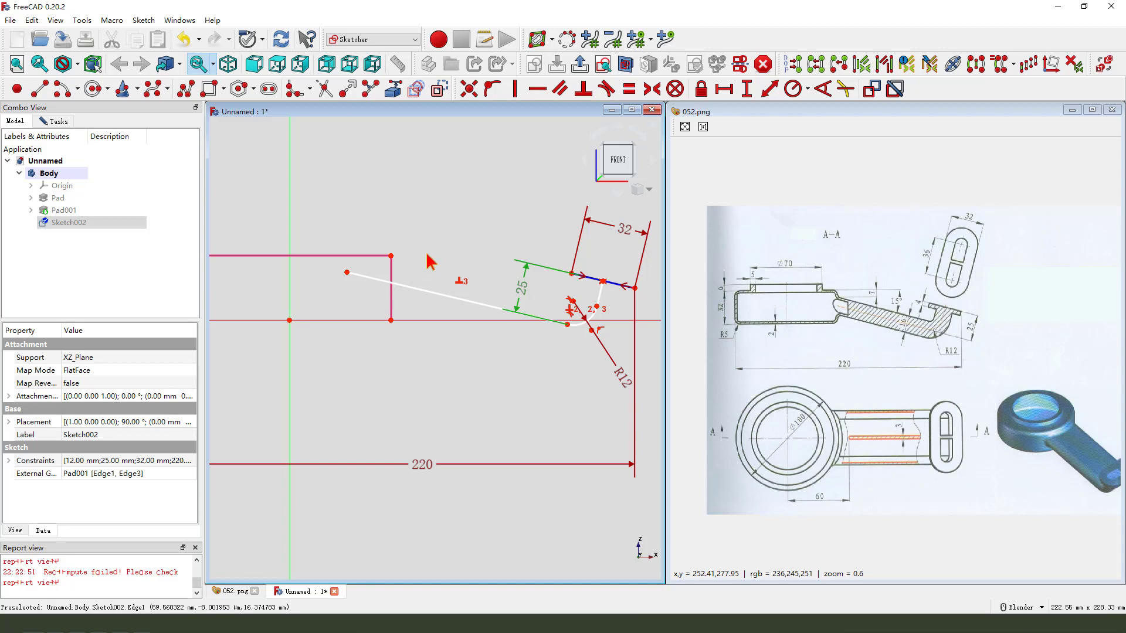
pyautogui.scroll(1, 421, 276)
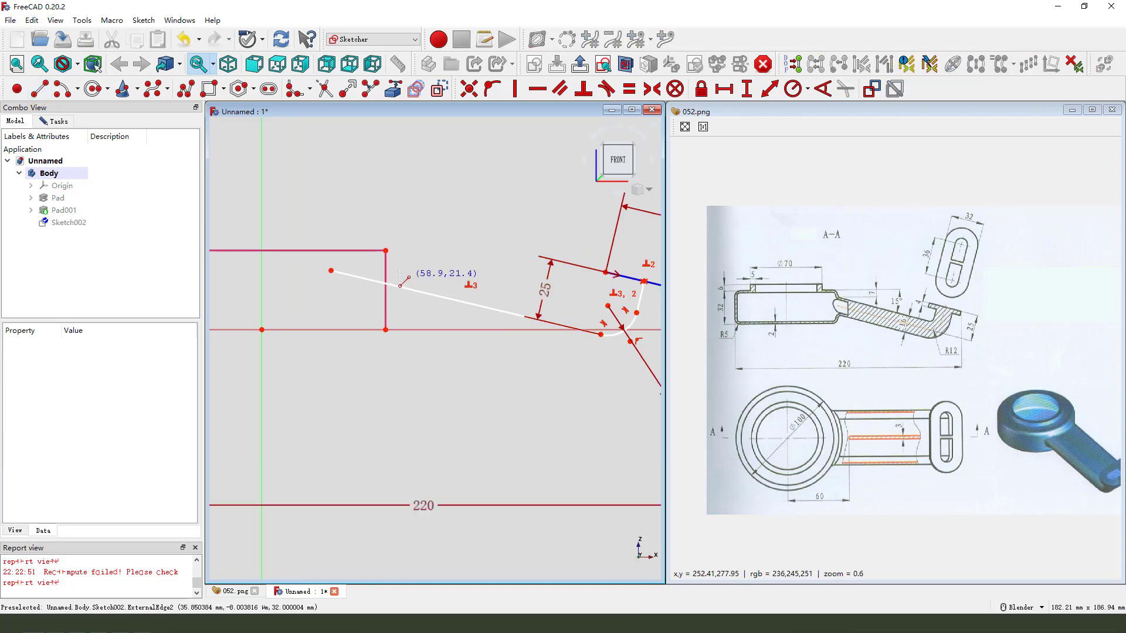
pyautogui.click(386, 267)
pyautogui.click(431, 280)
pyautogui.click(402, 271)
pyautogui.click(414, 290)
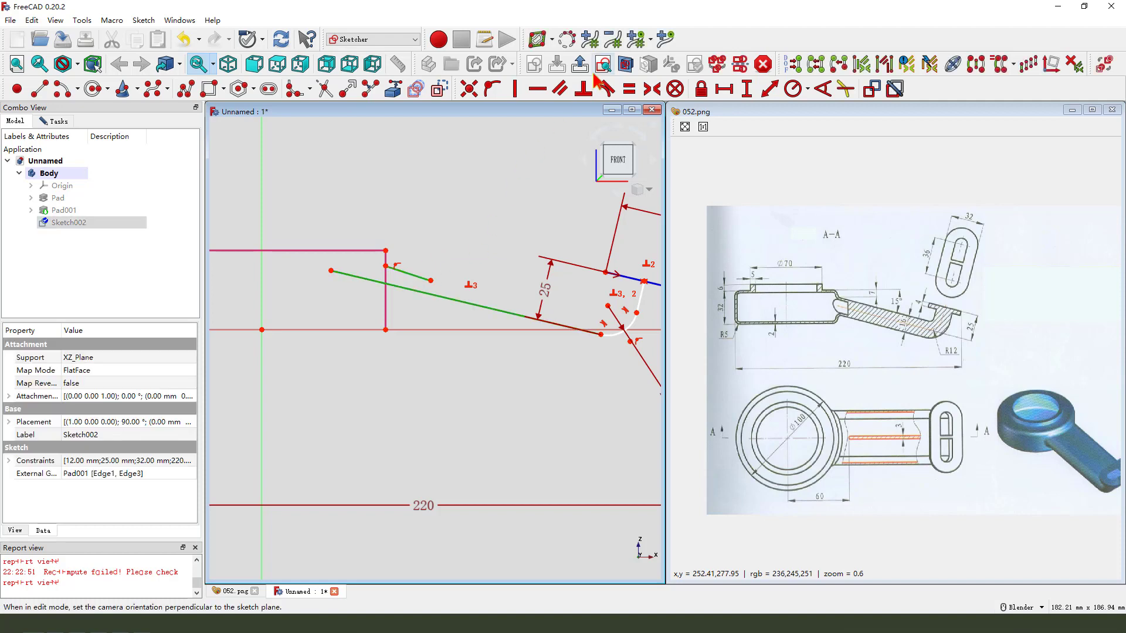
pyautogui.click(560, 89)
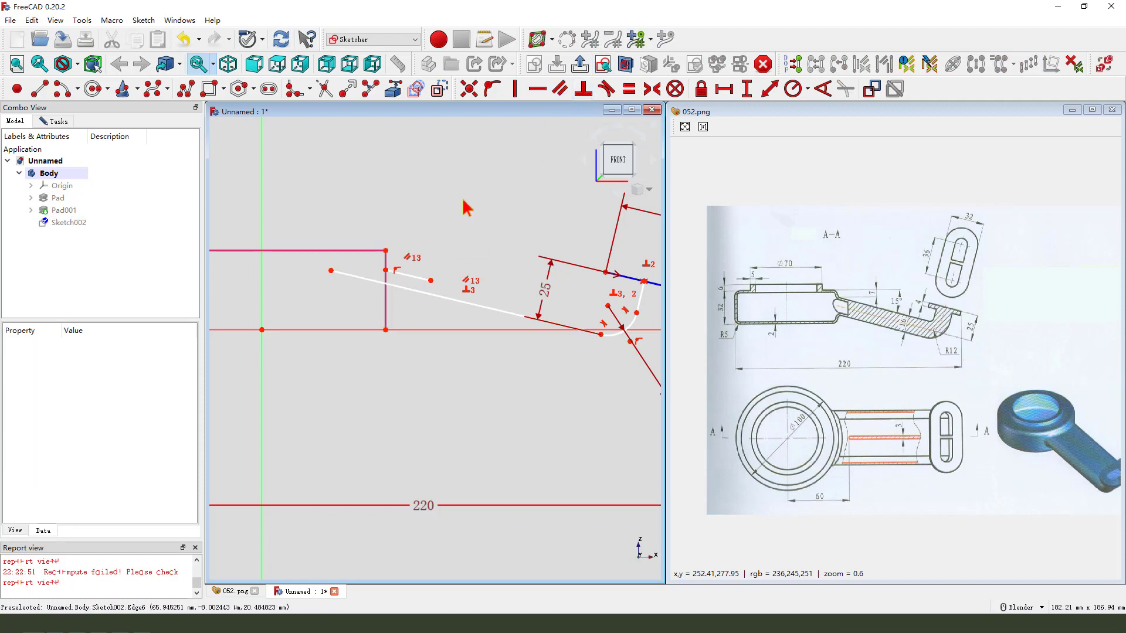
# Constrain the distance from the short line's outer endpoint to the arm line to 8 mm
pyautogui.click(431, 281)
pyautogui.click(429, 294)
pyautogui.click(769, 89)
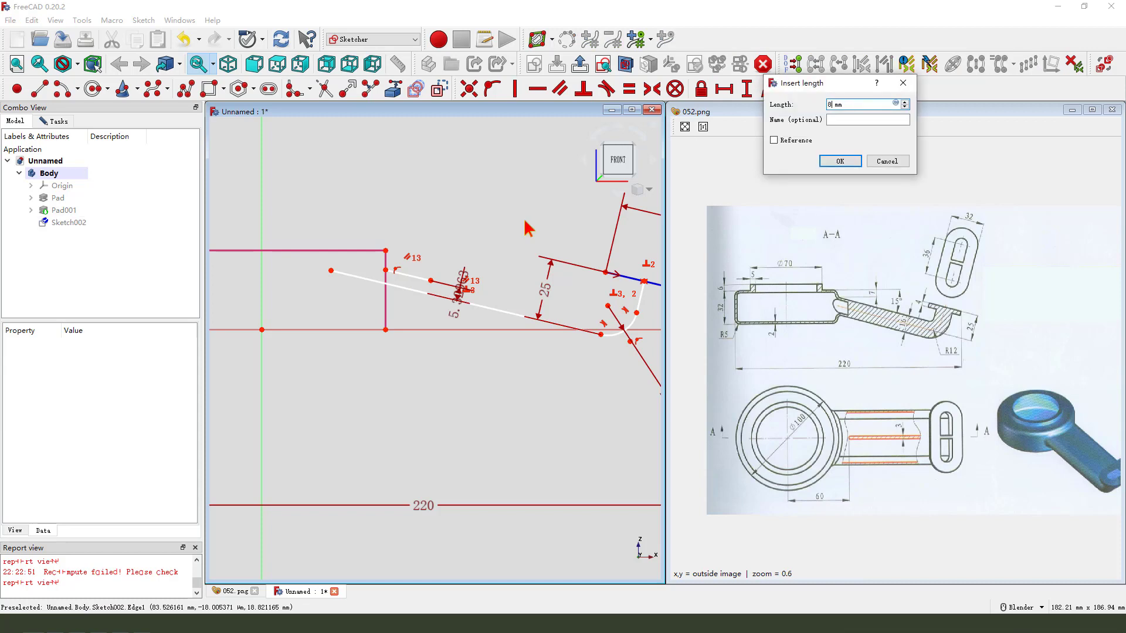
pyautogui.press('Return')
# Constrain the vertical distance from the disc outline's upper corner to the short line's start point to 7 mm
pyautogui.scroll(1, 396, 261)
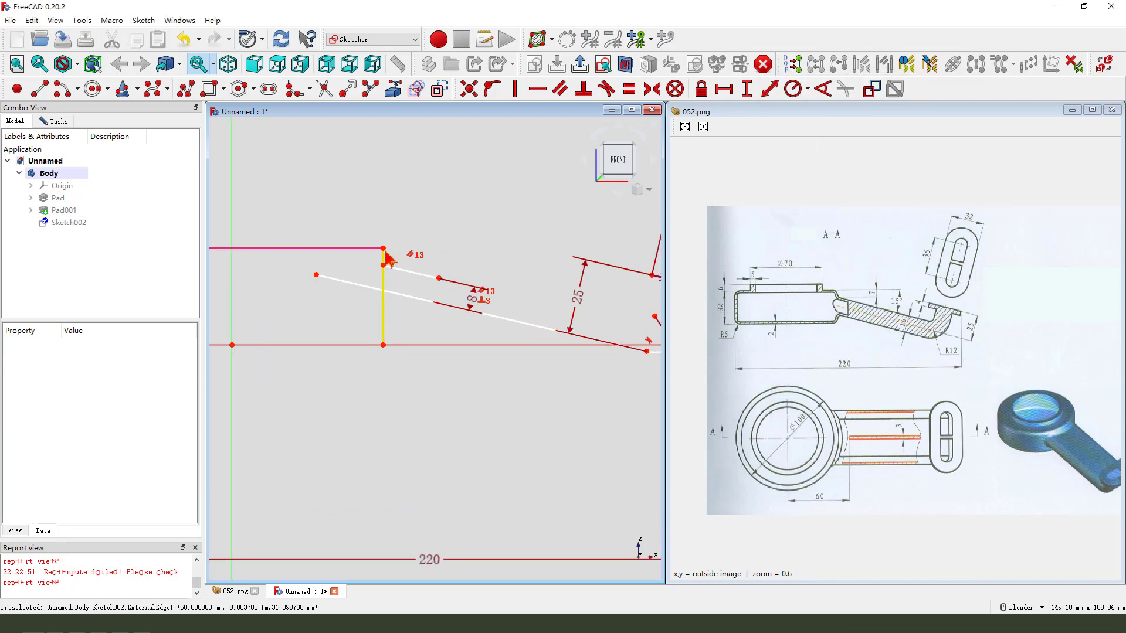
pyautogui.click(383, 249)
pyautogui.click(384, 265)
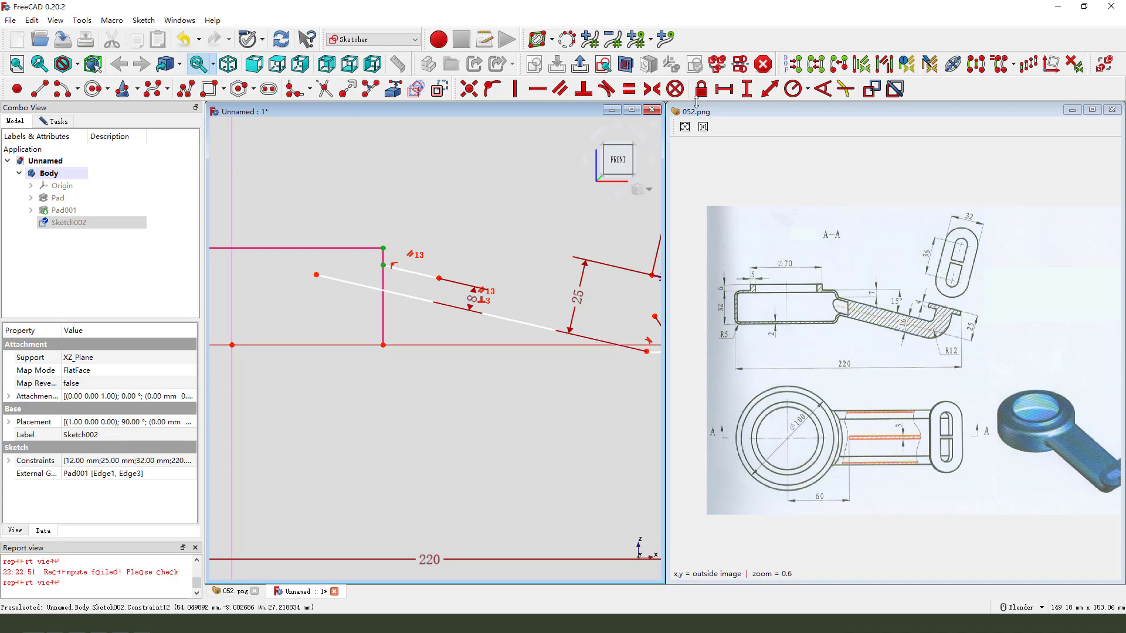
pyautogui.click(746, 88)
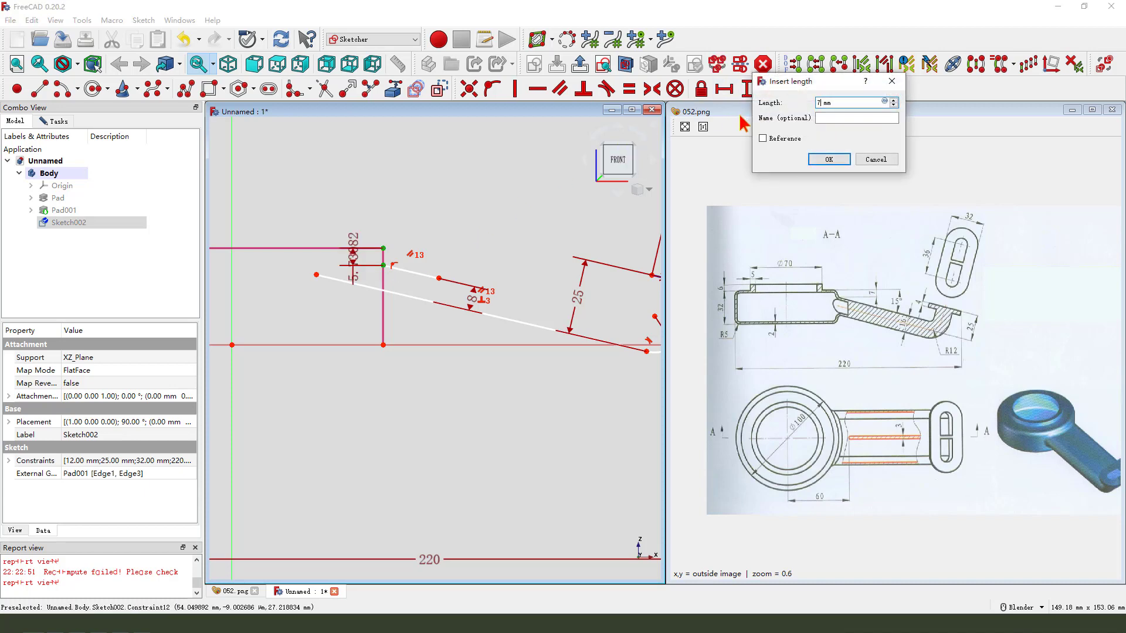
pyautogui.write('7')
pyautogui.press('Return')
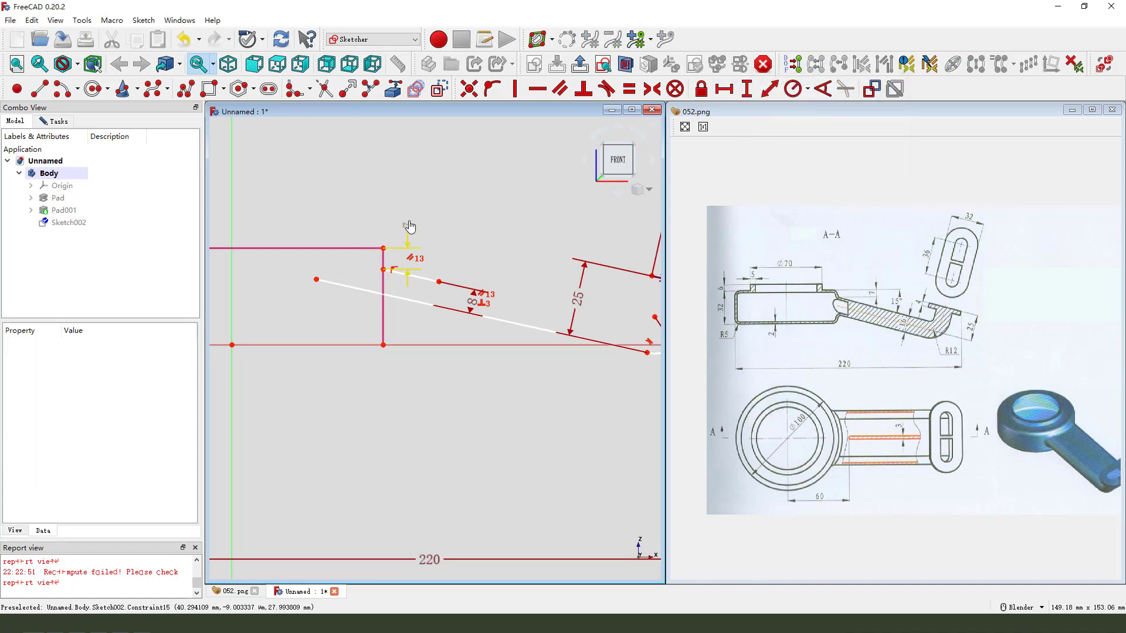
pyautogui.scroll(-1, 321, 293)
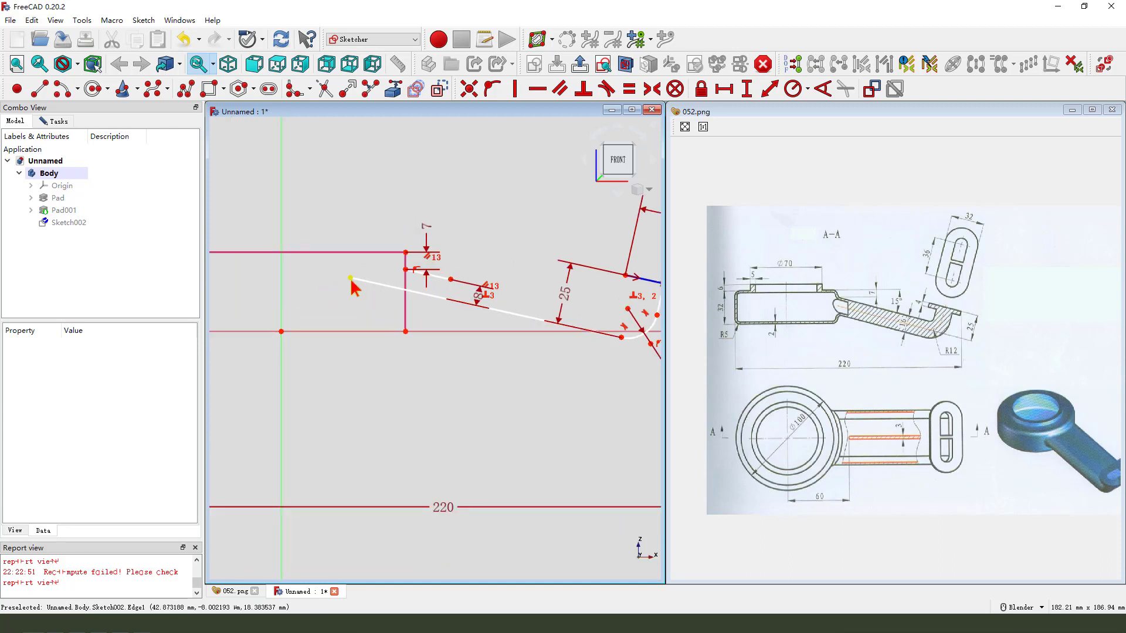
# Adjust the arm line's inner endpoint and constrain the line's angle to the horizontal to 15°
pyautogui.moveTo(351, 282)
pyautogui.mouseDown()
pyautogui.moveTo(334, 284)
pyautogui.moveTo(354, 275)
pyautogui.mouseUp()
pyautogui.scroll(-1, 353, 274)
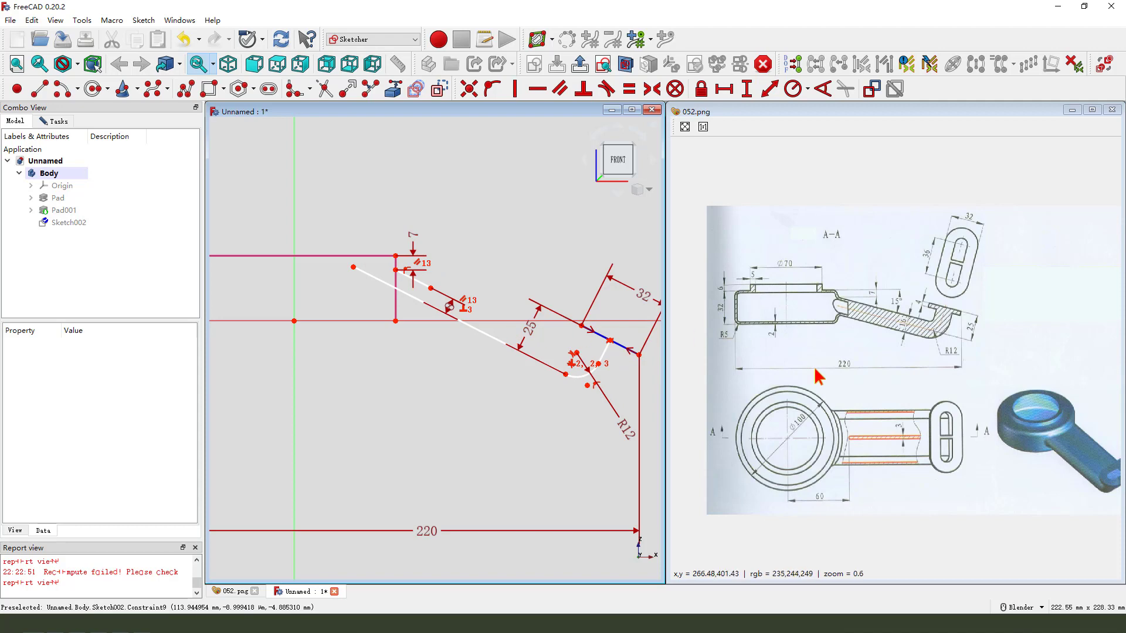
pyautogui.moveTo(901, 280); pyautogui.dragTo(913, 285)
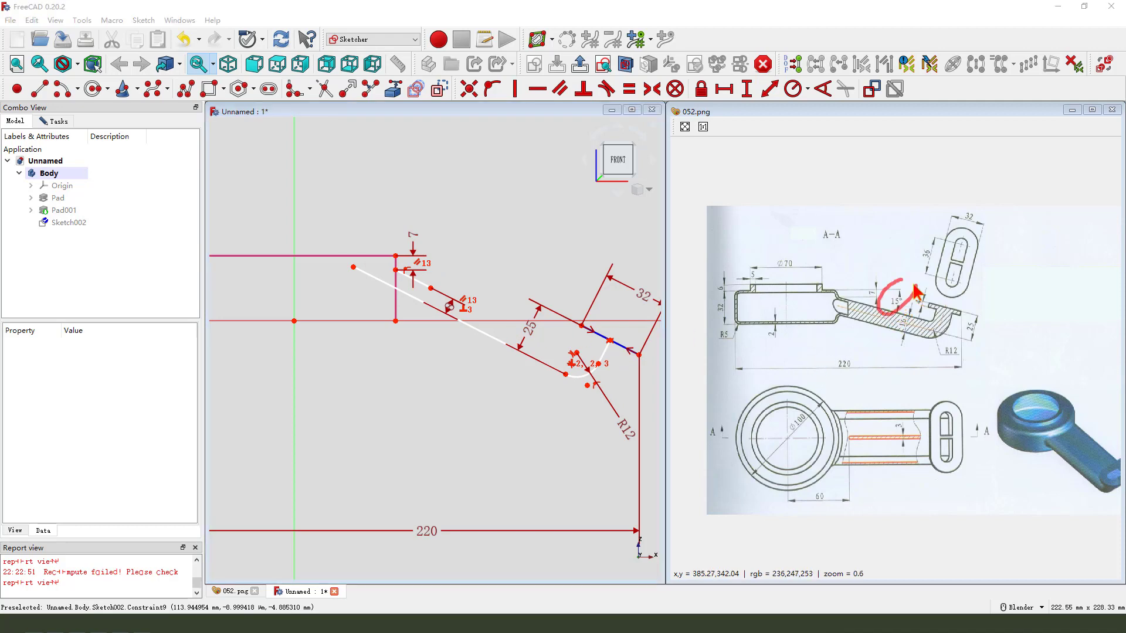
pyautogui.click(413, 299)
pyautogui.click(823, 88)
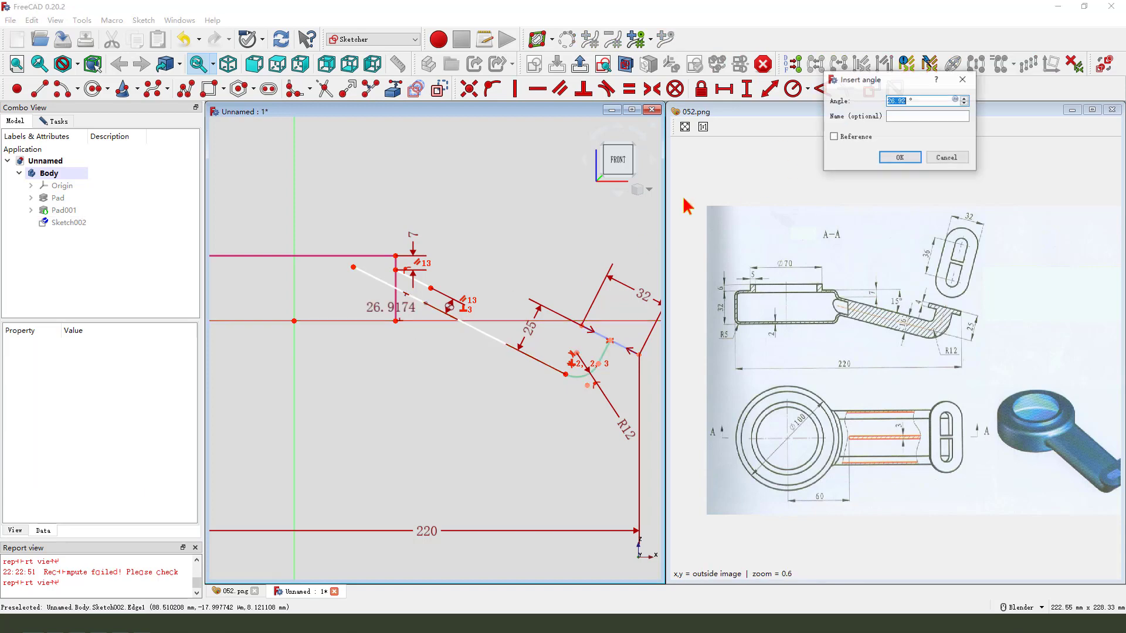
pyautogui.write('15')
pyautogui.press('Return')
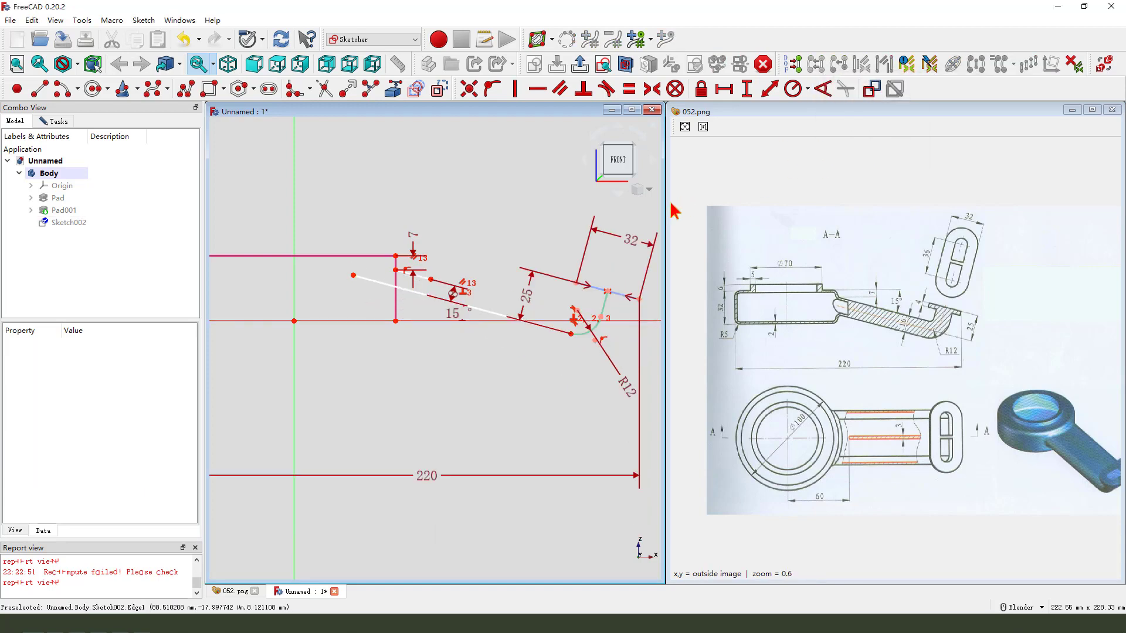
# Constrain the horizontal distance from the sketch origin to the arm line's inner endpoint to 25 mm
pyautogui.click(353, 275)
pyautogui.click(294, 322)
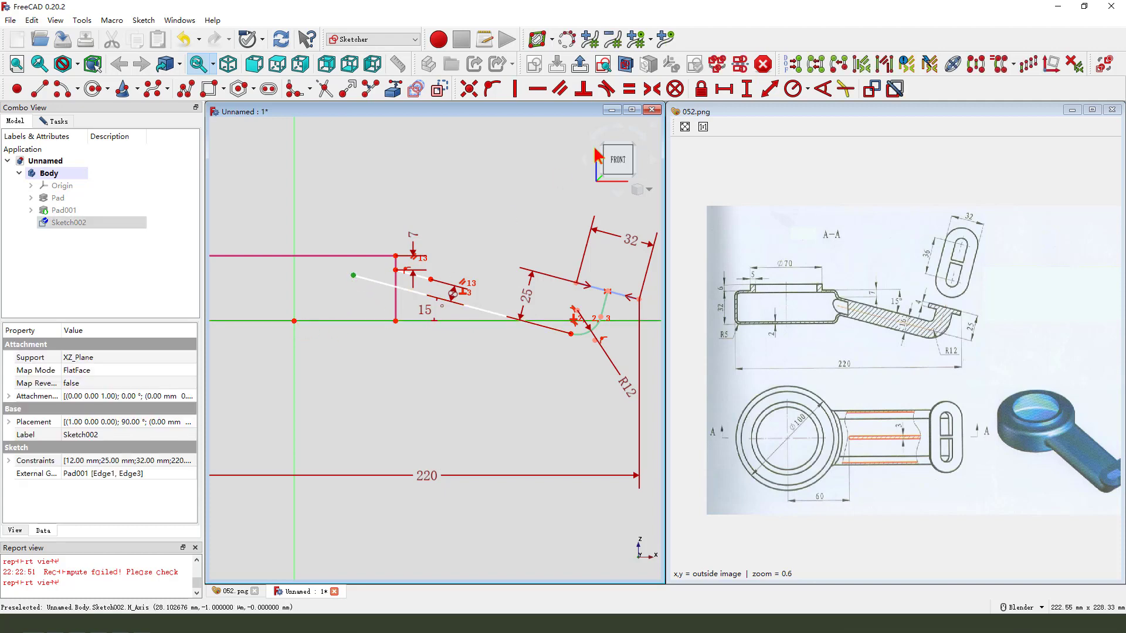
pyautogui.click(314, 357)
pyautogui.click(294, 321)
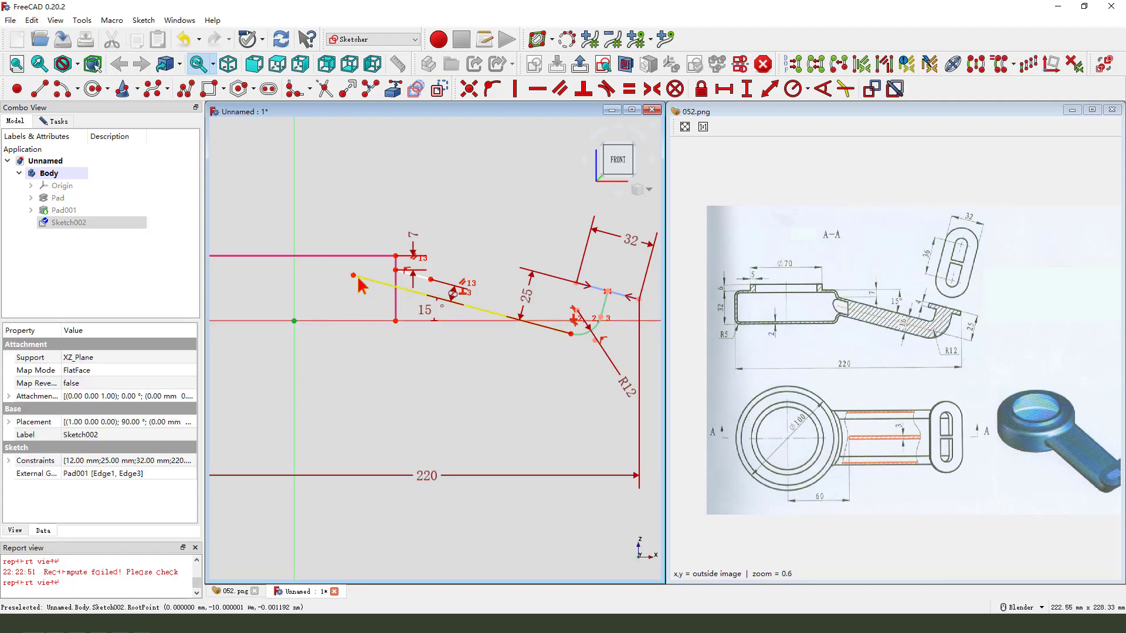
pyautogui.click(353, 275)
pyautogui.click(727, 92)
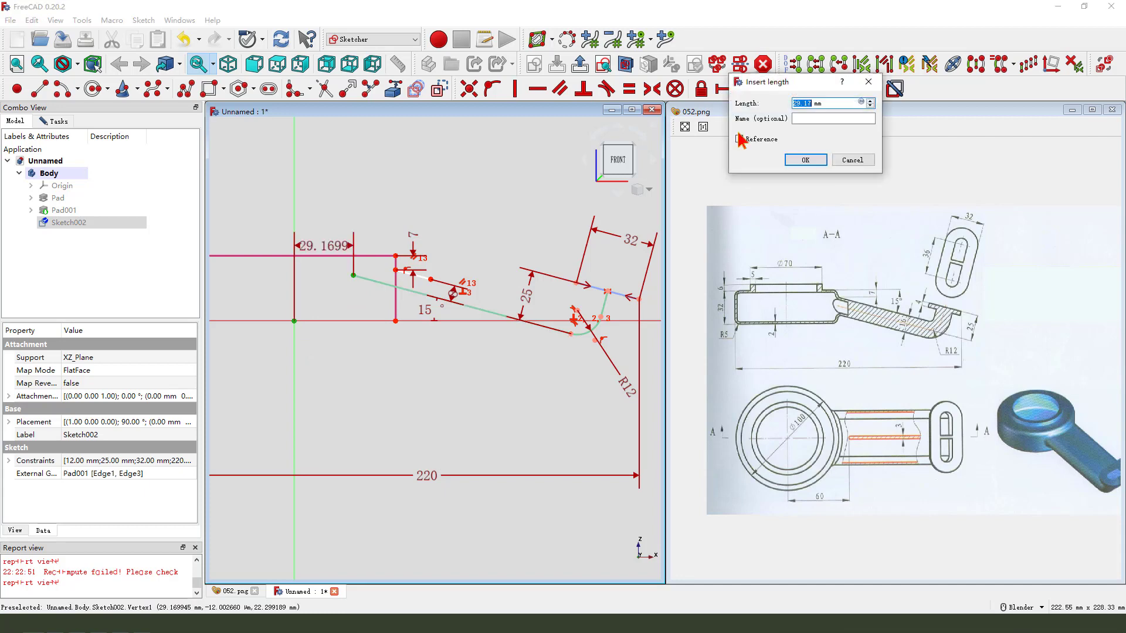
pyautogui.write('25')
pyautogui.click(805, 160)
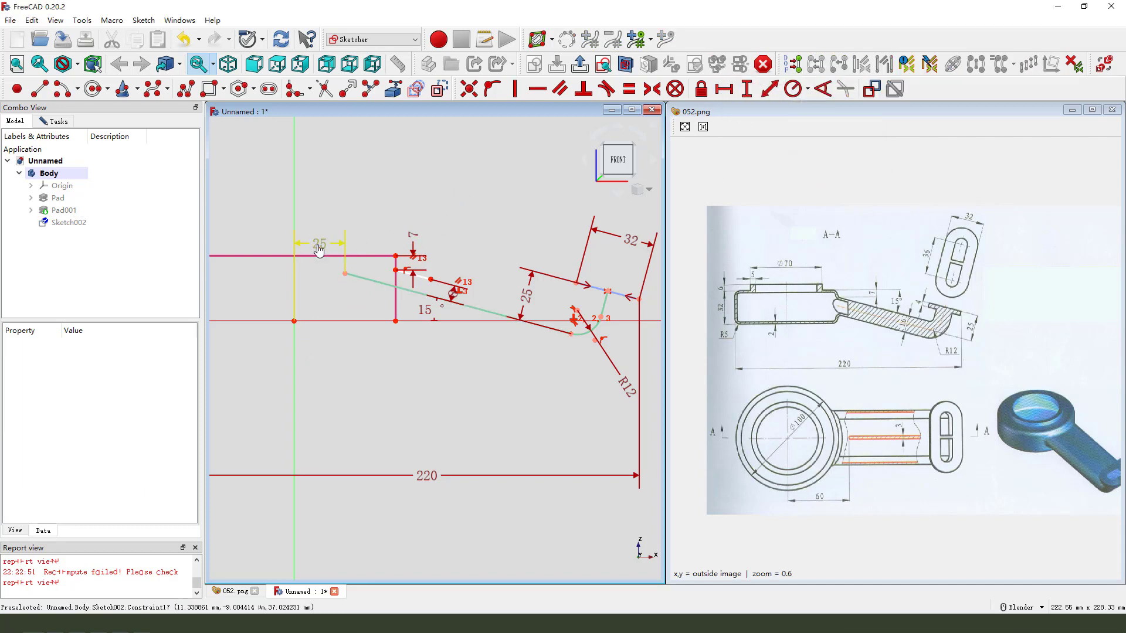
# Lock the short parallel line's horizontal length at 17.33 mm
pyautogui.scroll(2, 470, 271)
pyautogui.click(401, 280)
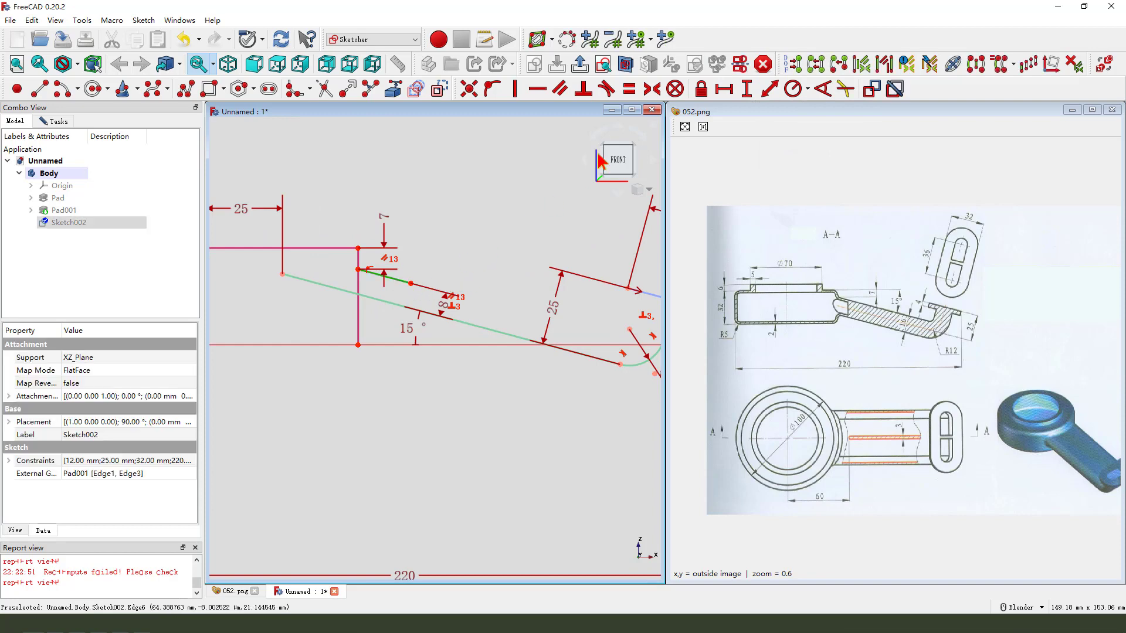
pyautogui.click(724, 88)
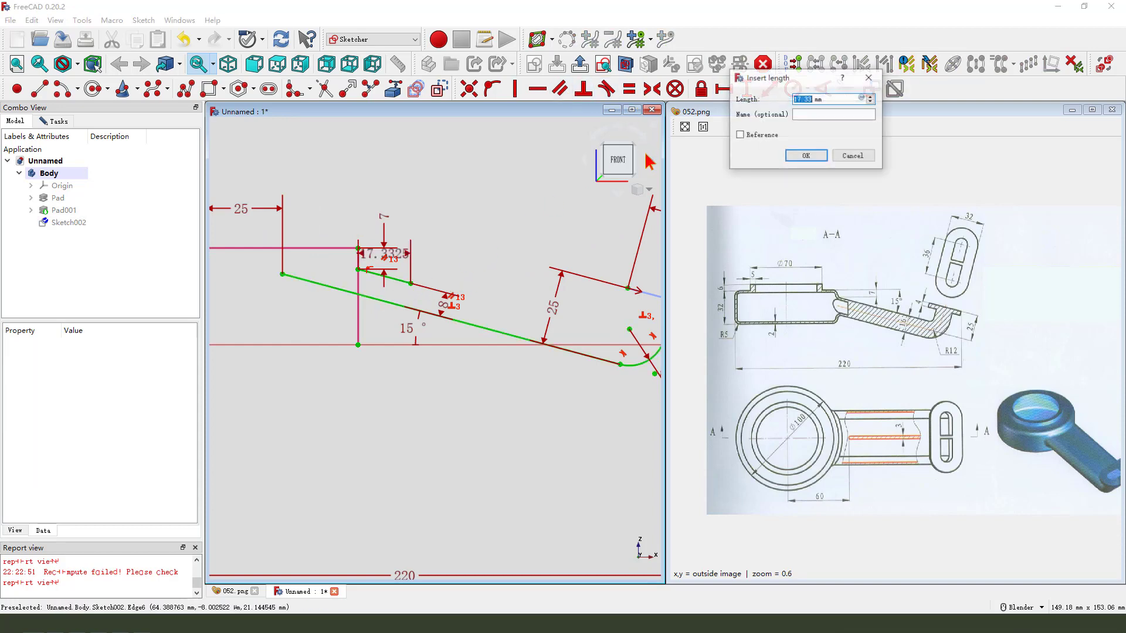
pyautogui.click(806, 155)
pyautogui.scroll(-2, 523, 222)
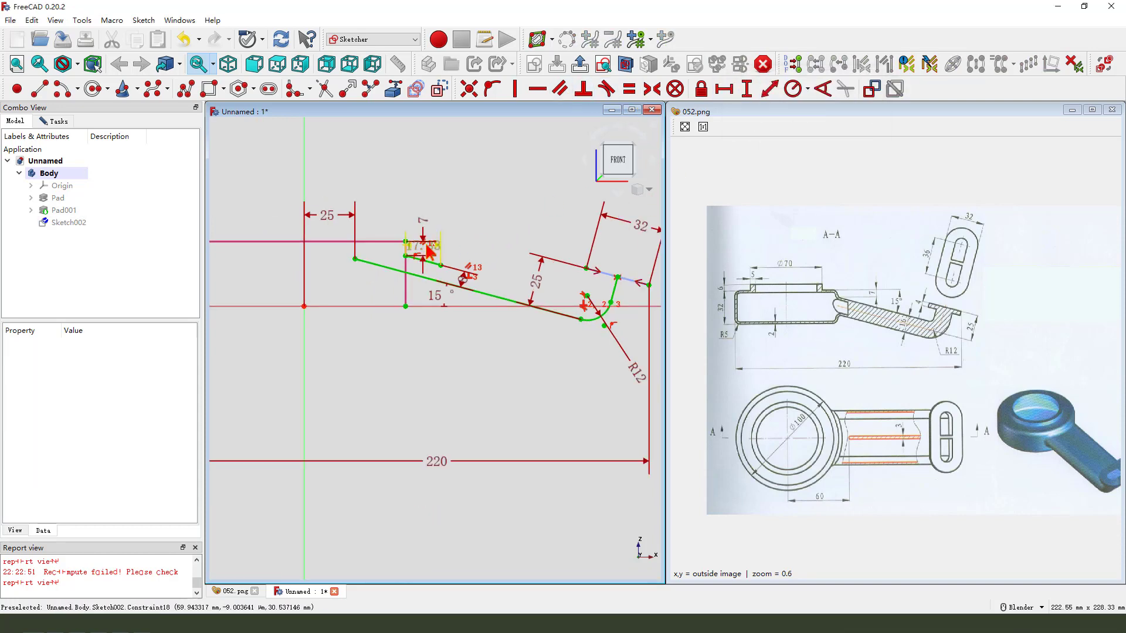
# Convert the short parallel line to construction geometry
pyautogui.scroll(3, 427, 267)
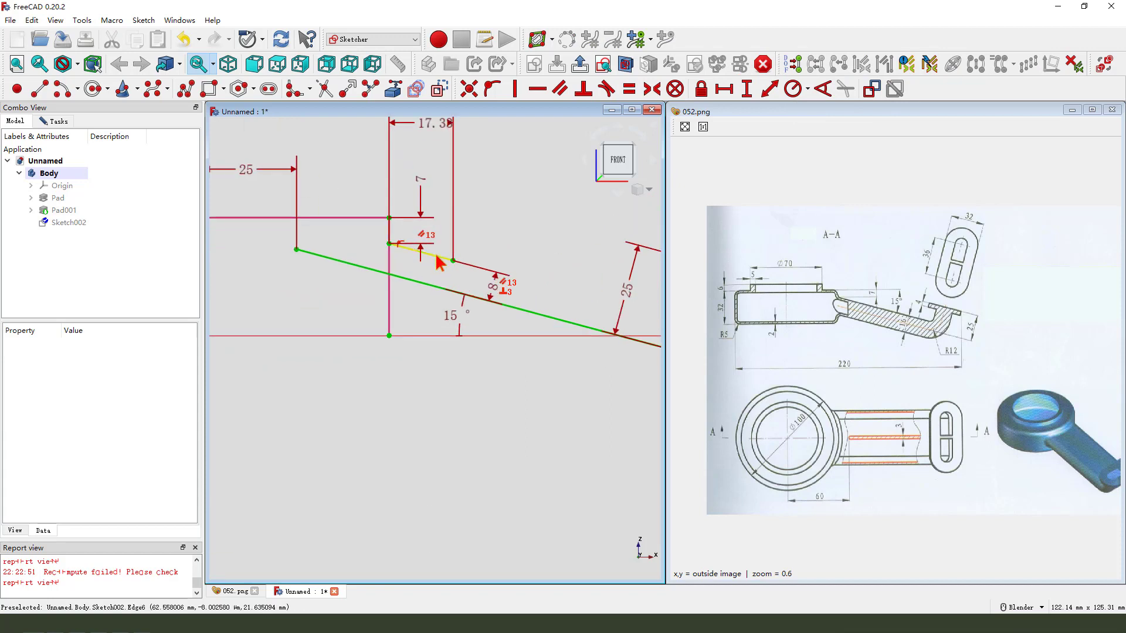
pyautogui.click(439, 264)
pyautogui.scroll(-2, 410, 363)
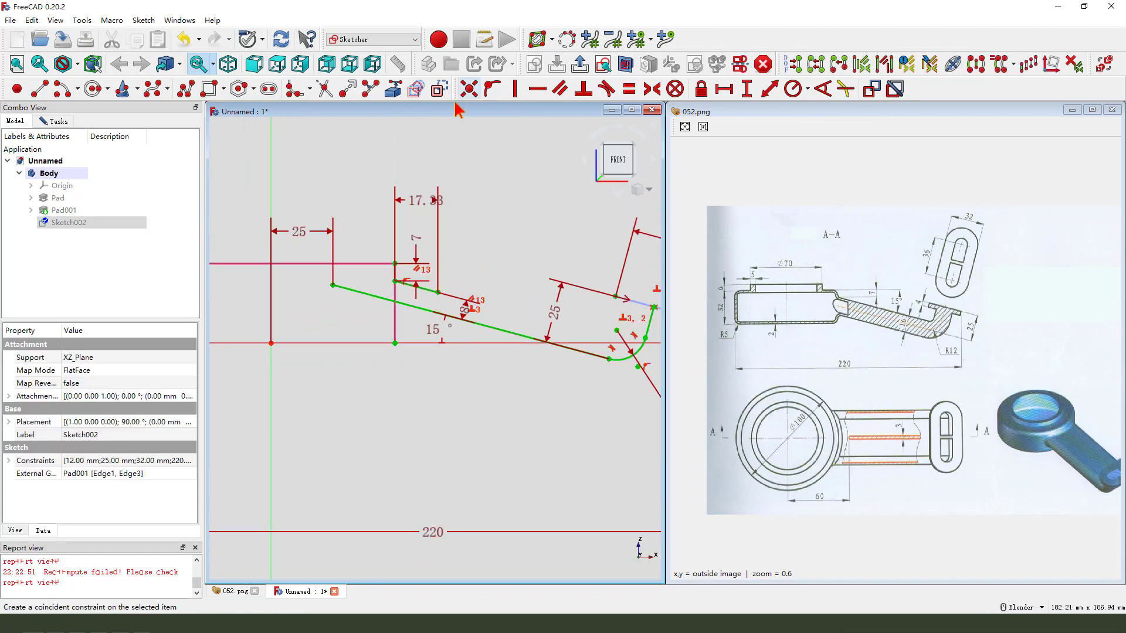
pyautogui.click(438, 91)
pyautogui.scroll(-2, 407, 260)
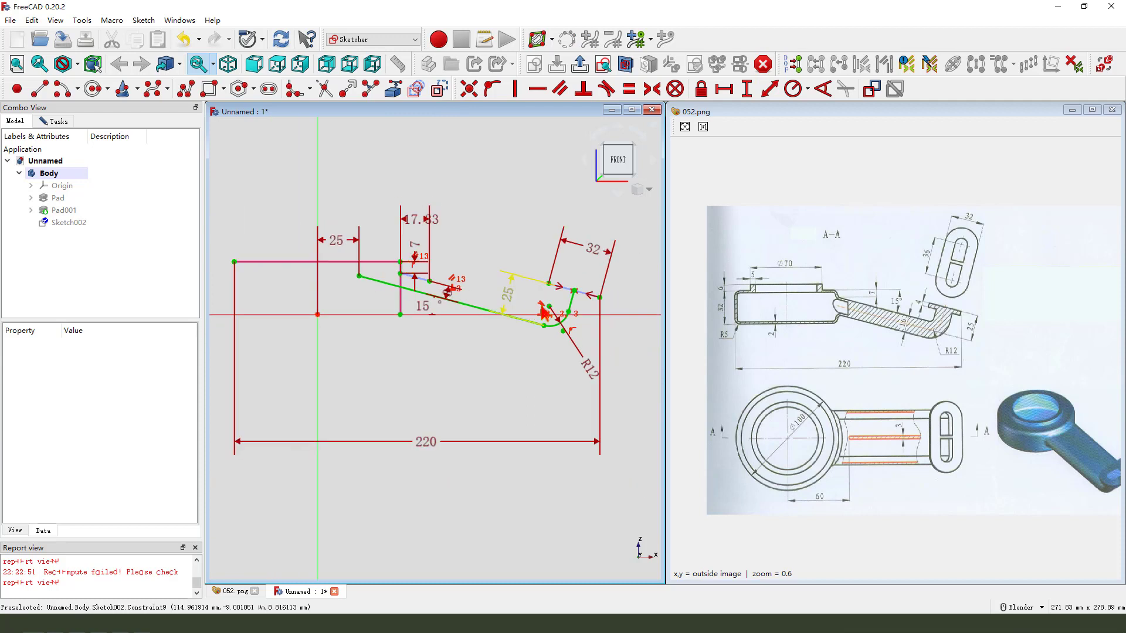
# Move the short line's dimension labels clear of the neighbouring dimensions and close the sketch
pyautogui.moveTo(431, 223); pyautogui.dragTo(501, 211)
pyautogui.scroll(1, 452, 287)
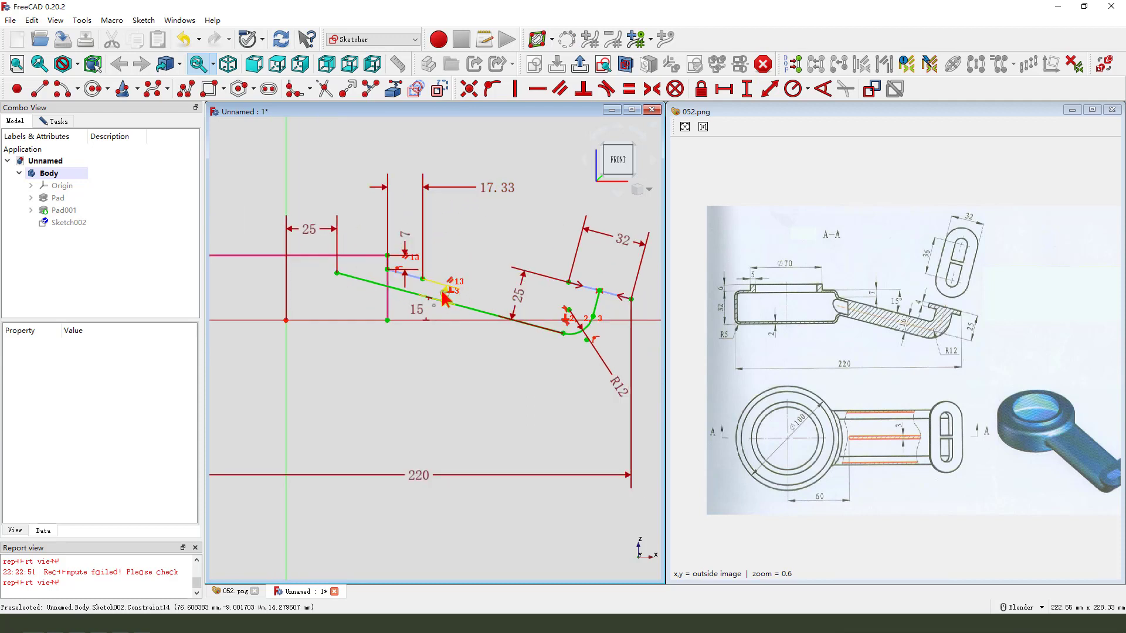
pyautogui.scroll(-3, 449, 261)
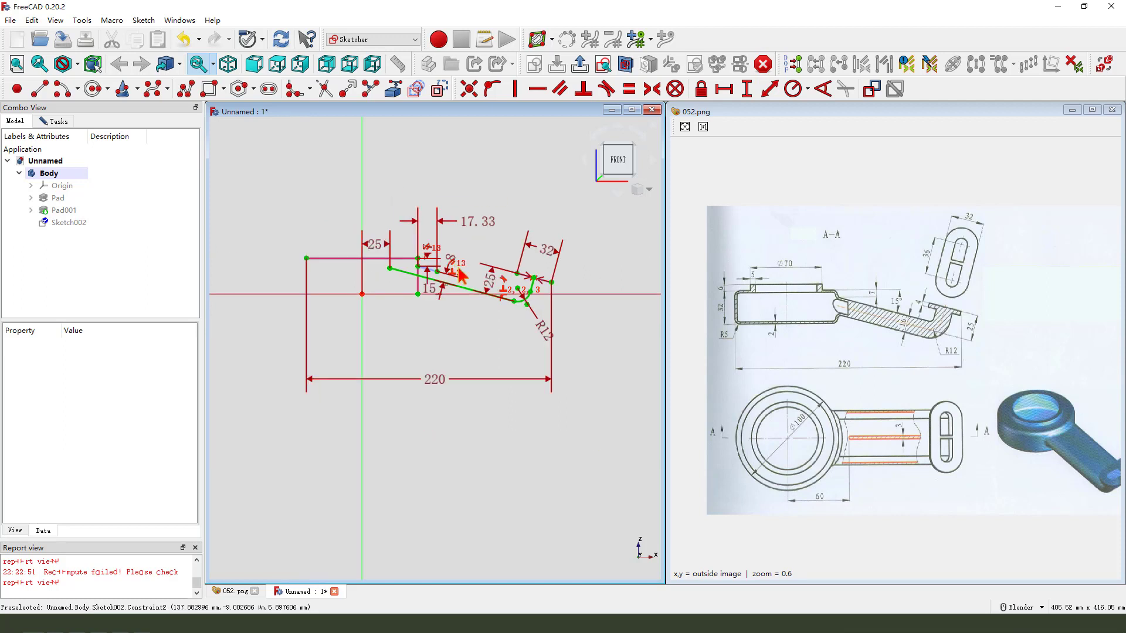
pyautogui.scroll(1, 484, 317)
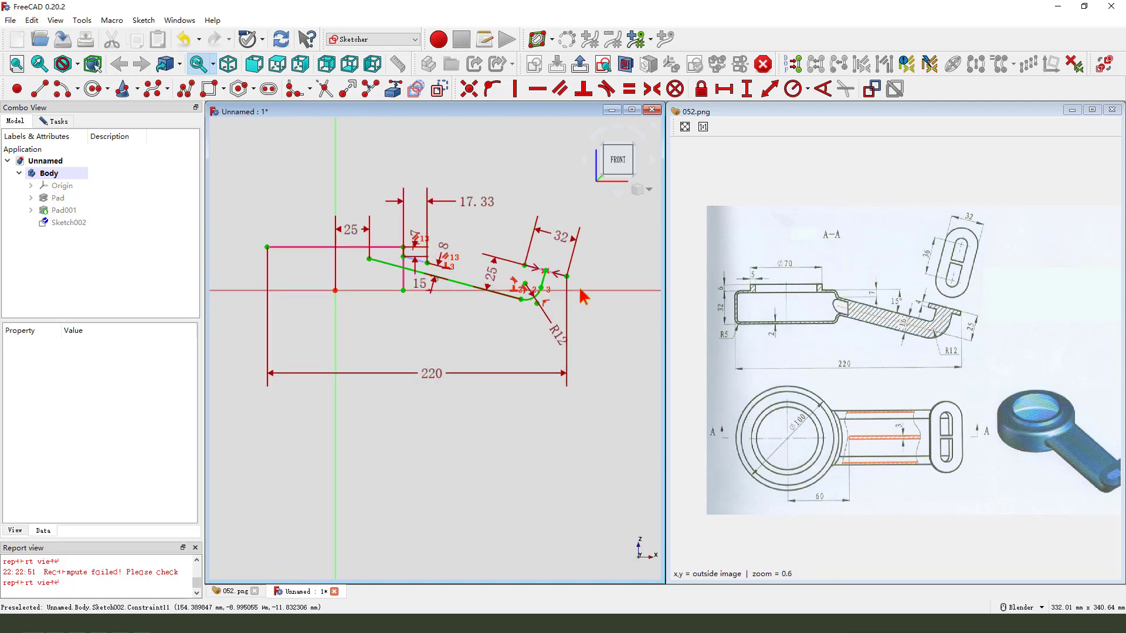
pyautogui.scroll(1, 564, 277)
pyautogui.scroll(-1, 520, 314)
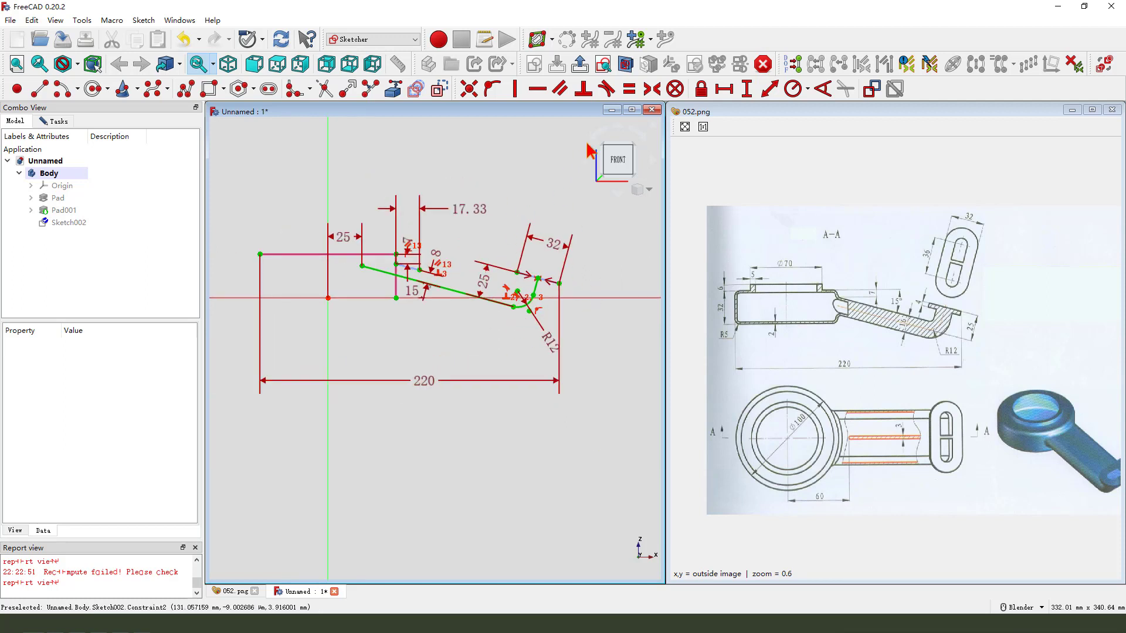
pyautogui.press('Escape')
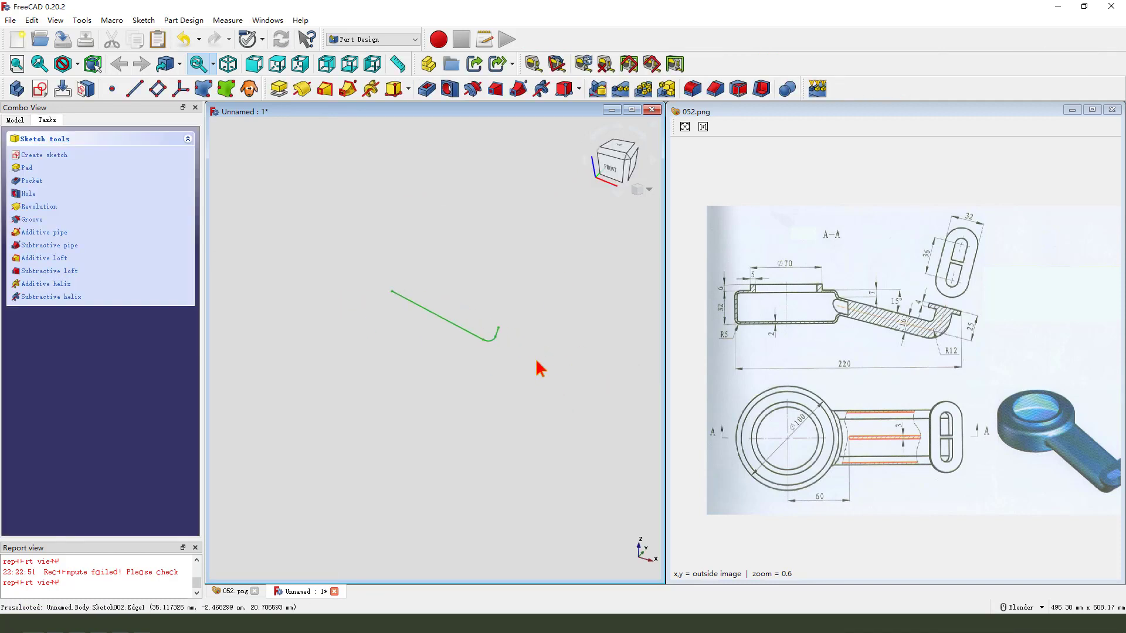
pyautogui.scroll(2, 537, 363)
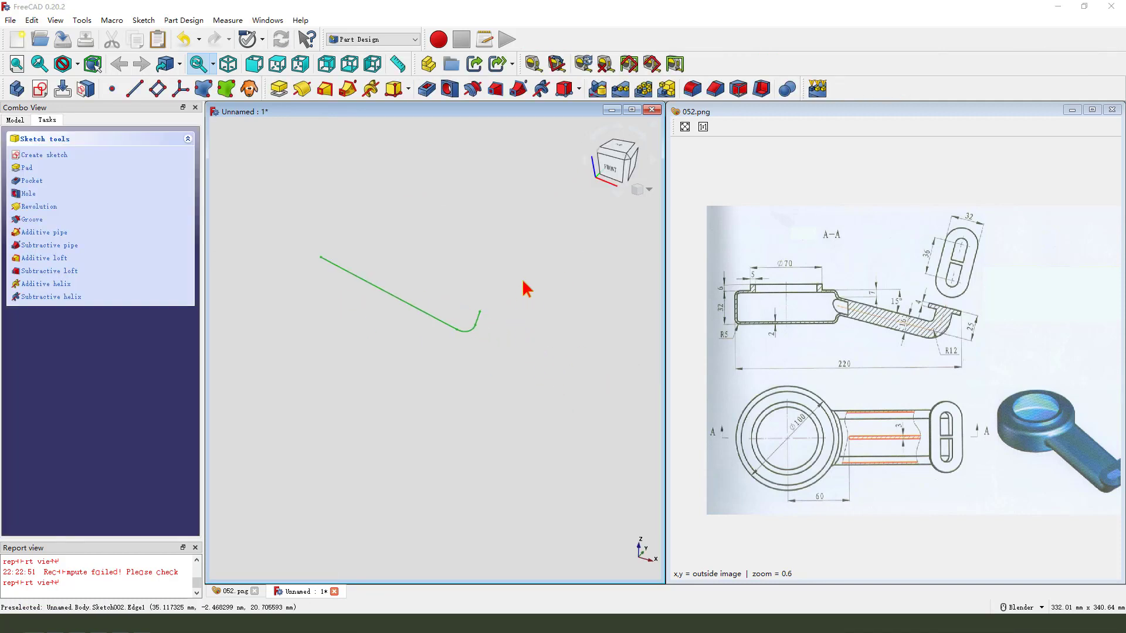
pyautogui.moveTo(434, 293)
pyautogui.mouseDown()
pyautogui.moveTo(522, 255)
pyautogui.moveTo(543, 372)
pyautogui.moveTo(427, 355)
pyautogui.moveTo(486, 410)
pyautogui.mouseUp()
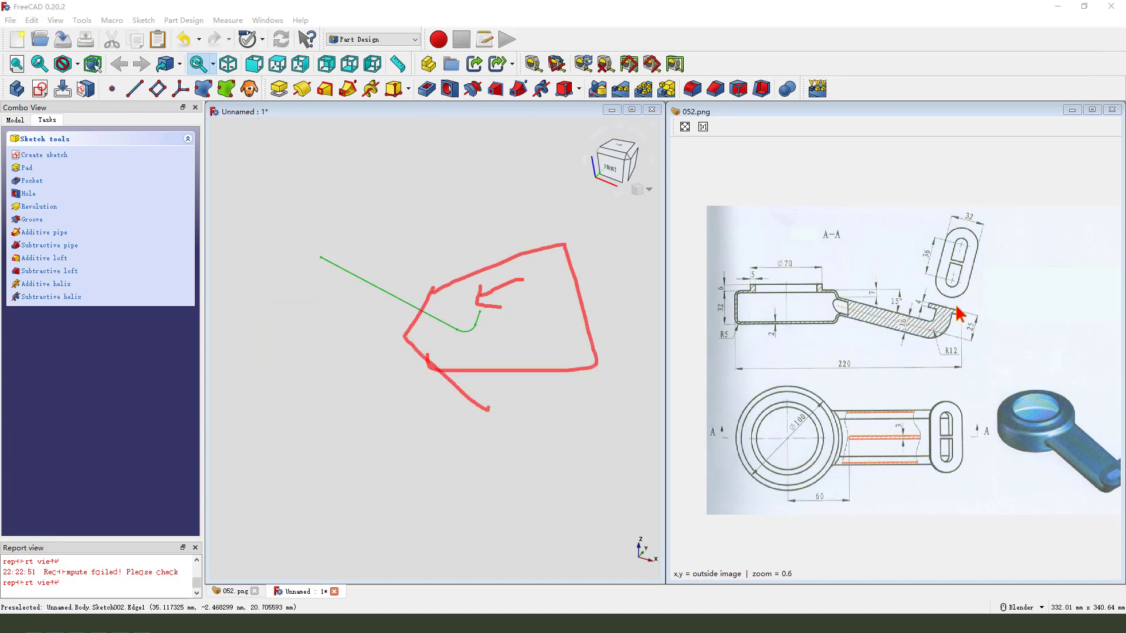
pyautogui.moveTo(929, 412); pyautogui.dragTo(947, 400)
pyautogui.moveTo(999, 354)
pyautogui.mouseDown()
pyautogui.moveTo(955, 391)
pyautogui.moveTo(980, 393)
pyautogui.mouseUp()
pyautogui.press('Escape')
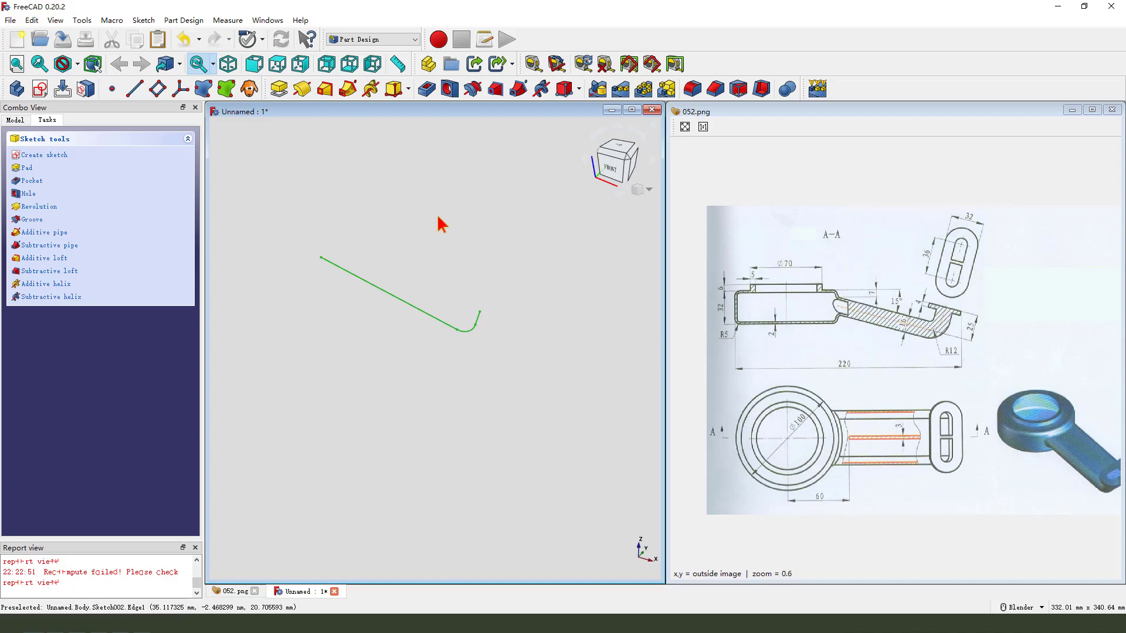
# Start a datum plane from the arm path sketch and add its short upturned end line as the second reference
pyautogui.click(157, 88)
pyautogui.scroll(5, 492, 327)
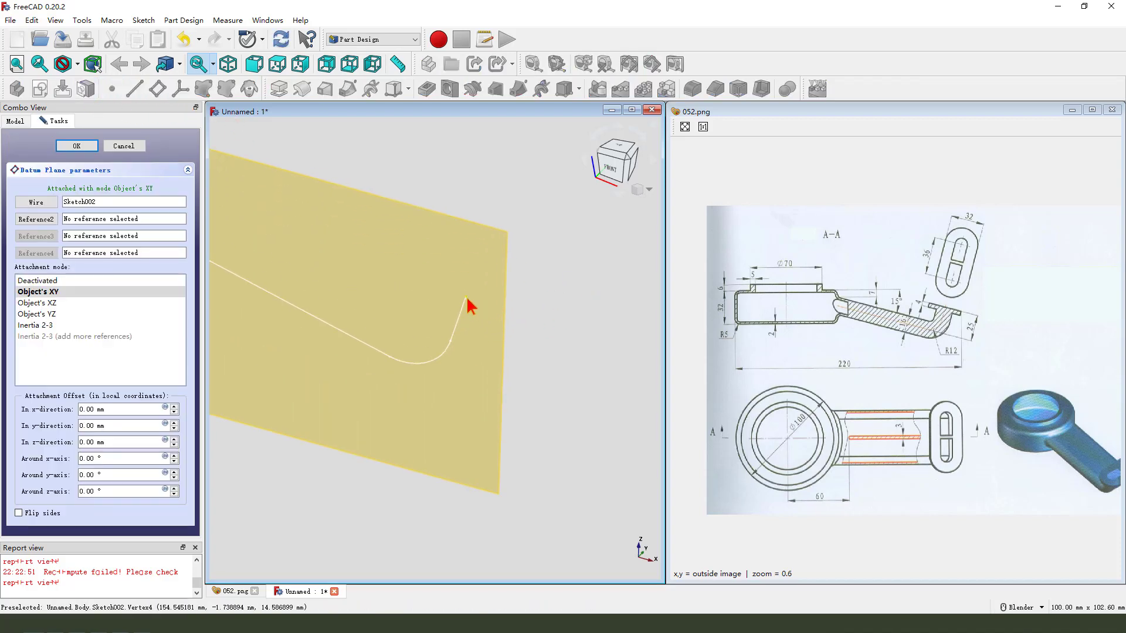
pyautogui.scroll(-2, 539, 309)
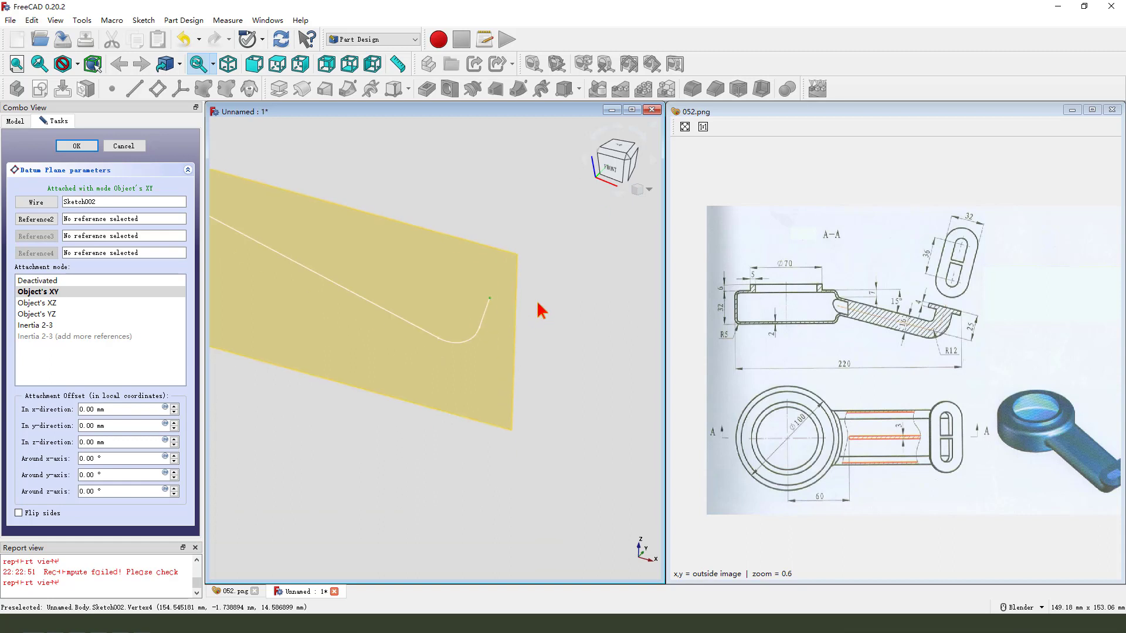
pyautogui.click(39, 221)
pyautogui.click(484, 318)
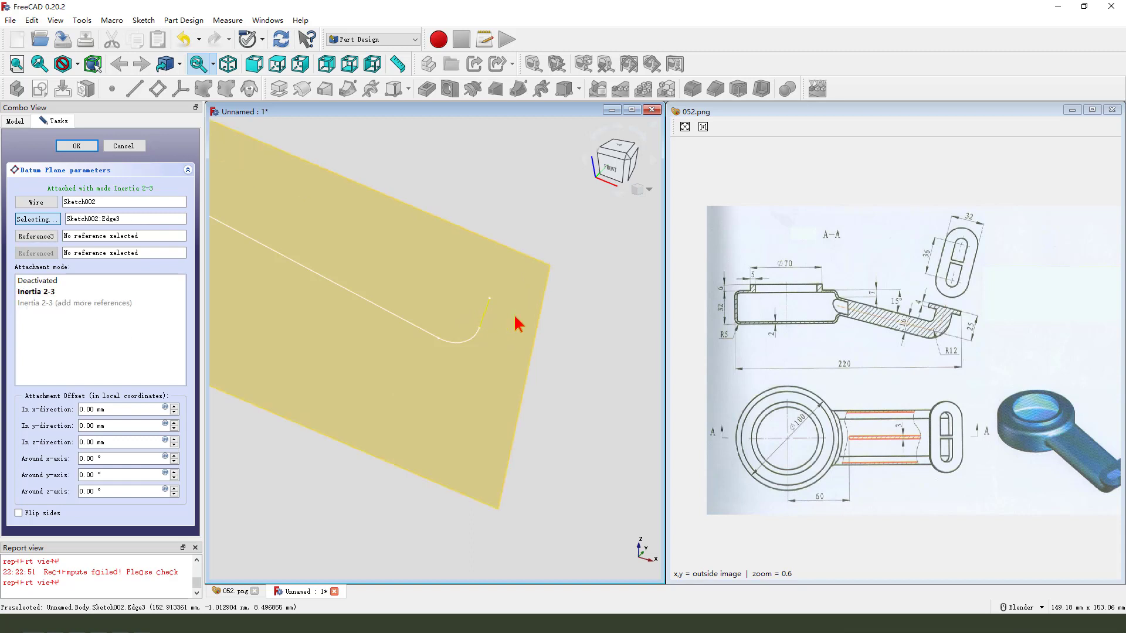
pyautogui.scroll(-2, 580, 326)
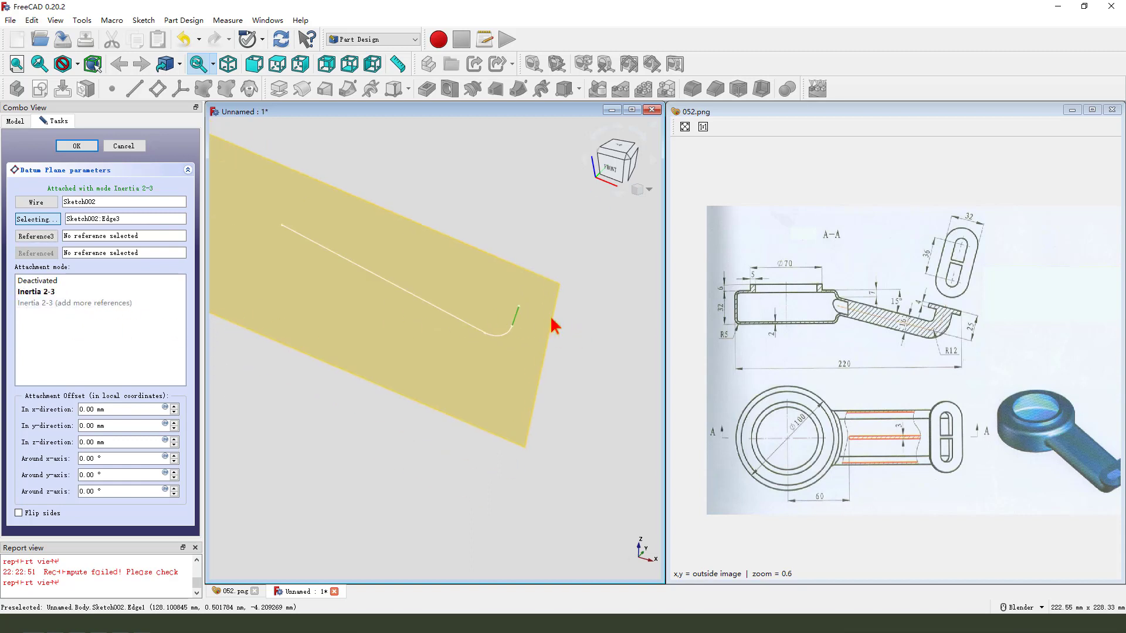
pyautogui.scroll(-2, 554, 326)
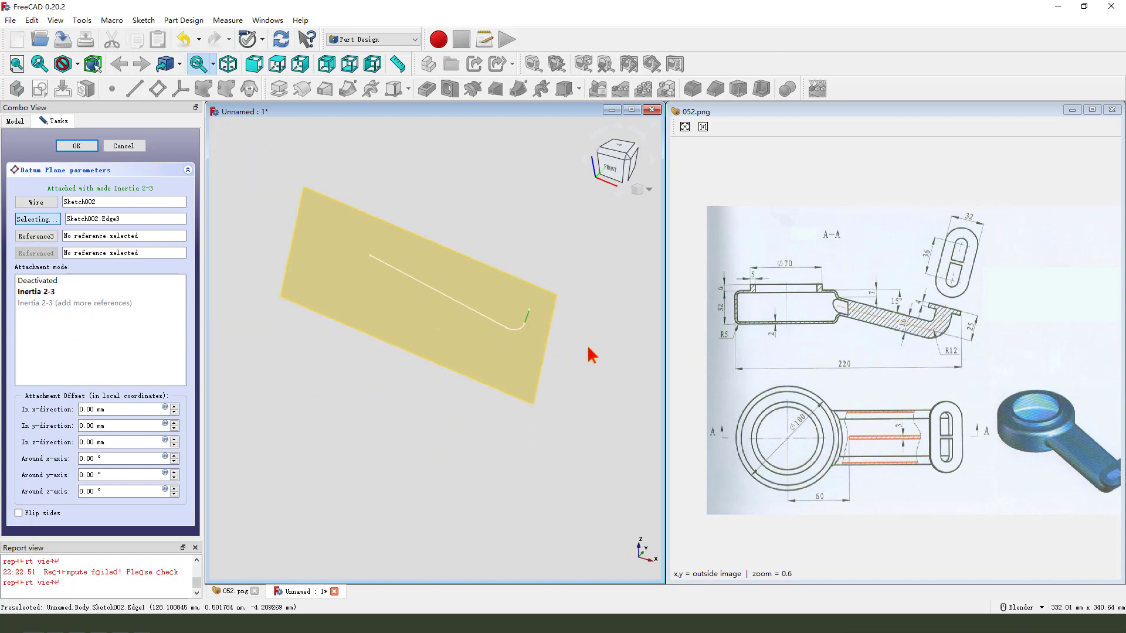
# Replace the plane's first reference with the end line's free endpoint and attach the plane using Normal to edge
pyautogui.click(45, 202)
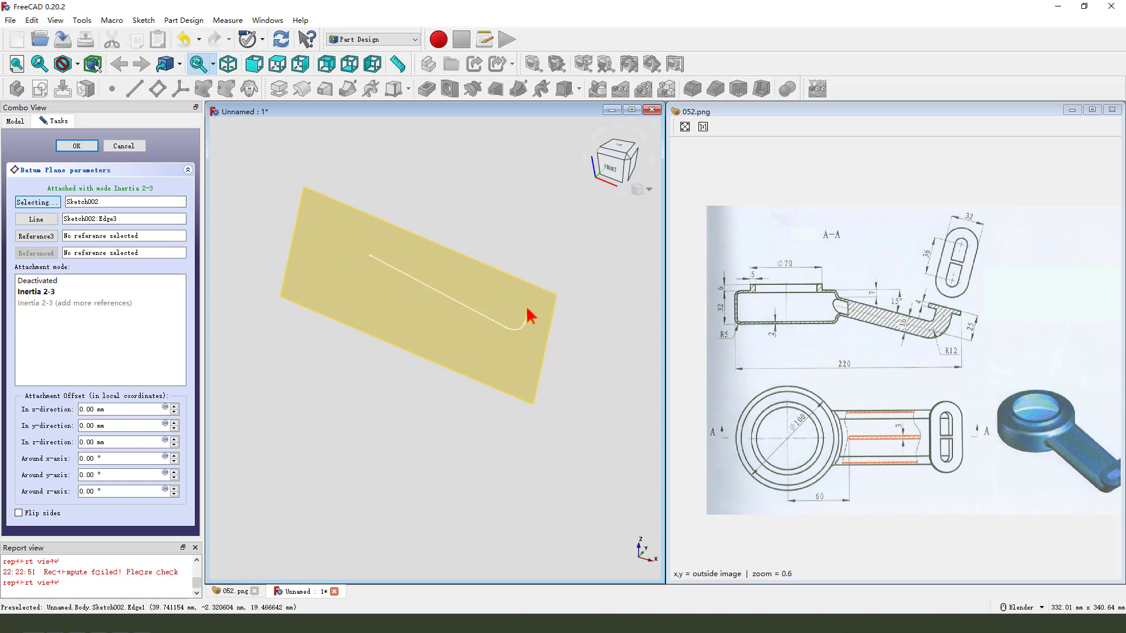
pyautogui.click(554, 317)
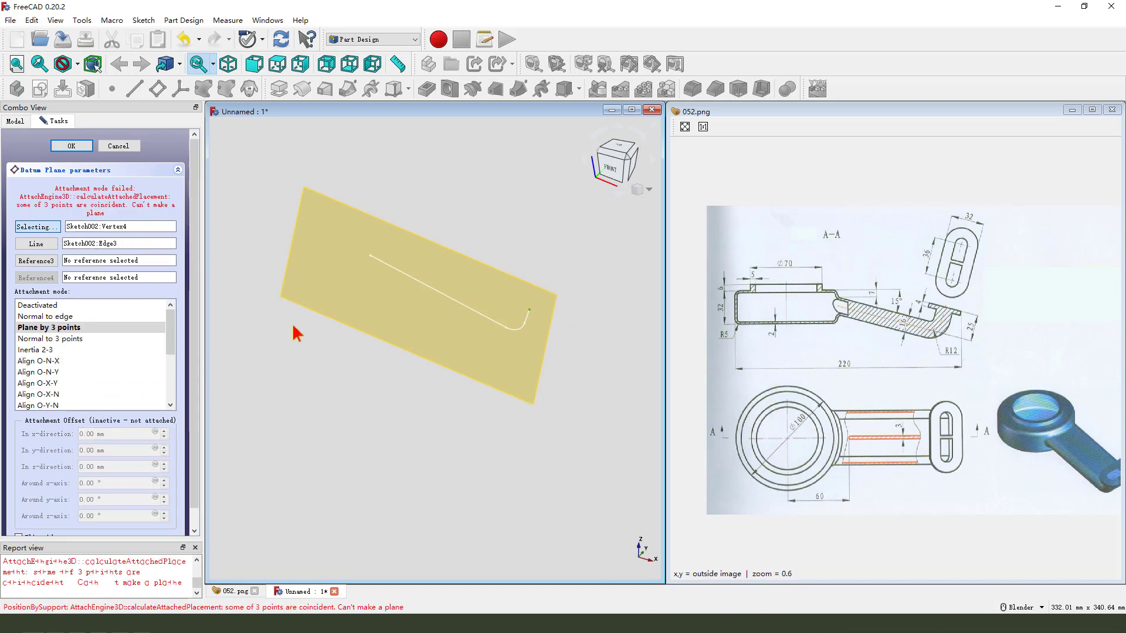
pyautogui.click(38, 244)
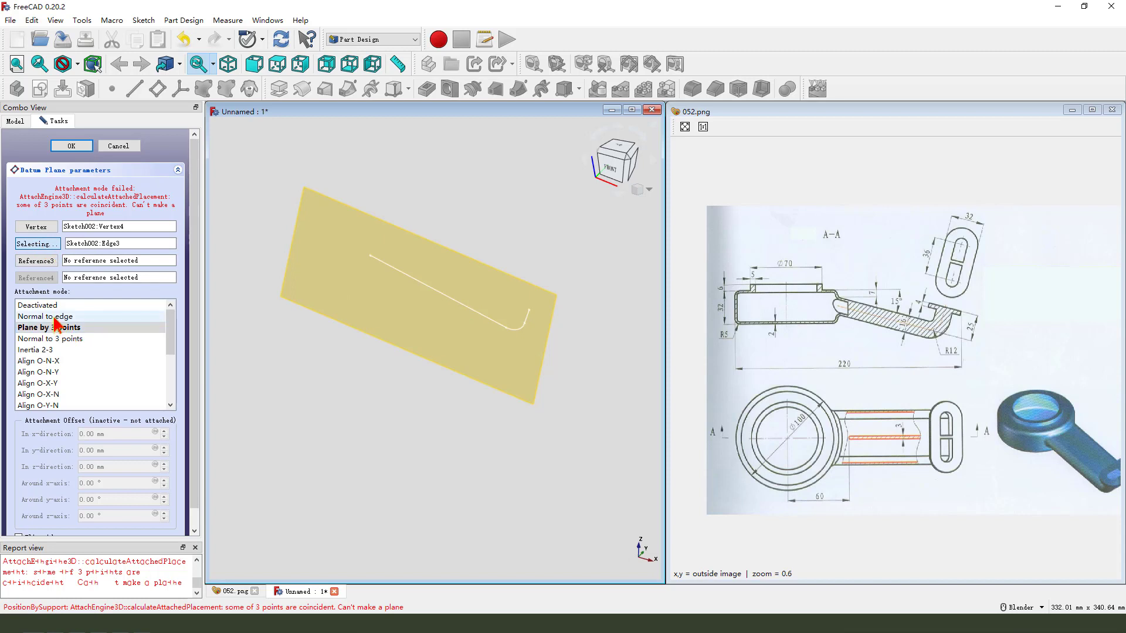
pyautogui.click(54, 317)
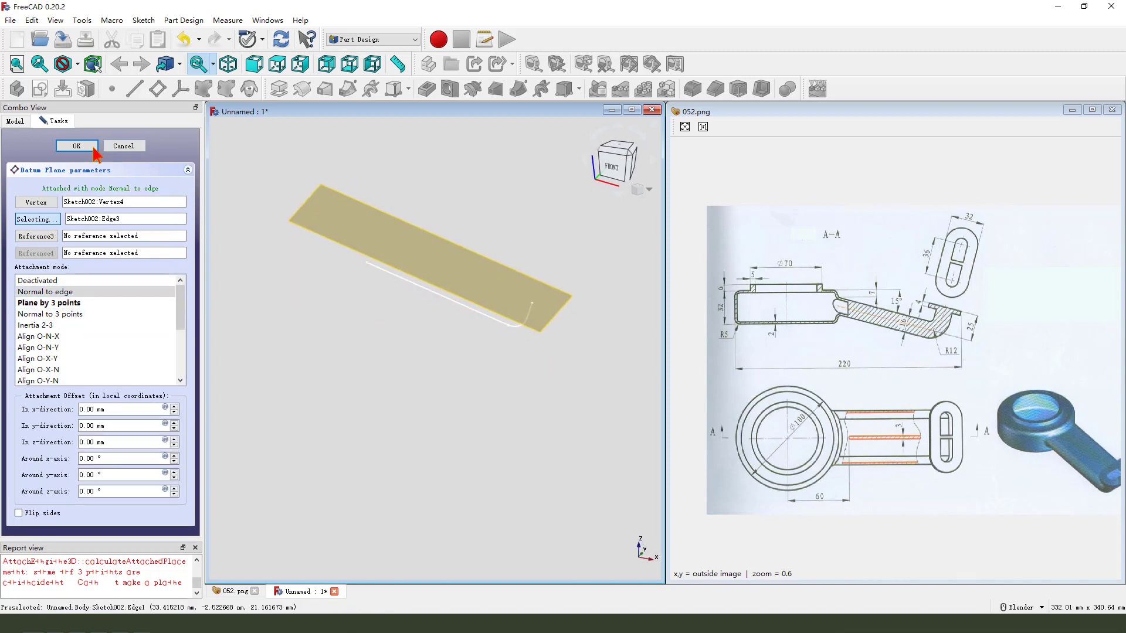
pyautogui.click(94, 150)
# Create a sketch on the new datum plane and draw a slot across the origin, about 90 mm between arc centres
pyautogui.moveTo(502, 283); pyautogui.dragTo(592, 291, button='middle')
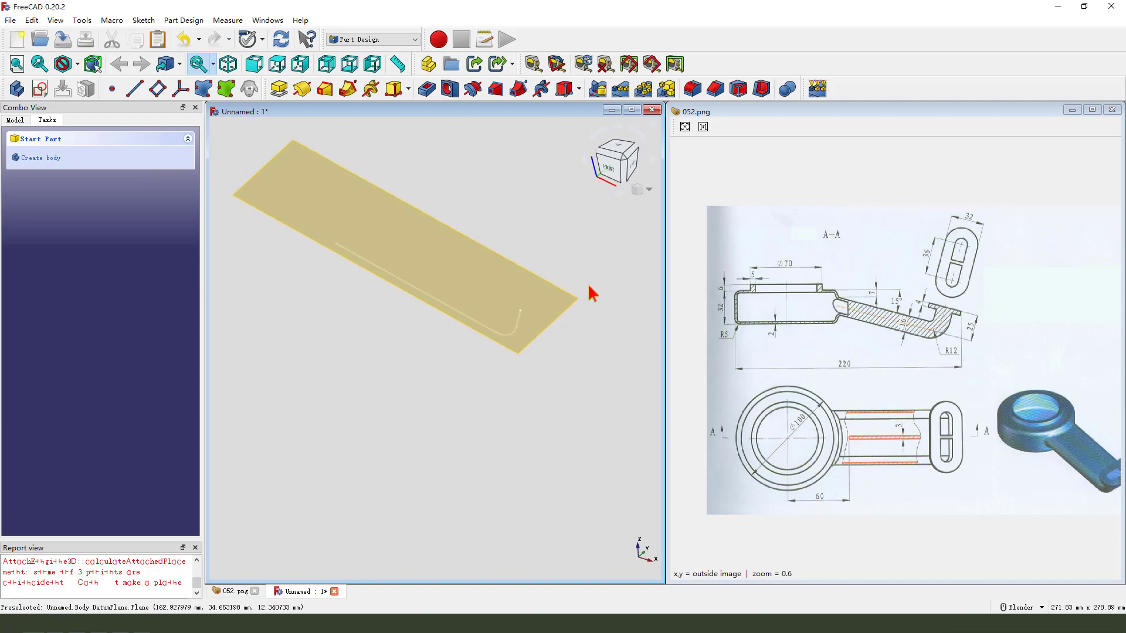
pyautogui.click(542, 287)
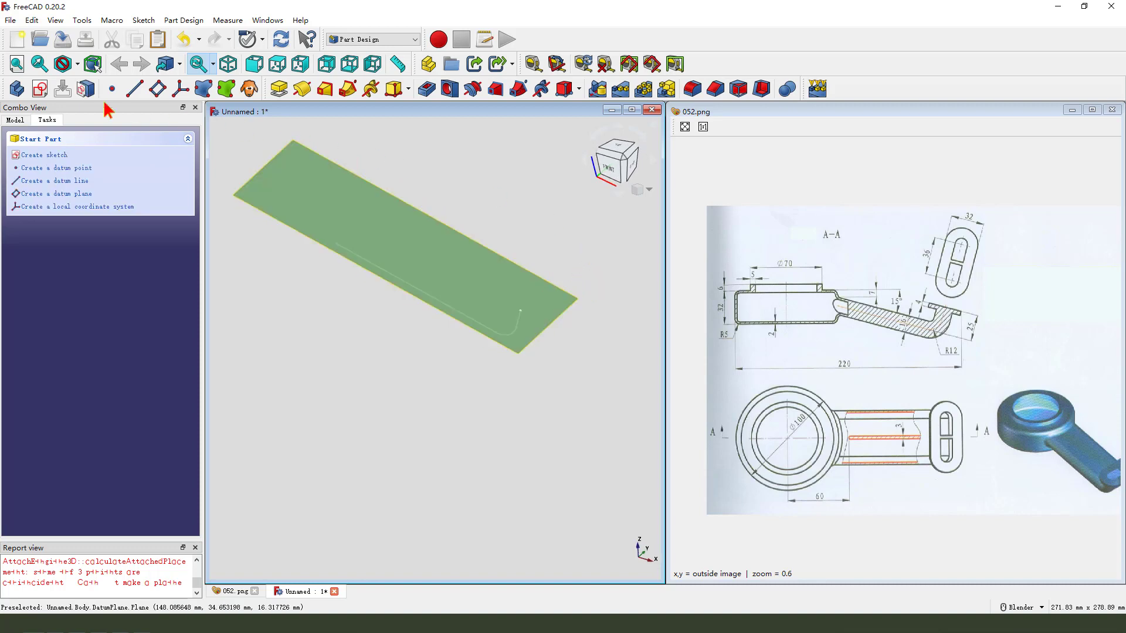
pyautogui.click(40, 89)
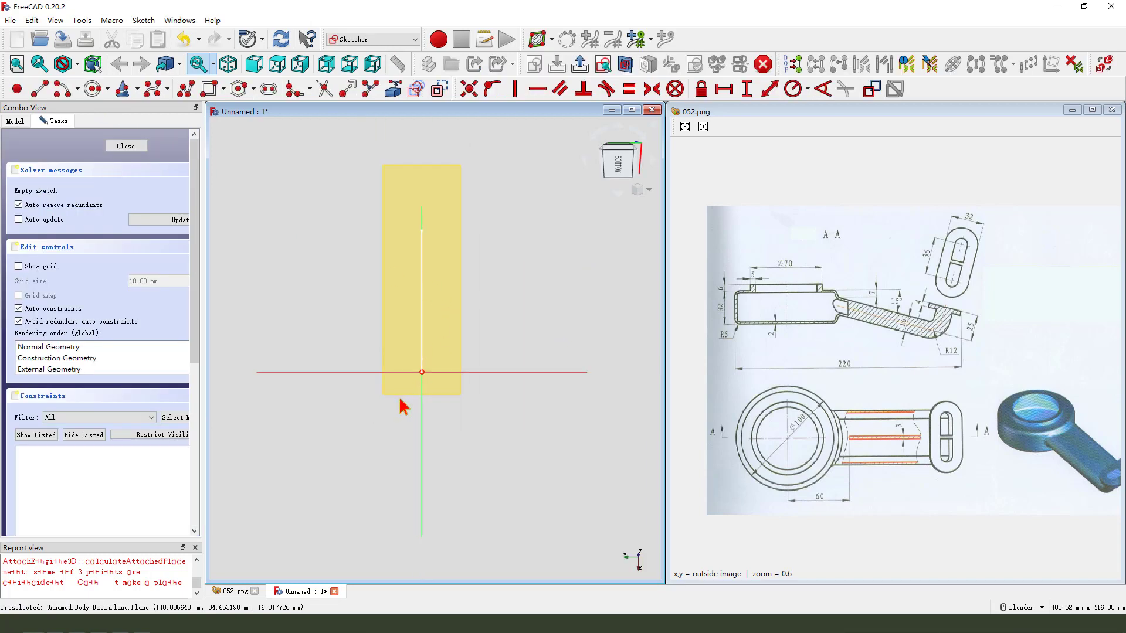
pyautogui.scroll(2, 402, 405)
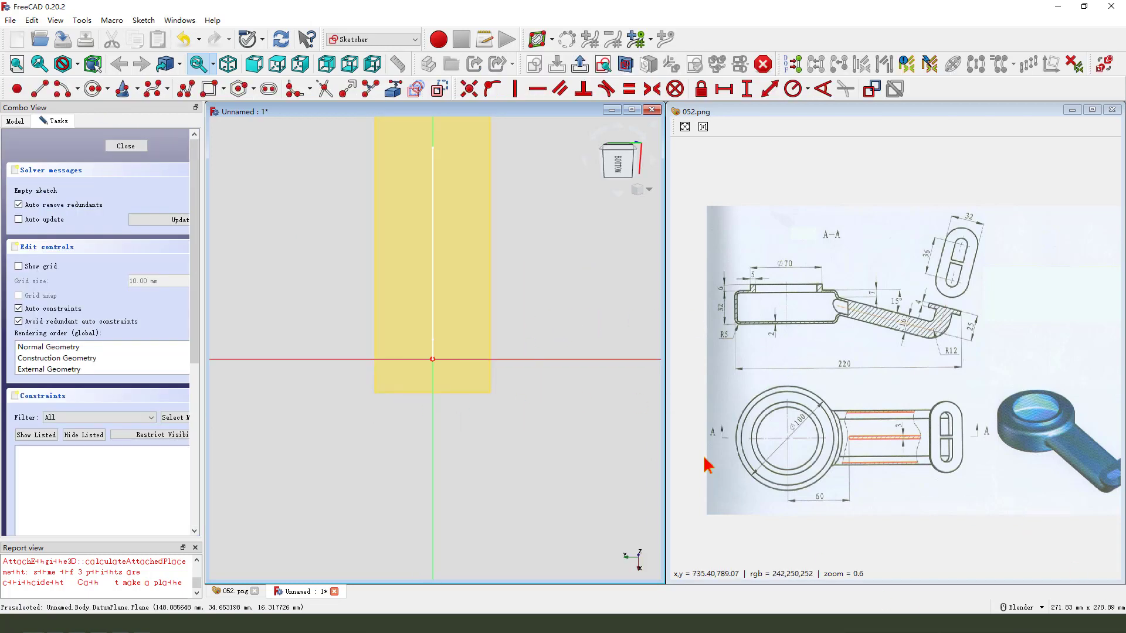
pyautogui.click(269, 89)
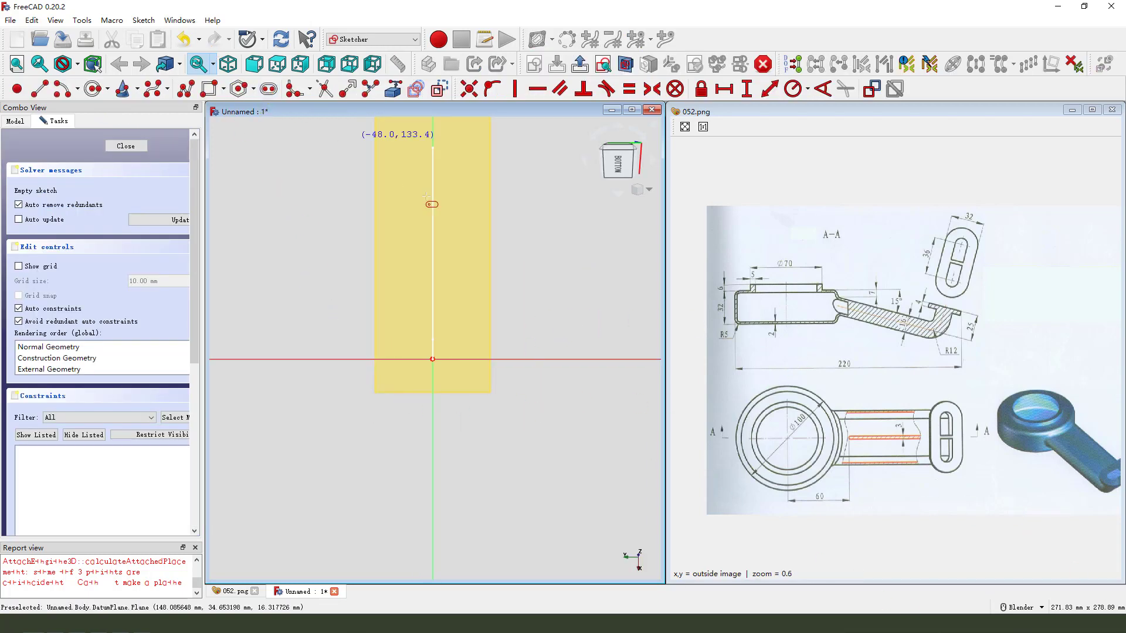
pyautogui.click(374, 359)
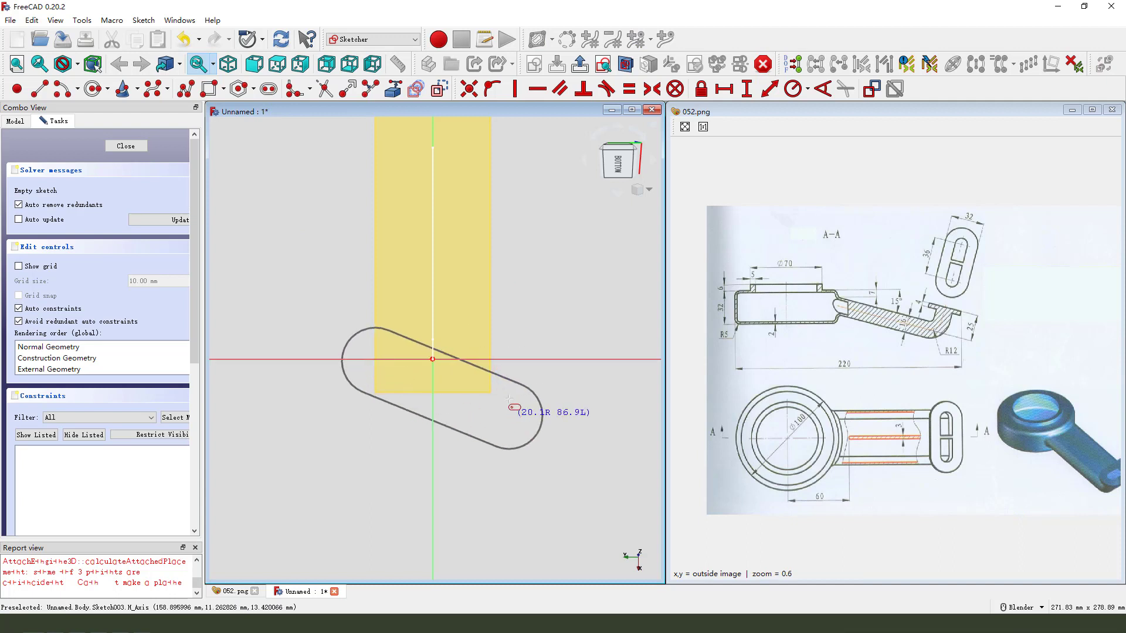
pyautogui.click(518, 394)
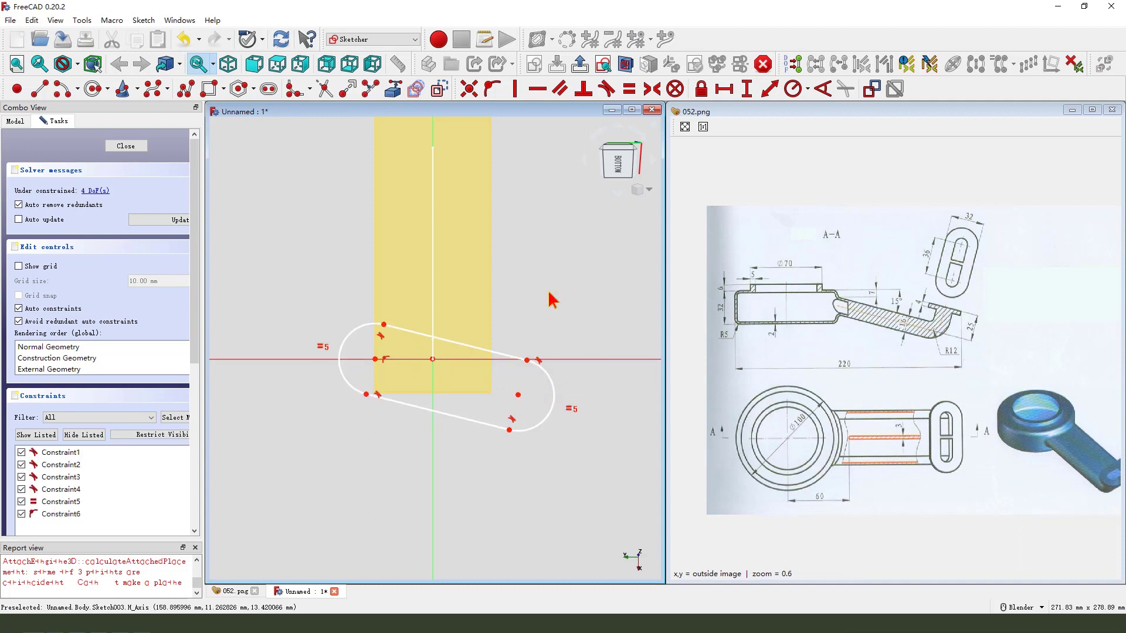
# Make the slot's two arc centres symmetric about the sketch origin
pyautogui.click(375, 360)
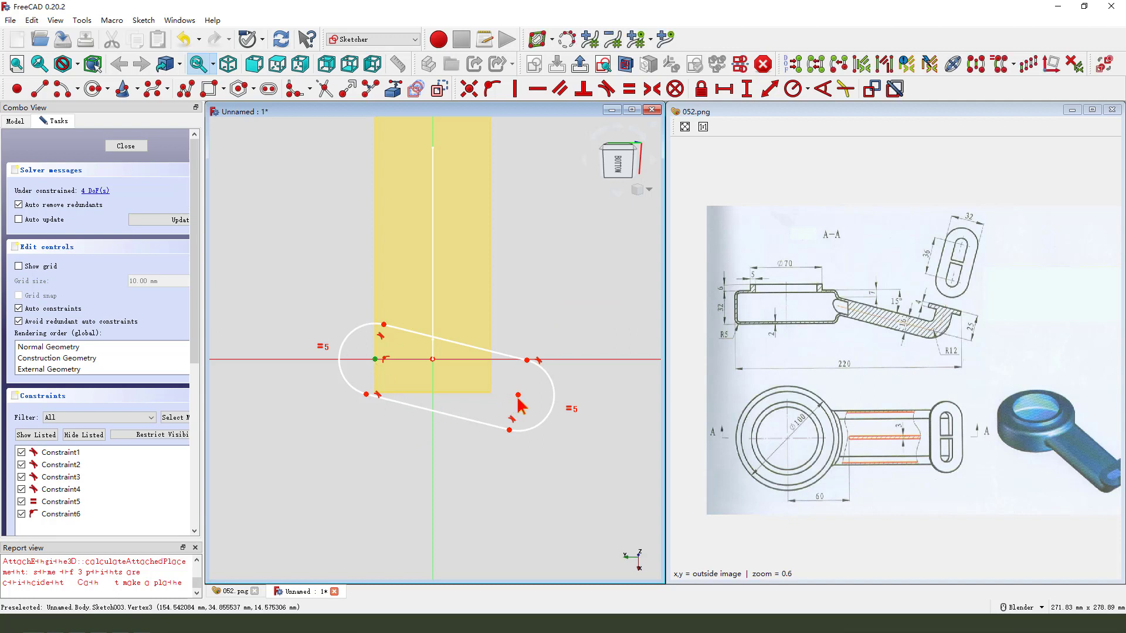
pyautogui.click(432, 359)
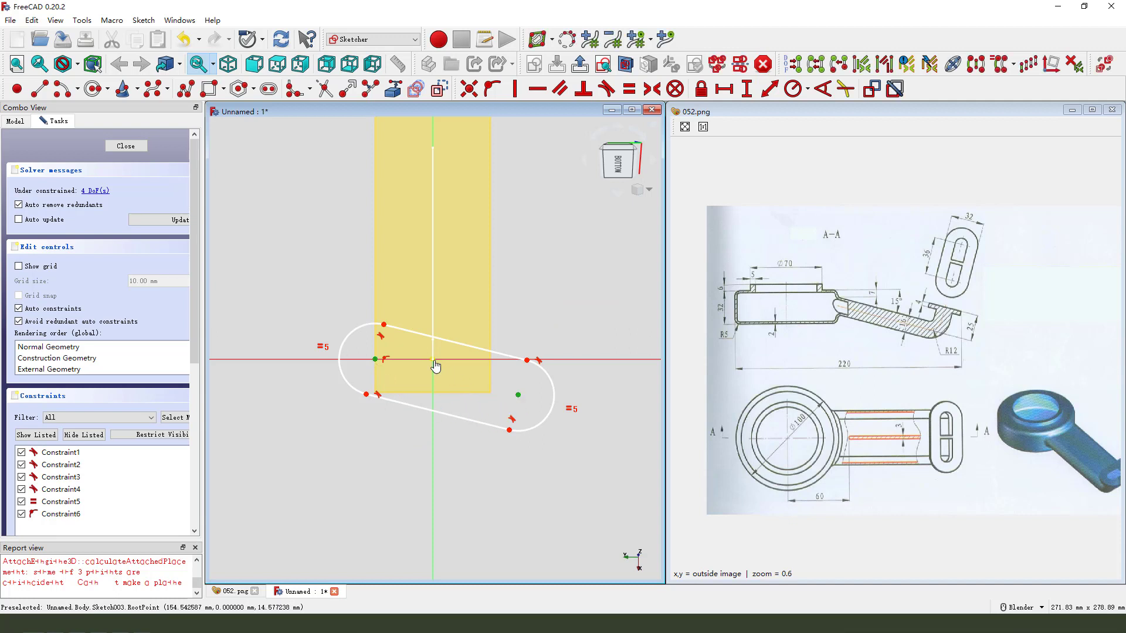
pyautogui.click(651, 89)
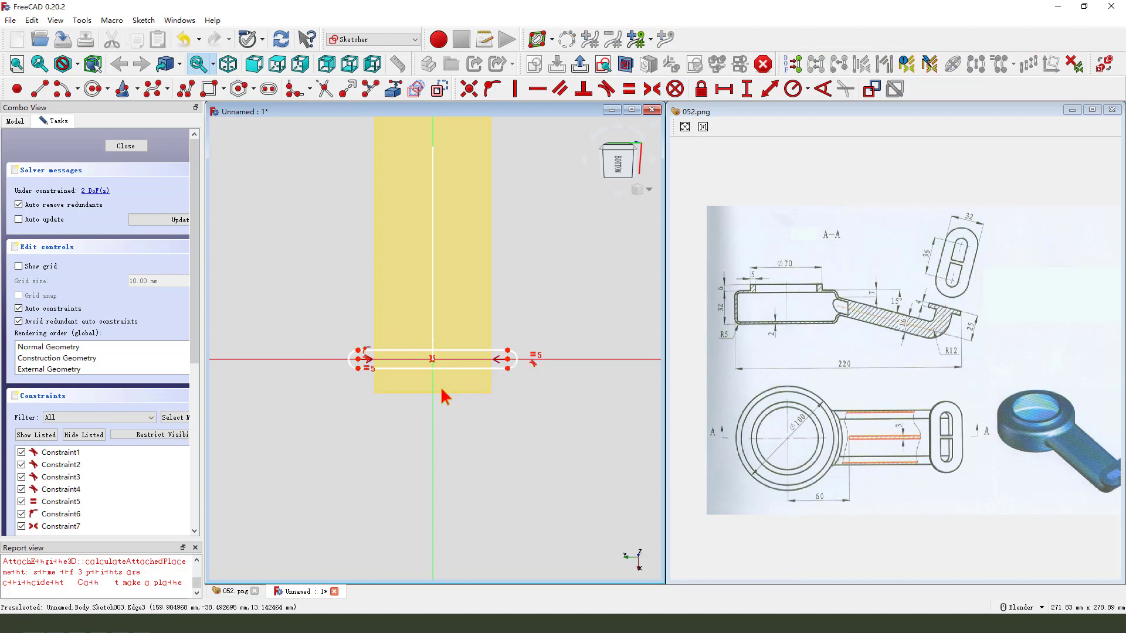
# Constrain the horizontal distance between the slot's arc centres to 36 mm
pyautogui.scroll(1, 418, 394)
pyautogui.click(344, 352)
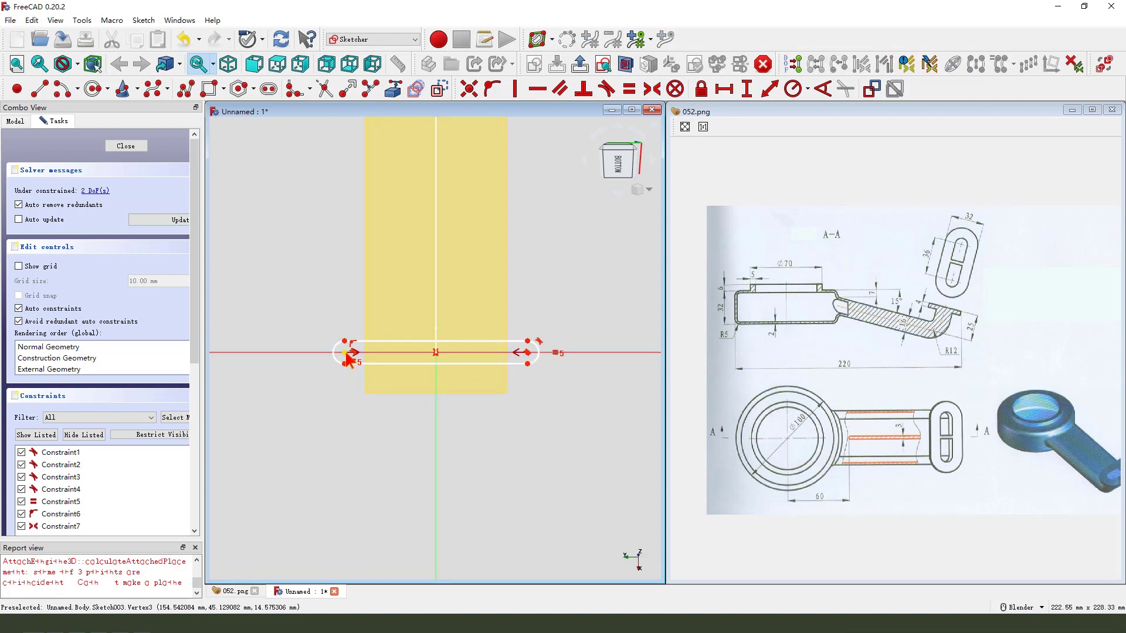
pyautogui.click(523, 361)
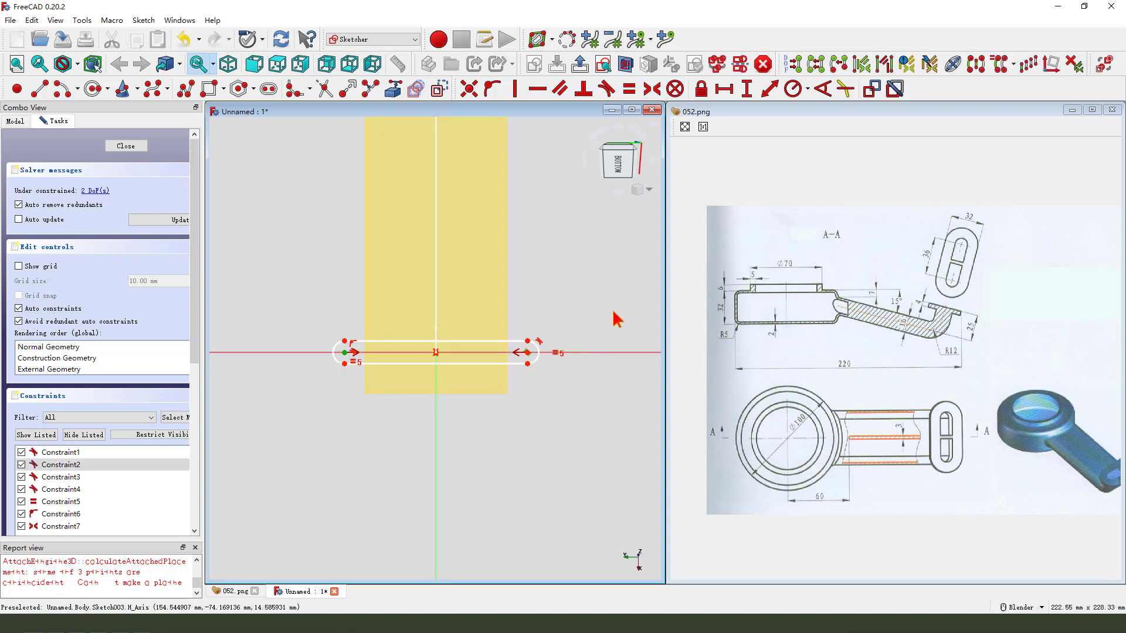
pyautogui.click(551, 380)
pyautogui.click(527, 353)
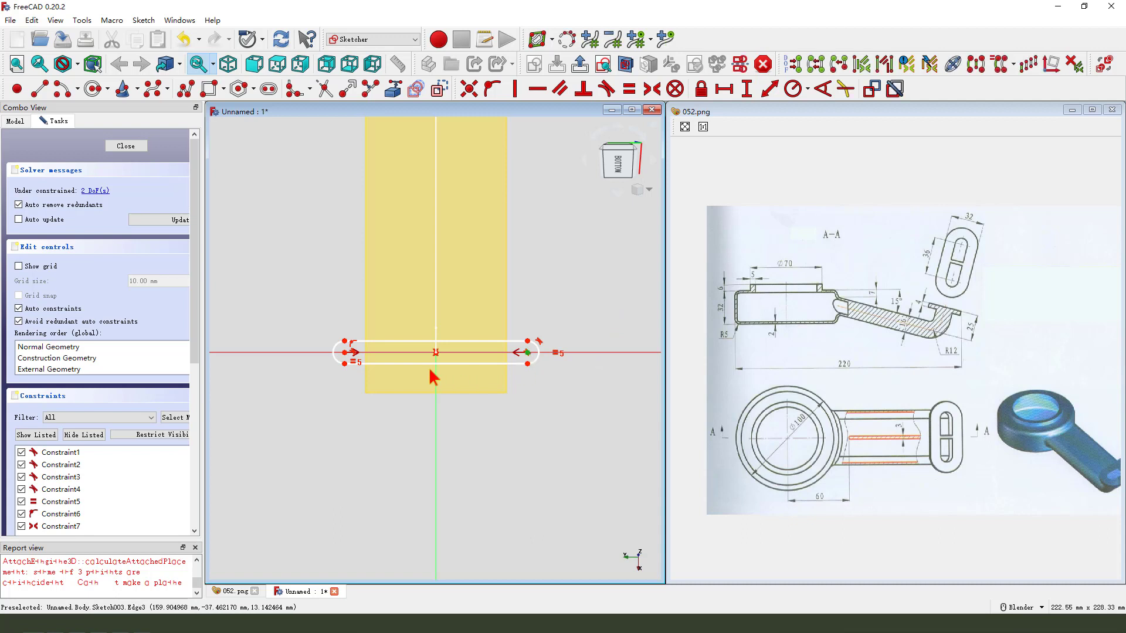
pyautogui.click(345, 353)
pyautogui.click(724, 89)
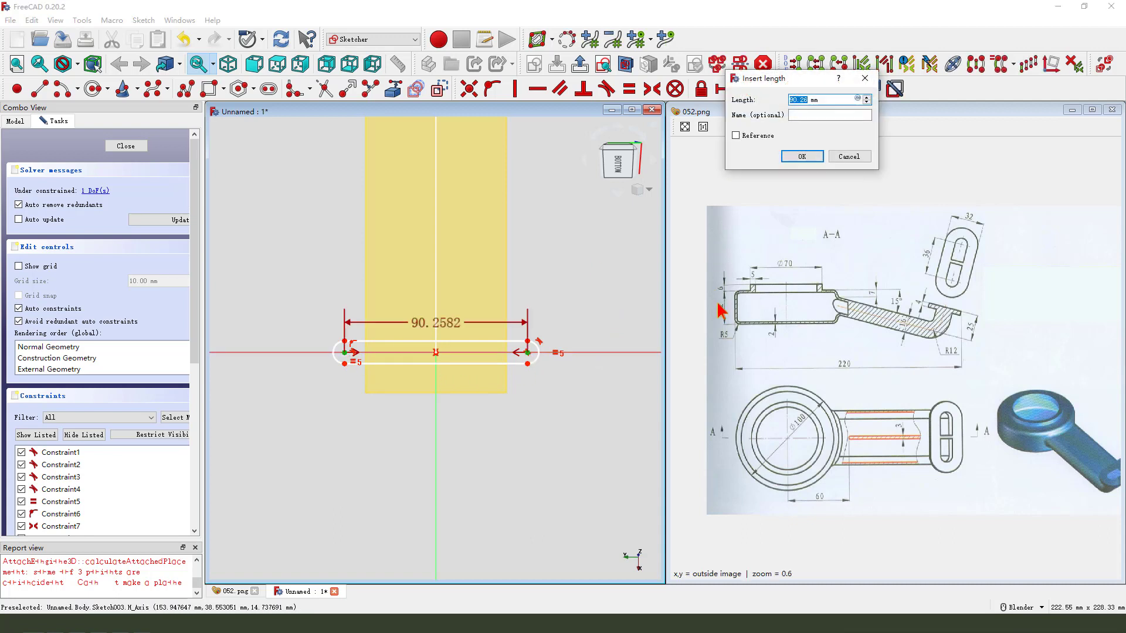
pyautogui.press('Return')
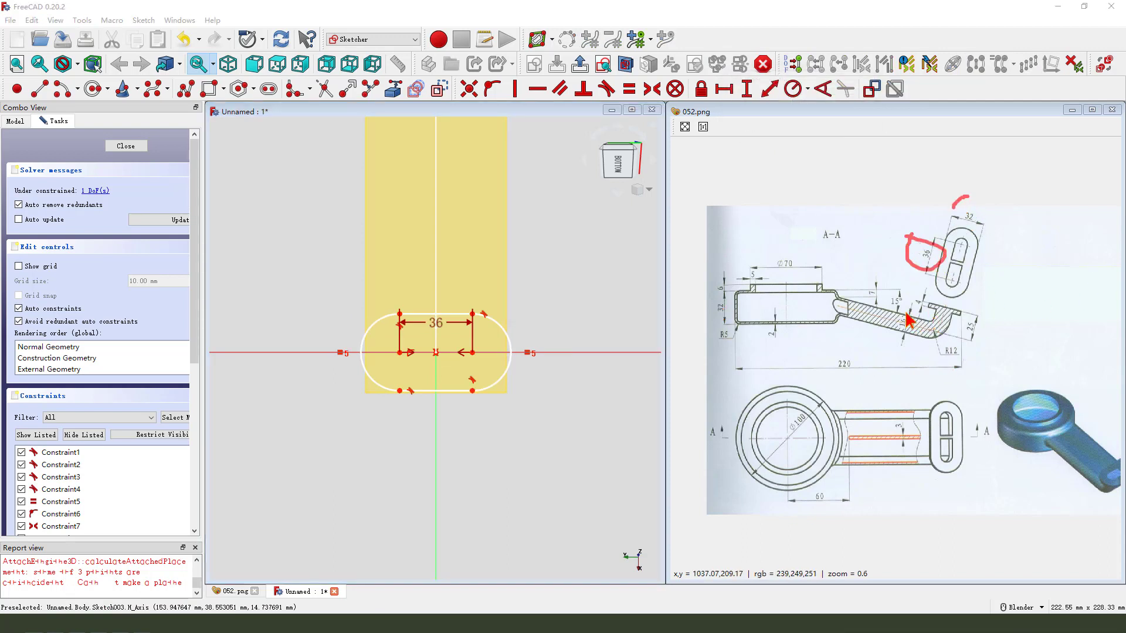
# Constrain the slot's height to 16 mm and move both dimension labels clear of the outline
pyautogui.click(473, 315)
pyautogui.click(473, 390)
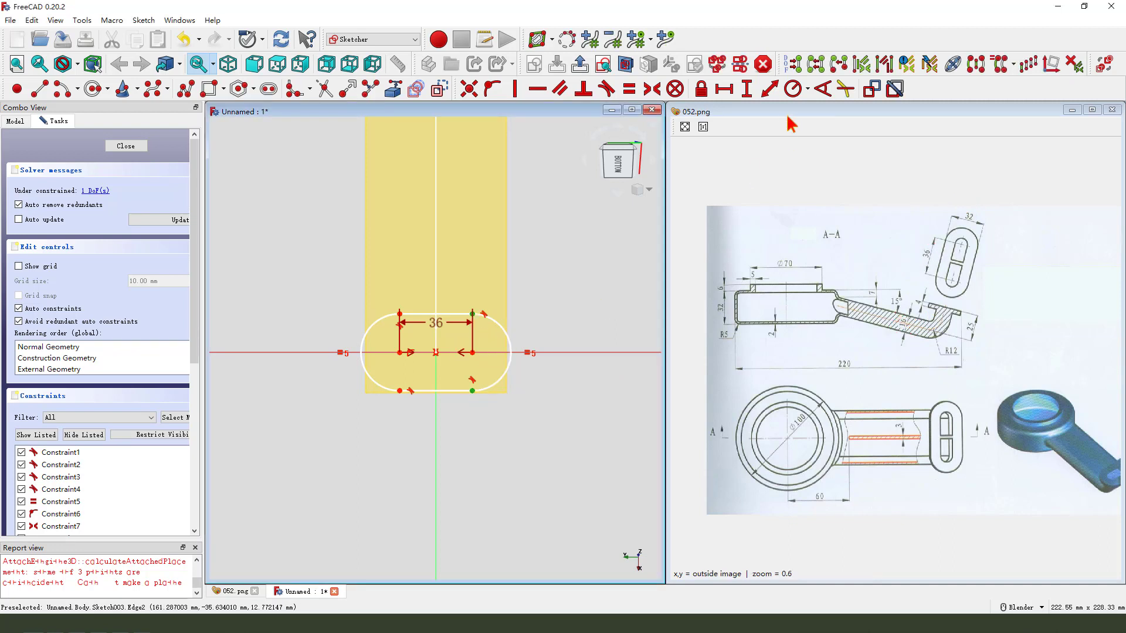
pyautogui.click(746, 89)
pyautogui.press('Return')
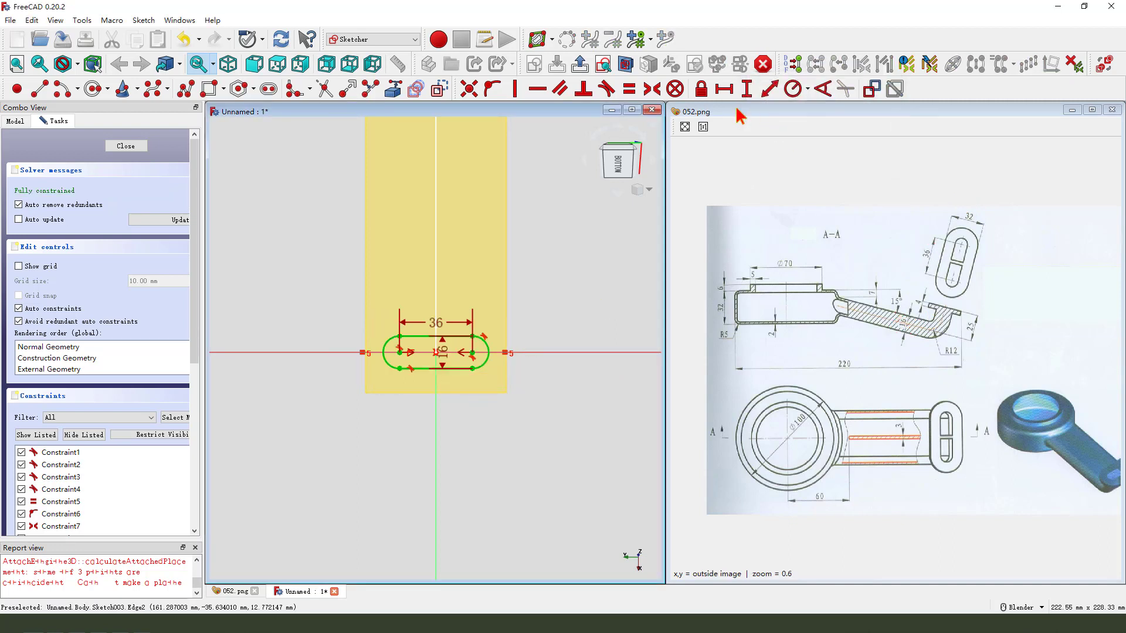
pyautogui.moveTo(441, 331); pyautogui.dragTo(441, 312)
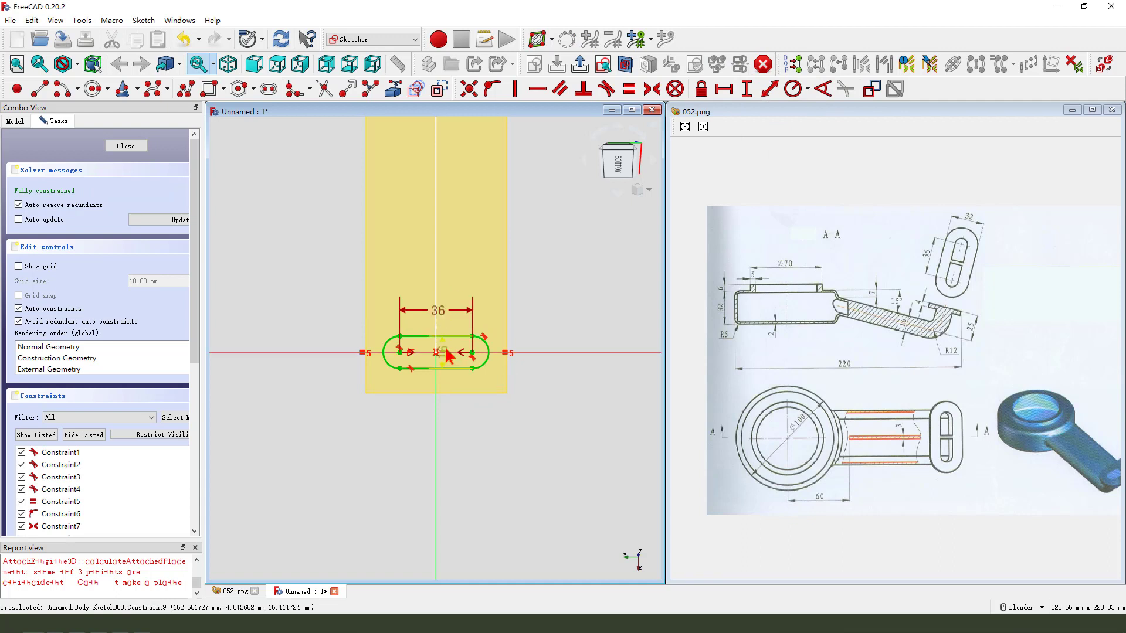
pyautogui.moveTo(445, 351); pyautogui.dragTo(526, 322)
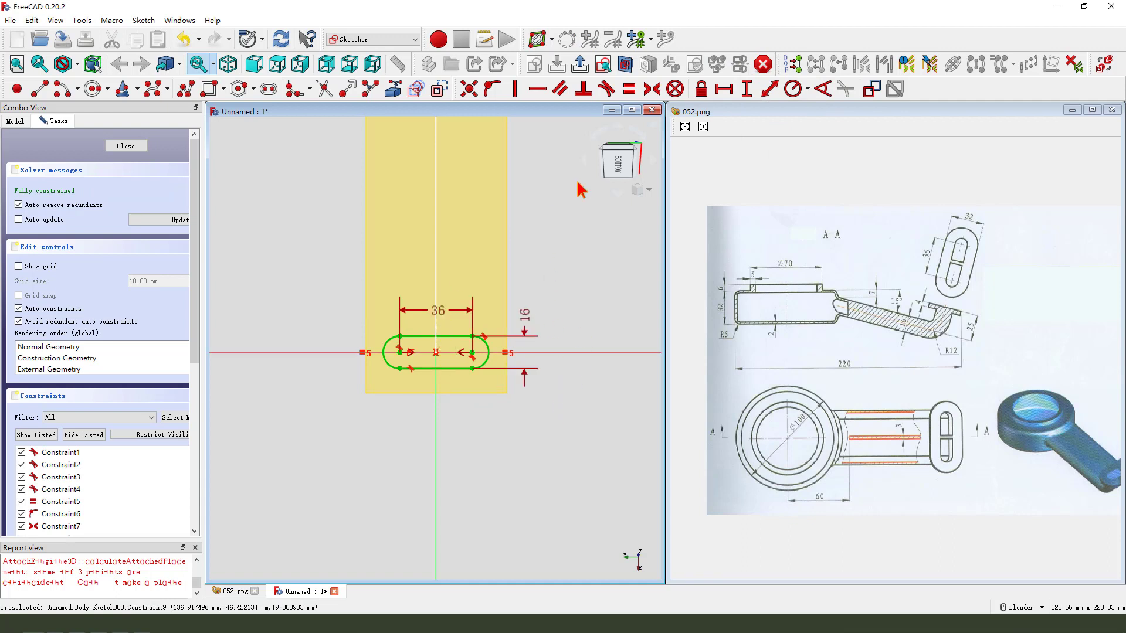
# Close the slot sketch and start an additive pipe with it as the profile
pyautogui.click(580, 66)
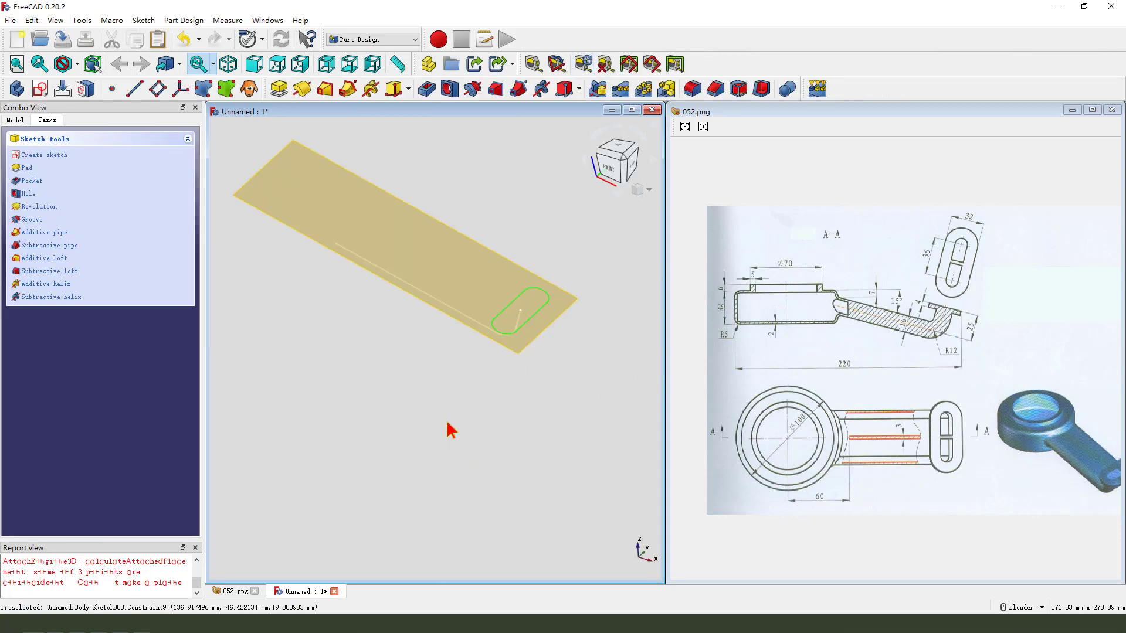
pyautogui.click(348, 89)
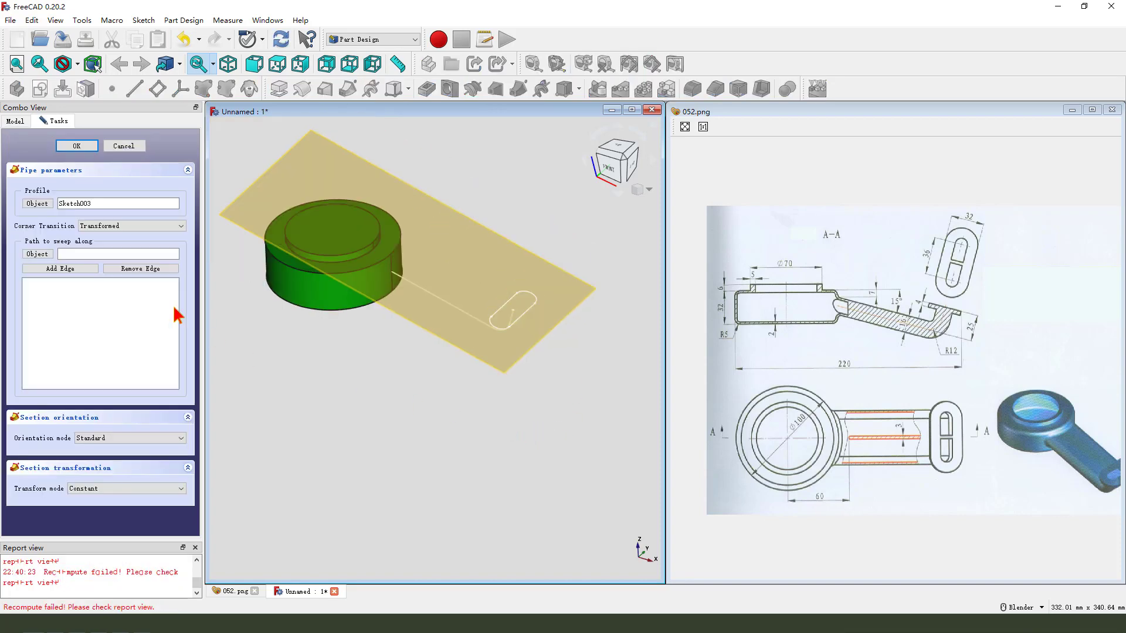
pyautogui.hotkey('ctrl', '2')
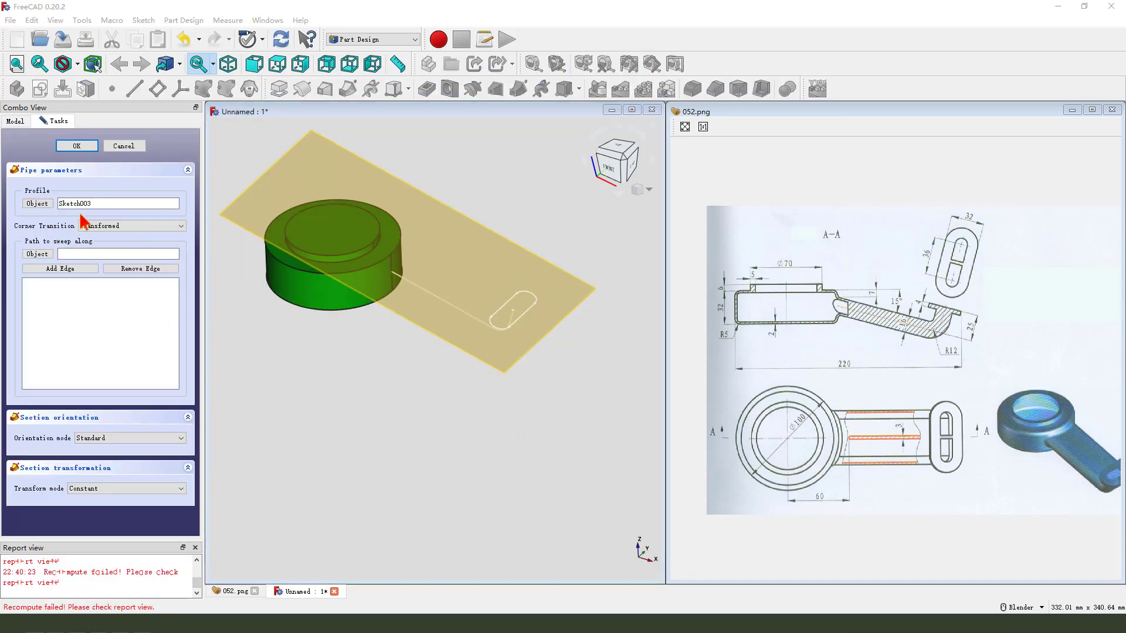
pyautogui.moveTo(92, 211)
pyautogui.mouseDown()
pyautogui.moveTo(29, 211)
pyautogui.moveTo(193, 174)
pyautogui.moveTo(536, 289)
pyautogui.moveTo(562, 269)
pyautogui.mouseUp()
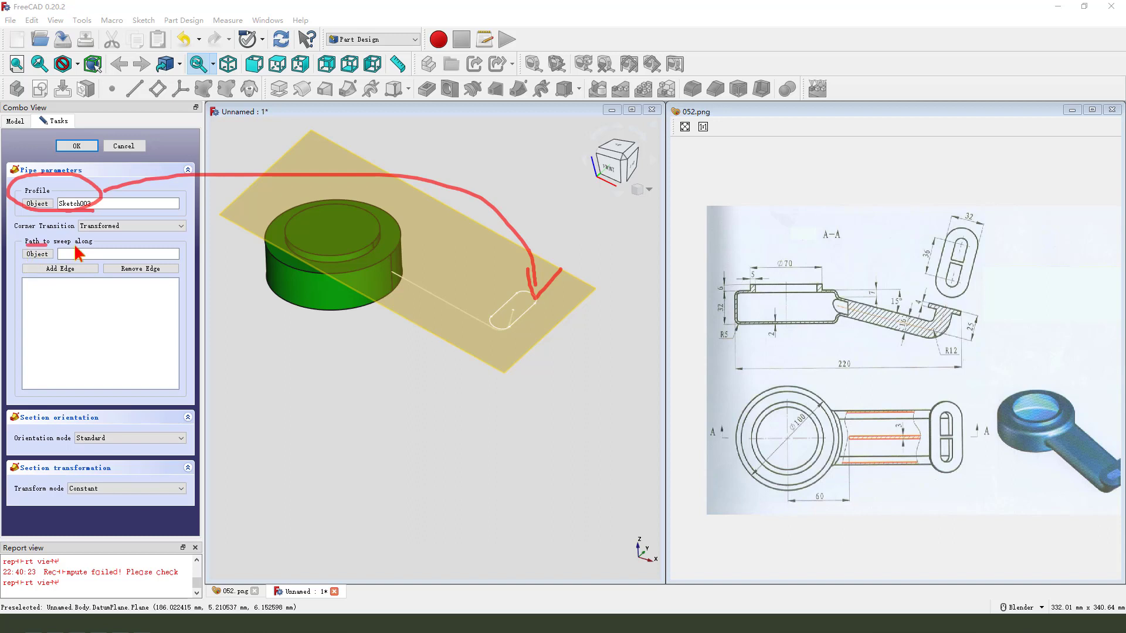
pyautogui.moveTo(75, 248)
pyautogui.mouseDown()
pyautogui.moveTo(437, 331)
pyautogui.moveTo(503, 332)
pyautogui.mouseUp()
pyautogui.press('Escape')
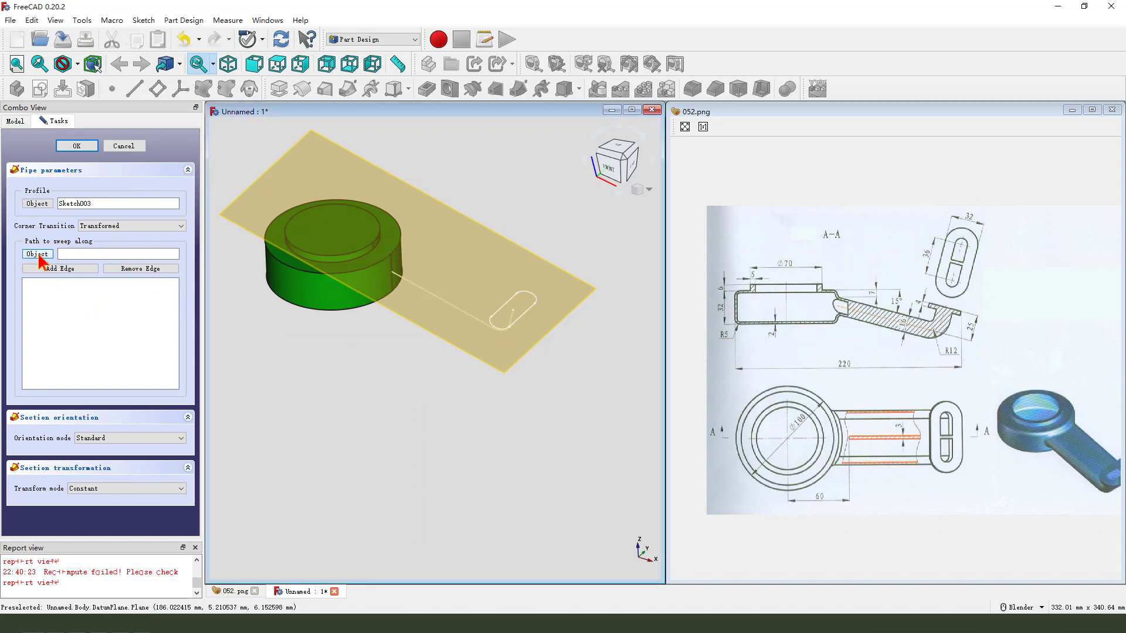
# Set the arm path sketch as the path to sweep the slot profile along
pyautogui.moveTo(440, 334); pyautogui.dragTo(479, 309, button='middle')
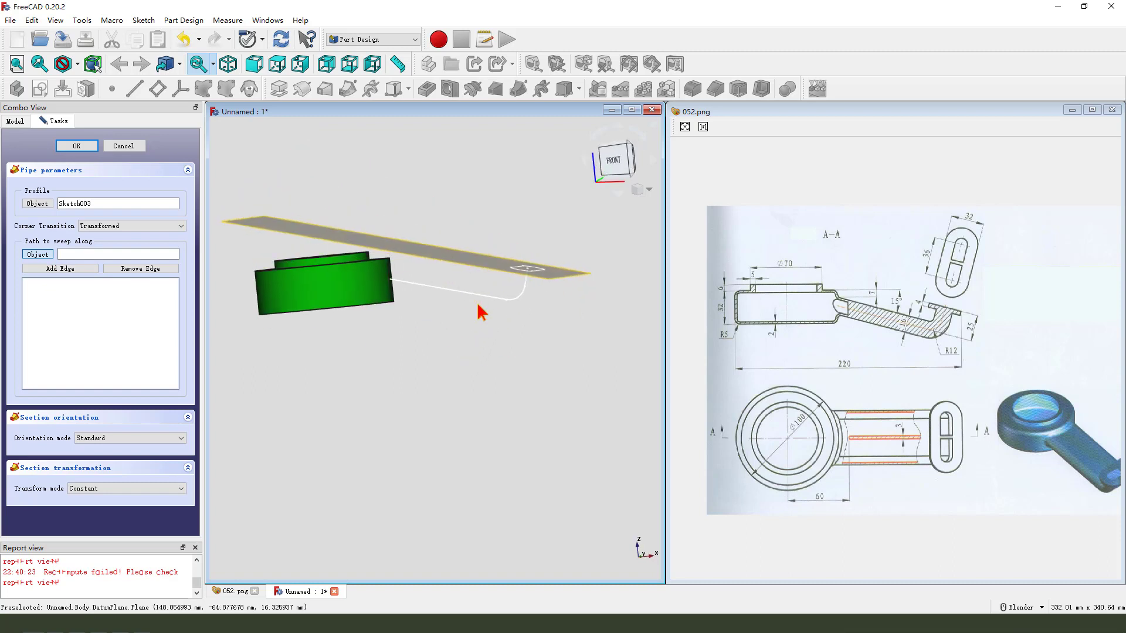
pyautogui.click(475, 296)
pyautogui.moveTo(575, 335); pyautogui.dragTo(542, 359, button='middle')
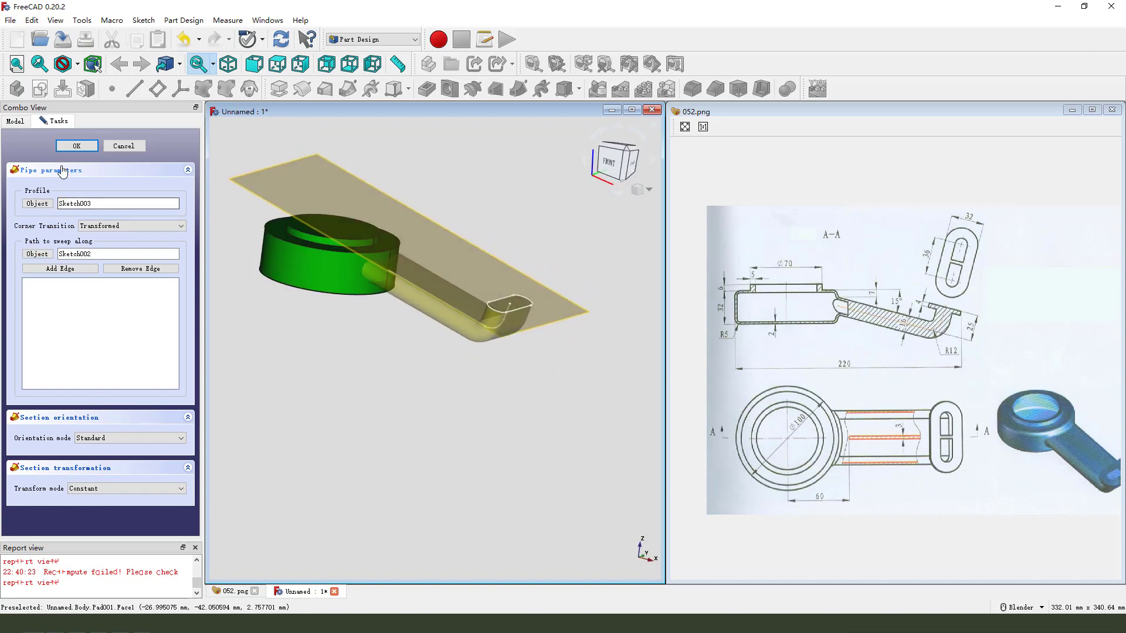
# Accept the additive pipe that sweeps the slot profile along the arm path
pyautogui.click(84, 147)
pyautogui.moveTo(385, 347); pyautogui.dragTo(402, 266, button='middle')
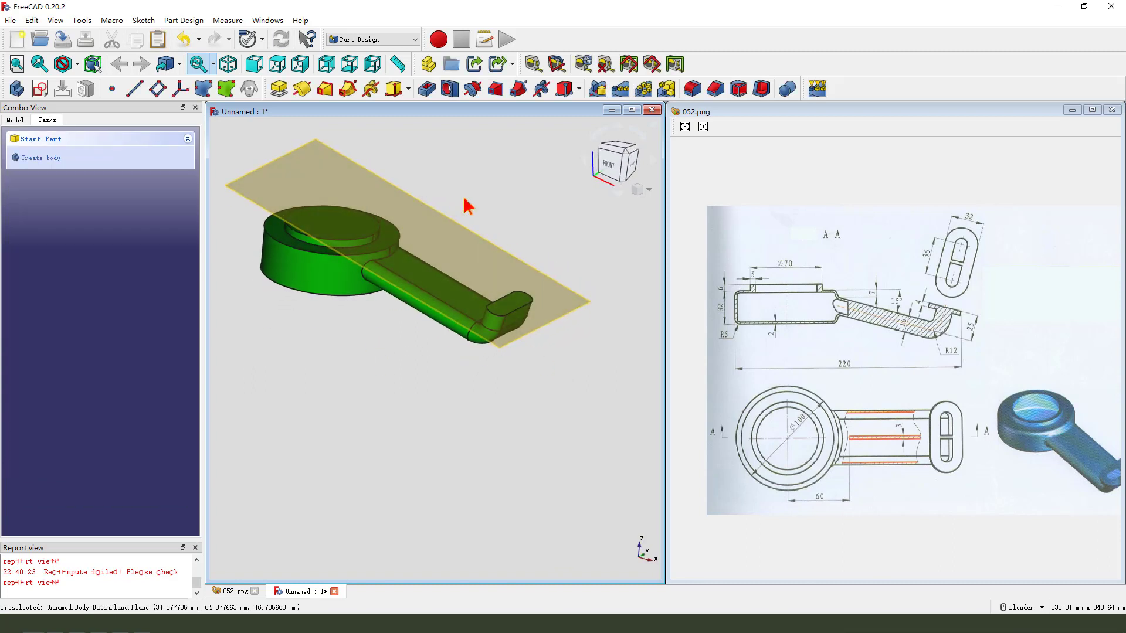
pyautogui.moveTo(432, 225); pyautogui.dragTo(574, 378, button='middle')
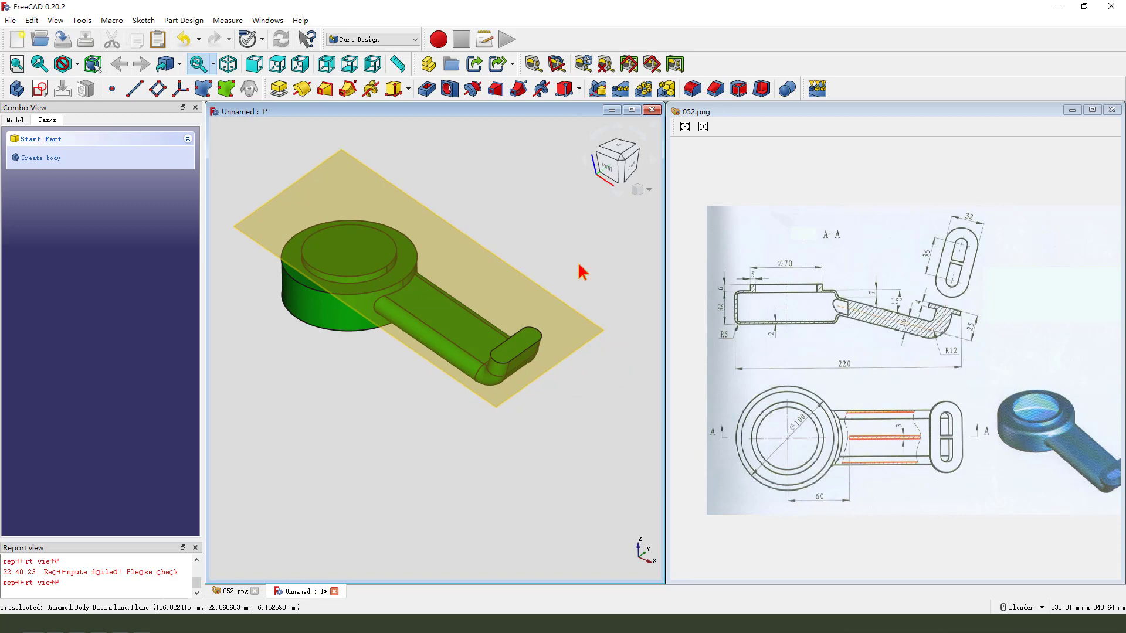
pyautogui.moveTo(612, 244); pyautogui.dragTo(557, 285)
pyautogui.press('Escape')
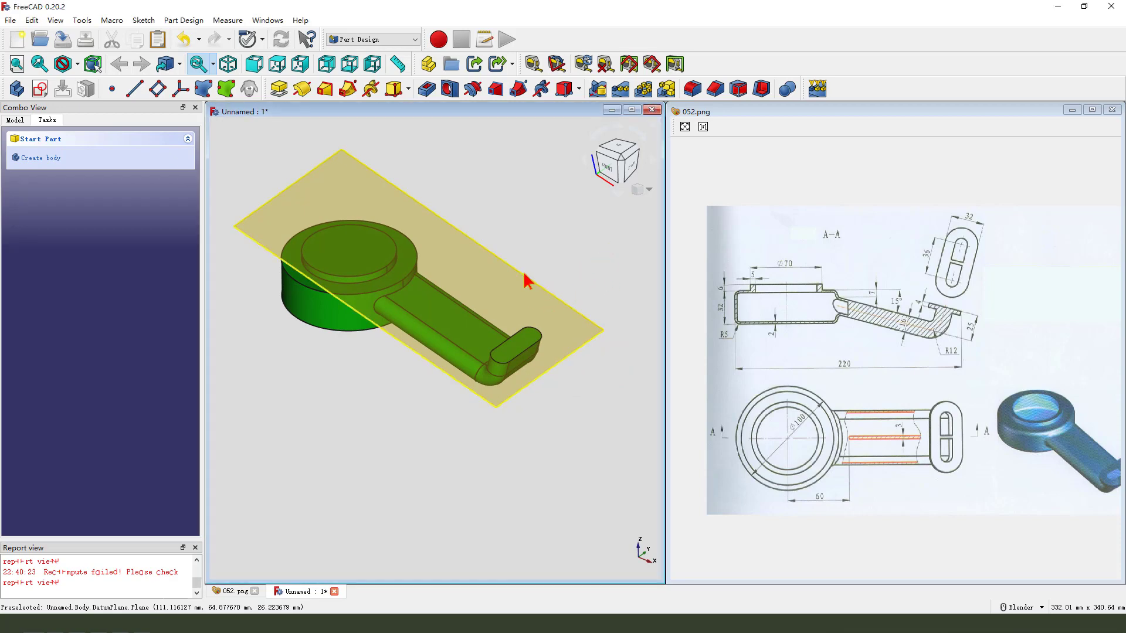
# Create a sketch on the inclined datum plane at the arm's end and switch on the section view
pyautogui.click(524, 275)
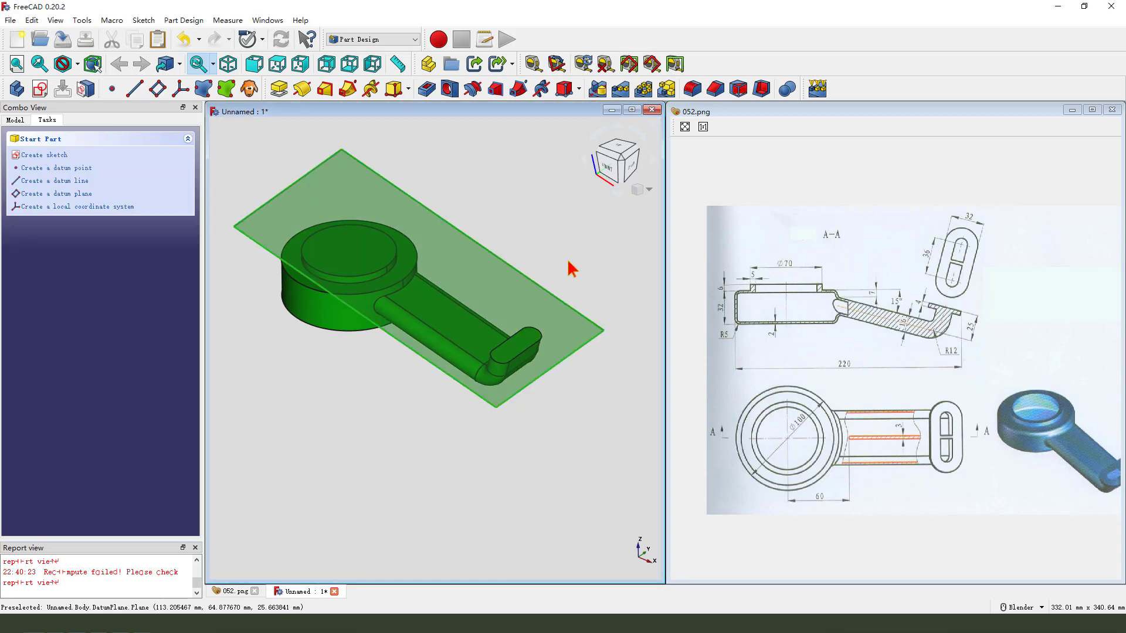
pyautogui.click(39, 88)
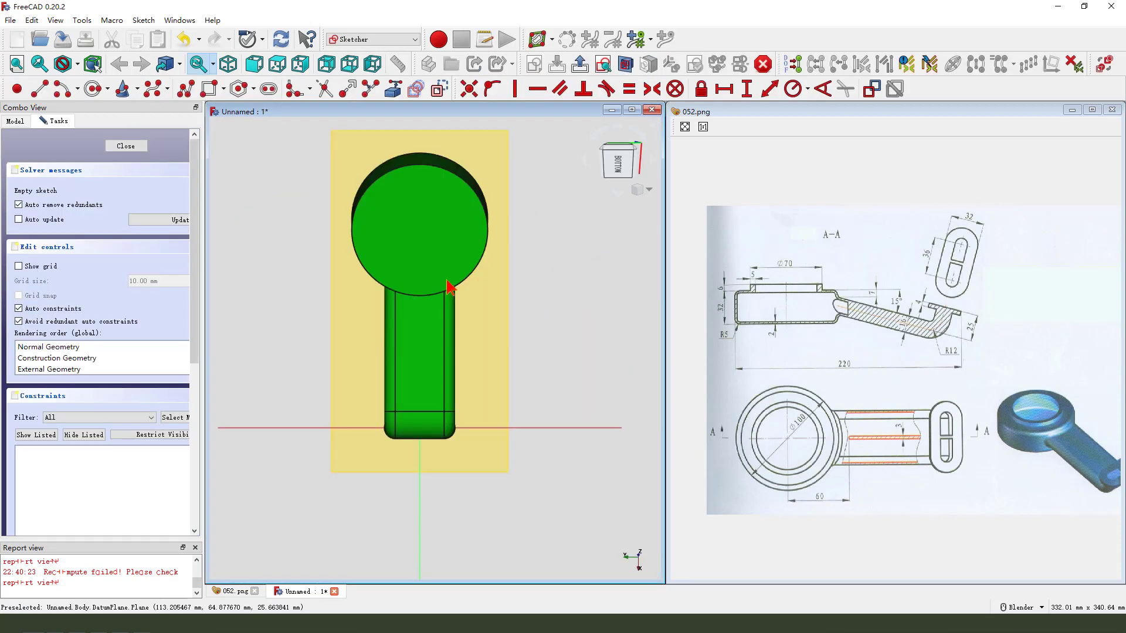
pyautogui.click(626, 64)
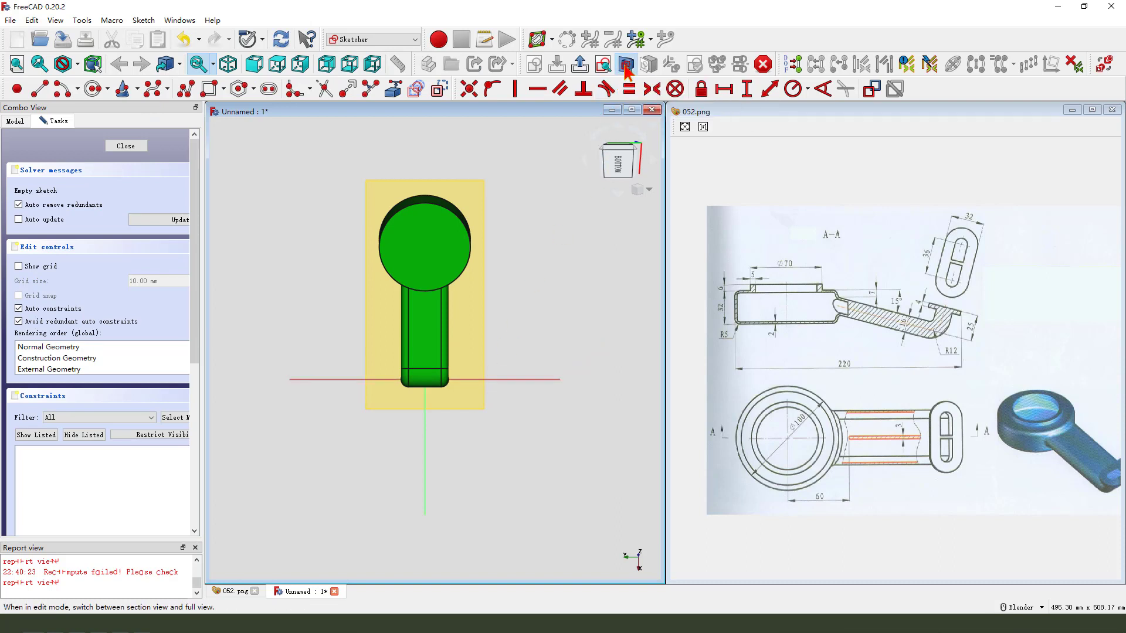
pyautogui.scroll(3, 428, 424)
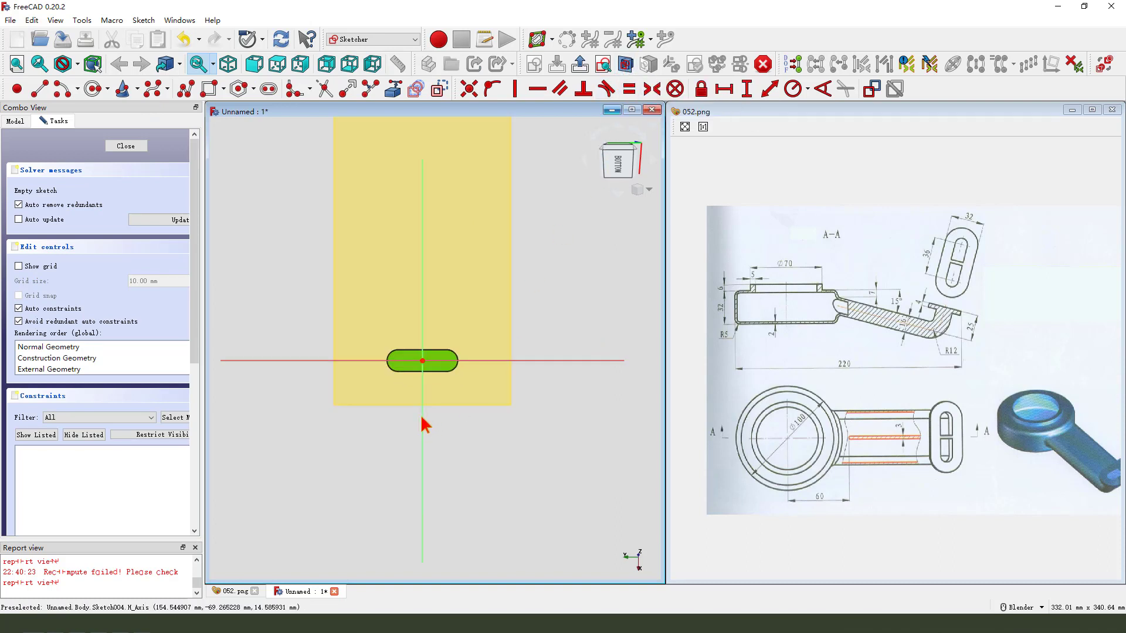
# Project the two rounded end edges of the arm's slot-shaped section into the sketch as external geometry
pyautogui.click(393, 88)
pyautogui.scroll(2, 385, 321)
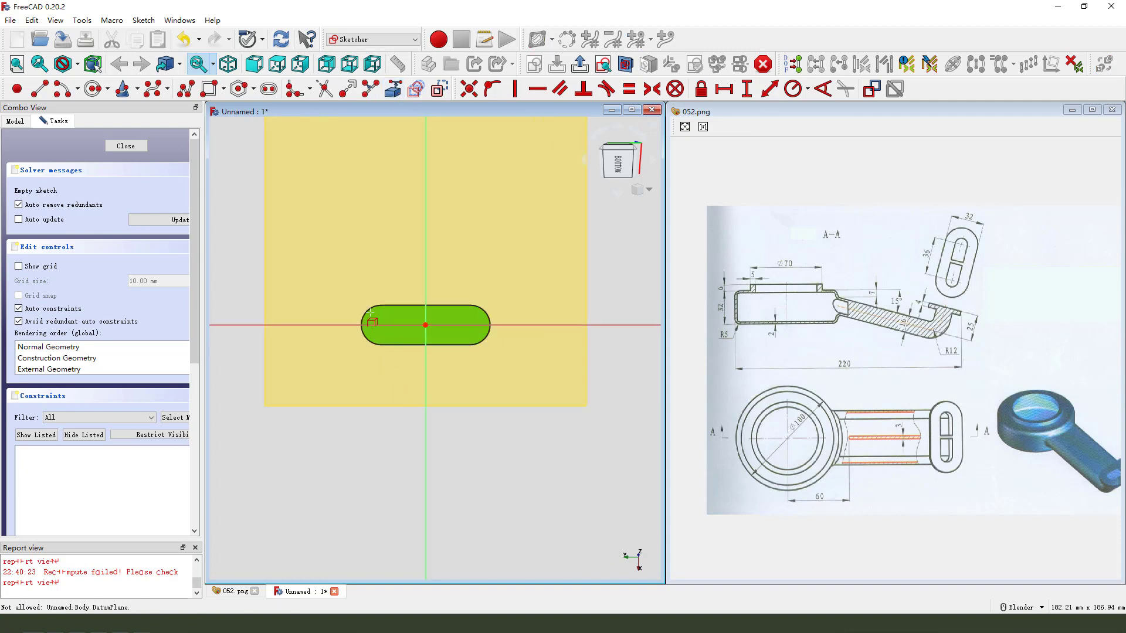
pyautogui.click(368, 313)
pyautogui.click(488, 321)
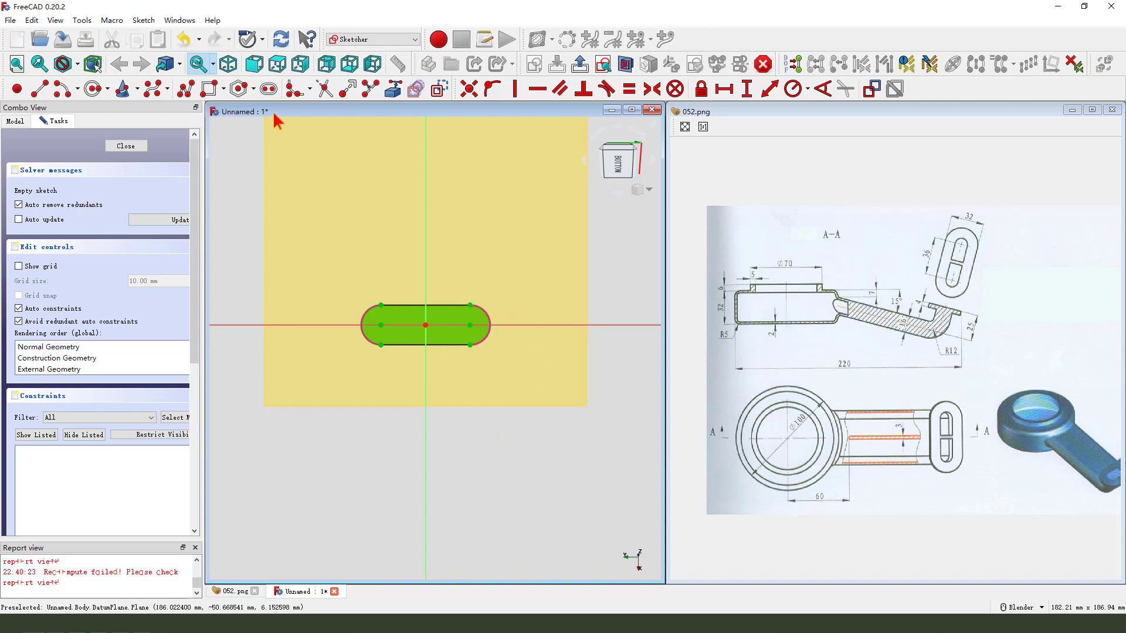
# Draw a slot about 18 mm high between the centres of the two projected arcs
pyautogui.click(268, 88)
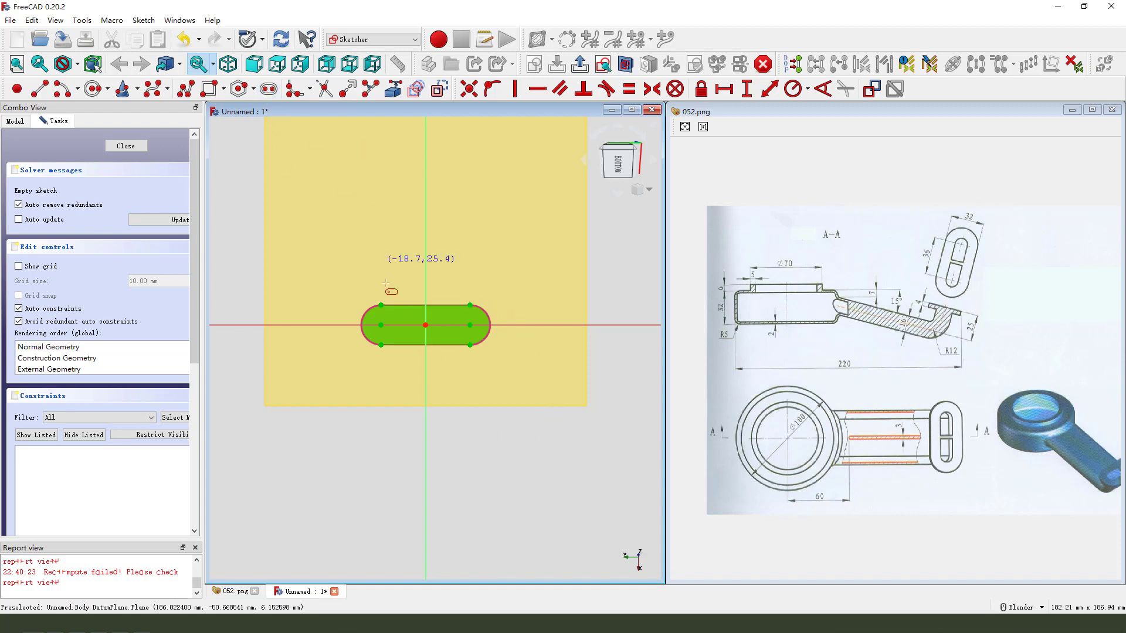
pyautogui.click(381, 324)
pyautogui.click(470, 324)
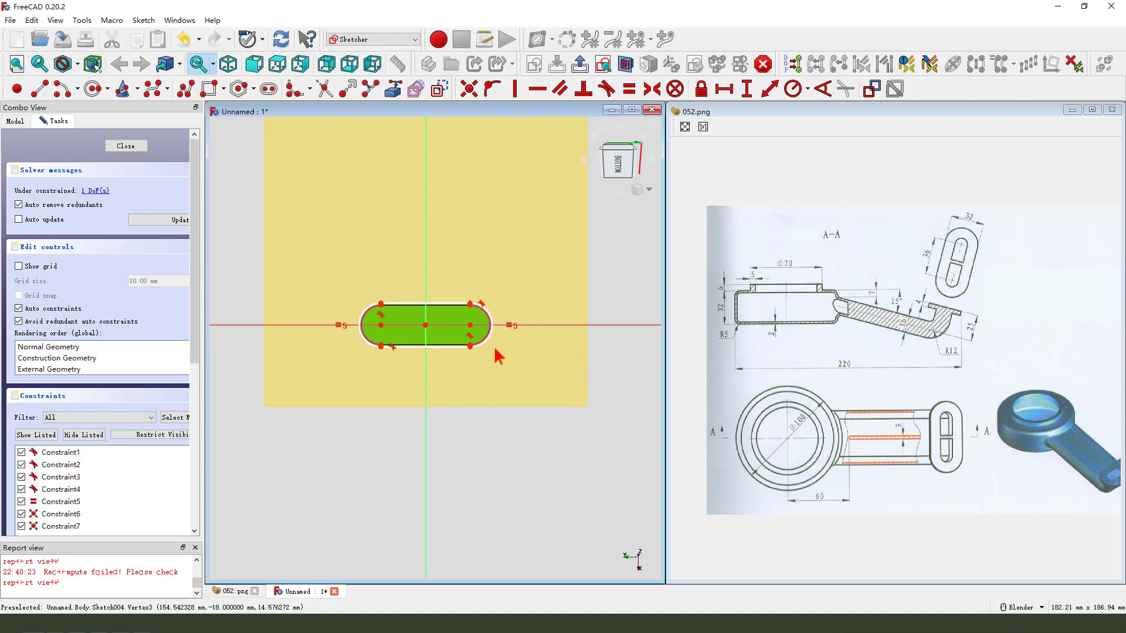
# Constrain the slot's height to 32 mm and move the dimension label clear of the outline
pyautogui.scroll(2, 497, 356)
pyautogui.click(460, 285)
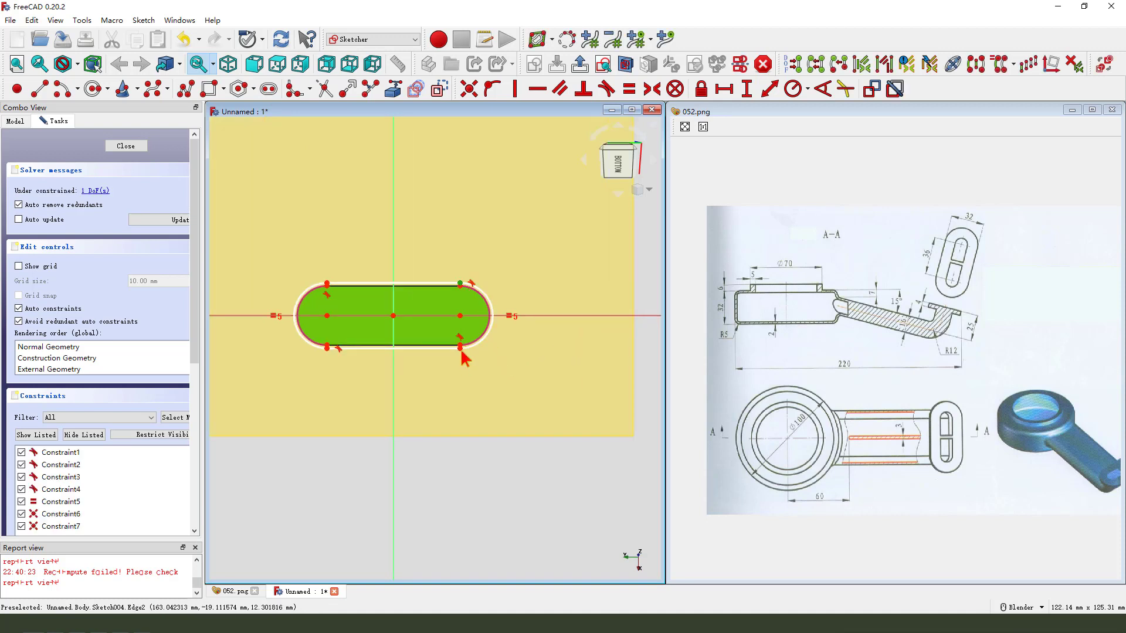
pyautogui.click(460, 348)
pyautogui.click(750, 94)
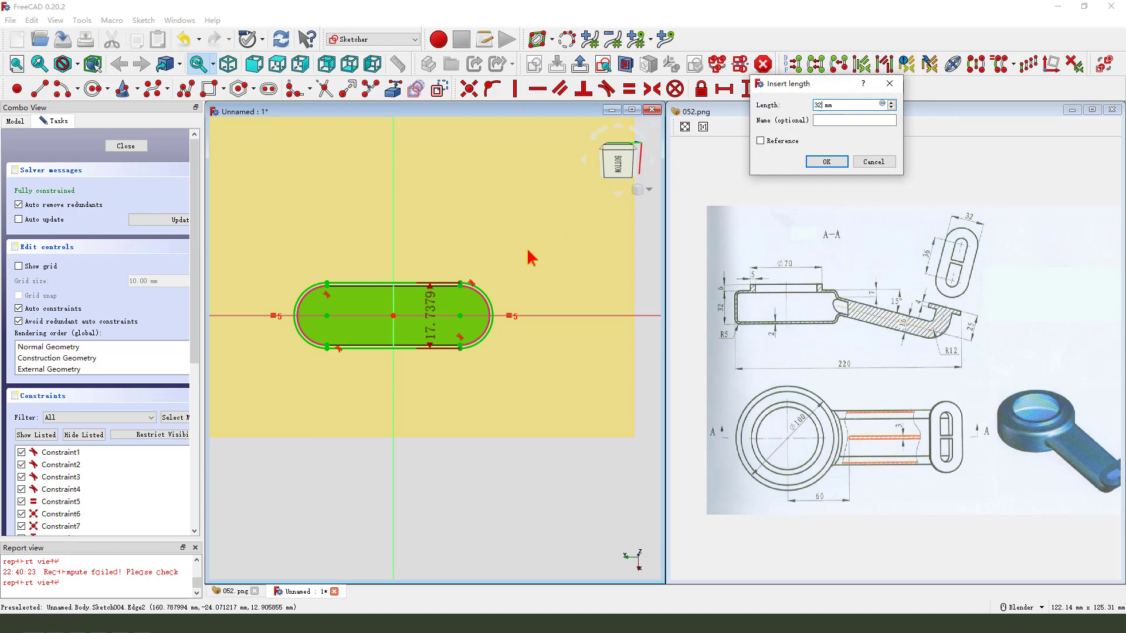
pyautogui.press('Return')
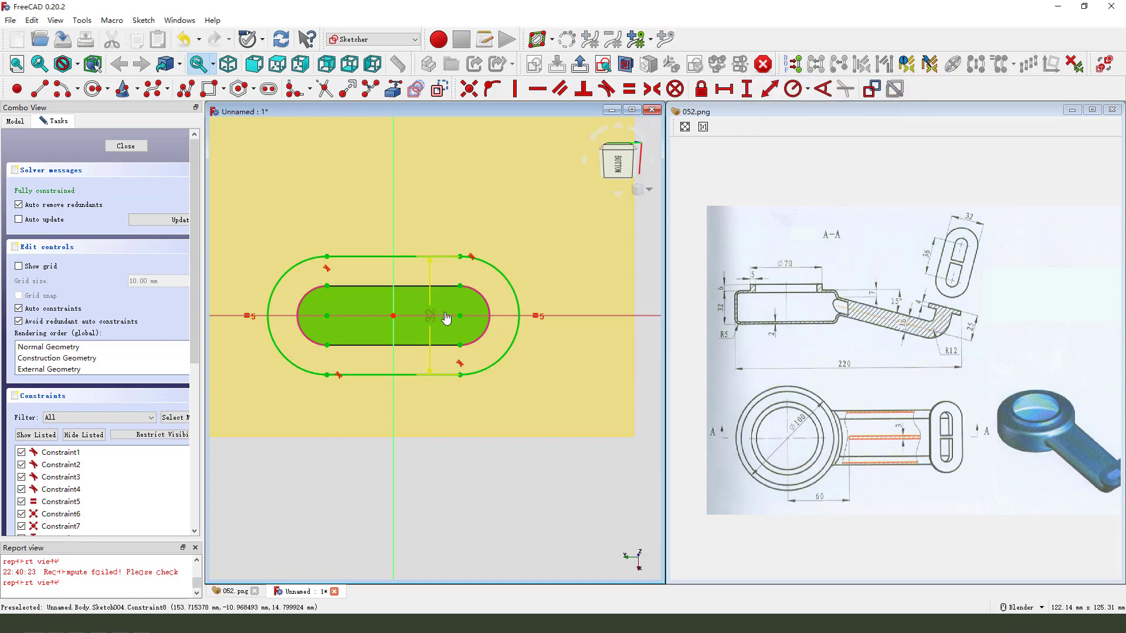
pyautogui.moveTo(445, 318); pyautogui.dragTo(547, 284)
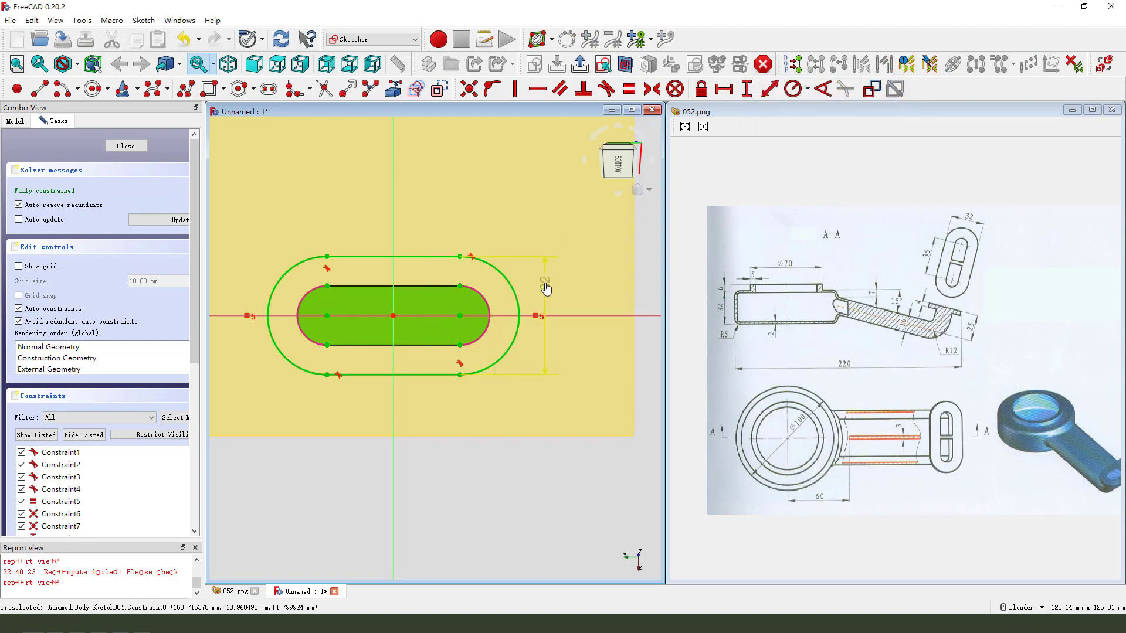
# Close the 32 mm slot sketch and pad it 4 mm along the sketch normal
pyautogui.click(580, 66)
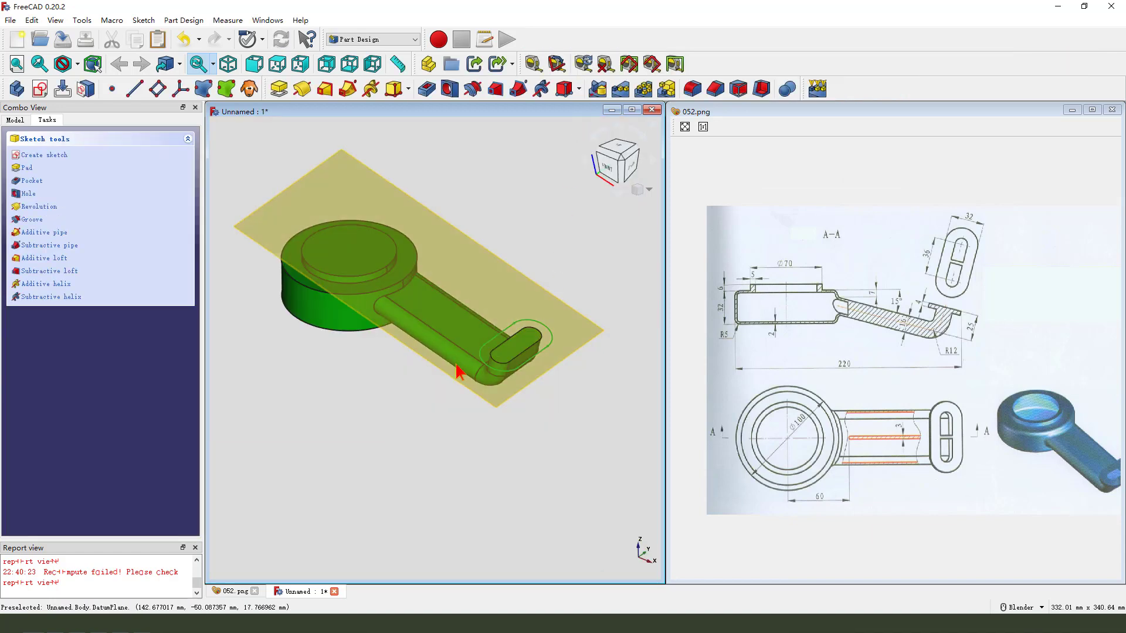
pyautogui.click(279, 89)
pyautogui.moveTo(535, 364); pyautogui.dragTo(382, 365, button='middle')
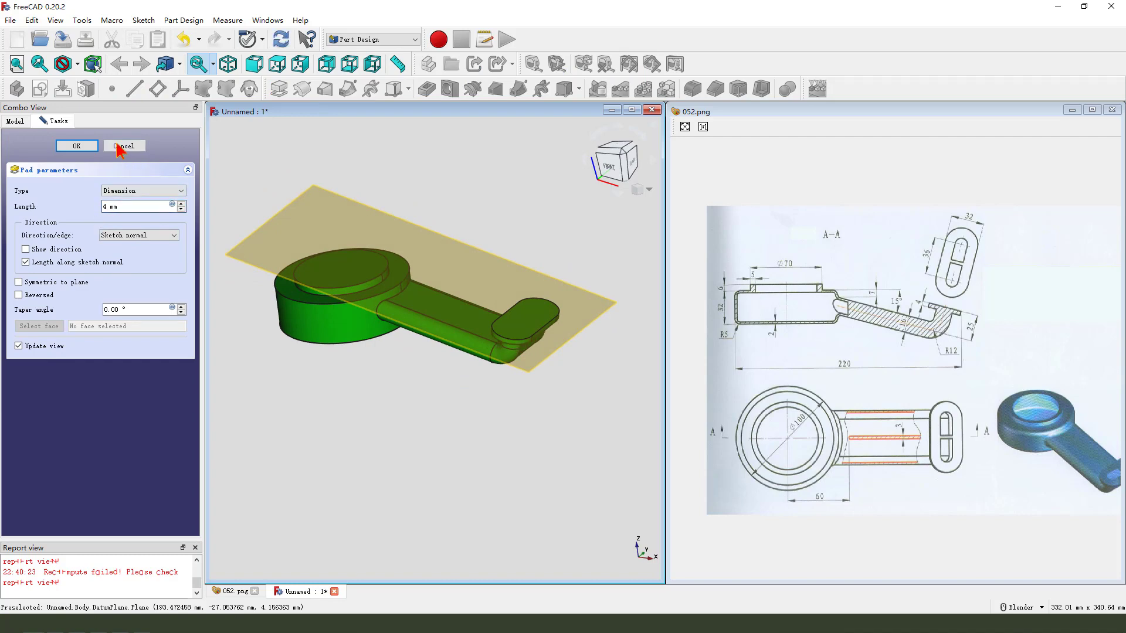
pyautogui.click(77, 146)
# Create another sketch on the inclined datum plane and project the pad's two end arcs as external geometry
pyautogui.moveTo(513, 402); pyautogui.dragTo(484, 370, button='middle')
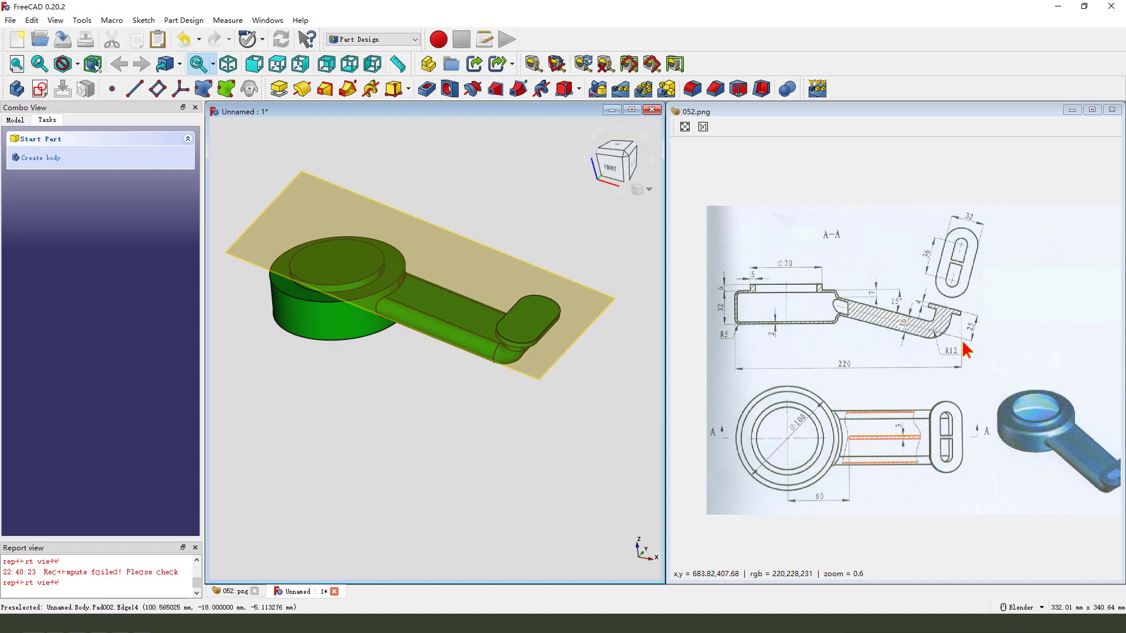
pyautogui.moveTo(964, 246)
pyautogui.mouseDown()
pyautogui.moveTo(947, 296)
pyautogui.moveTo(968, 244)
pyautogui.moveTo(962, 274)
pyautogui.mouseUp()
pyautogui.press('Escape')
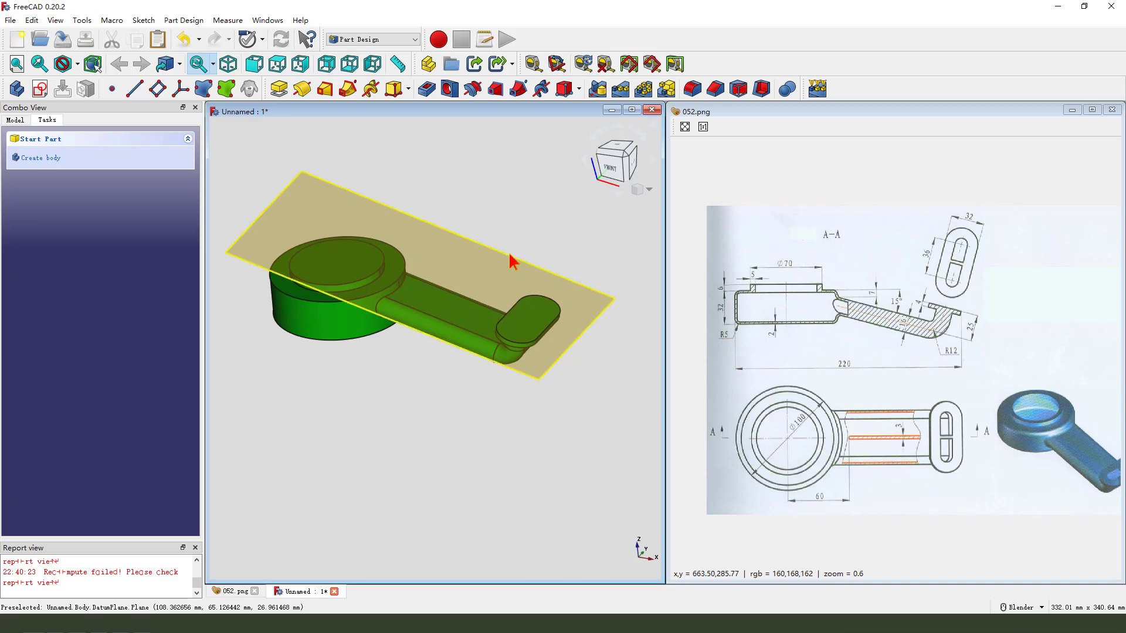
pyautogui.click(511, 260)
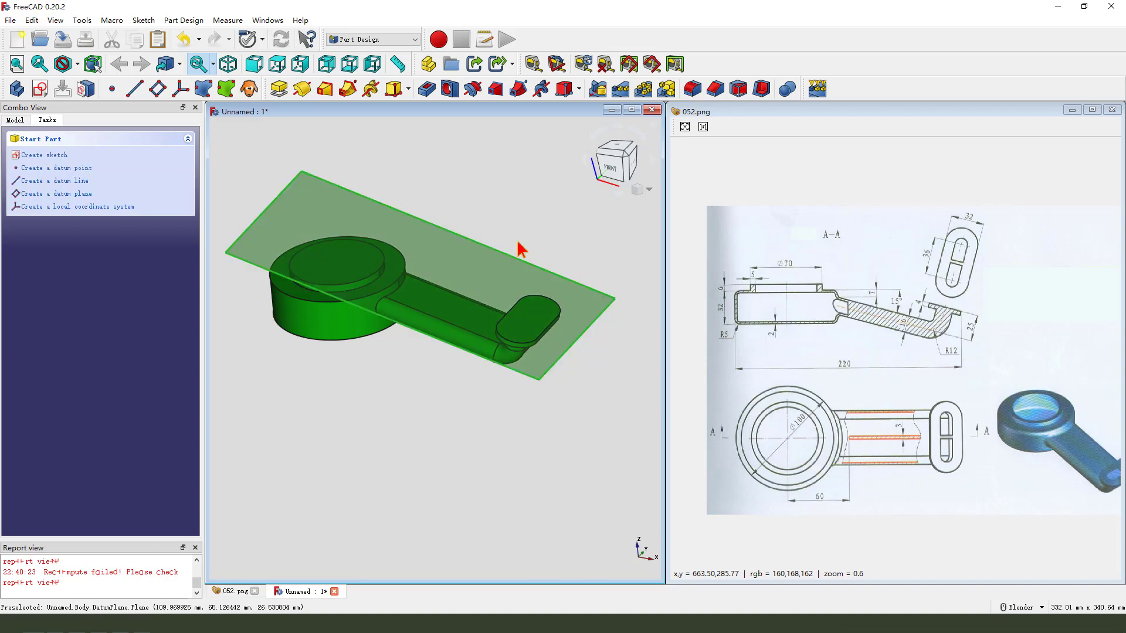
pyautogui.click(39, 88)
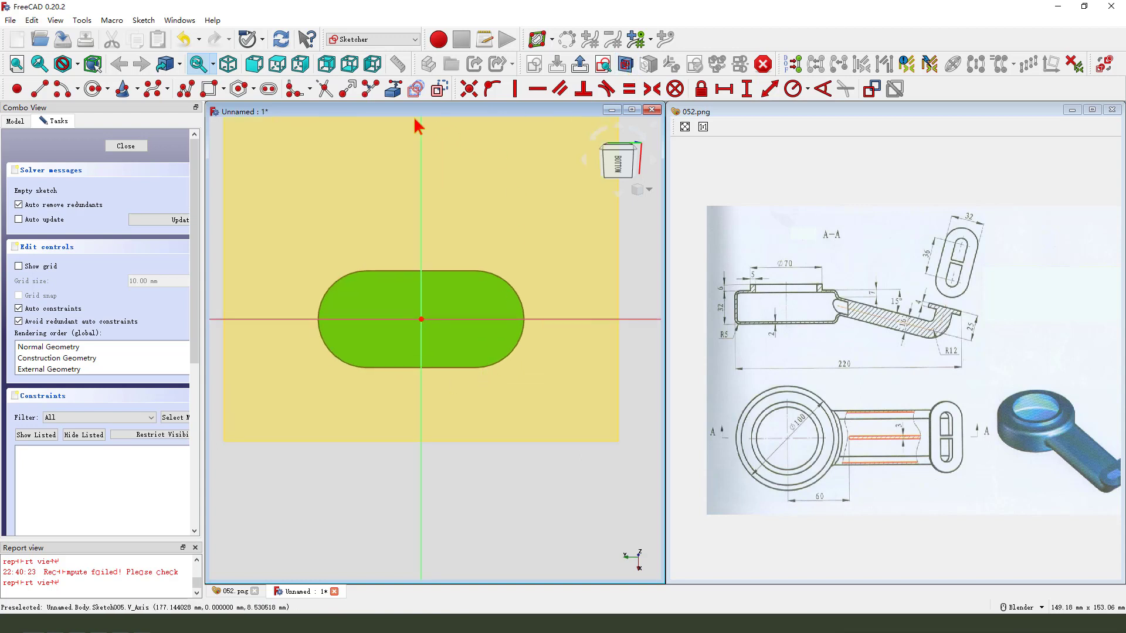
pyautogui.click(327, 293)
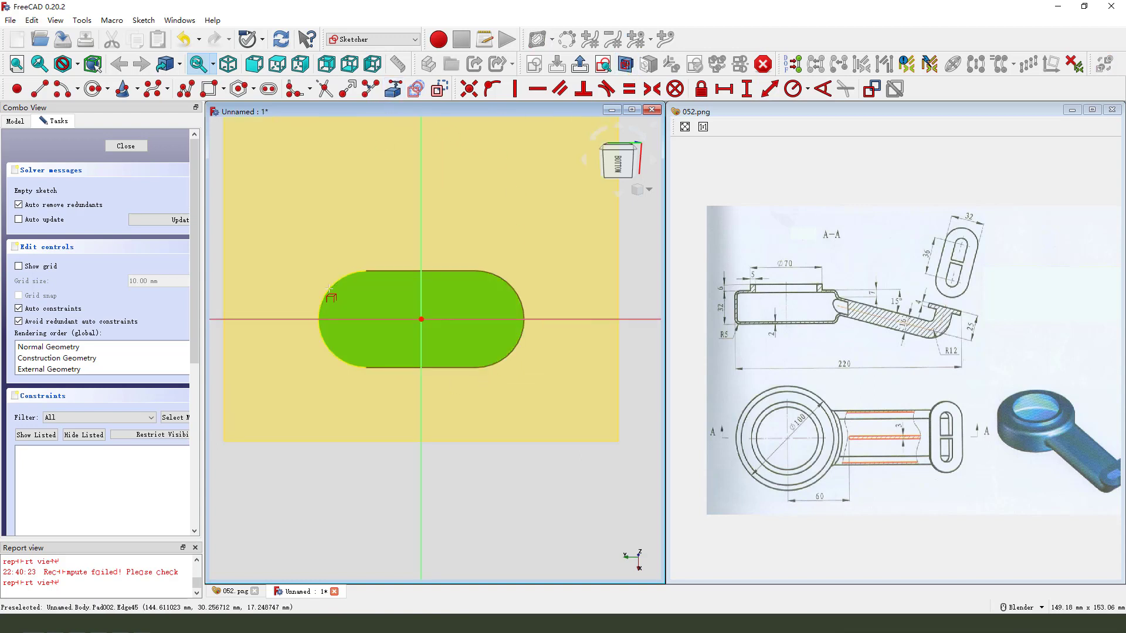
pyautogui.click(514, 290)
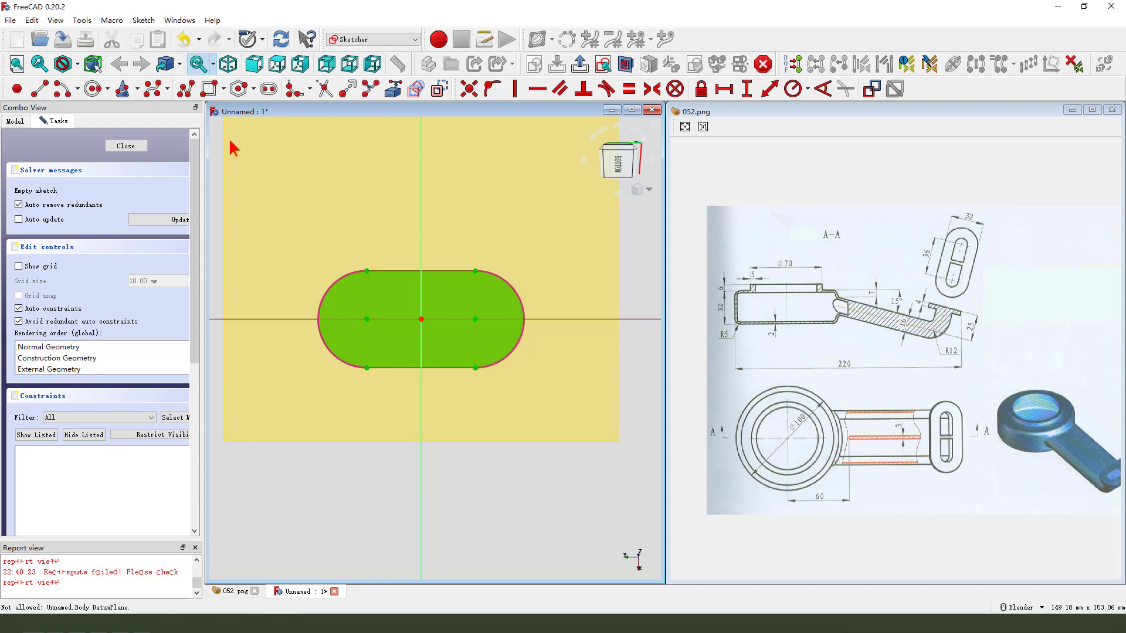
# Draw an inner slot about 17 mm high between the centres of the pad's projected end arcs
pyautogui.click(269, 88)
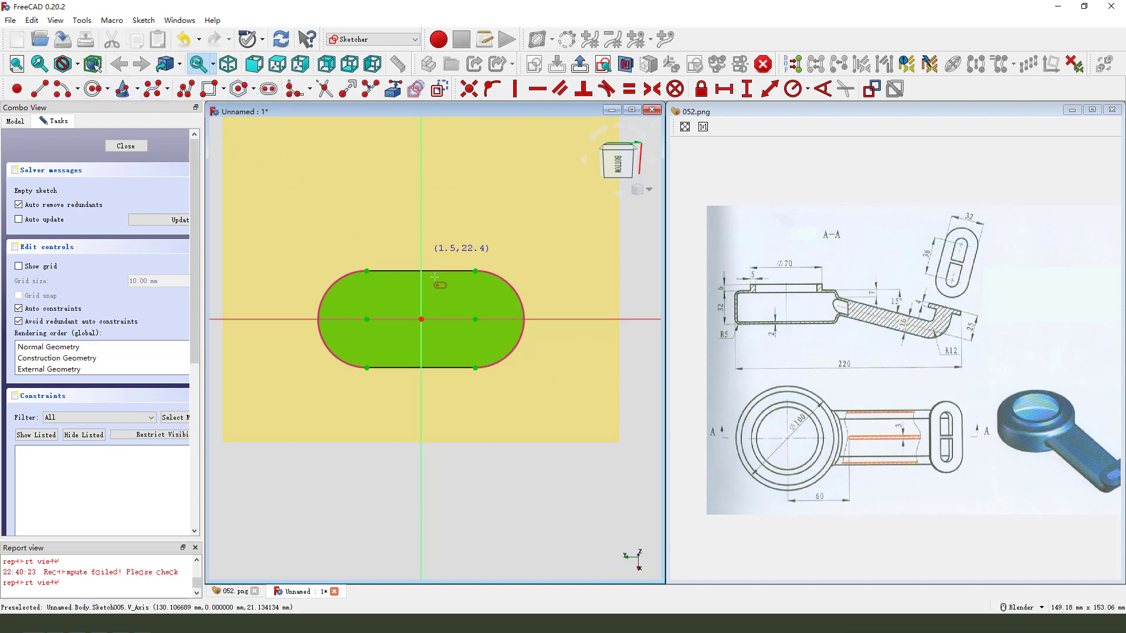
pyautogui.click(366, 318)
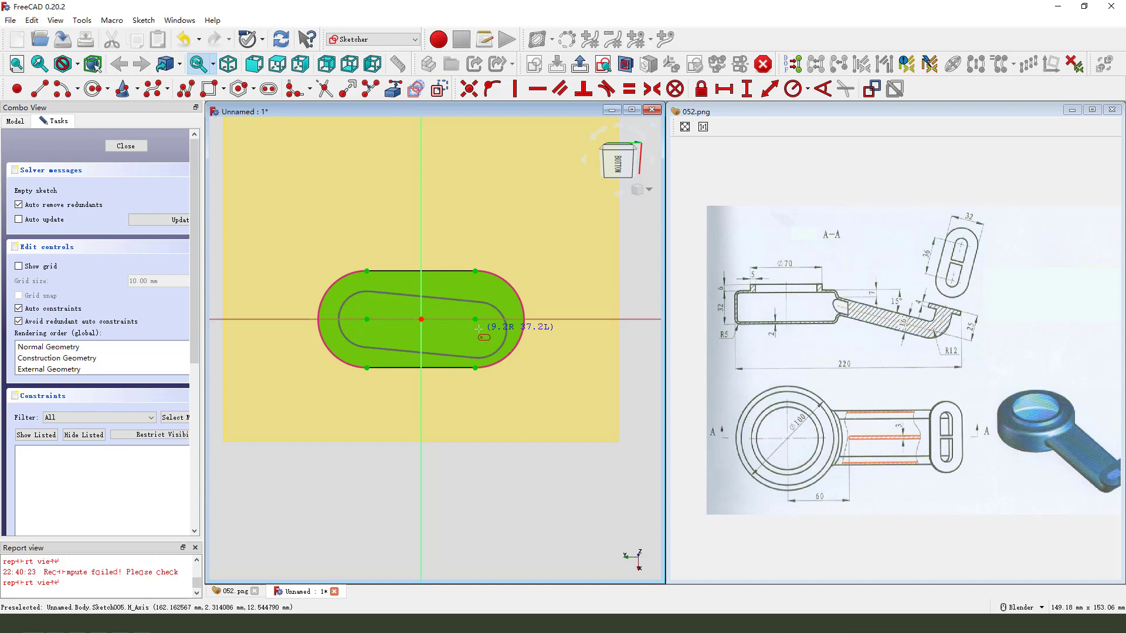
pyautogui.click(475, 319)
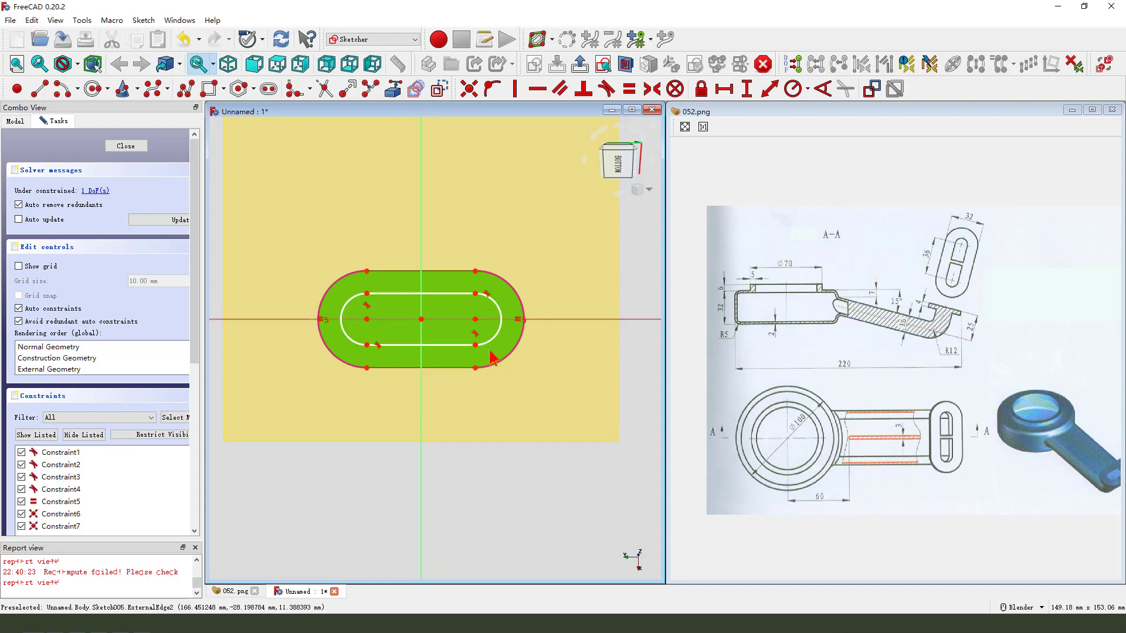
# Constrain the inner slot's height to 12 mm and move its dimension label outside the pad outline
pyautogui.click(475, 345)
pyautogui.click(474, 293)
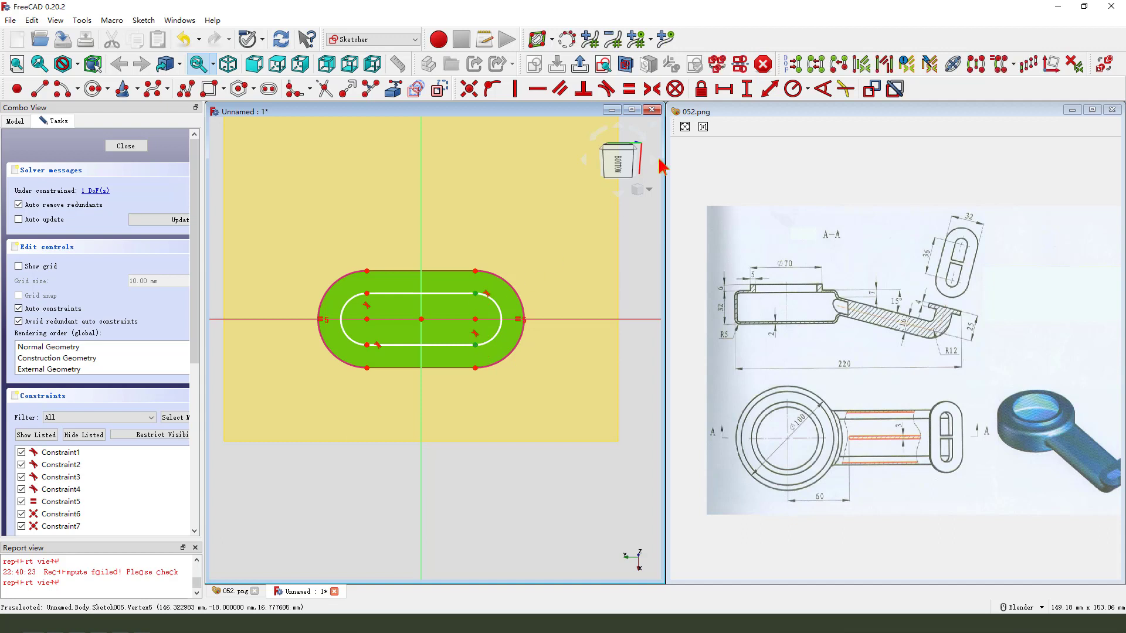
pyautogui.click(746, 96)
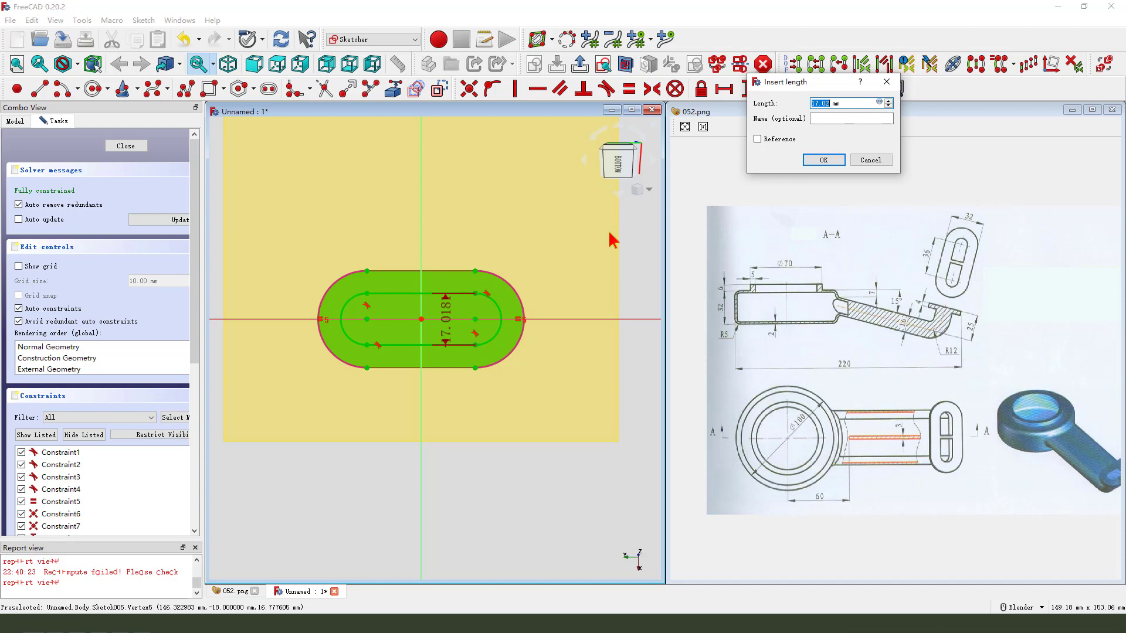
pyautogui.press('Return')
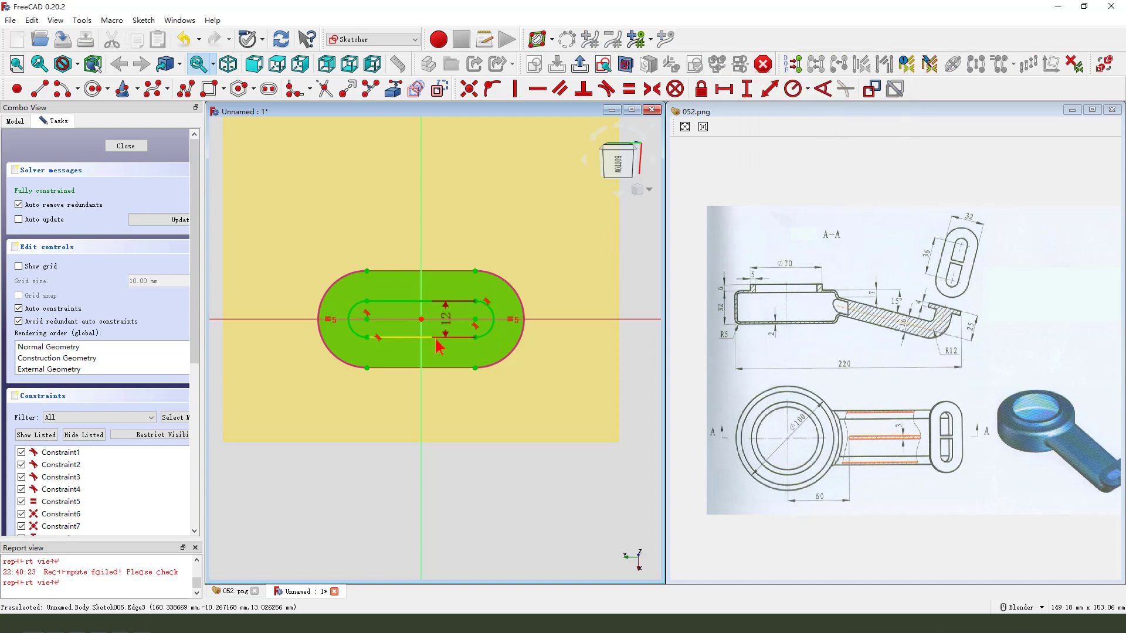
pyautogui.moveTo(445, 320)
pyautogui.mouseDown()
pyautogui.moveTo(565, 292)
pyautogui.moveTo(559, 270)
pyautogui.mouseUp()
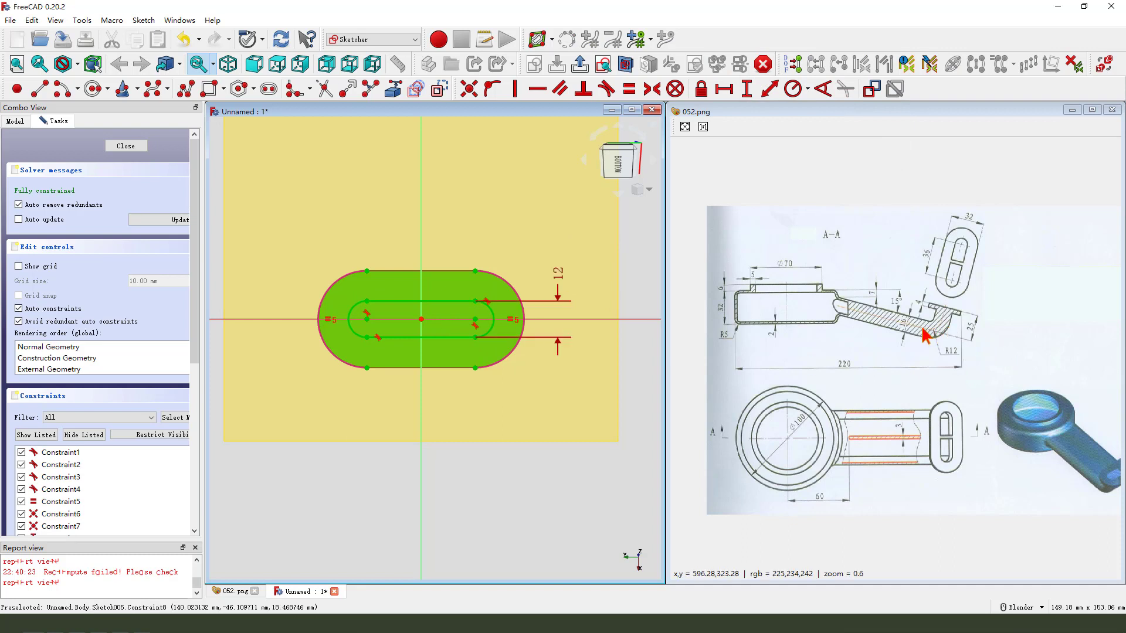
pyautogui.moveTo(908, 315)
pyautogui.mouseDown()
pyautogui.moveTo(905, 341)
pyautogui.moveTo(888, 317)
pyautogui.mouseUp()
pyautogui.moveTo(765, 341)
pyautogui.mouseDown()
pyautogui.moveTo(882, 334)
pyautogui.moveTo(869, 352)
pyautogui.mouseUp()
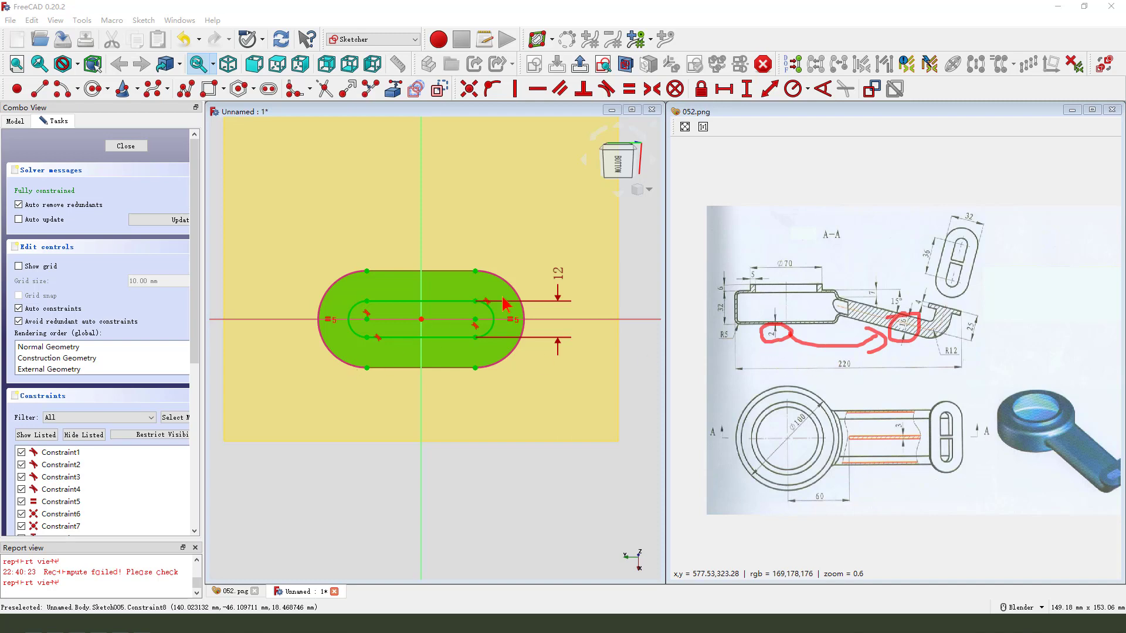
# Close the inner slot sketch and start a subtractive pipe with it as the profile
pyautogui.click(579, 63)
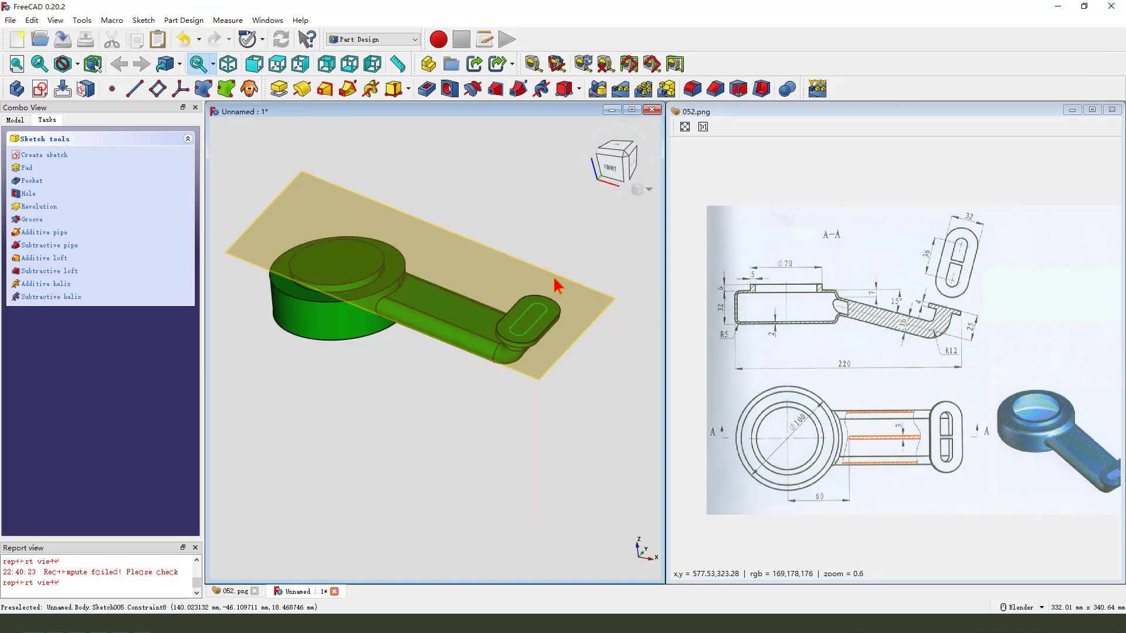
pyautogui.moveTo(486, 358); pyautogui.dragTo(463, 375, button='middle')
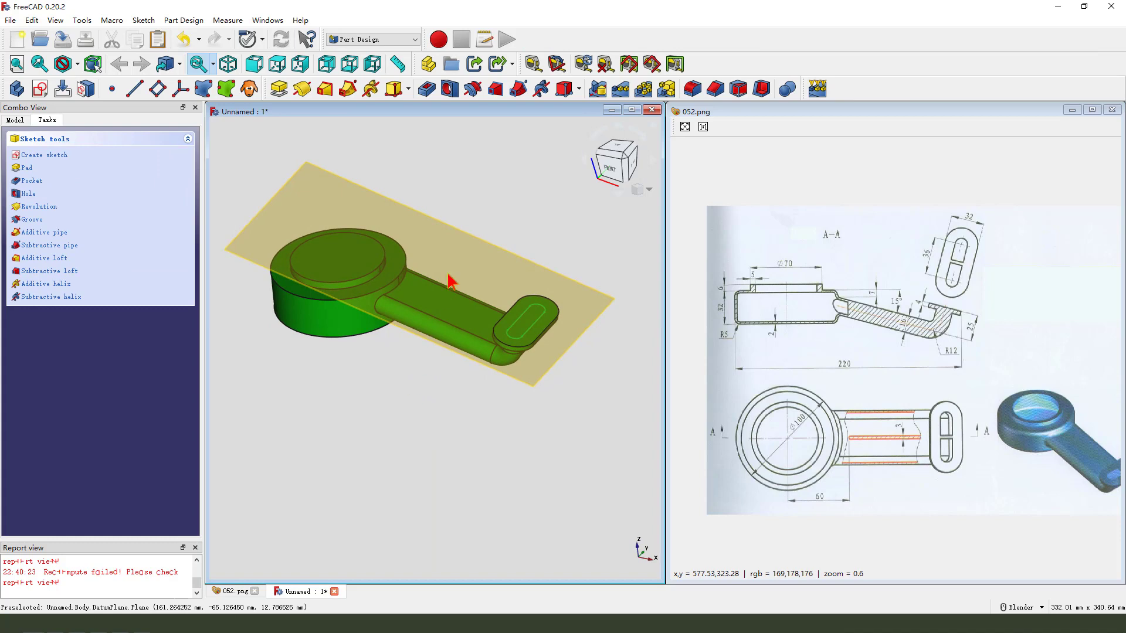
pyautogui.click(517, 90)
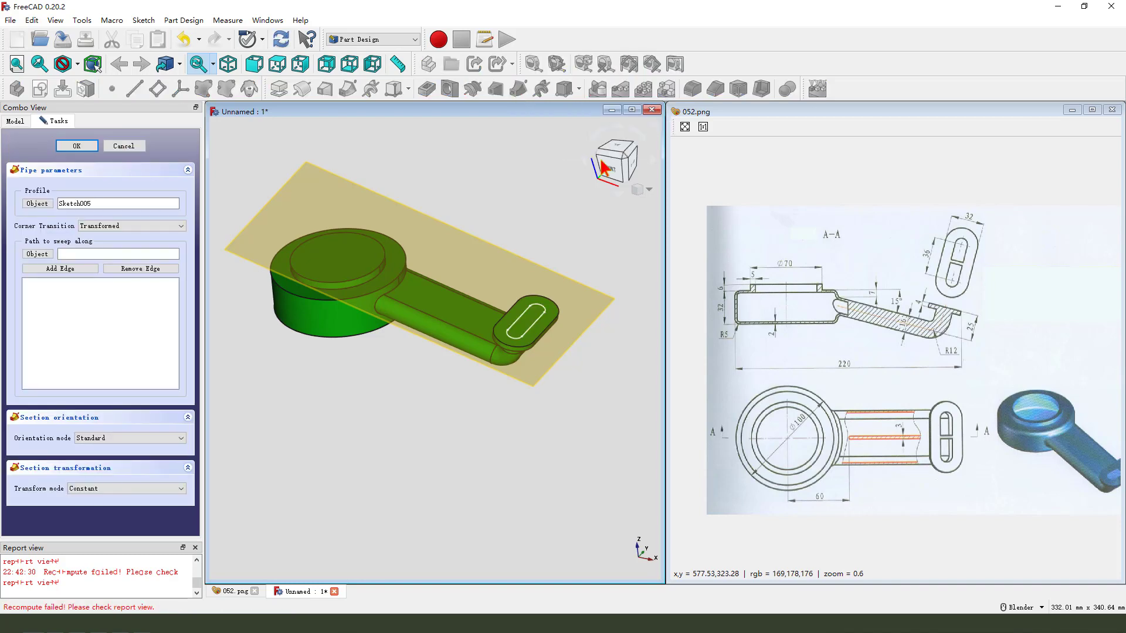
pyautogui.hotkey('ctrl', '2')
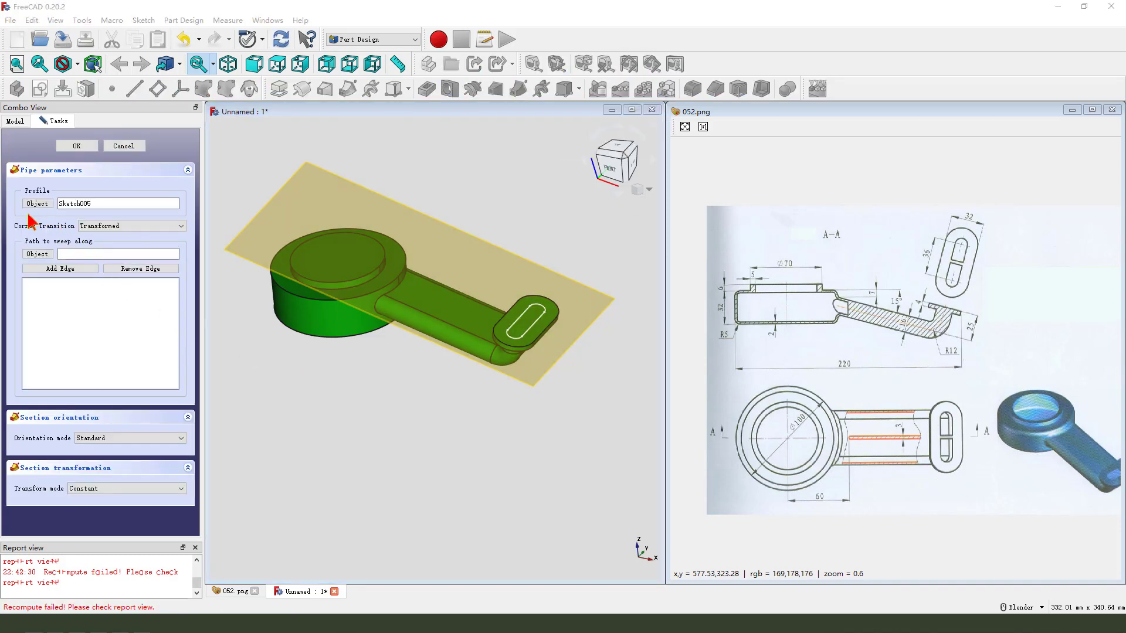
pyautogui.moveTo(27, 212); pyautogui.dragTo(80, 213)
pyautogui.moveTo(93, 171)
pyautogui.mouseDown()
pyautogui.moveTo(81, 221)
pyautogui.moveTo(489, 202)
pyautogui.moveTo(539, 313)
pyautogui.mouseUp()
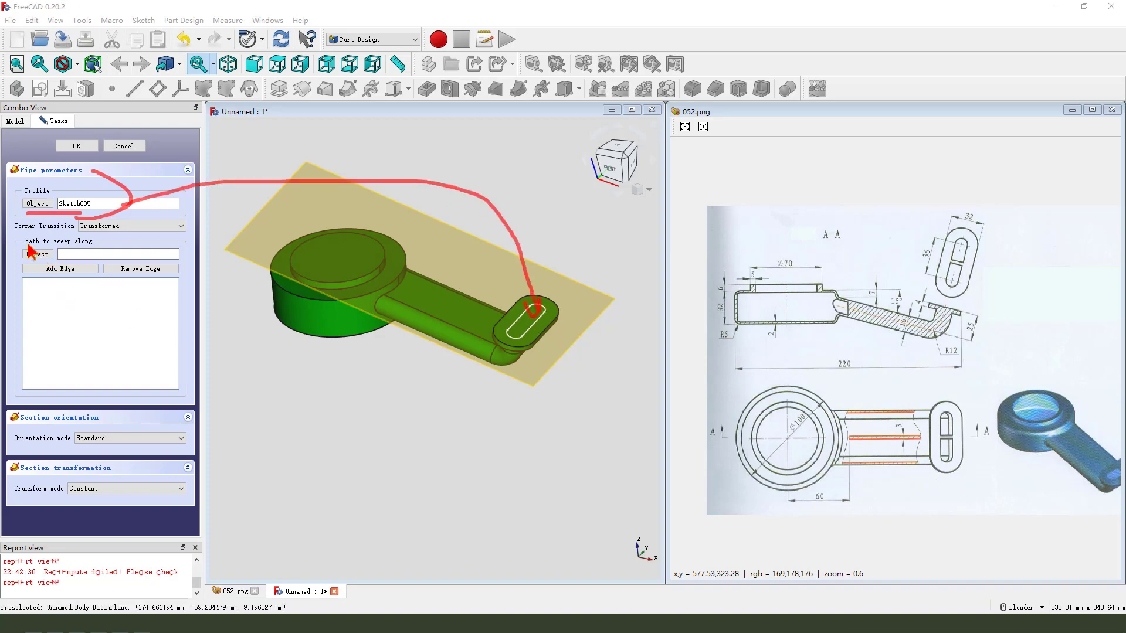
pyautogui.moveTo(27, 244); pyautogui.dragTo(81, 244)
pyautogui.moveTo(375, 292); pyautogui.dragTo(485, 352)
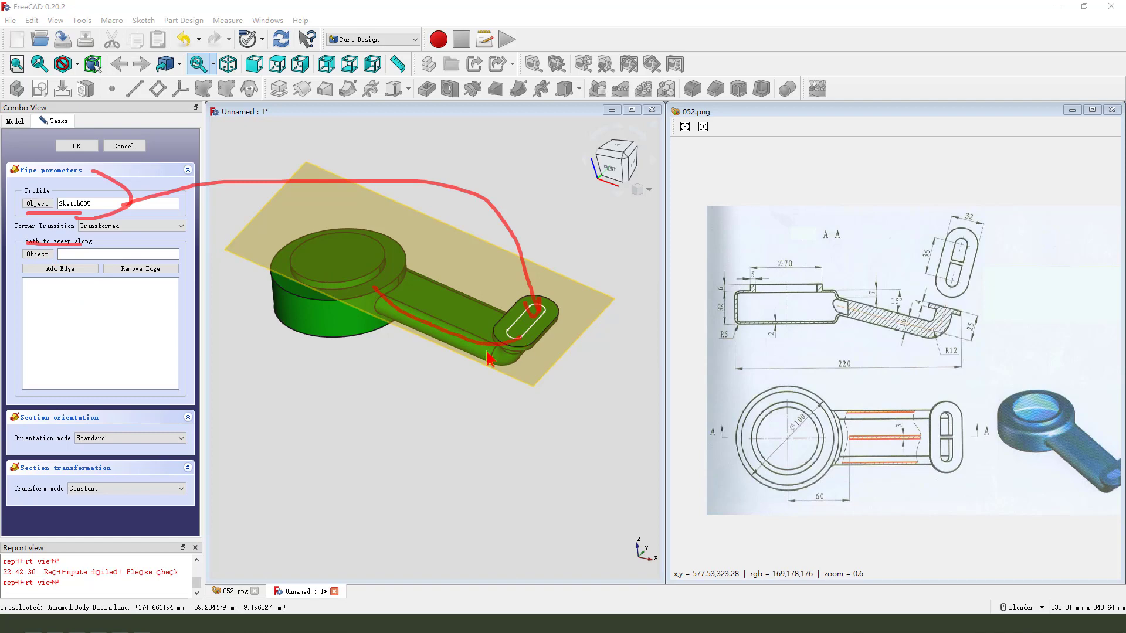
pyautogui.press('Escape')
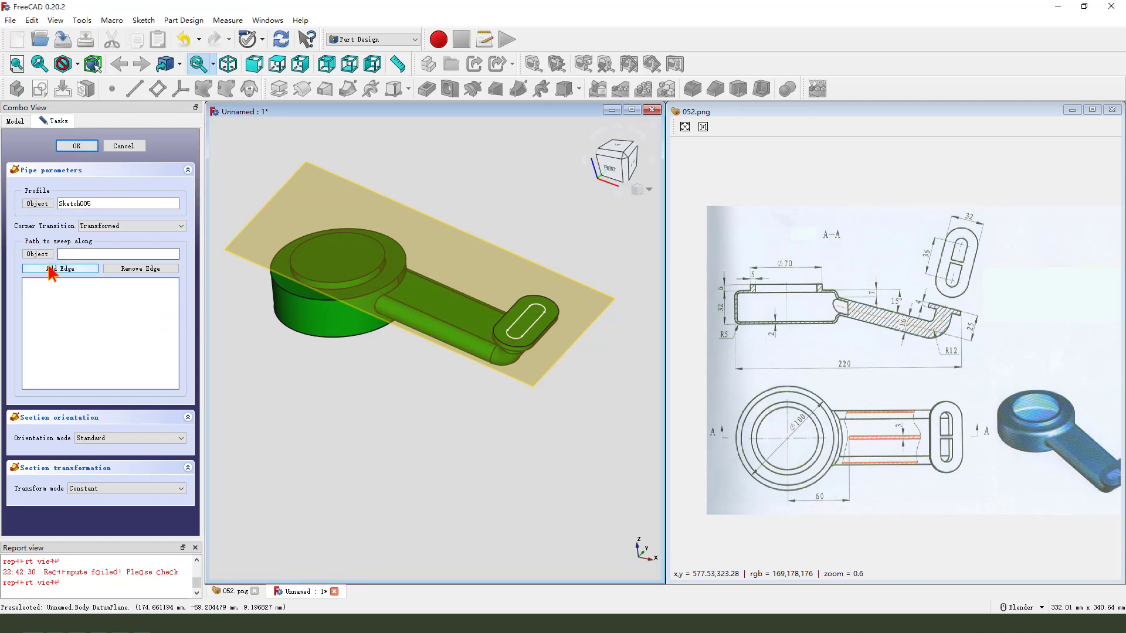
# Expand the additive pipe's sketches in the model tree and display the model in wireframe
pyautogui.click(15, 122)
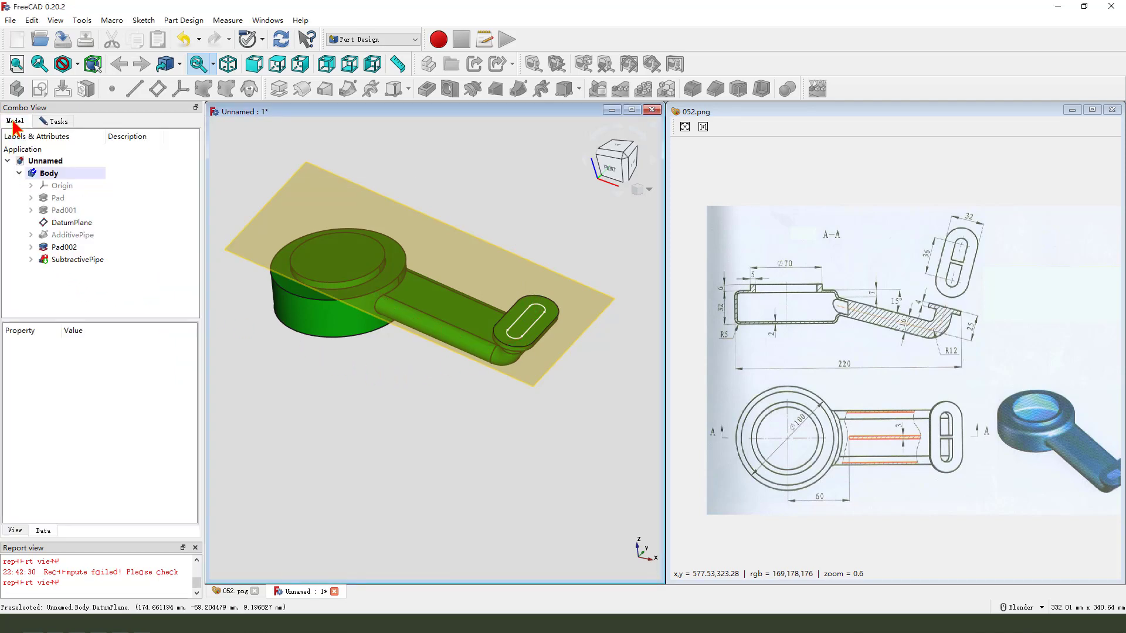
pyautogui.click(30, 234)
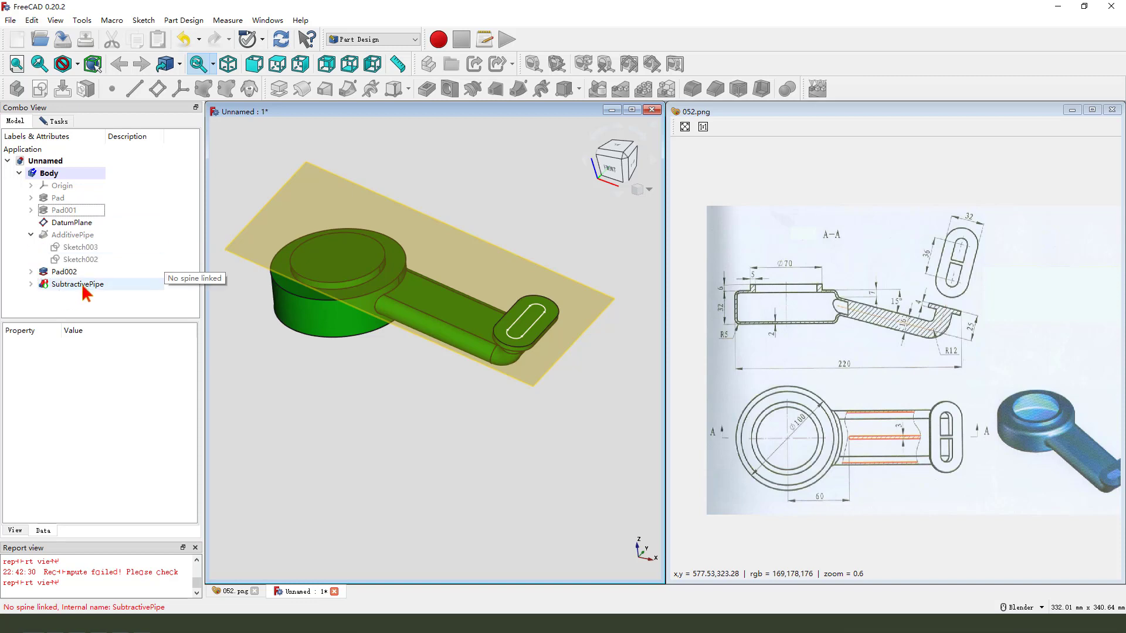
pyautogui.moveTo(145, 240); pyautogui.dragTo(122, 251)
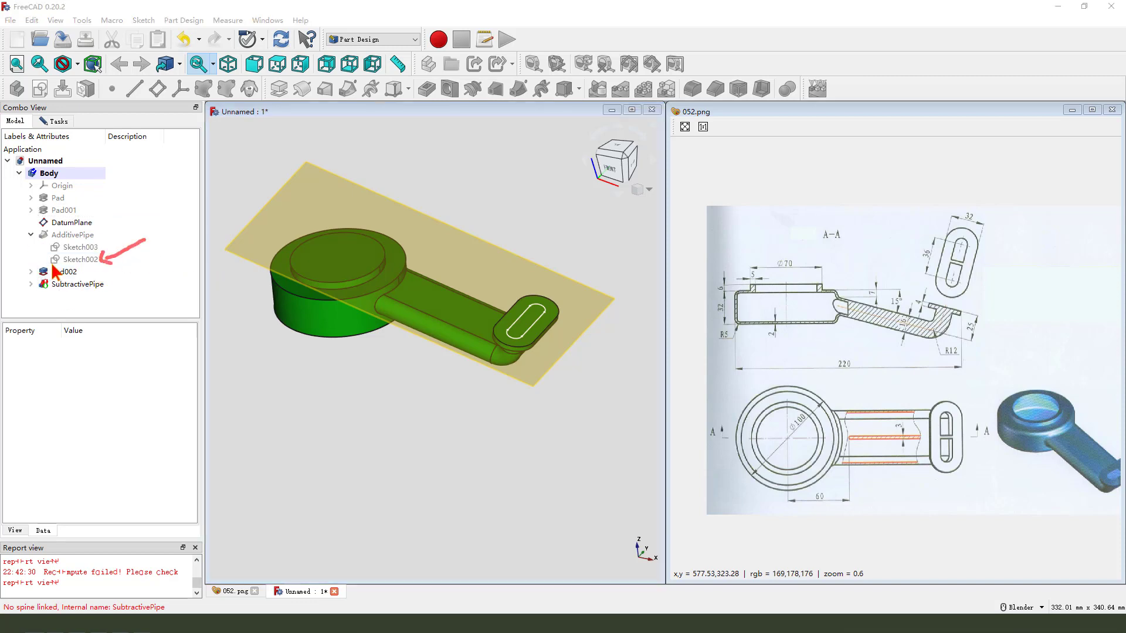
pyautogui.moveTo(48, 264); pyautogui.dragTo(116, 264)
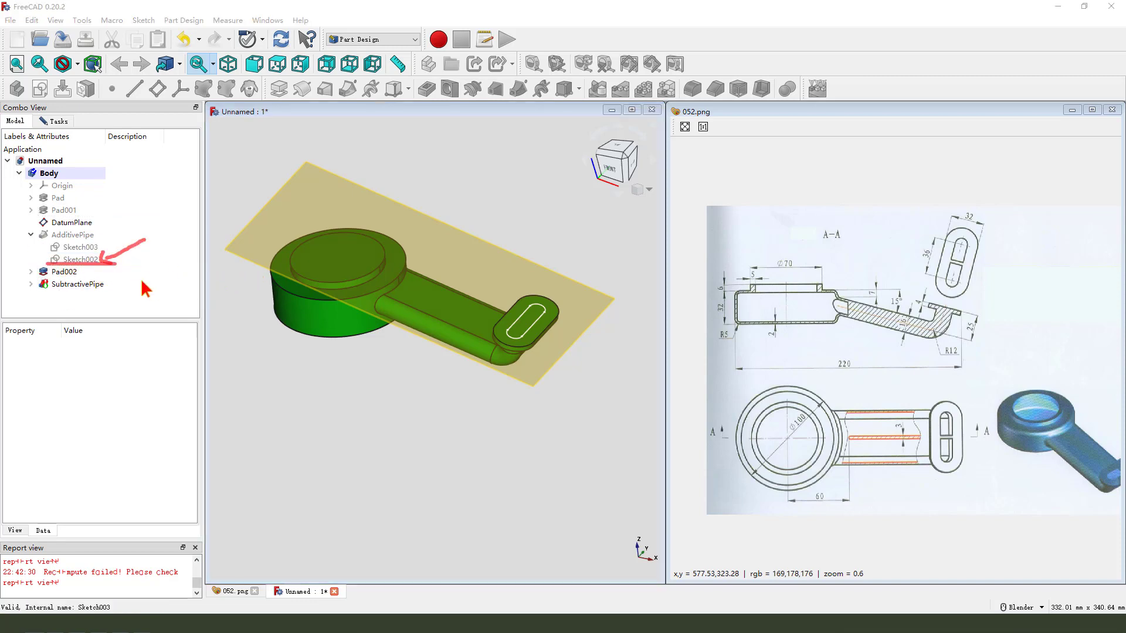
pyautogui.click(76, 65)
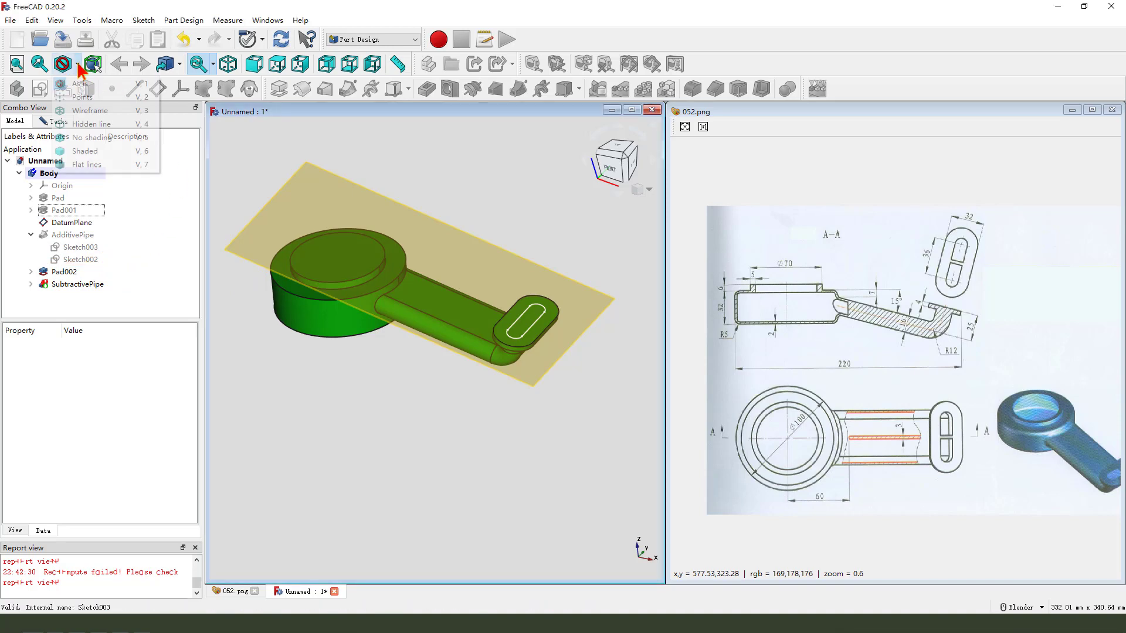
pyautogui.click(88, 111)
pyautogui.moveTo(435, 409)
pyautogui.mouseDown(button='middle')
pyautogui.moveTo(424, 379)
pyautogui.moveTo(434, 400)
pyautogui.mouseUp(button='middle')
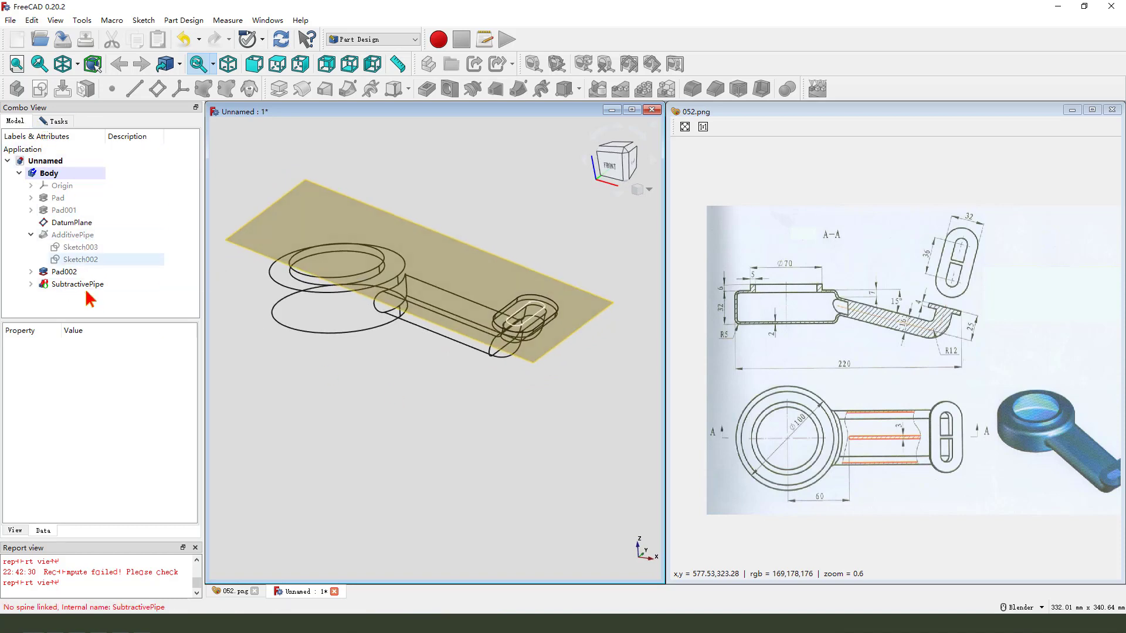
# Use the additive pipe's path sketch, Sketch002, as the path to sweep along and accept the subtractive pipe
pyautogui.click(59, 123)
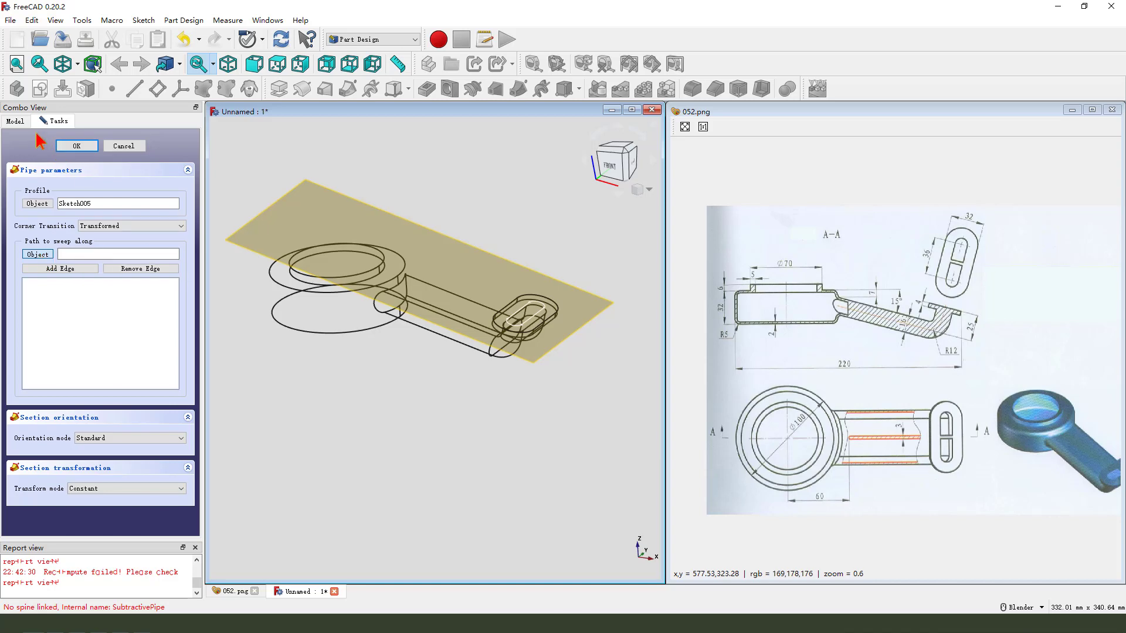
pyautogui.click(15, 121)
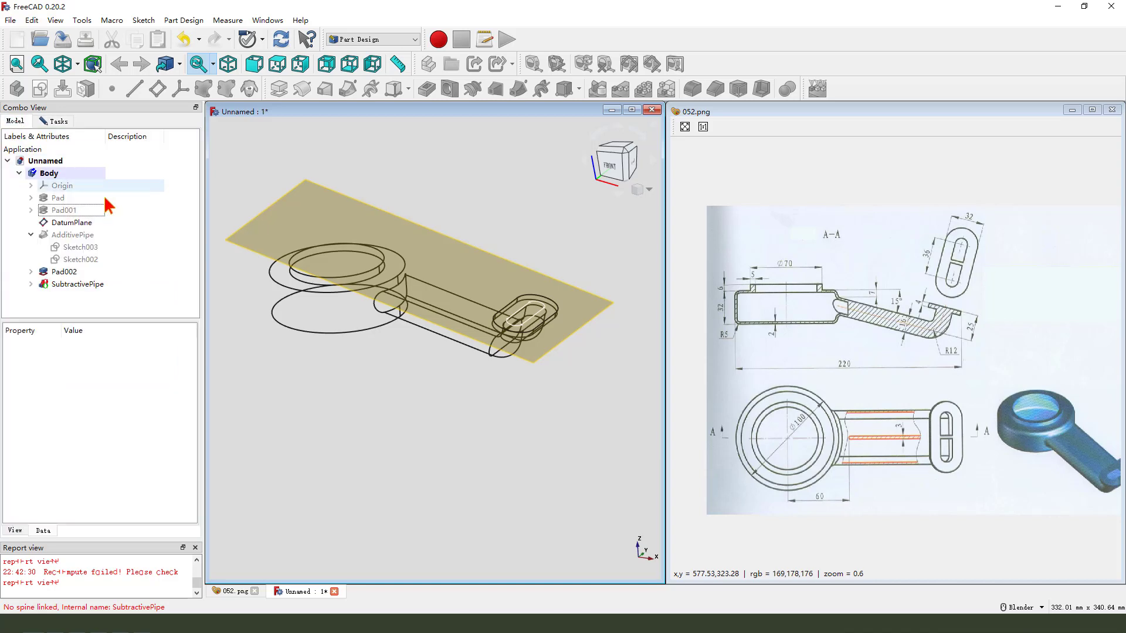
pyautogui.click(86, 259)
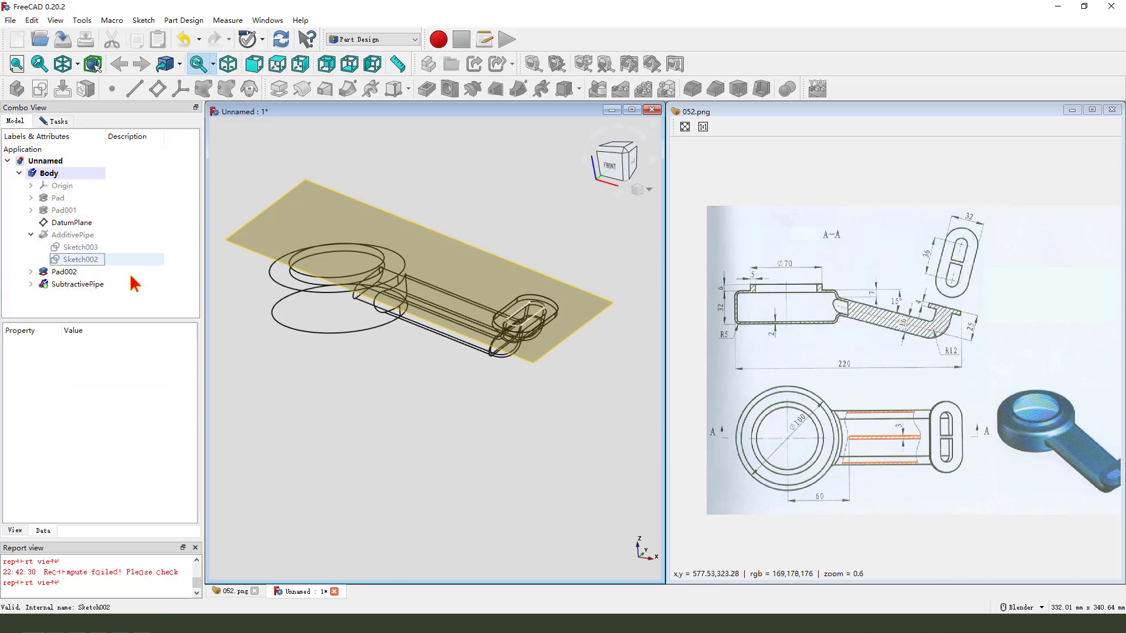
pyautogui.click(58, 121)
pyautogui.click(76, 146)
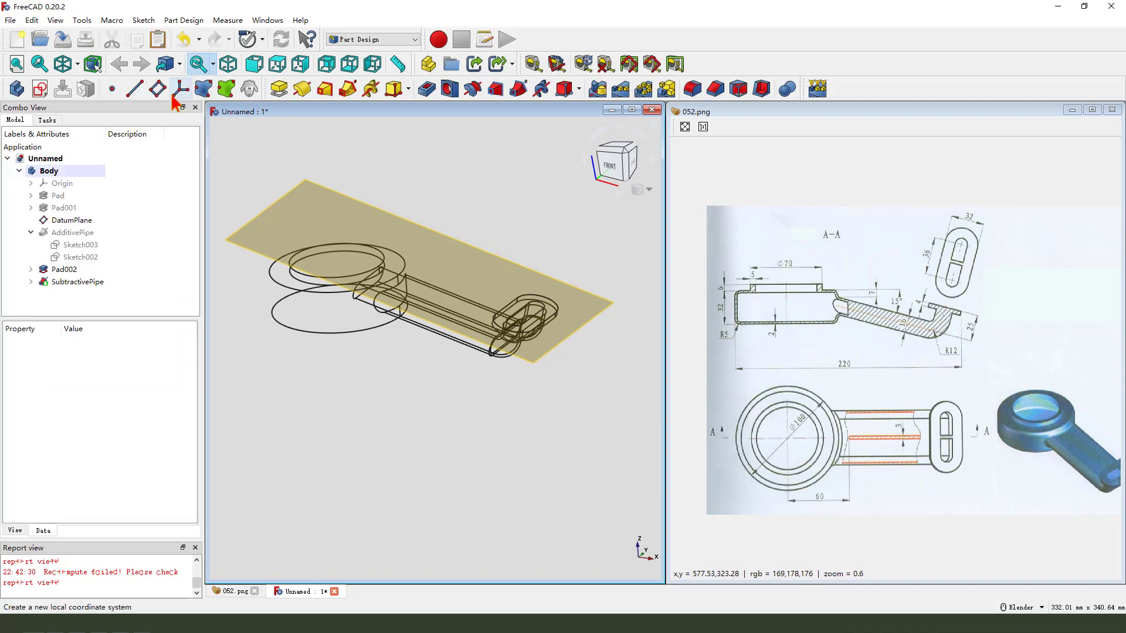
# Restore the As is display style, then reopen the subtractive pipe and accept it again
pyautogui.click(78, 64)
pyautogui.click(79, 85)
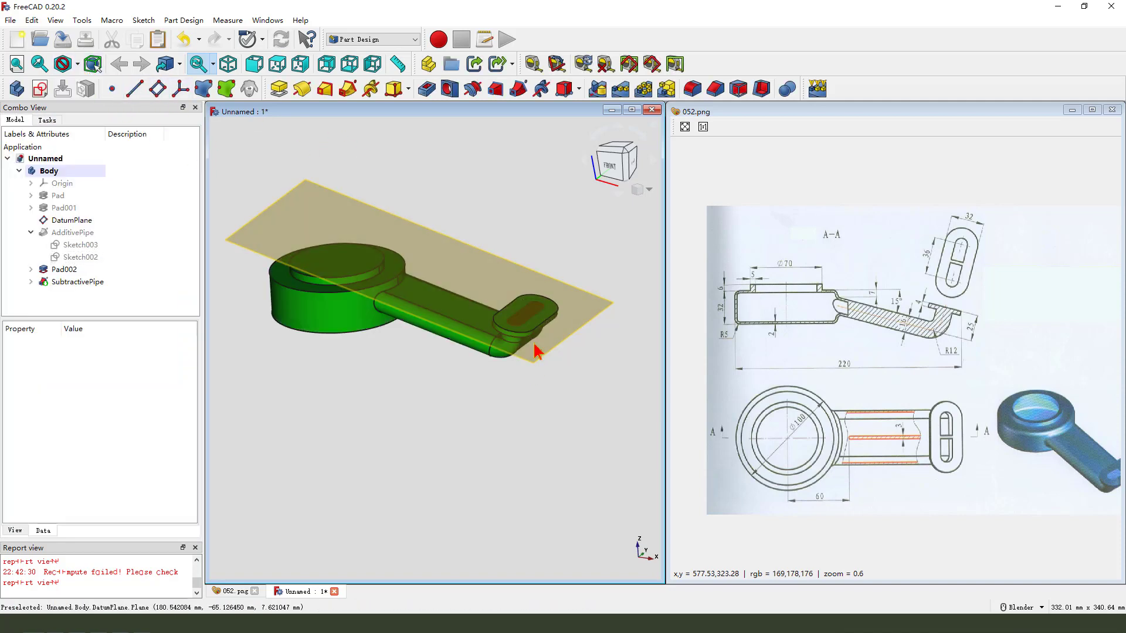
pyautogui.doubleClick(75, 280)
pyautogui.click(77, 147)
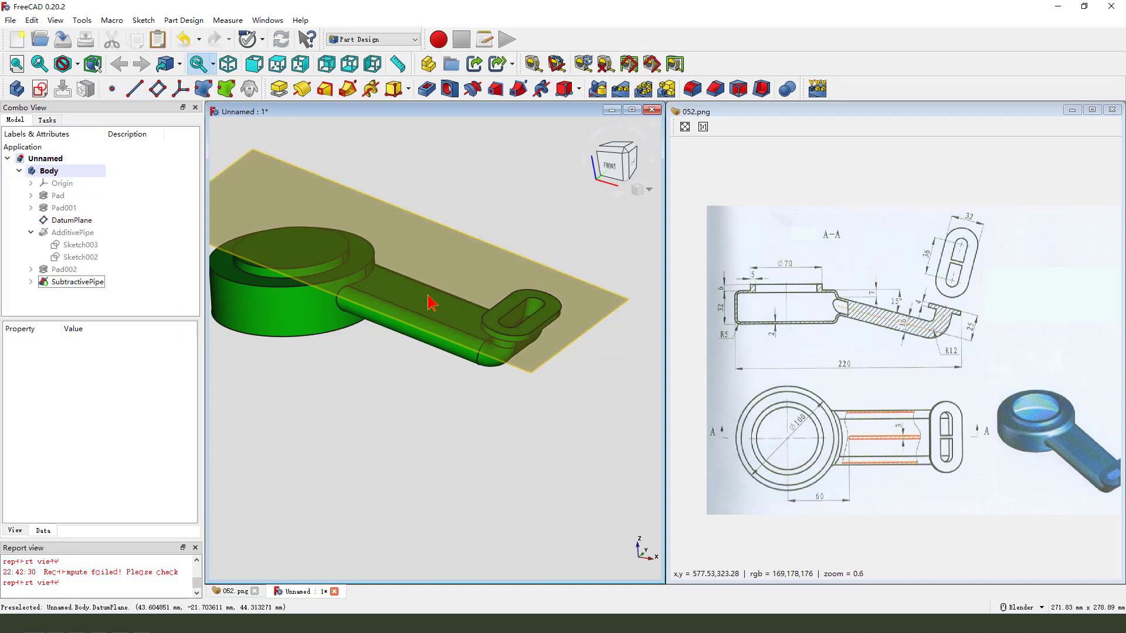
# Hide the inclined datum plane
pyautogui.moveTo(427, 299); pyautogui.dragTo(464, 238, button='middle')
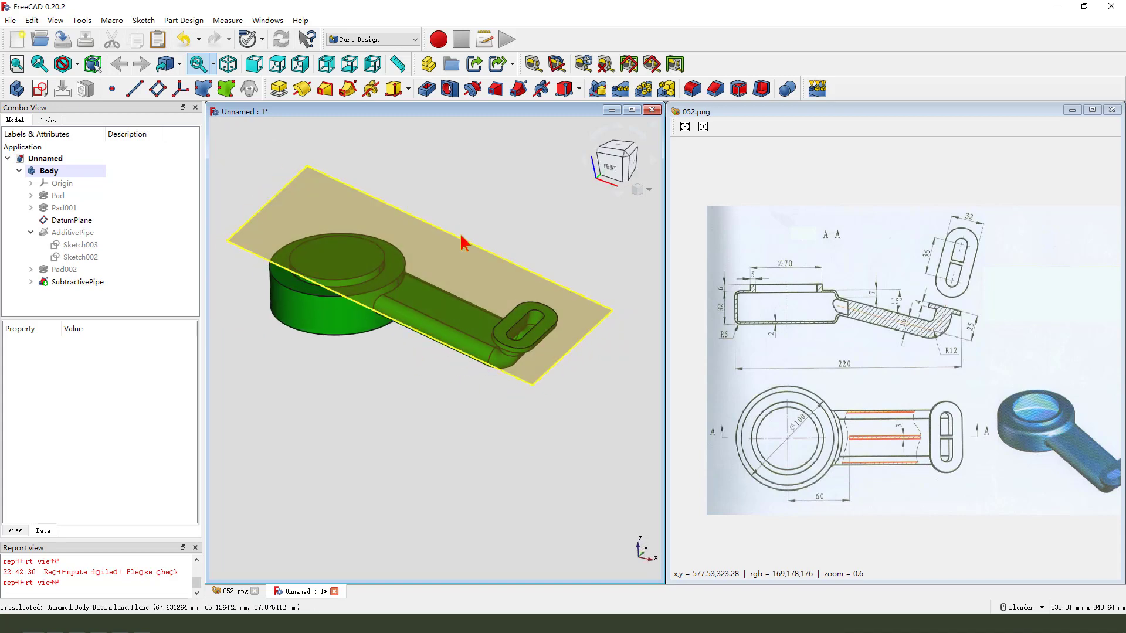
pyautogui.click(463, 243)
pyautogui.press('space')
pyautogui.moveTo(475, 353); pyautogui.dragTo(496, 376, button='middle')
pyautogui.scroll(-1, 471, 362)
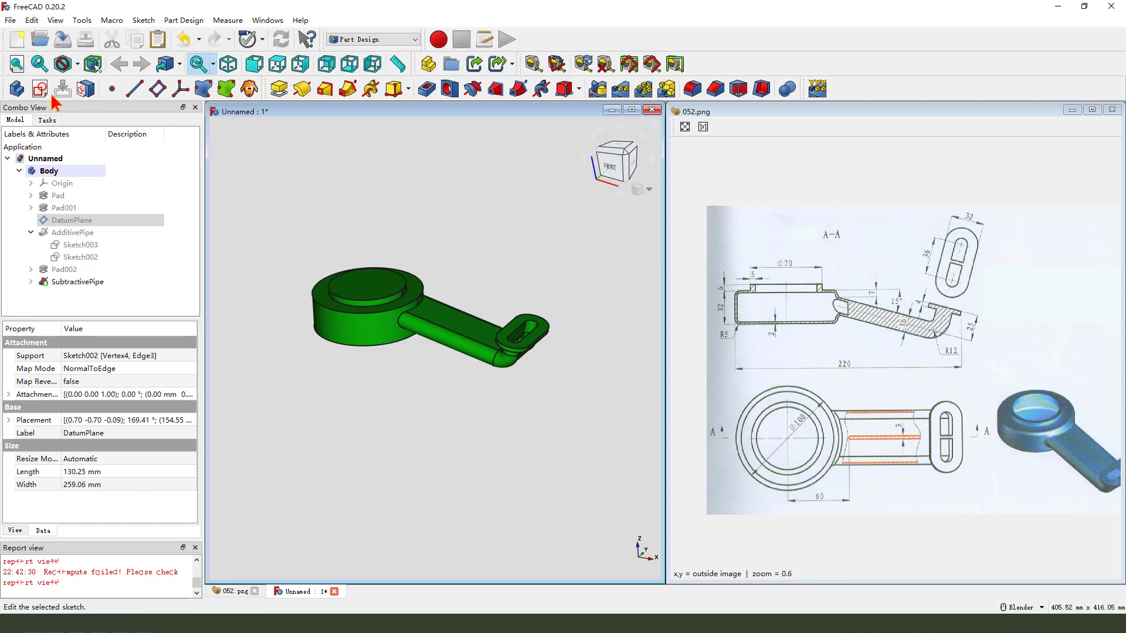
pyautogui.moveTo(734, 296); pyautogui.dragTo(821, 320)
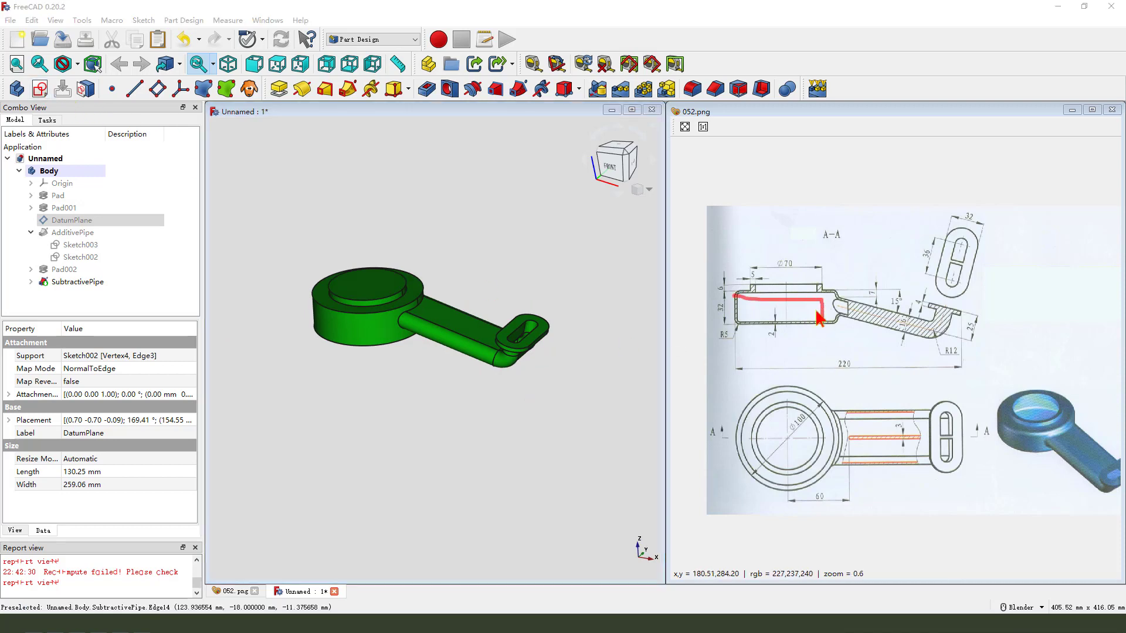
pyautogui.moveTo(791, 265)
pyautogui.mouseDown()
pyautogui.moveTo(784, 311)
pyautogui.moveTo(795, 298)
pyautogui.mouseUp()
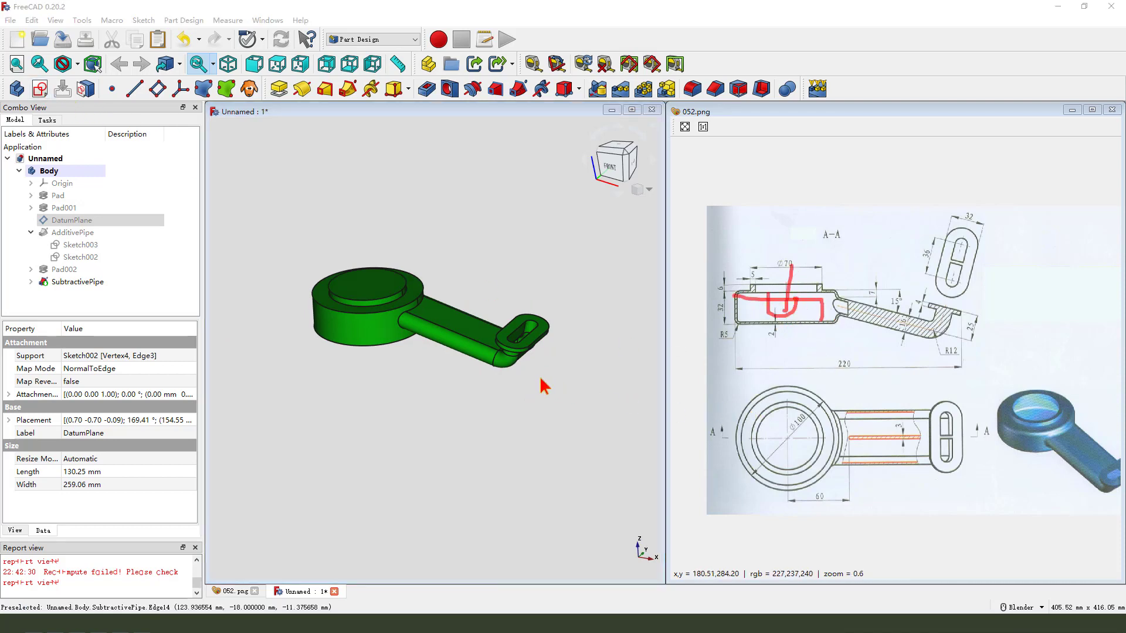
pyautogui.press('Escape')
# Show the inclined datum plane again
pyautogui.scroll(2, 519, 346)
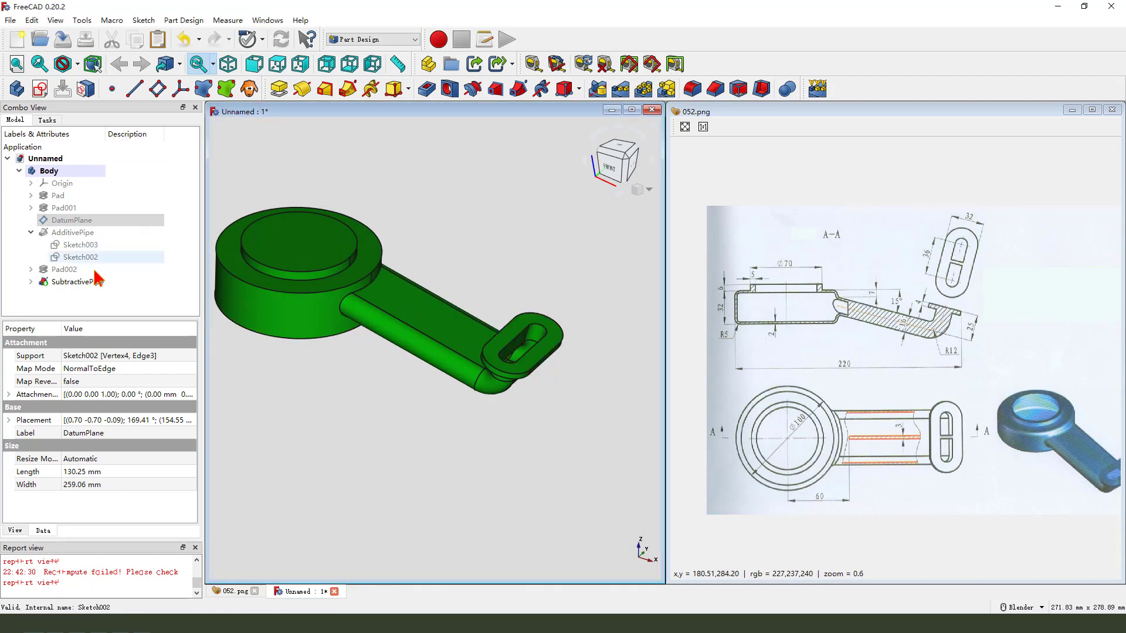
pyautogui.click(86, 221)
pyautogui.press('space')
pyautogui.click(555, 228)
pyautogui.scroll(-2, 407, 285)
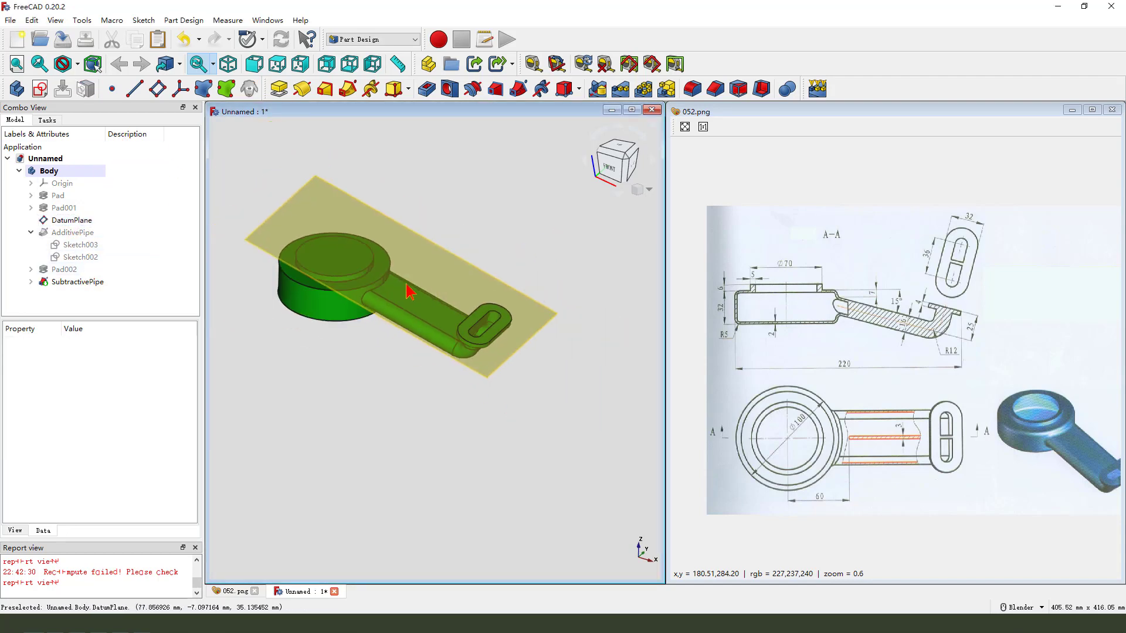
# Create a new sketch on the inclined datum plane and switch it to section view
pyautogui.click(449, 254)
pyautogui.click(495, 287)
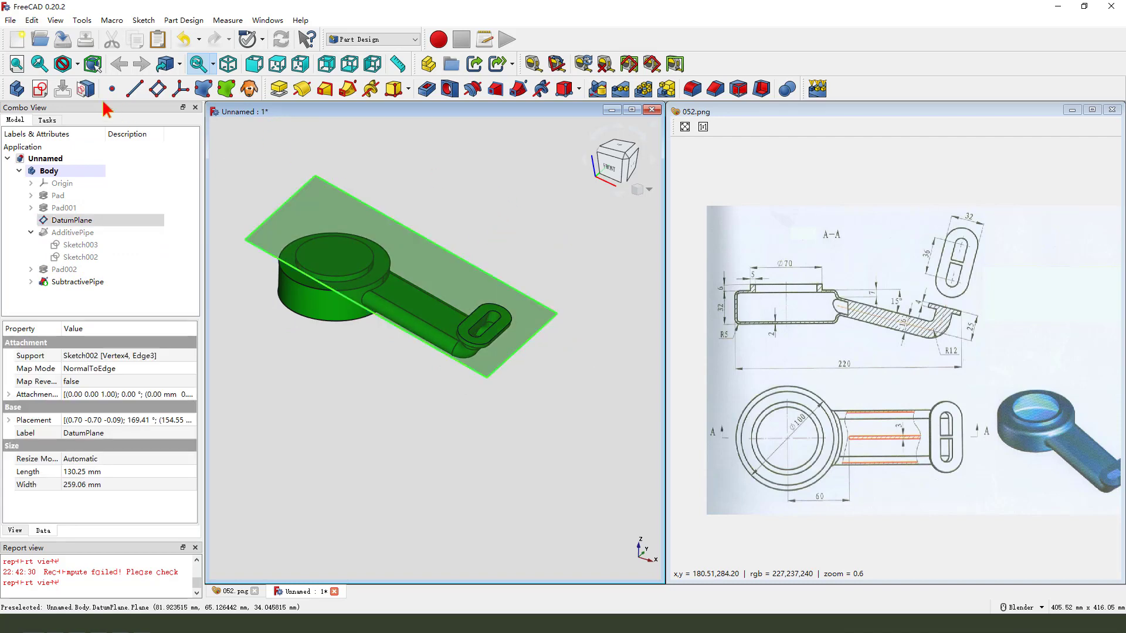
pyautogui.click(40, 88)
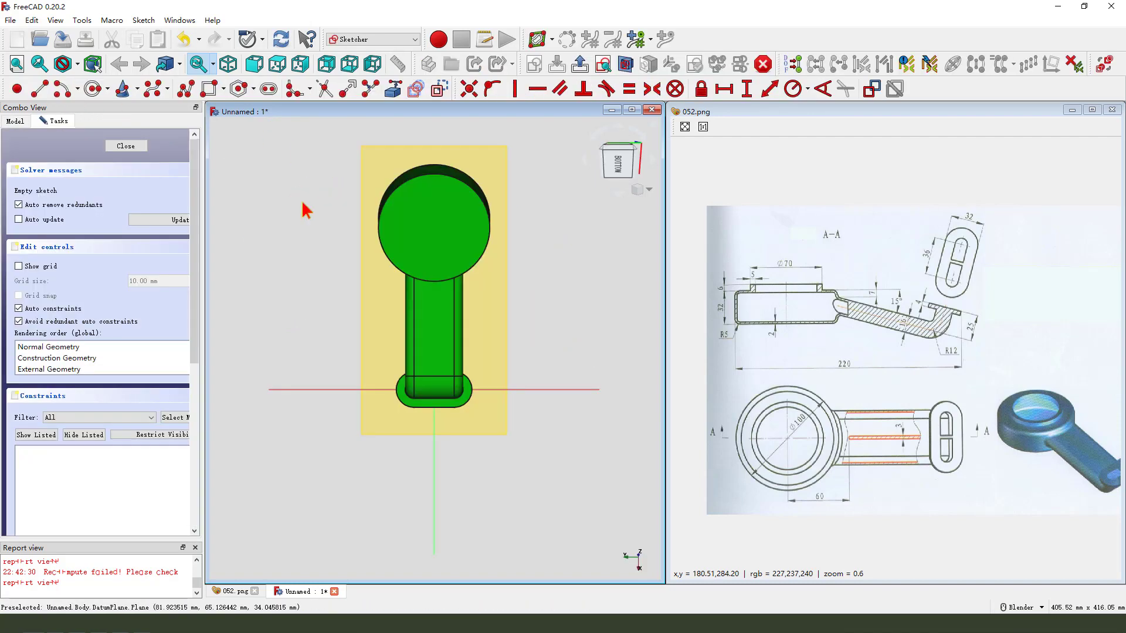
pyautogui.click(625, 64)
pyautogui.scroll(4, 442, 428)
pyautogui.scroll(2, 442, 431)
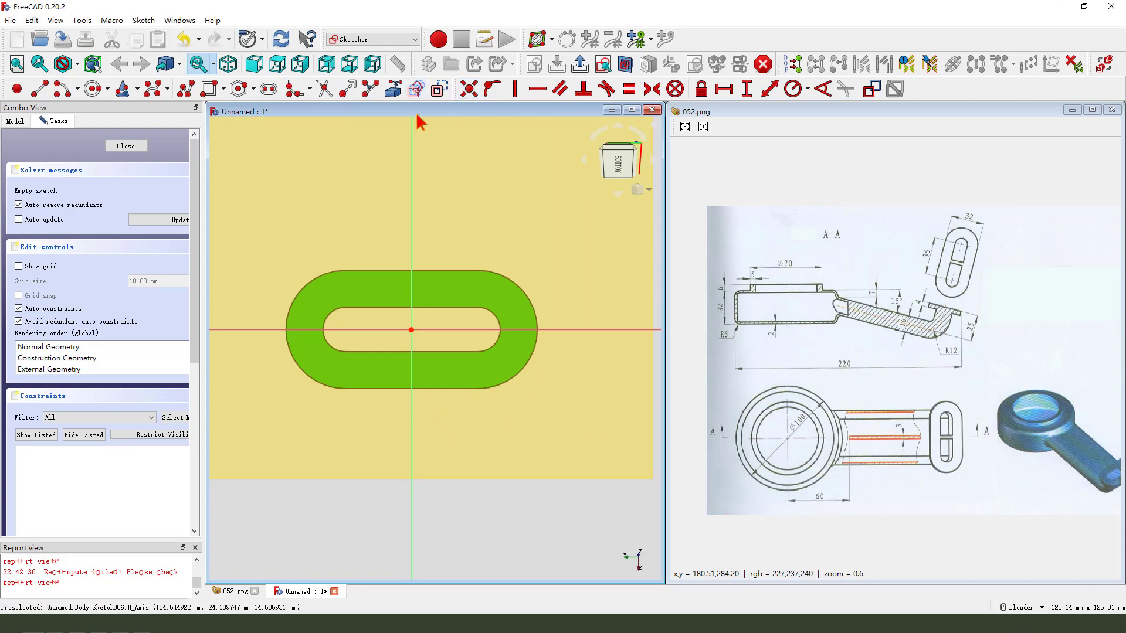
# Project the two long straight edges of the inner slot into the sketch as external geometry
pyautogui.click(394, 90)
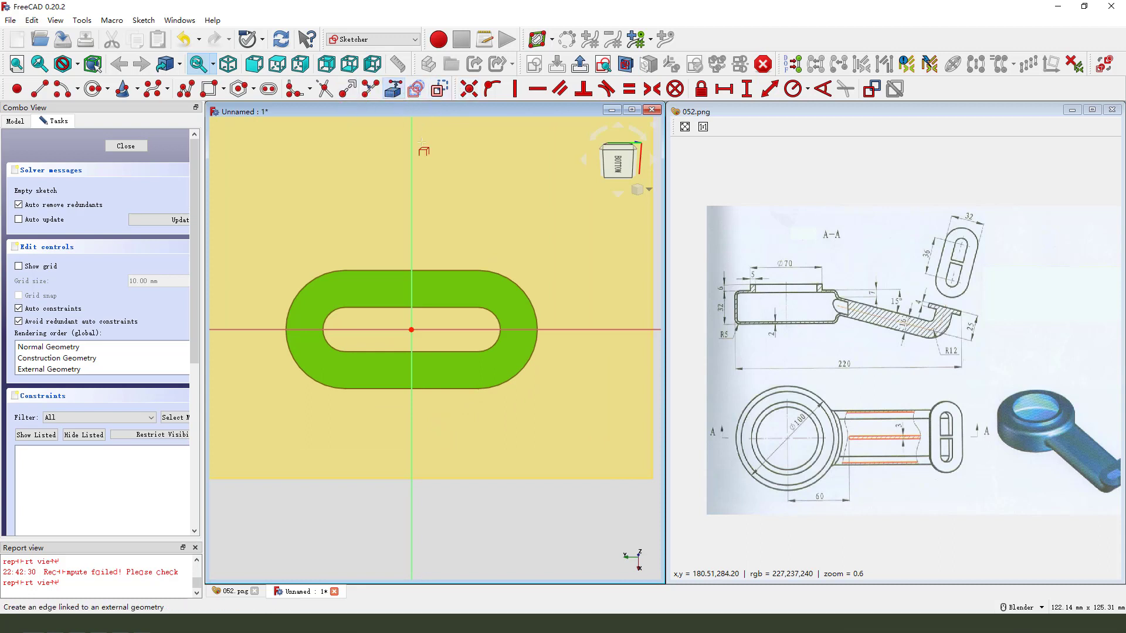
pyautogui.click(444, 308)
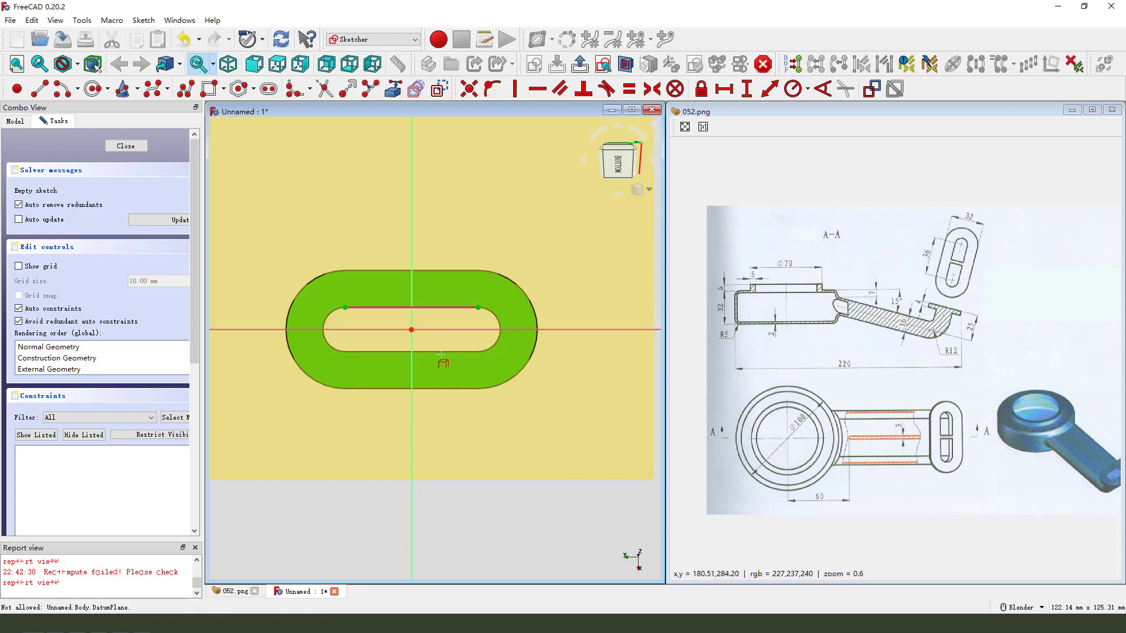
pyautogui.scroll(3, 441, 354)
pyautogui.click(438, 350)
pyautogui.scroll(-4, 445, 352)
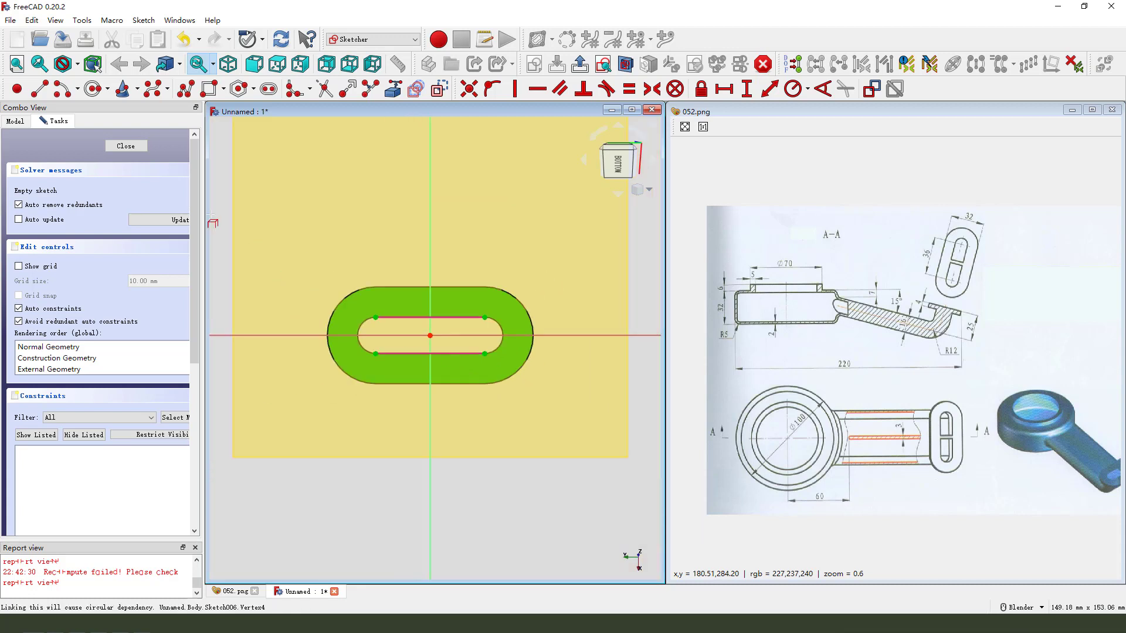
# Draw a rectangle about 17 mm high across the middle of the inner slot, enclosing the sketch origin
pyautogui.click(209, 89)
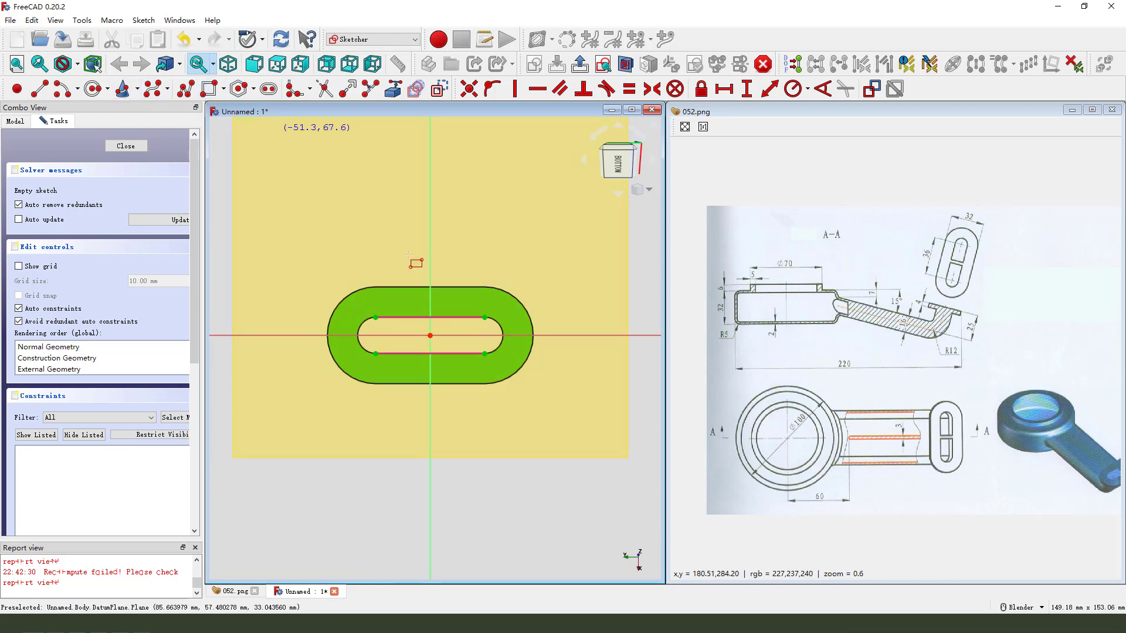
pyautogui.click(417, 309)
pyautogui.click(446, 365)
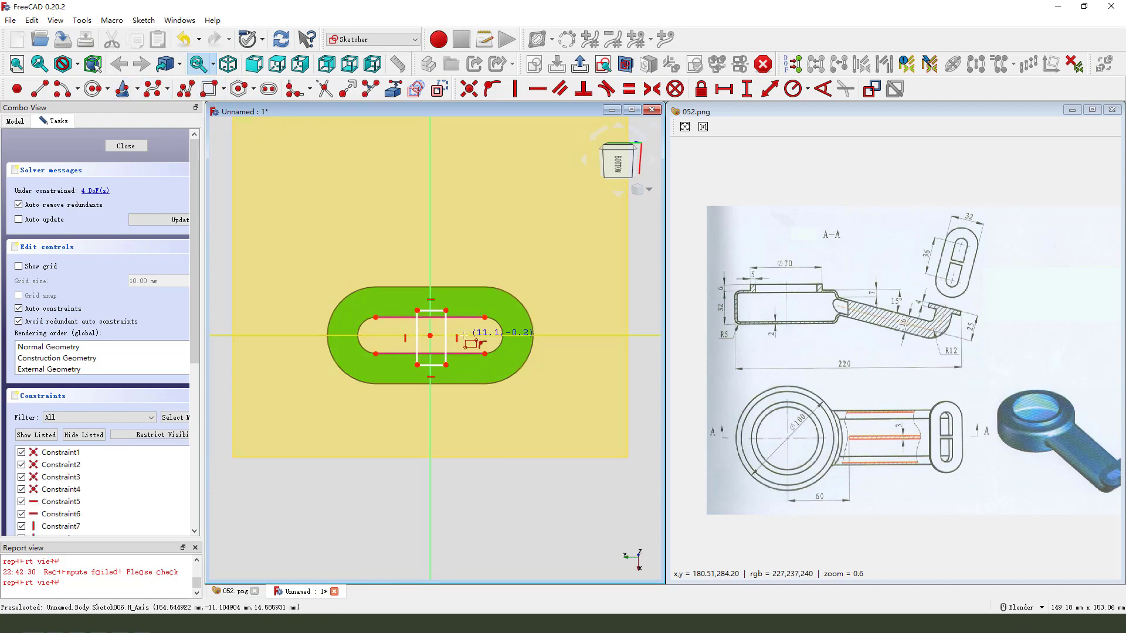
pyautogui.scroll(3, 449, 333)
# Constrain two opposite corners of the rectangle symmetrically about the sketch origin
pyautogui.click(443, 292)
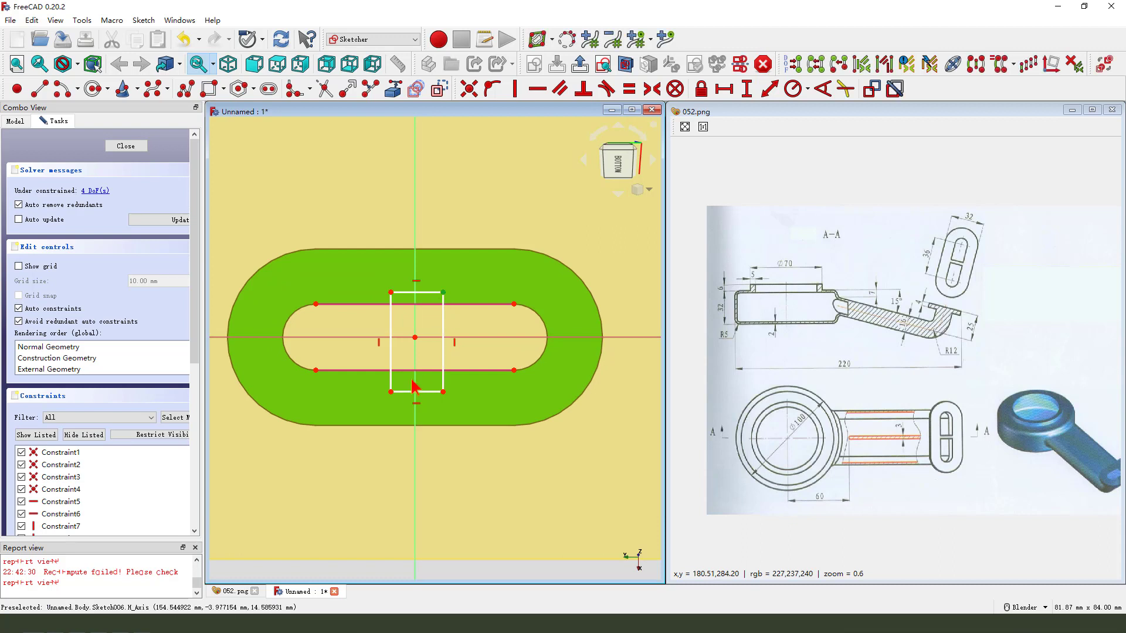
pyautogui.click(391, 392)
pyautogui.click(414, 337)
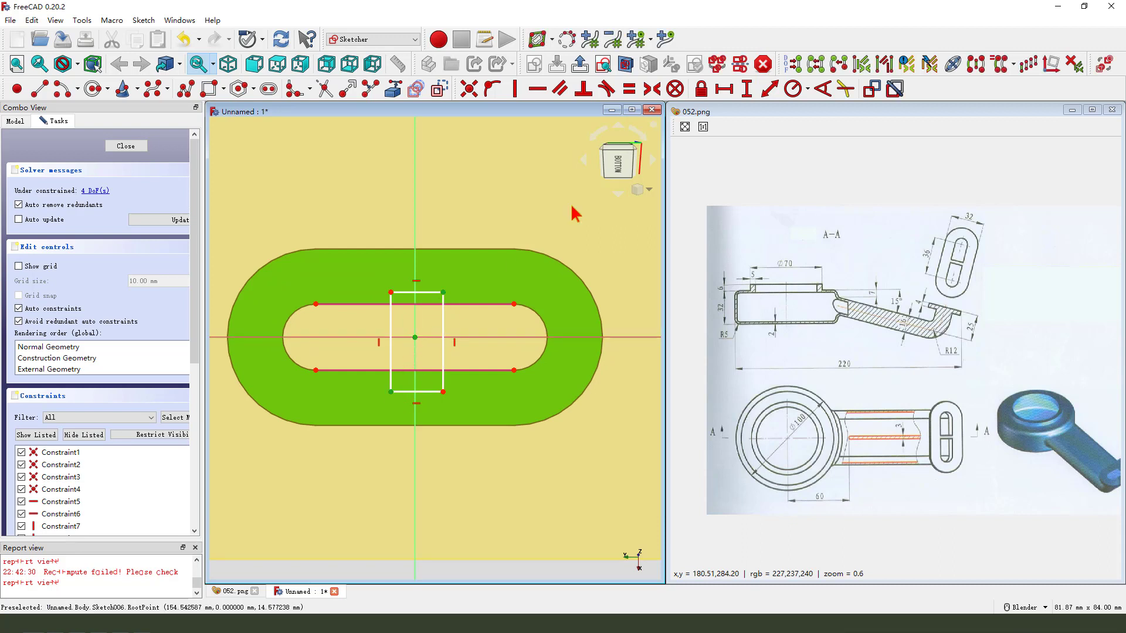
pyautogui.click(651, 88)
# Constrain the rectangle's horizontal width to 3 mm and move the dimension label above the pad outline
pyautogui.click(428, 290)
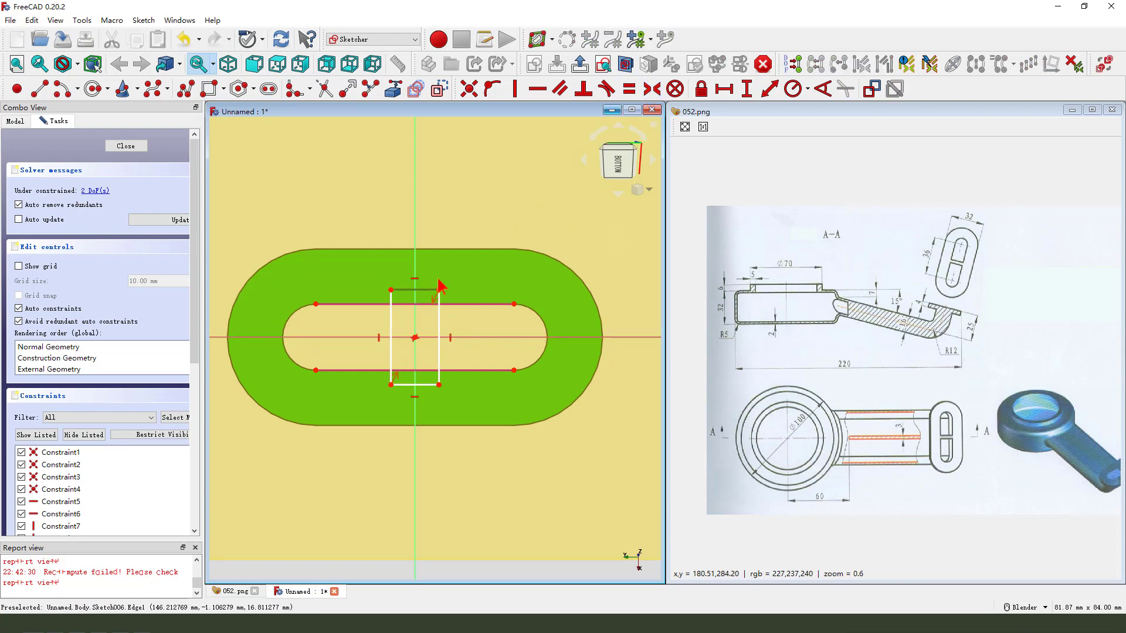
pyautogui.click(724, 88)
pyautogui.write('3.72')
pyautogui.press('Return')
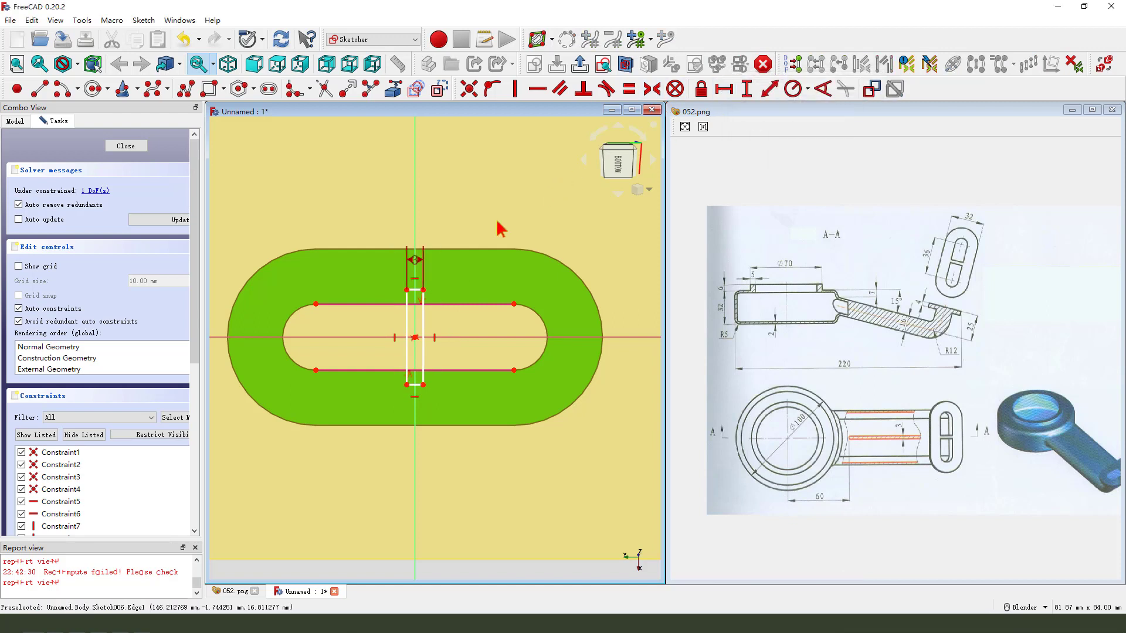
pyautogui.moveTo(420, 267); pyautogui.dragTo(447, 226)
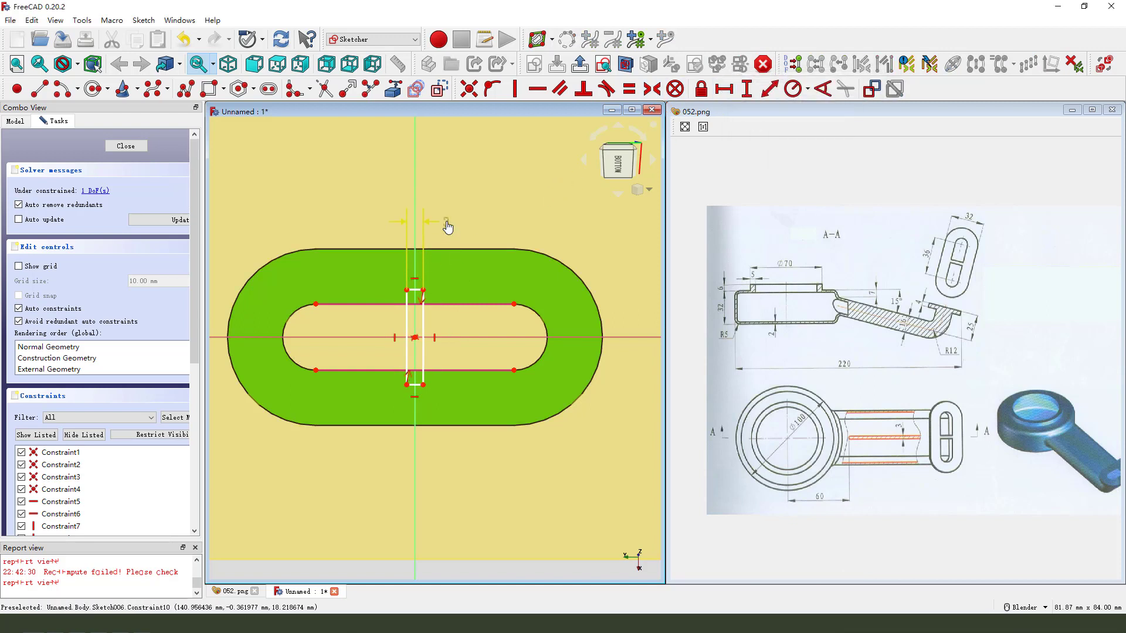
# Constrain the rectangle's vertical height to 12 mm
pyautogui.click(423, 329)
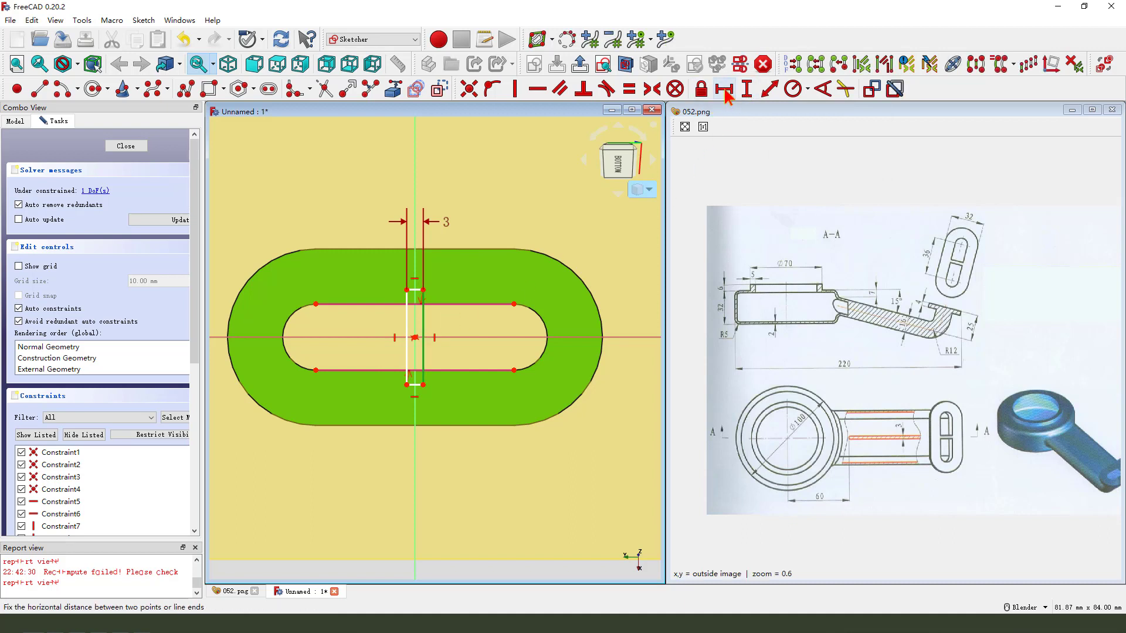
pyautogui.click(746, 89)
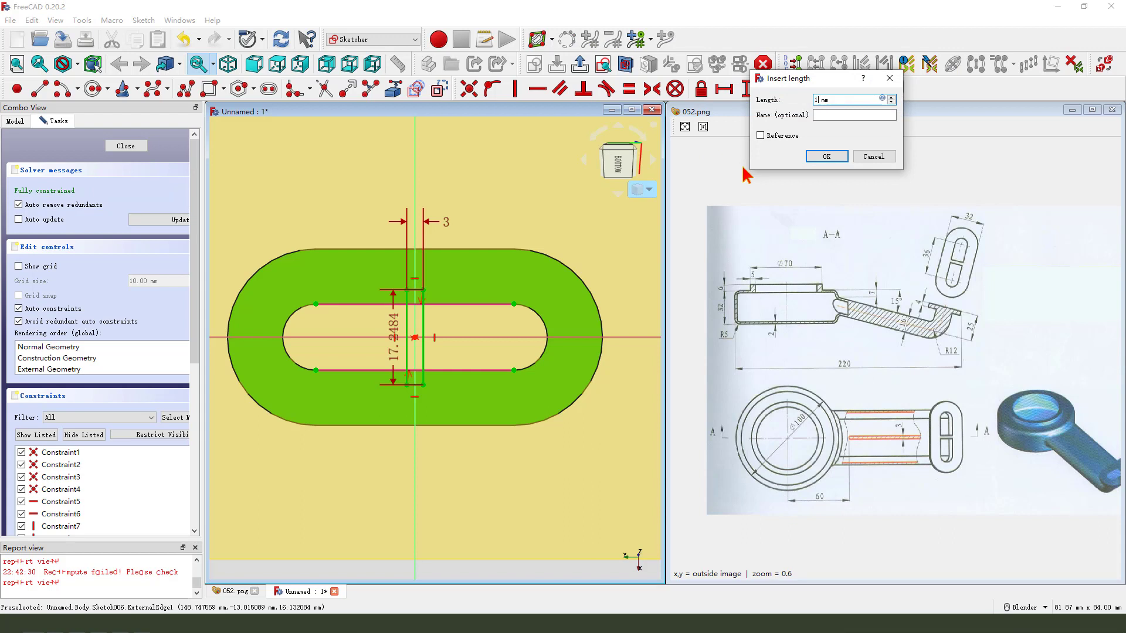
pyautogui.write('1')
pyautogui.press('Return')
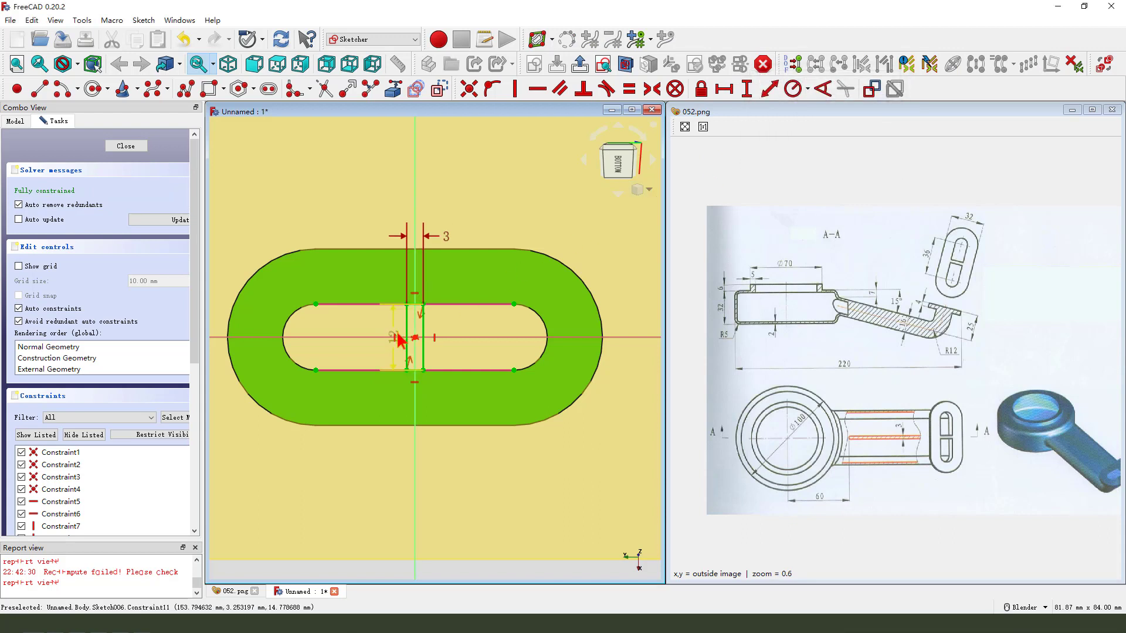
# Set the rib rectangle's vertical height to 13 mm and finish the sketch
pyautogui.doubleClick(398, 338)
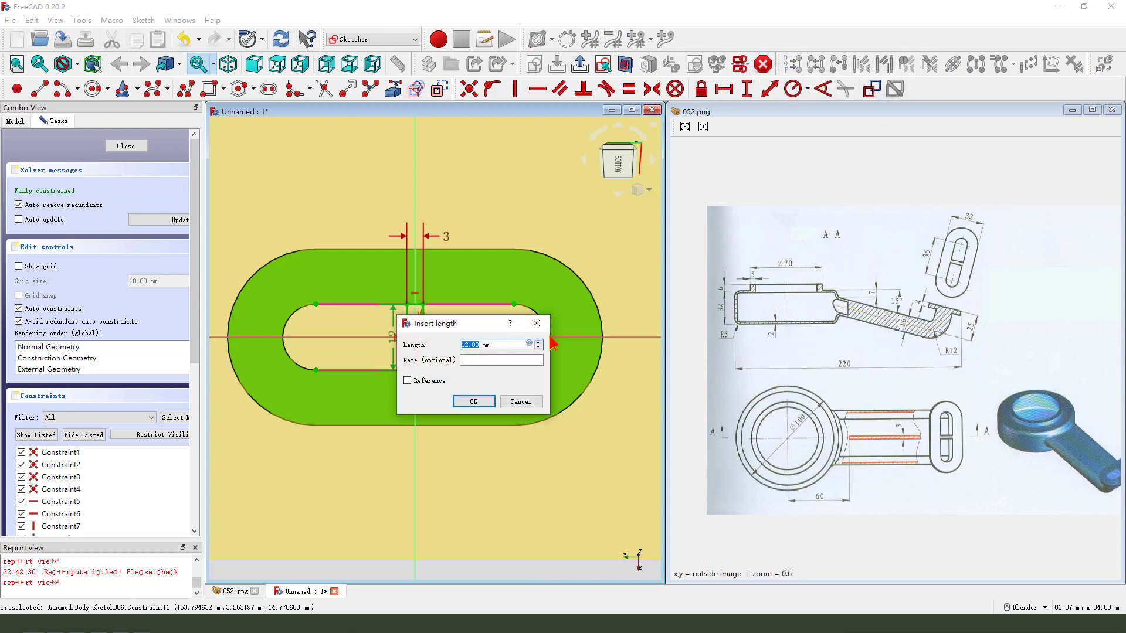
pyautogui.press('Return')
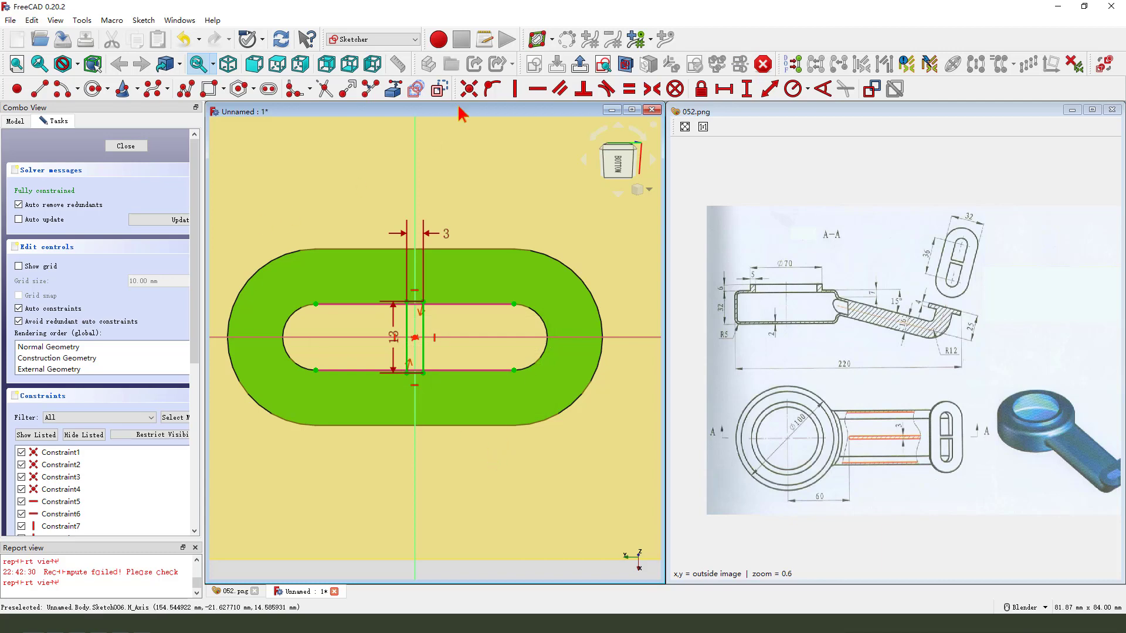
pyautogui.click(580, 64)
# Sweep the rib rectangle as an Additive Pipe along the arm's path sketch, Sketch002, to divide the hollow slot
pyautogui.scroll(2, 472, 349)
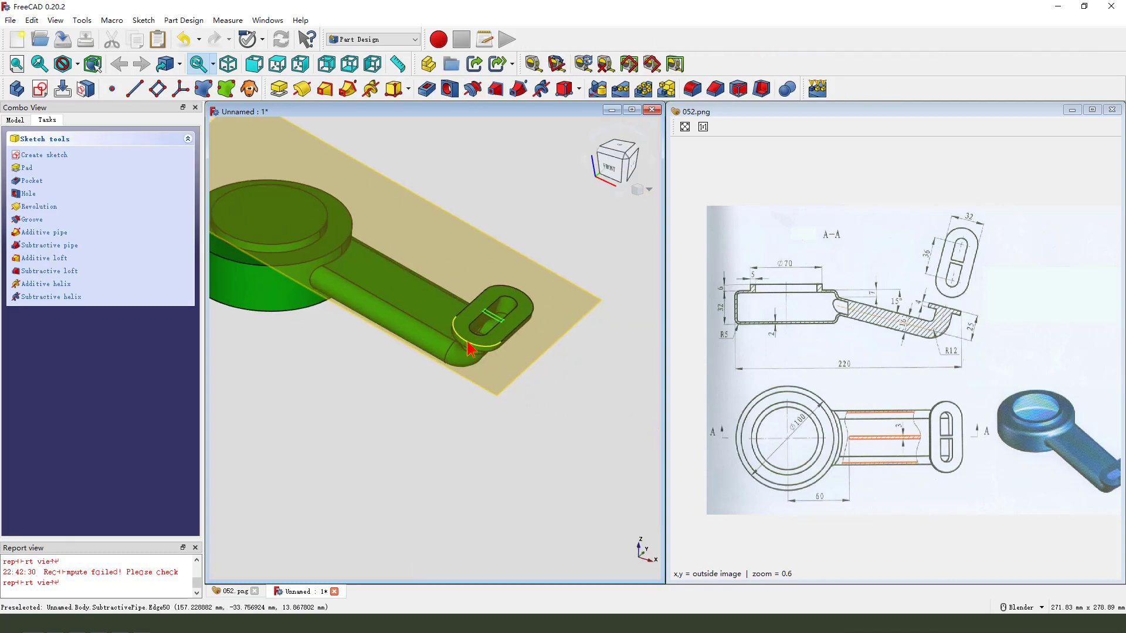
pyautogui.click(346, 97)
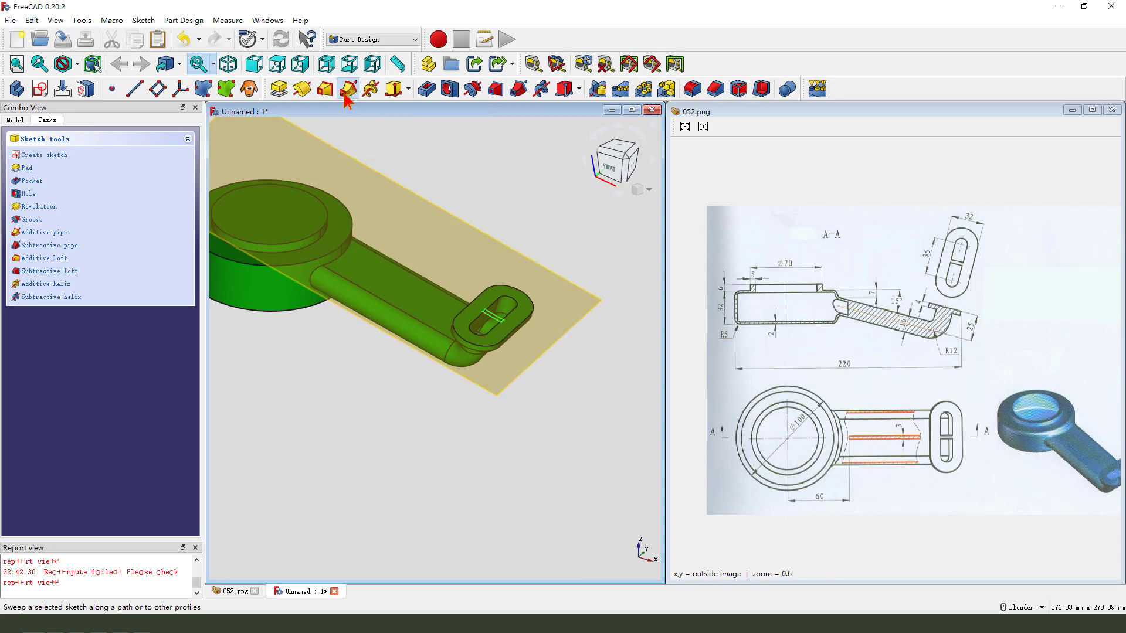
pyautogui.scroll(-3, 535, 346)
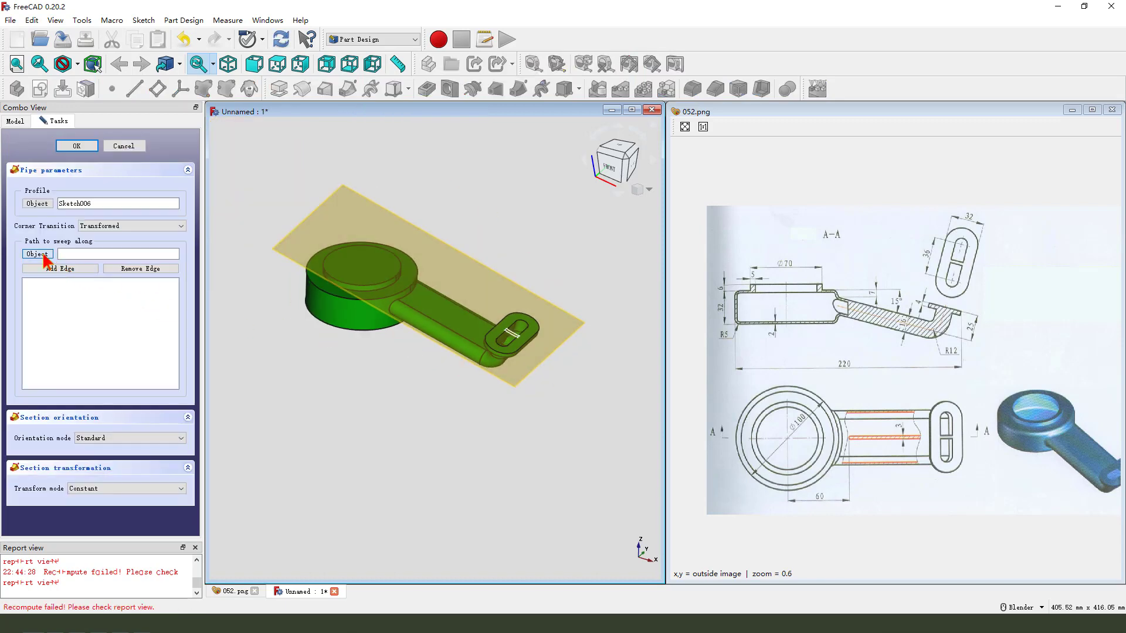
pyautogui.click(16, 121)
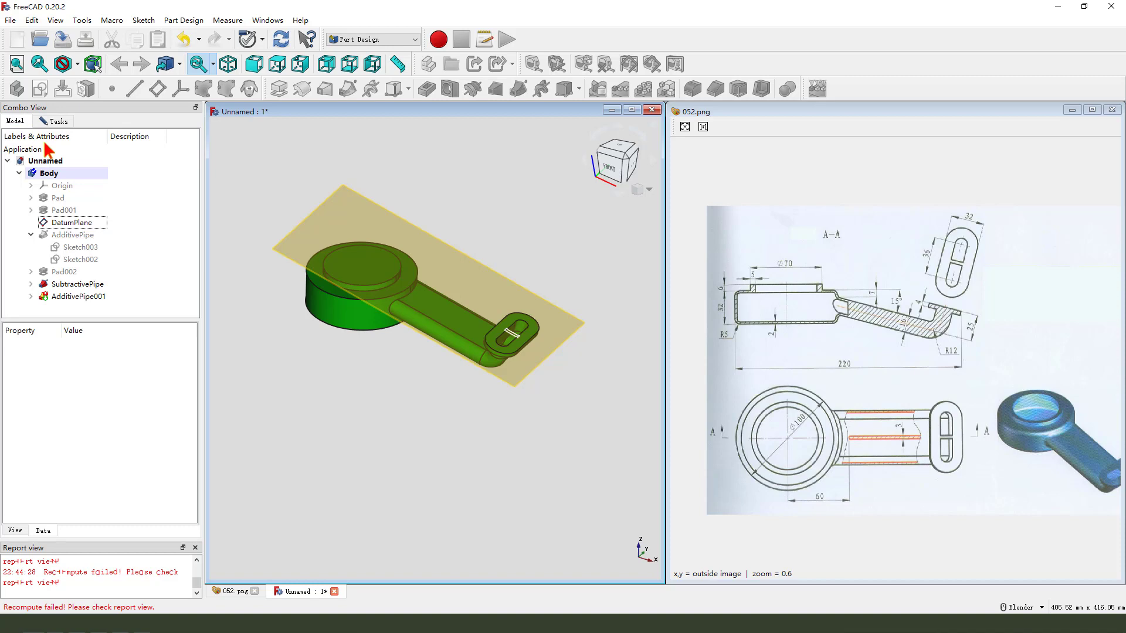
pyautogui.doubleClick(81, 259)
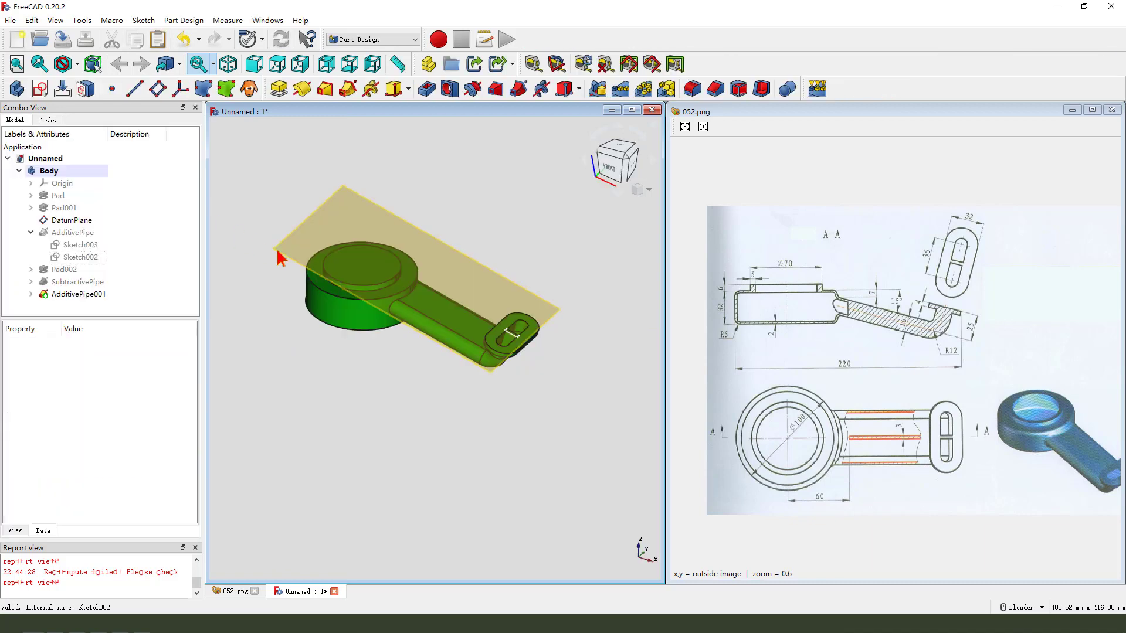
pyautogui.click(126, 146)
pyautogui.scroll(6, 446, 349)
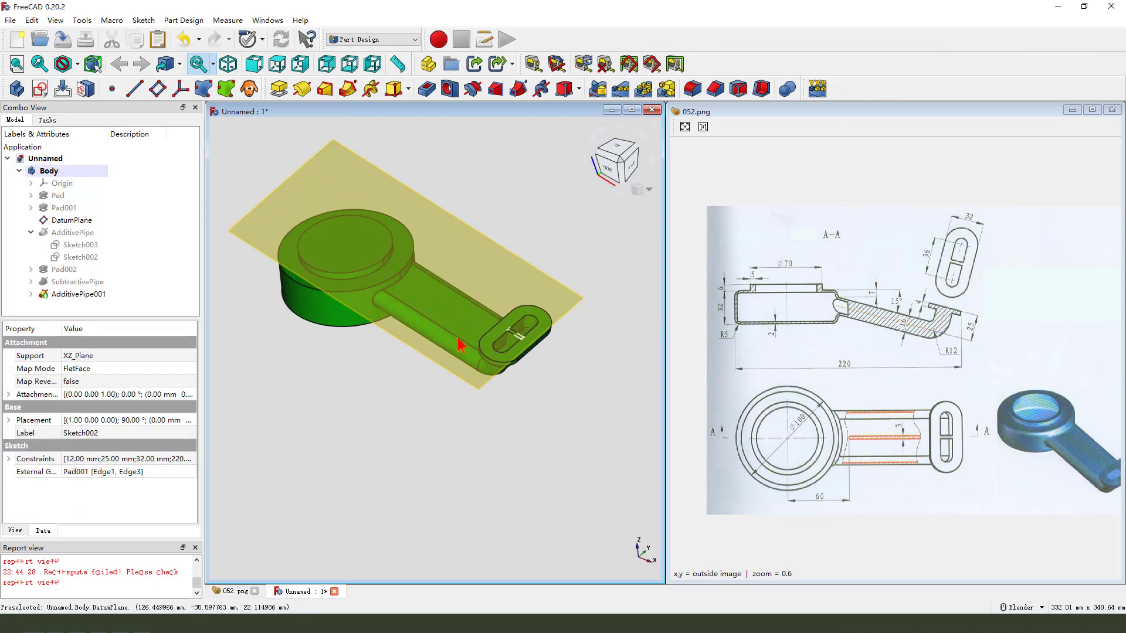
pyautogui.scroll(-3, 520, 359)
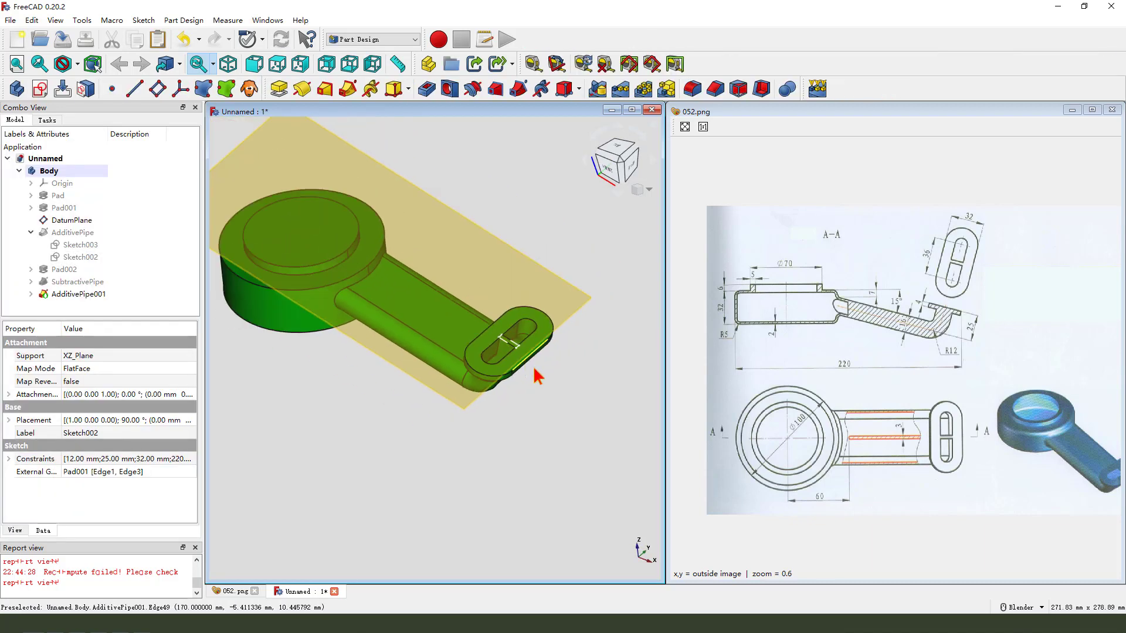
# Hide the rib's profile sketch and the datum plane
pyautogui.click(546, 428)
pyautogui.scroll(-1, 469, 329)
pyautogui.click(31, 295)
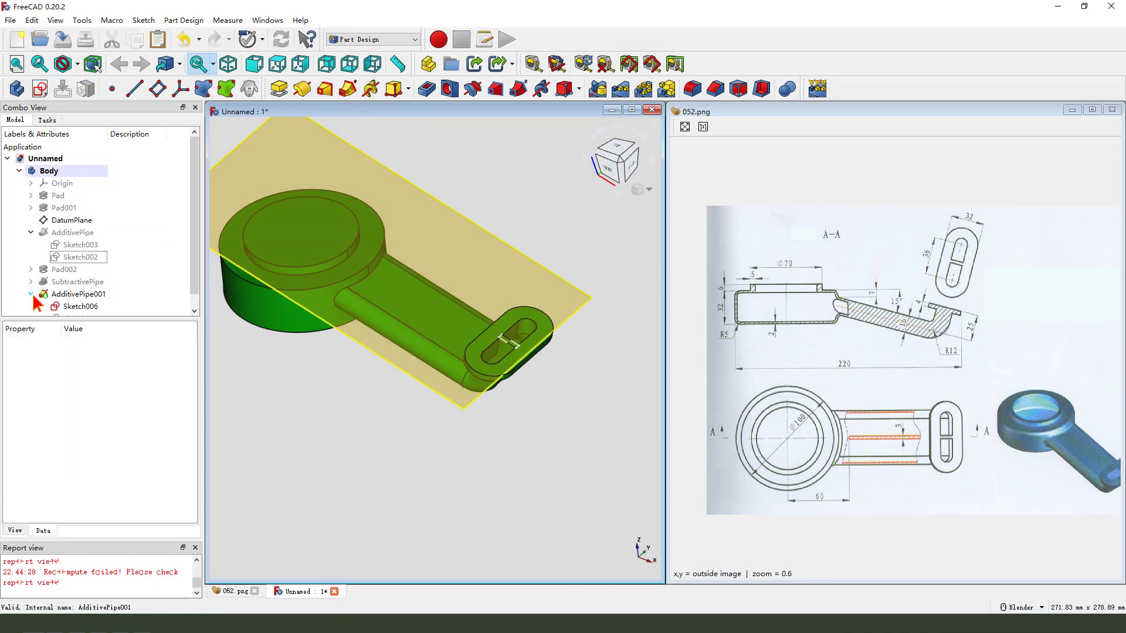
pyautogui.click(68, 307)
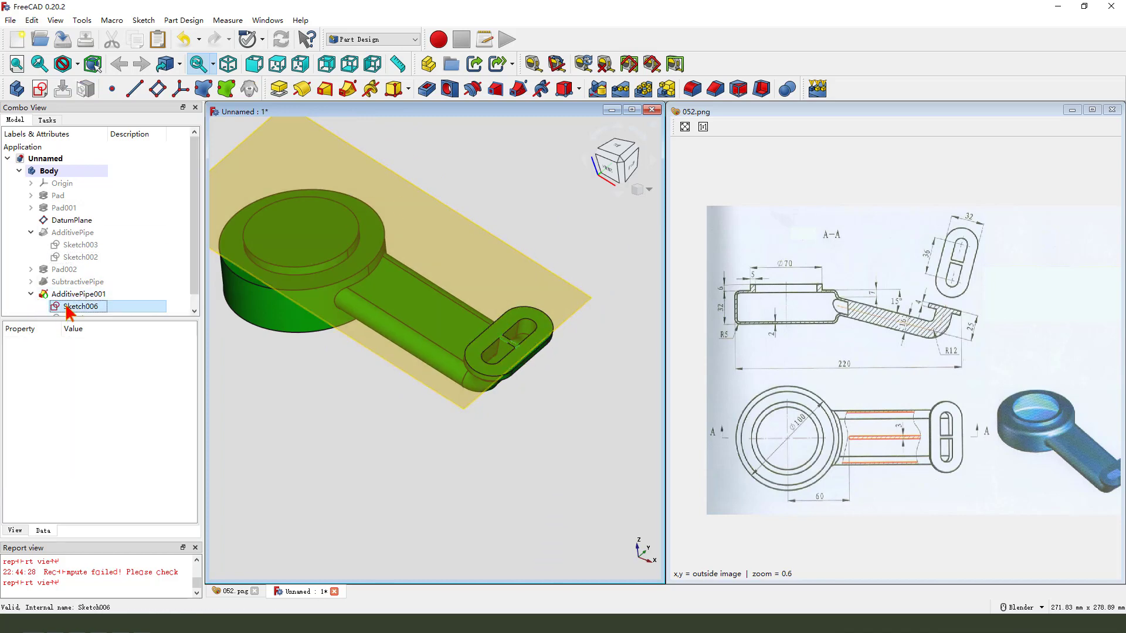
pyautogui.click(519, 256)
pyautogui.press('space')
pyautogui.moveTo(518, 404)
pyautogui.mouseDown(button='middle')
pyautogui.moveTo(563, 375)
pyautogui.moveTo(606, 382)
pyautogui.moveTo(530, 396)
pyautogui.moveTo(556, 409)
pyautogui.moveTo(567, 390)
pyautogui.mouseUp(button='middle')
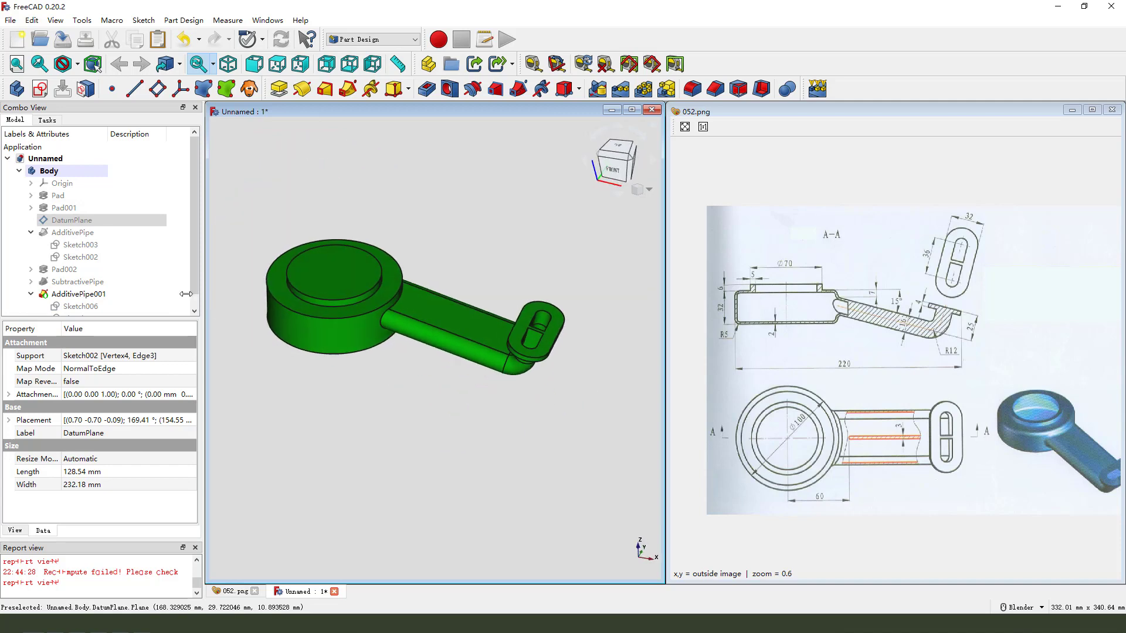
pyautogui.moveTo(750, 261)
pyautogui.mouseDown()
pyautogui.moveTo(745, 274)
pyautogui.moveTo(850, 302)
pyautogui.moveTo(812, 273)
pyautogui.mouseUp()
pyautogui.moveTo(803, 225); pyautogui.dragTo(782, 296)
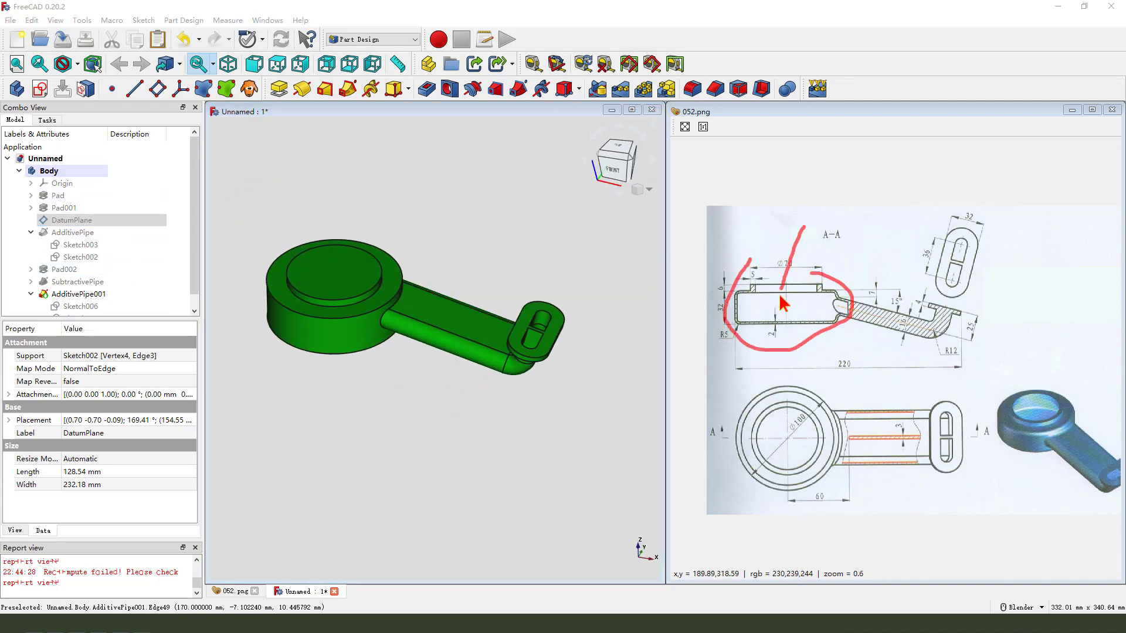
pyautogui.click(40, 89)
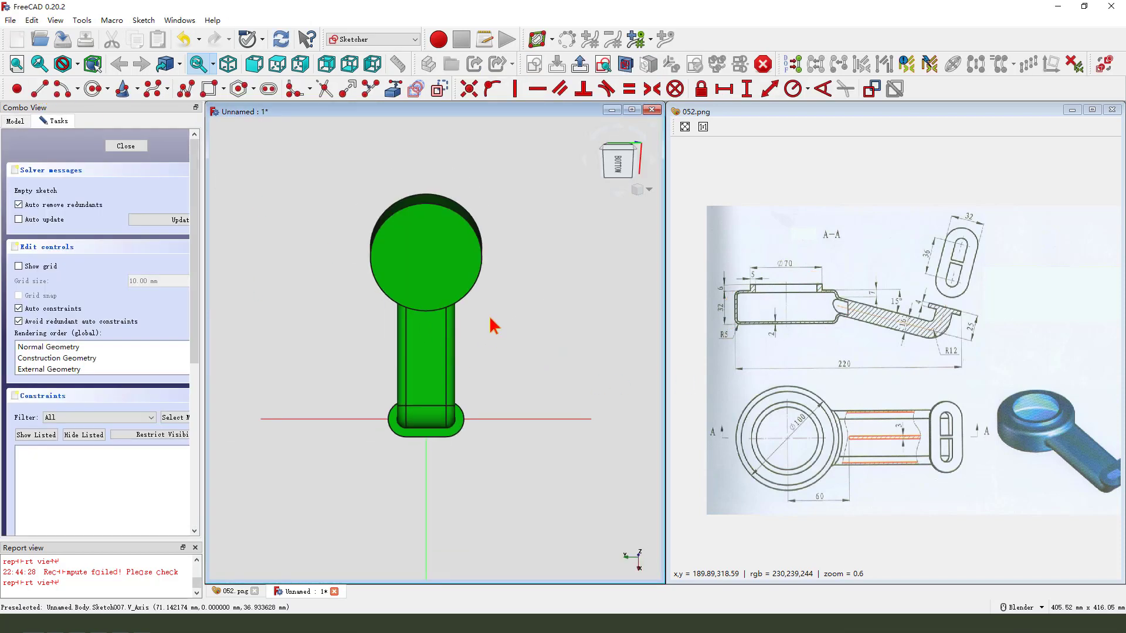
pyautogui.moveTo(490, 321)
pyautogui.mouseDown(button='middle')
pyautogui.moveTo(578, 329)
pyautogui.moveTo(601, 346)
pyautogui.mouseUp(button='middle')
pyautogui.click(125, 147)
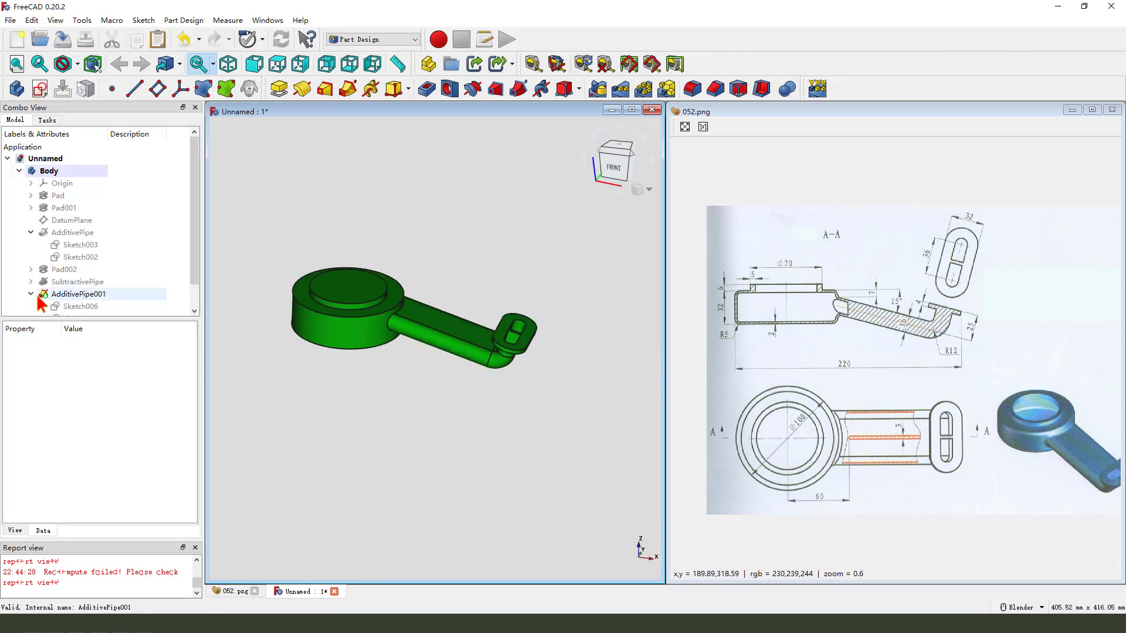
pyautogui.click(78, 306)
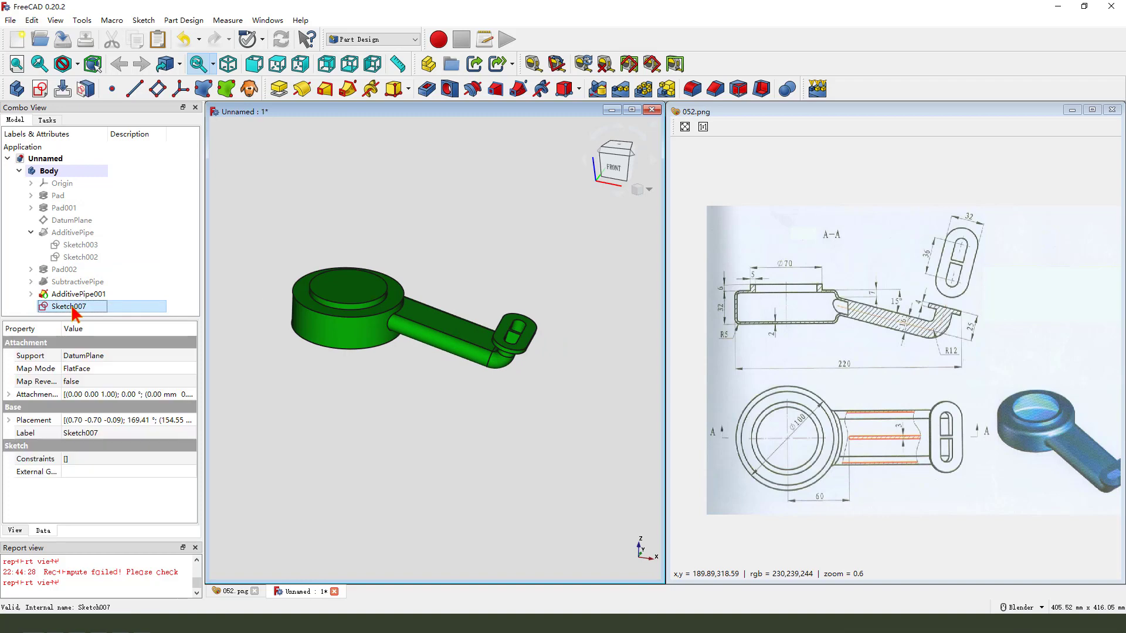
pyautogui.press('Delete')
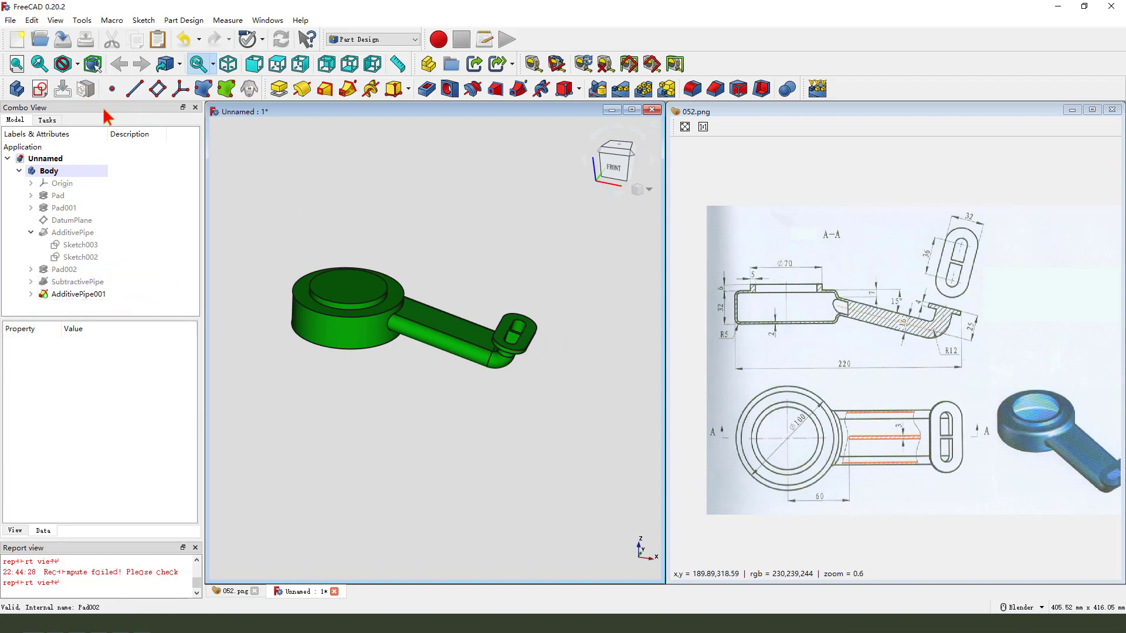
# Create a new sketch on the XY plane and show the model in section view at the sketch plane
pyautogui.click(39, 89)
pyautogui.scroll(-2, 512, 339)
pyautogui.moveTo(512, 339); pyautogui.dragTo(482, 340, button='middle')
pyautogui.click(399, 265)
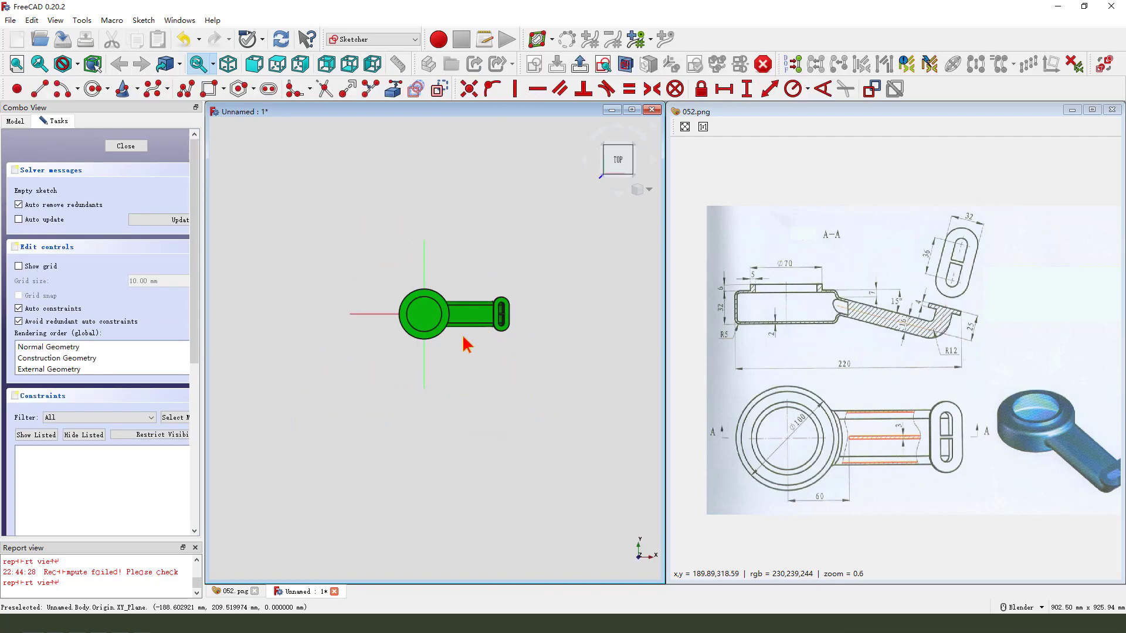
pyautogui.click(625, 64)
# Draw a circle about 55.6 mm in diameter centred on the sketch origin, inside the round base
pyautogui.click(91, 92)
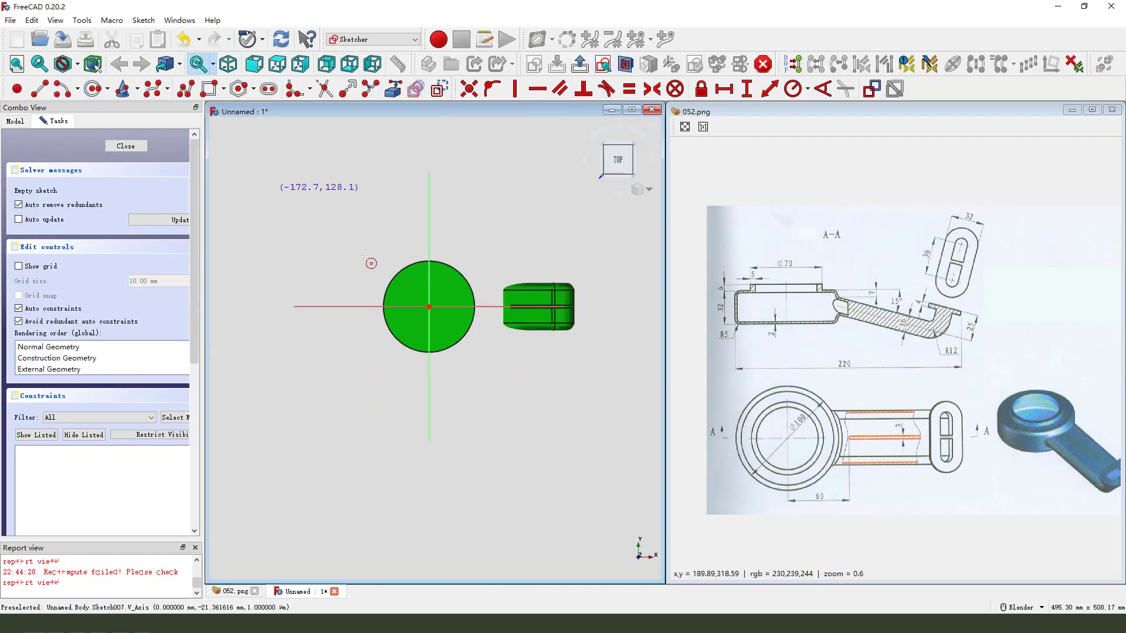
pyautogui.click(429, 306)
pyautogui.click(447, 324)
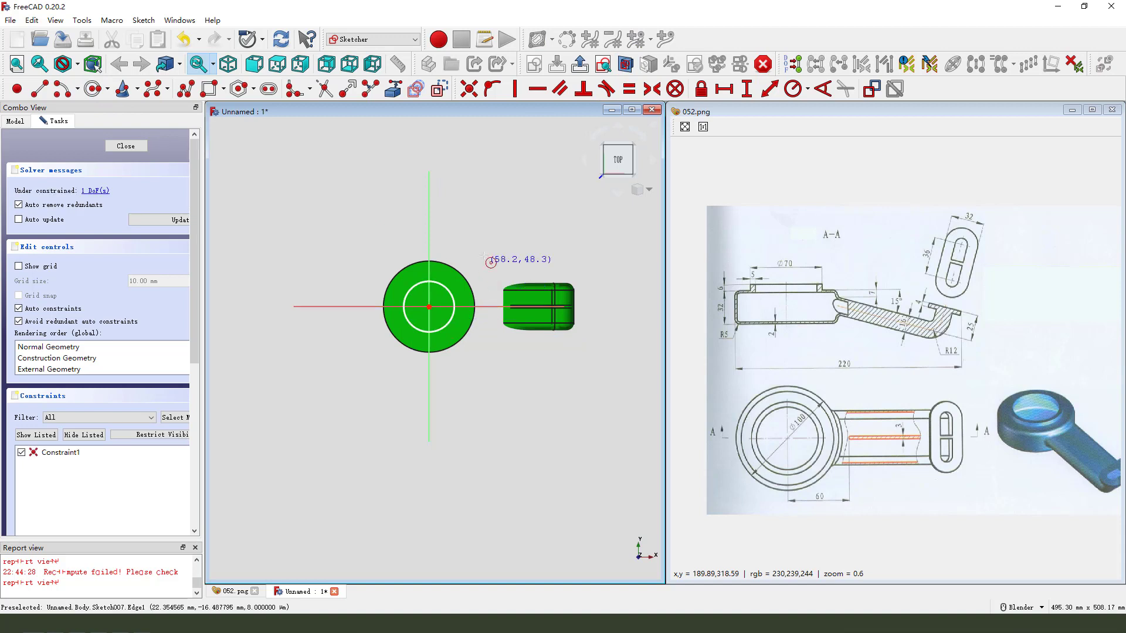
pyautogui.scroll(1, 460, 301)
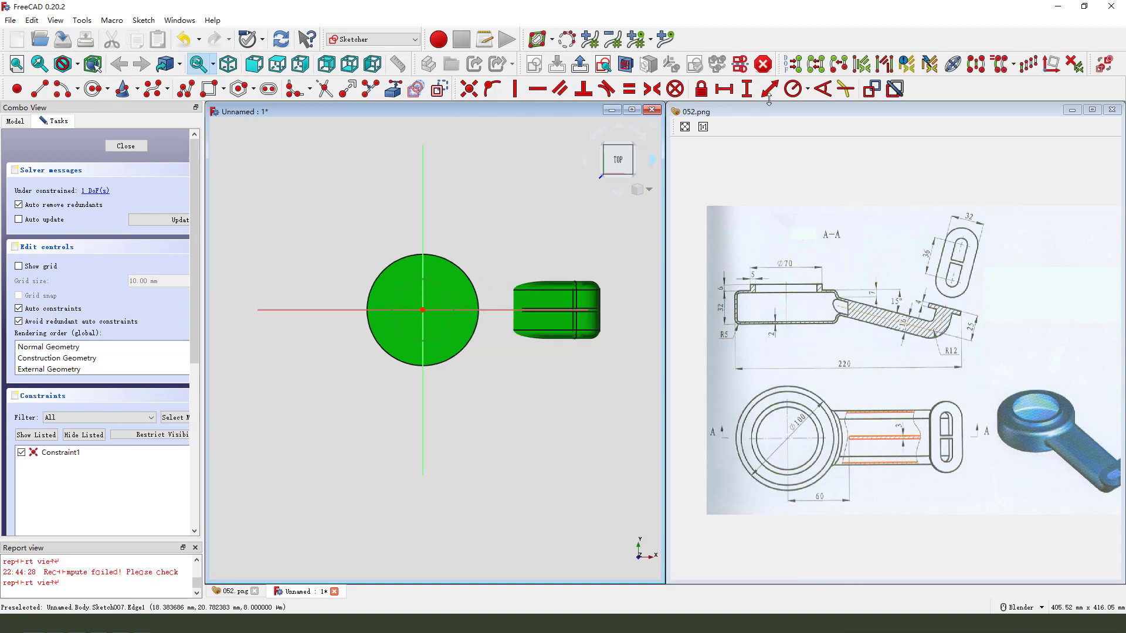
# Constrain the circle's diameter to 96 mm (100-4) and finish the sketch
pyautogui.click(809, 94)
pyautogui.click(827, 126)
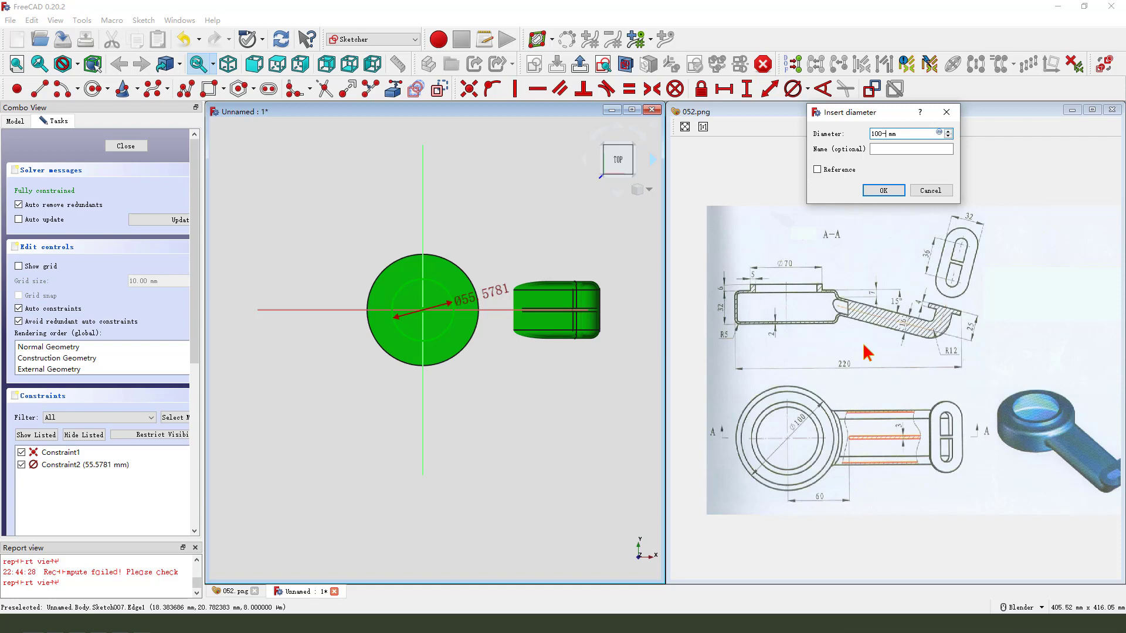
pyautogui.write('100-4')
pyautogui.press('Return')
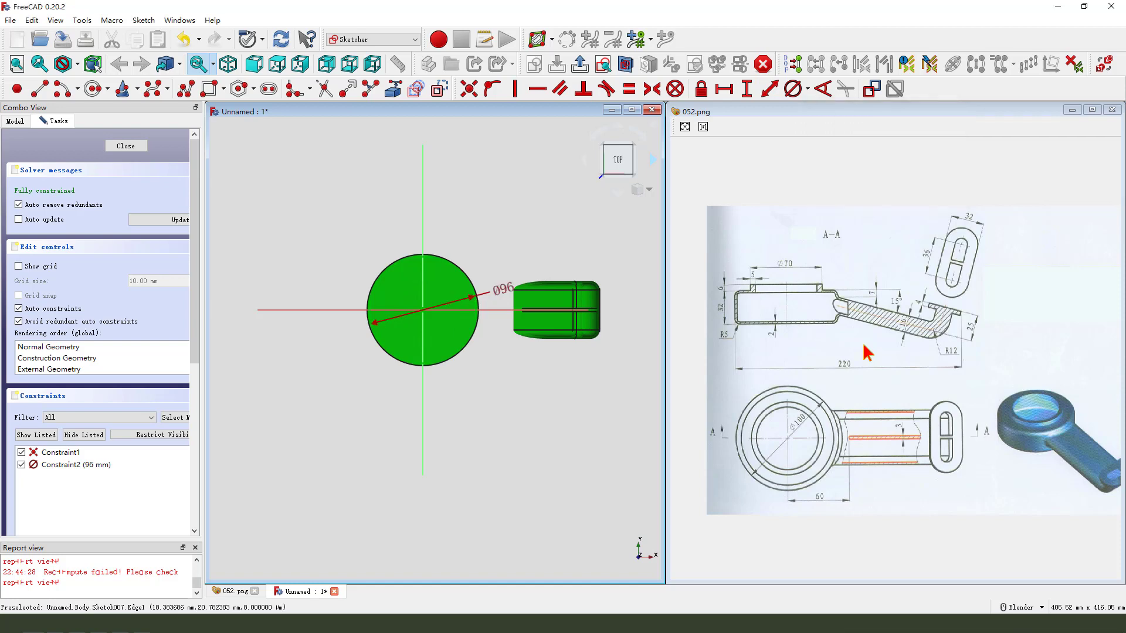
pyautogui.click(579, 66)
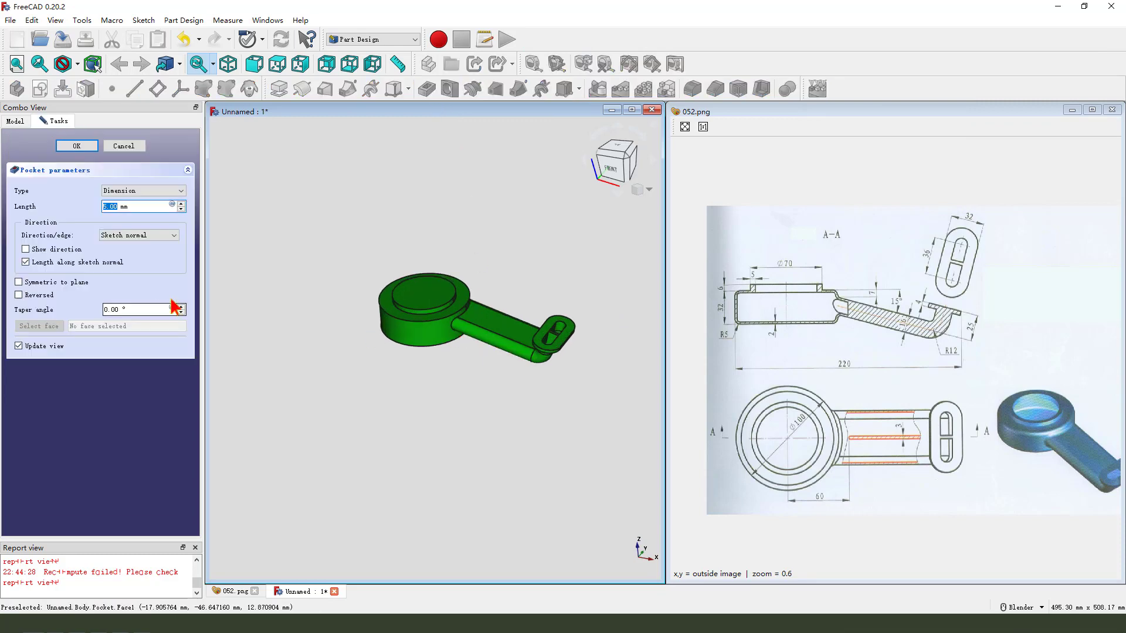
# Start a Pocket from the 96 mm circle with its type set to Two dimensions
pyautogui.click(135, 194)
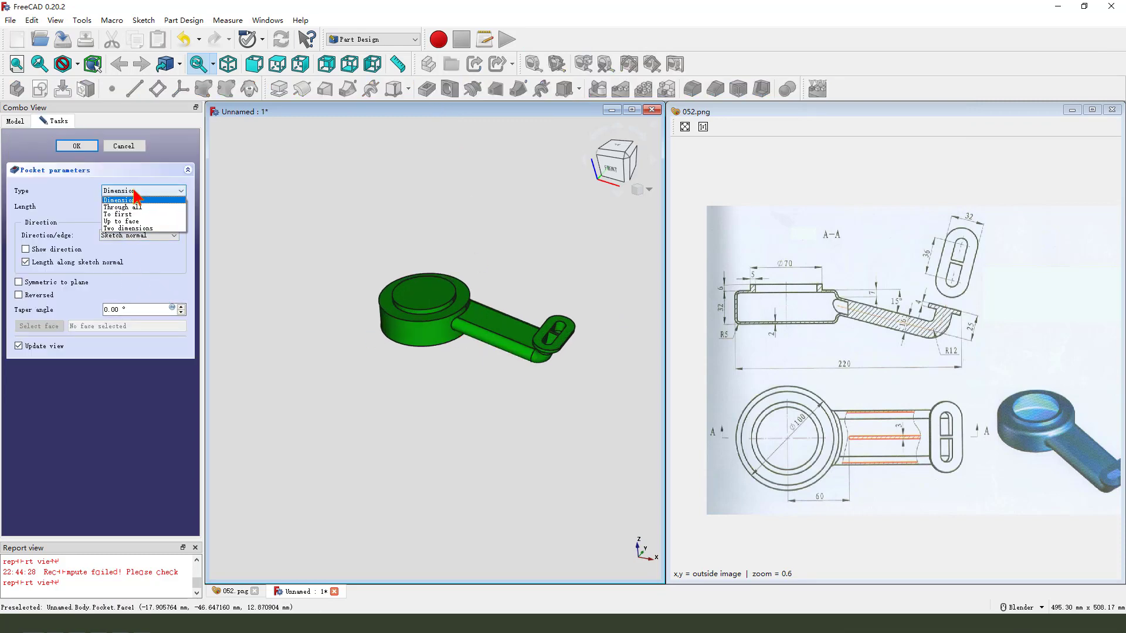
pyautogui.click(141, 228)
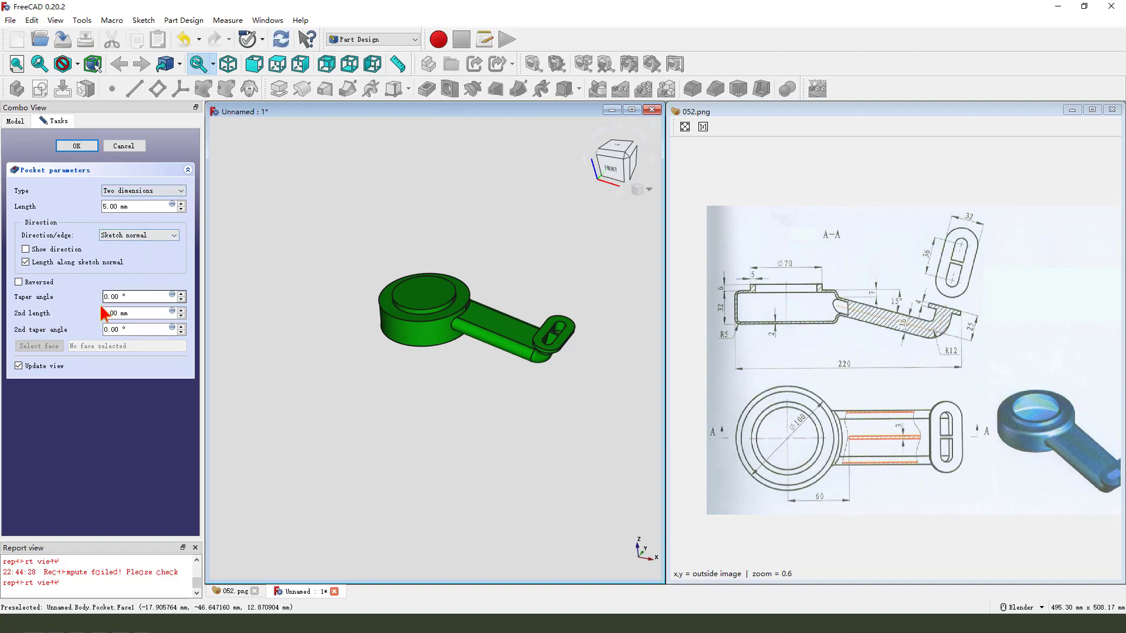
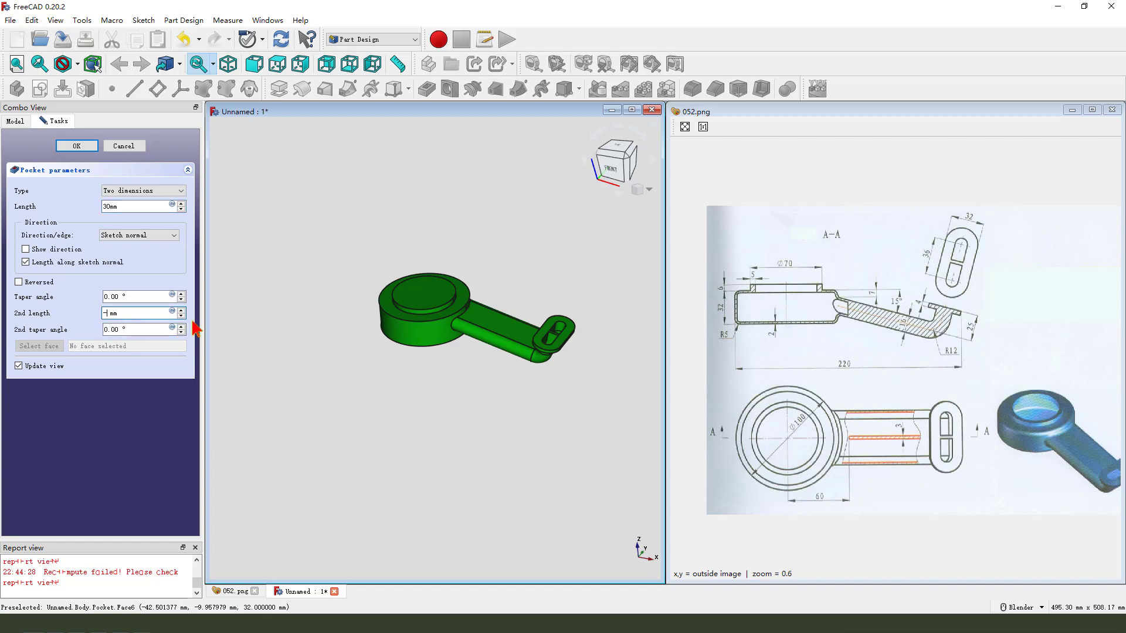
# Finish the pocket of the 96 mm circle with a length of 30 mm and a second length of -2 mm
pyautogui.click(77, 144)
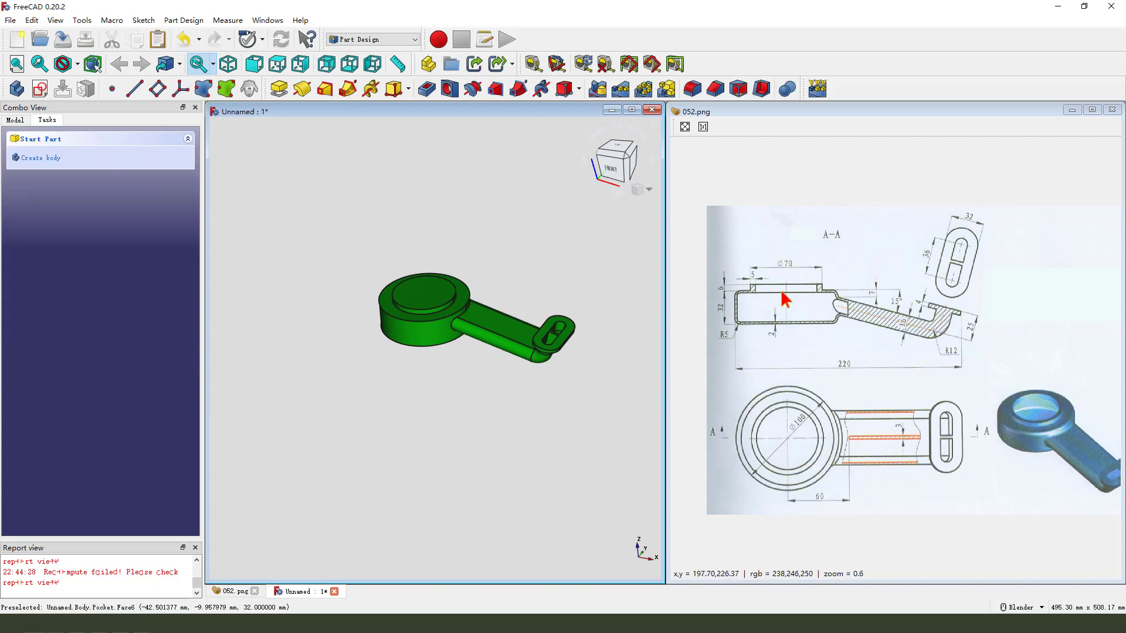
pyautogui.moveTo(799, 253); pyautogui.dragTo(801, 283)
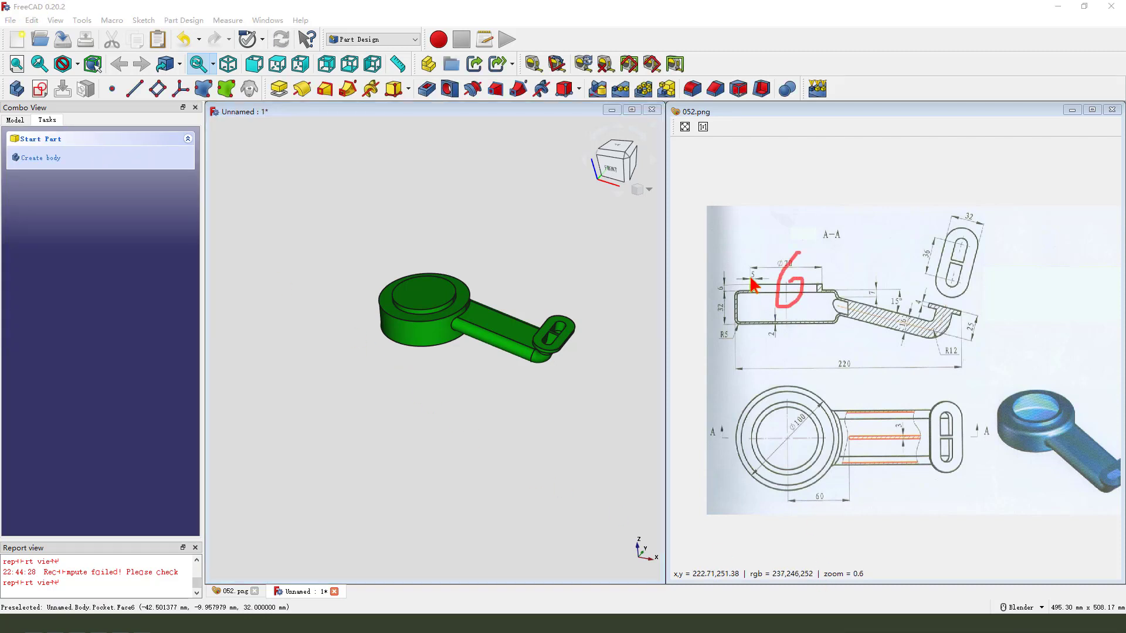
# Create a sketch on the raised collar's top face and draw a circle about 35.3 mm in diameter centred on the origin
pyautogui.scroll(3, 486, 360)
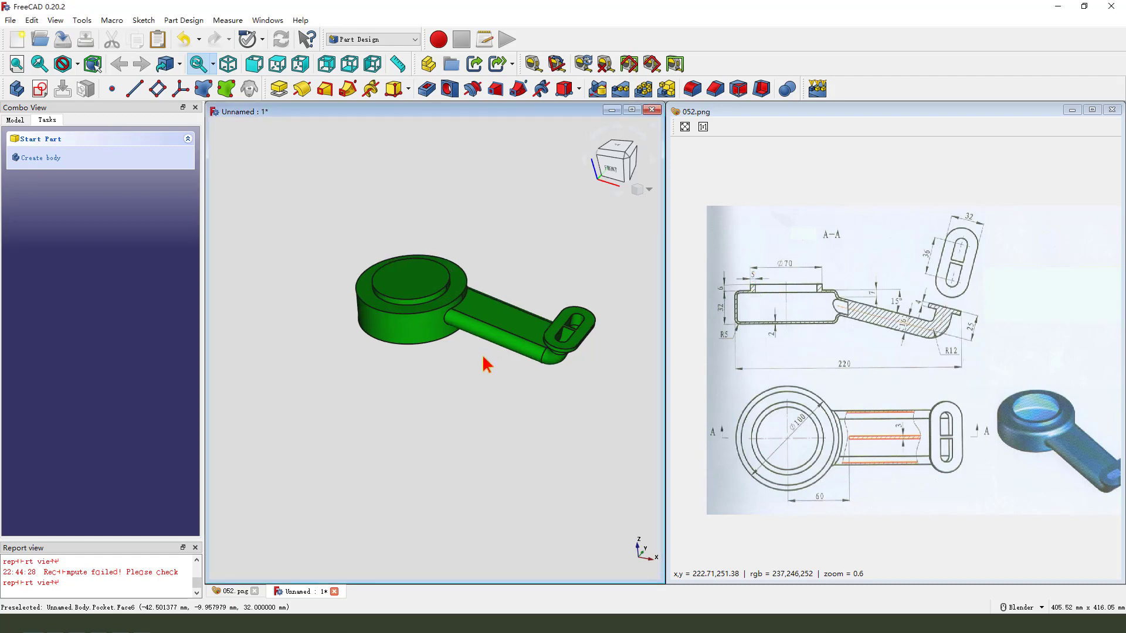
pyautogui.click(403, 265)
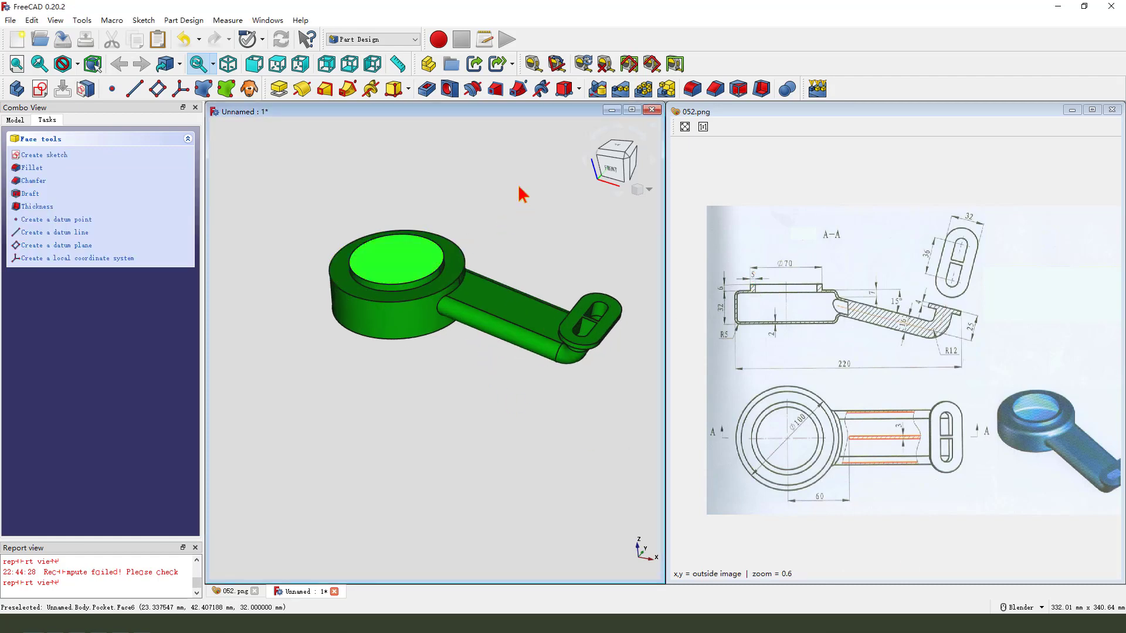
pyautogui.click(40, 88)
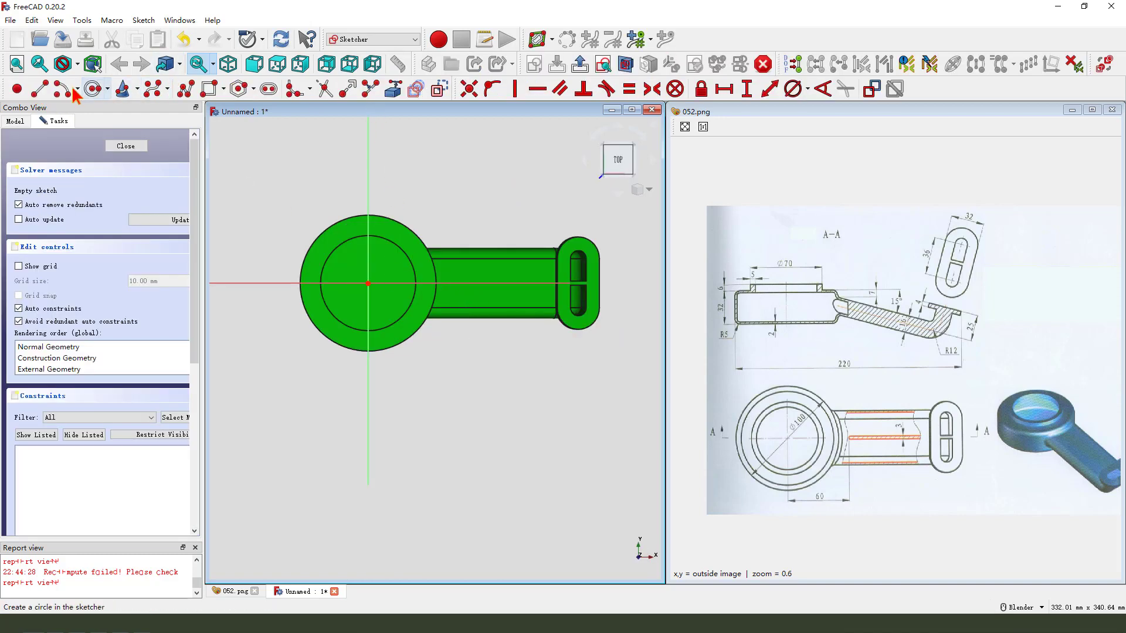
pyautogui.click(93, 89)
pyautogui.click(368, 283)
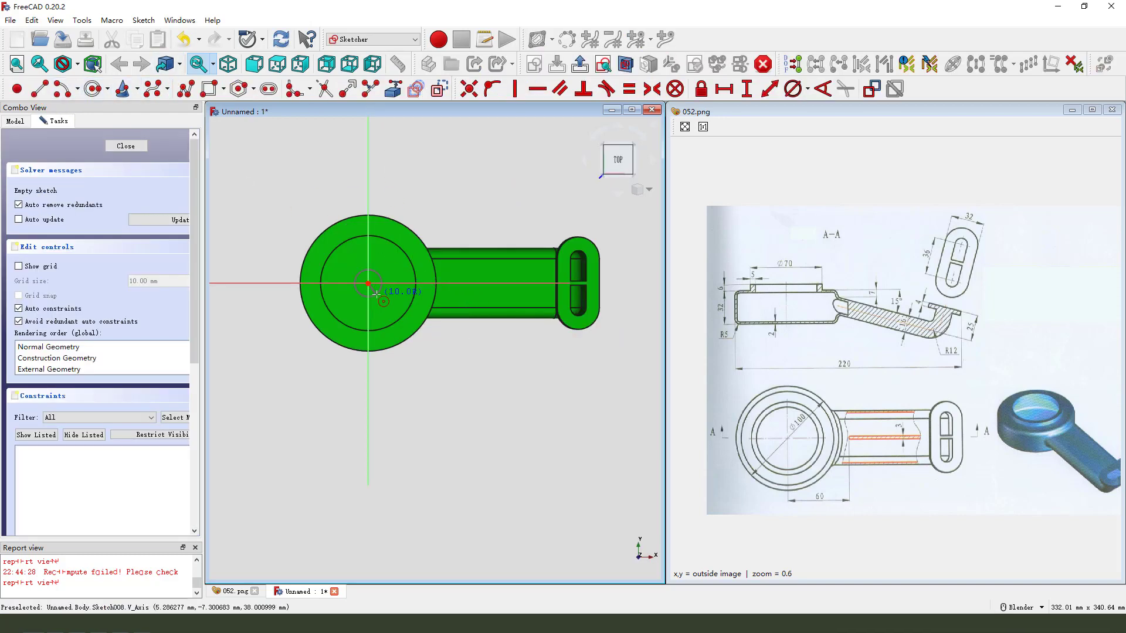
pyautogui.click(389, 273)
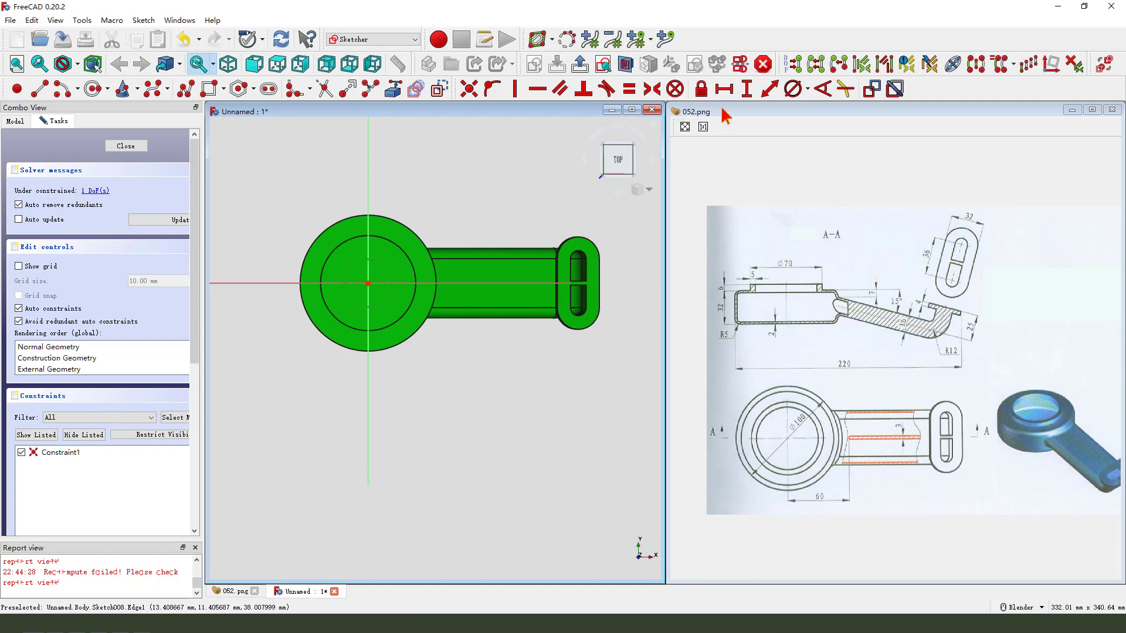
# Constrain the circle's diameter to 60 mm and finish the sketch
pyautogui.click(793, 91)
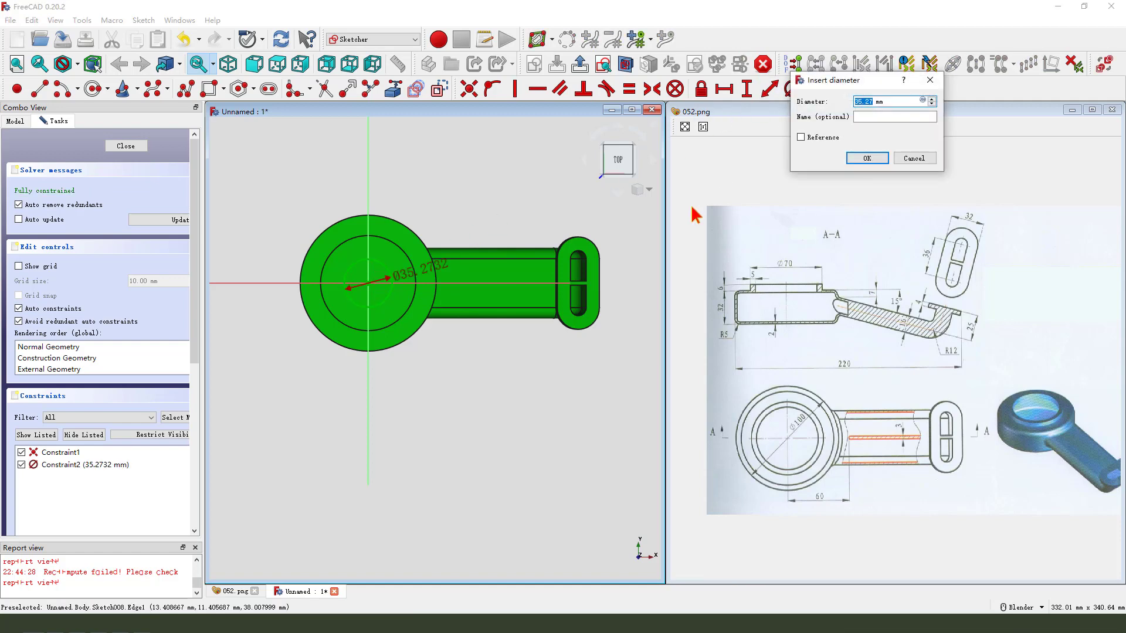
pyautogui.write('60')
pyautogui.press('Return')
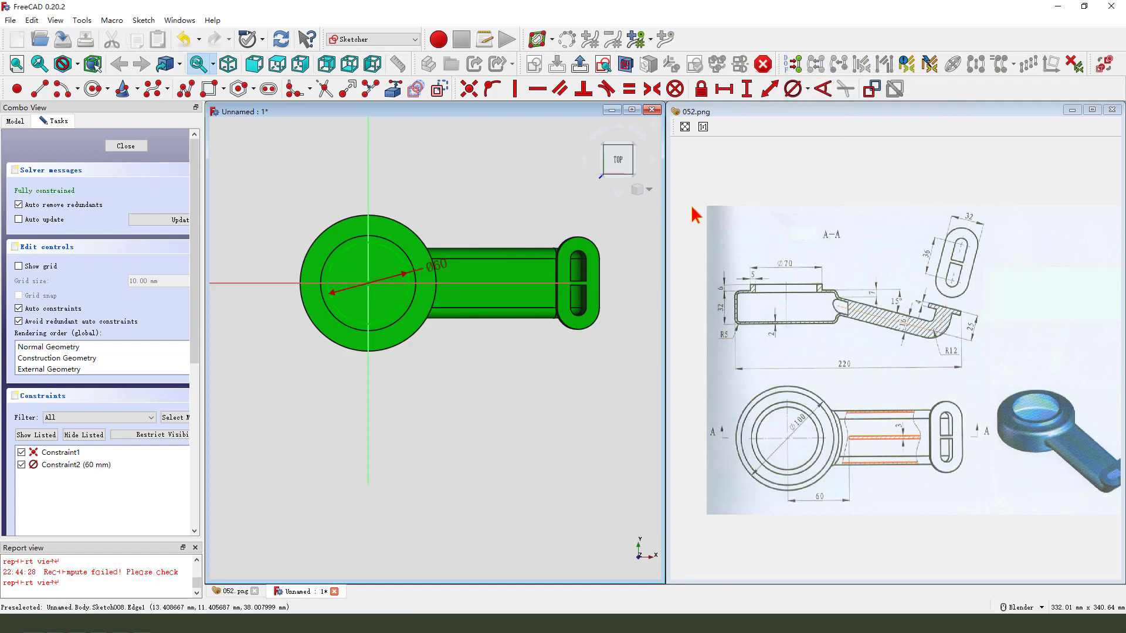
pyautogui.click(580, 63)
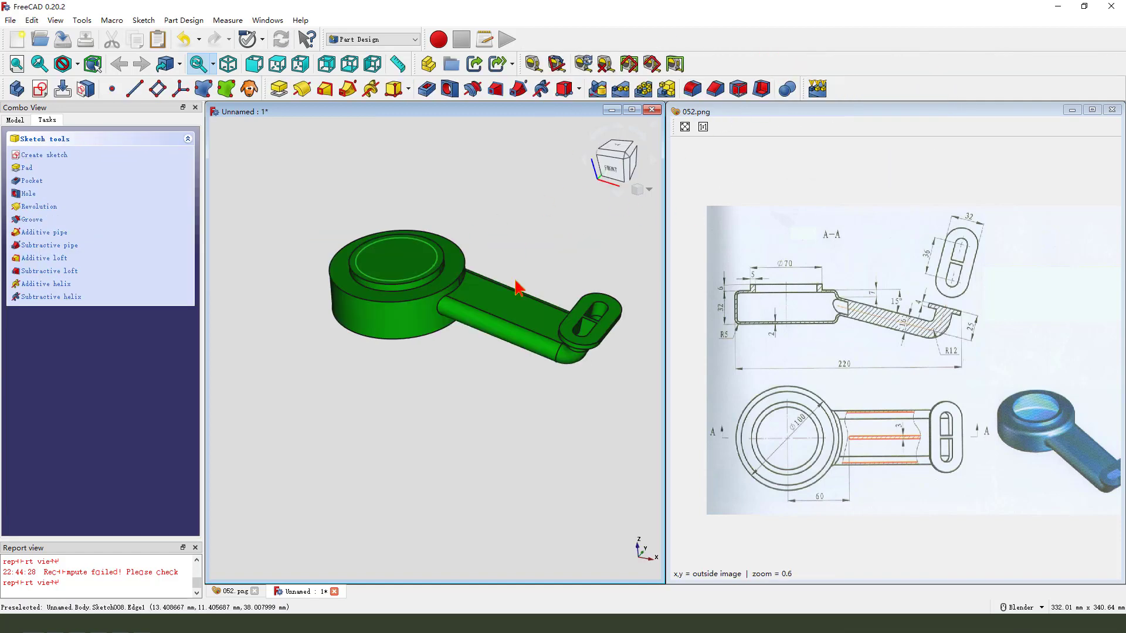
pyautogui.click(427, 90)
pyautogui.scroll(2, 433, 272)
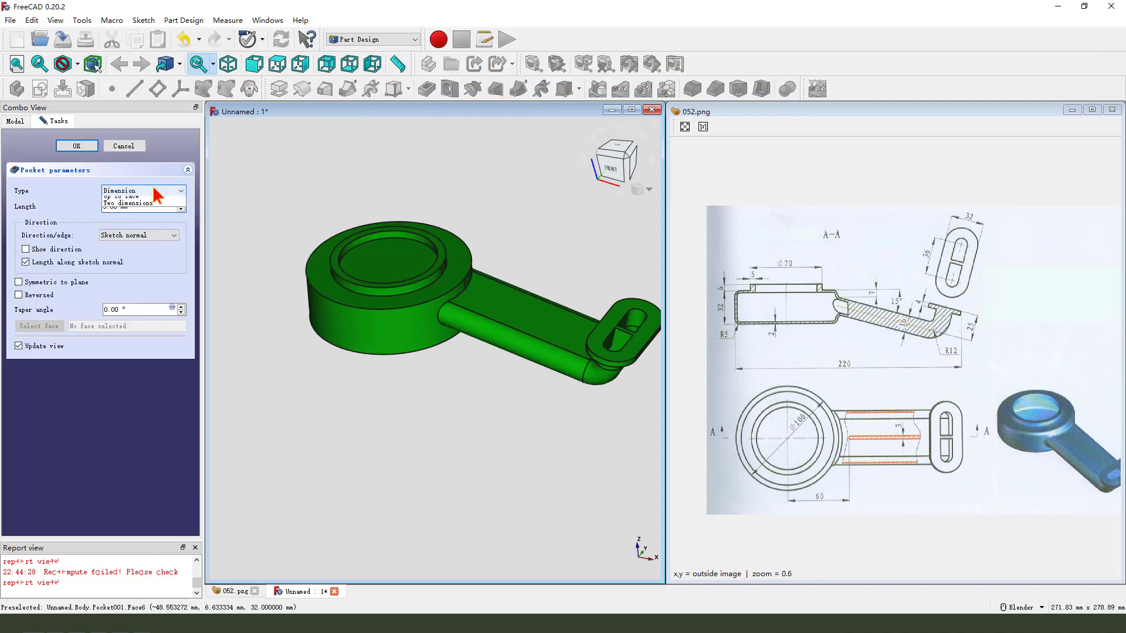
pyautogui.click(156, 193)
pyautogui.click(151, 215)
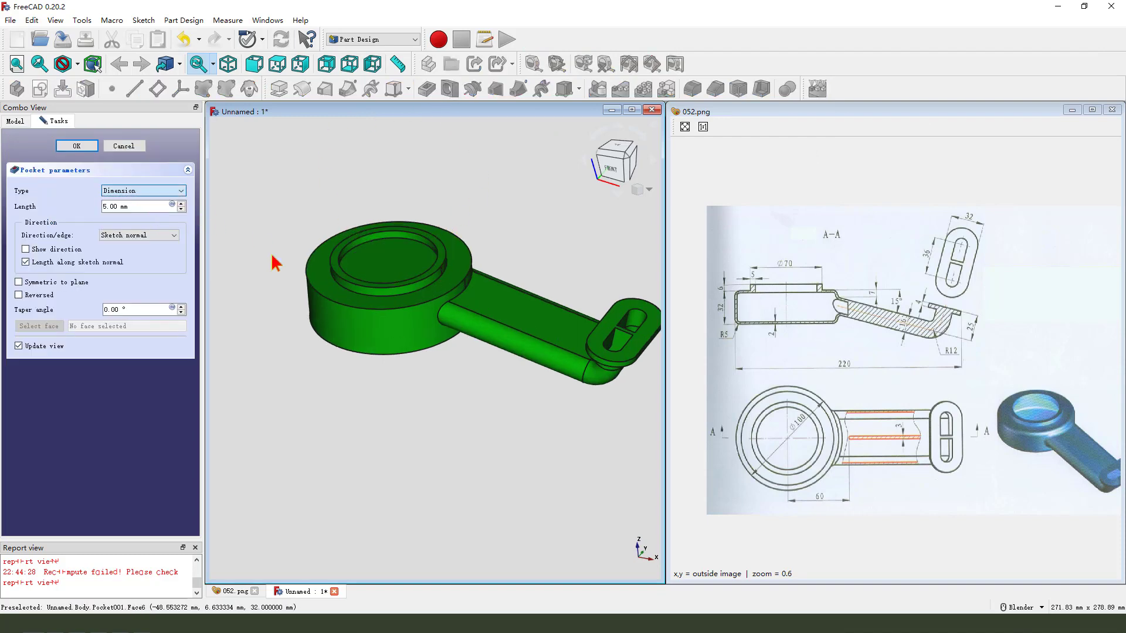
pyautogui.moveTo(459, 301); pyautogui.dragTo(318, 294, button='middle')
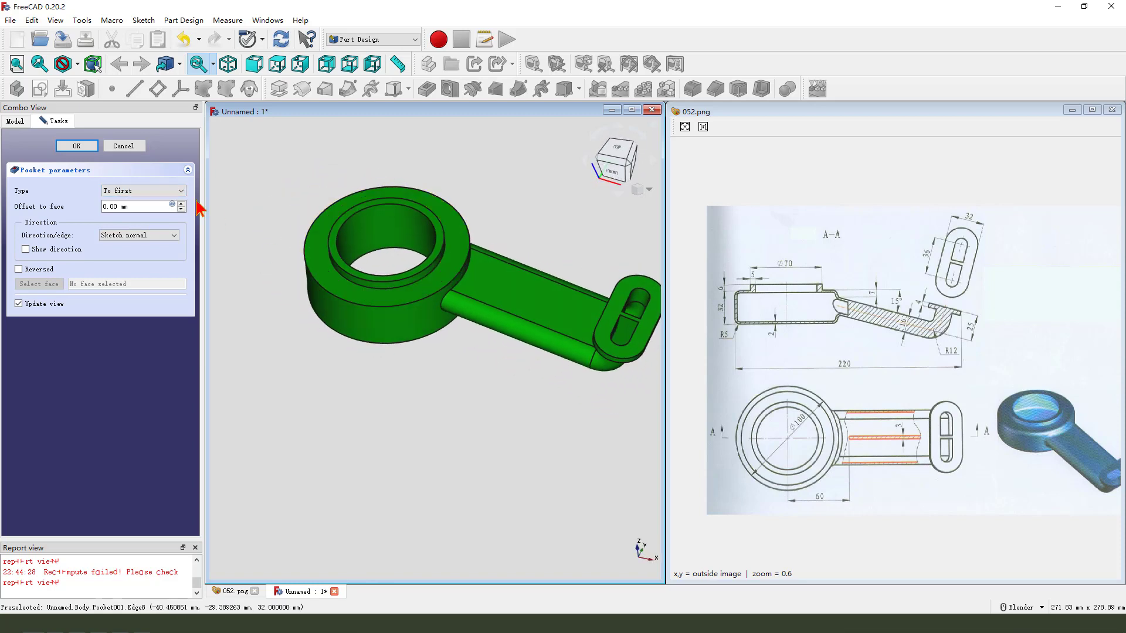
pyautogui.click(135, 146)
# Edit the existing 96 mm circular pocket of the round base and enable its Reversed option
pyautogui.click(13, 121)
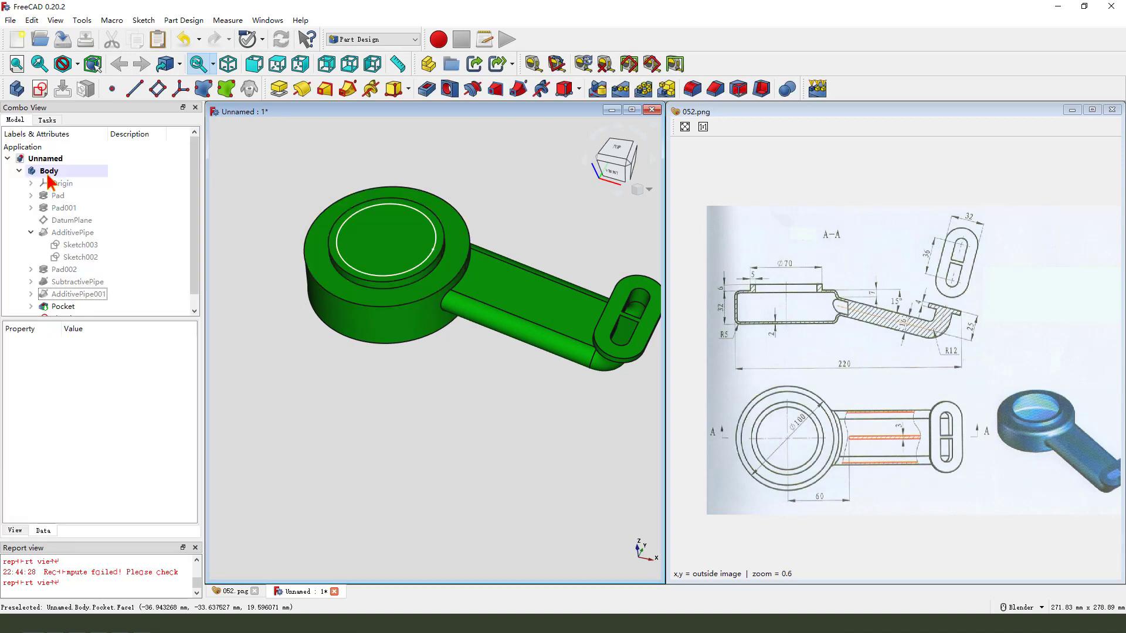
pyautogui.scroll(-1, 70, 311)
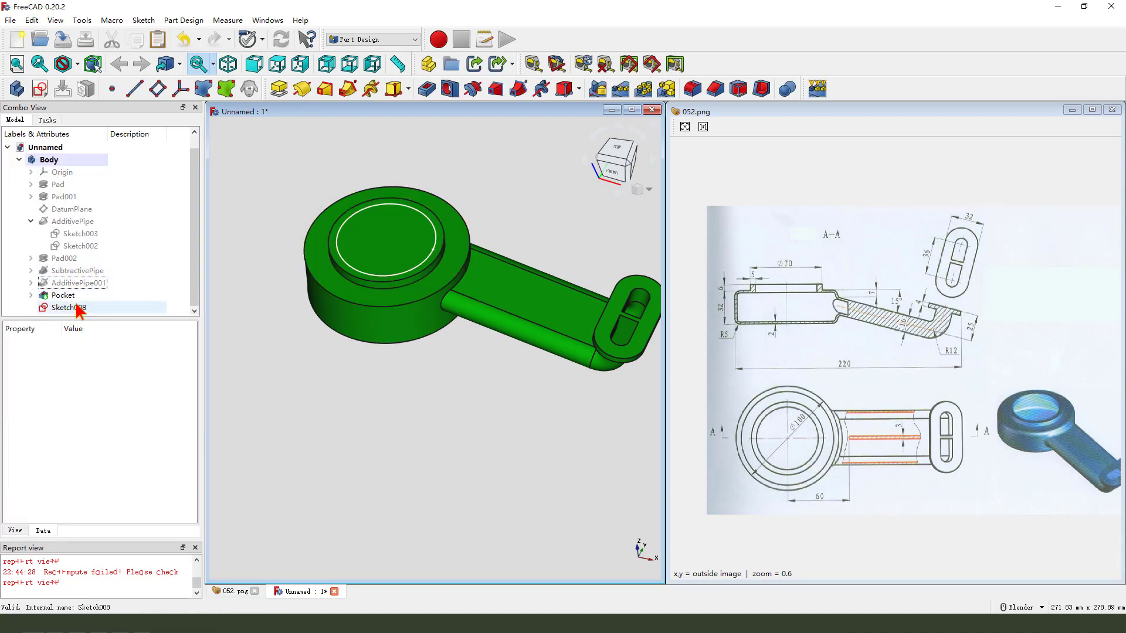
pyautogui.click(31, 295)
pyautogui.scroll(-1, 69, 307)
pyautogui.doubleClick(64, 283)
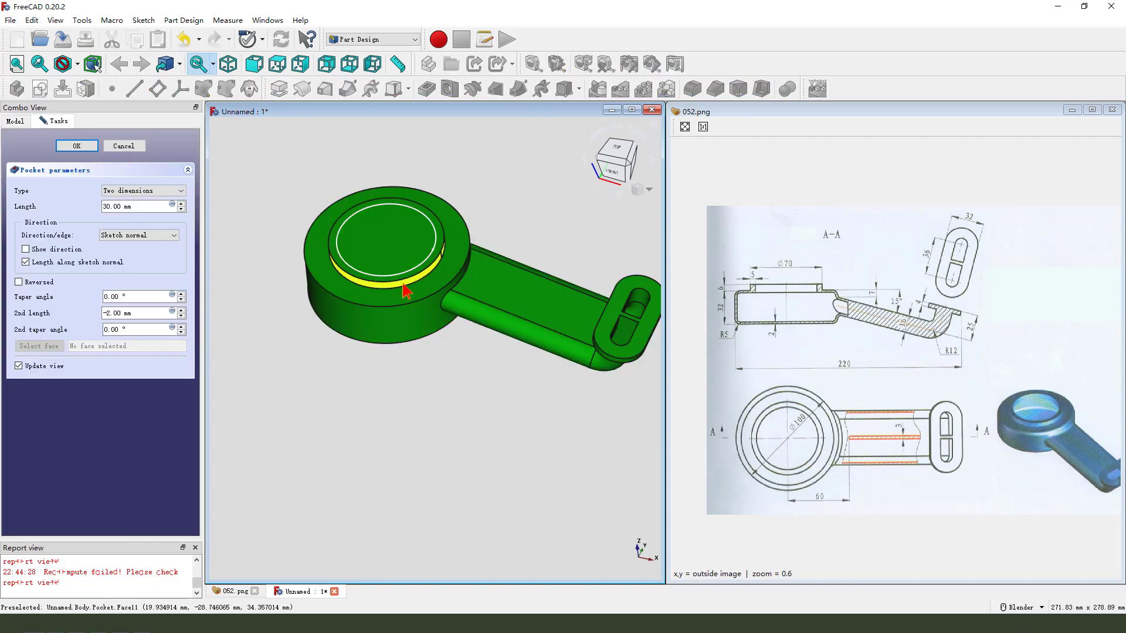
pyautogui.moveTo(400, 301); pyautogui.dragTo(269, 244, button='middle')
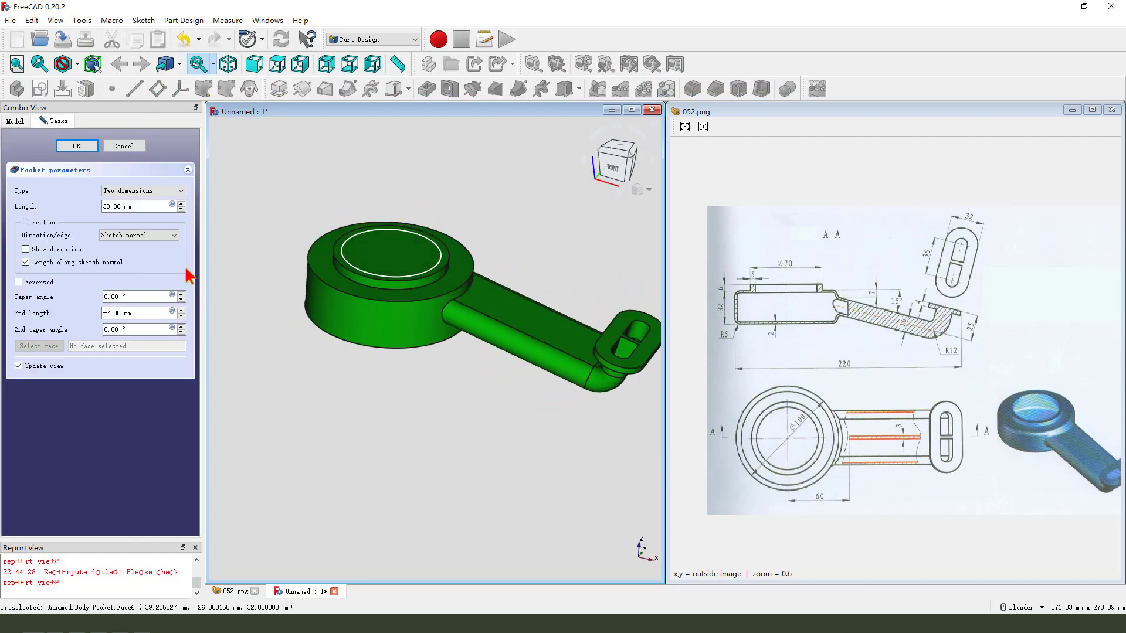
pyautogui.click(120, 207)
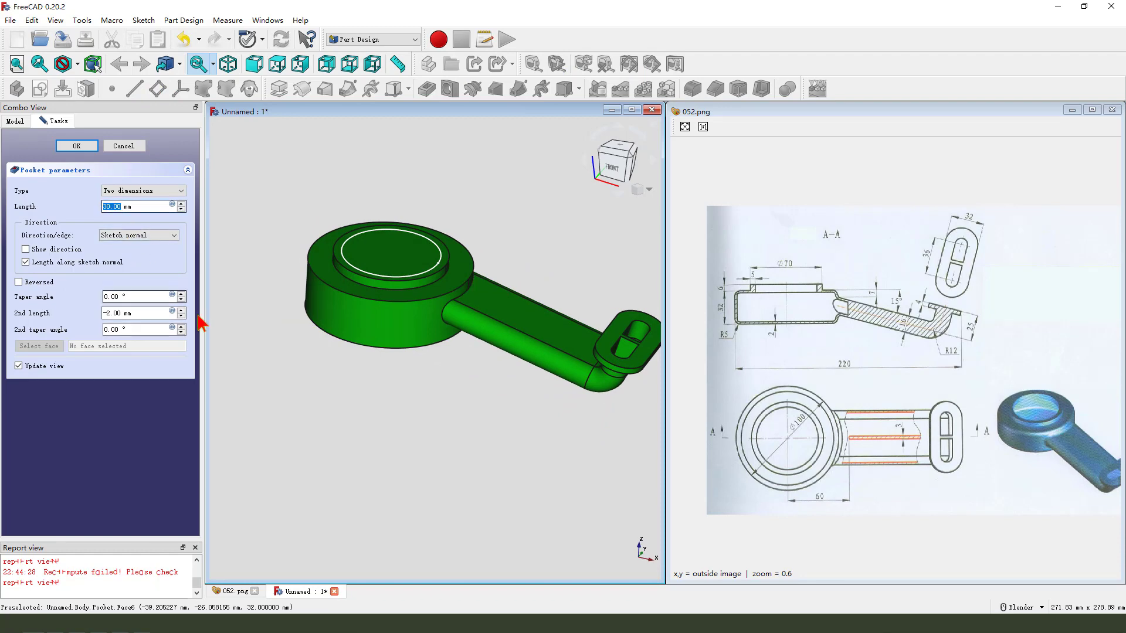
pyautogui.moveTo(387, 355); pyautogui.dragTo(364, 334, button='middle')
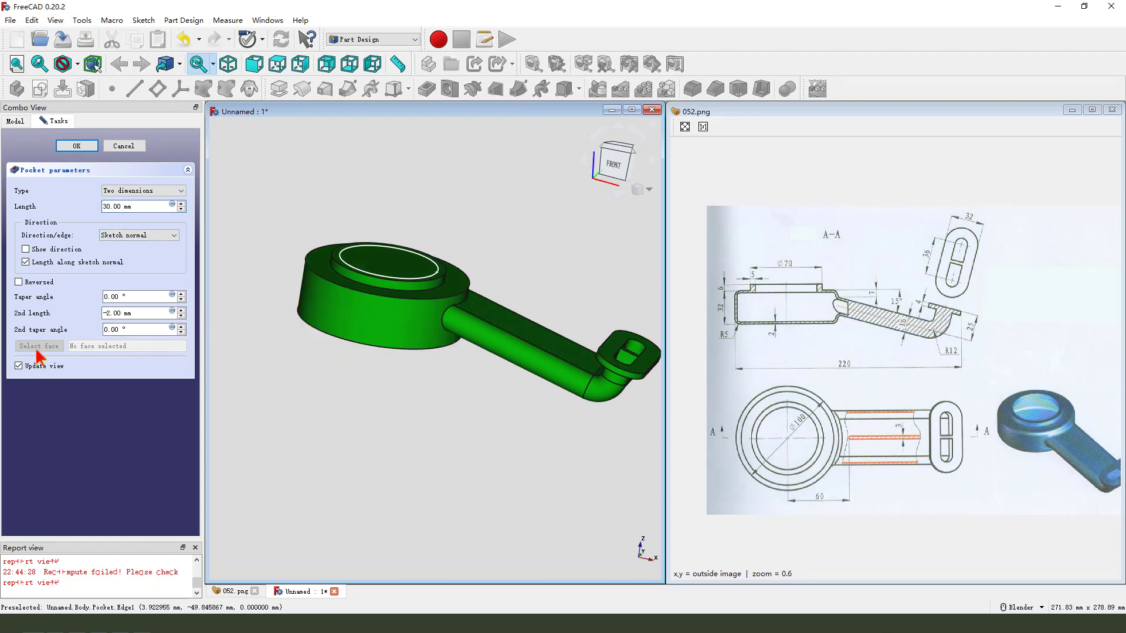
pyautogui.moveTo(474, 361)
pyautogui.mouseDown(button='middle')
pyautogui.moveTo(464, 332)
pyautogui.moveTo(467, 374)
pyautogui.mouseUp(button='middle')
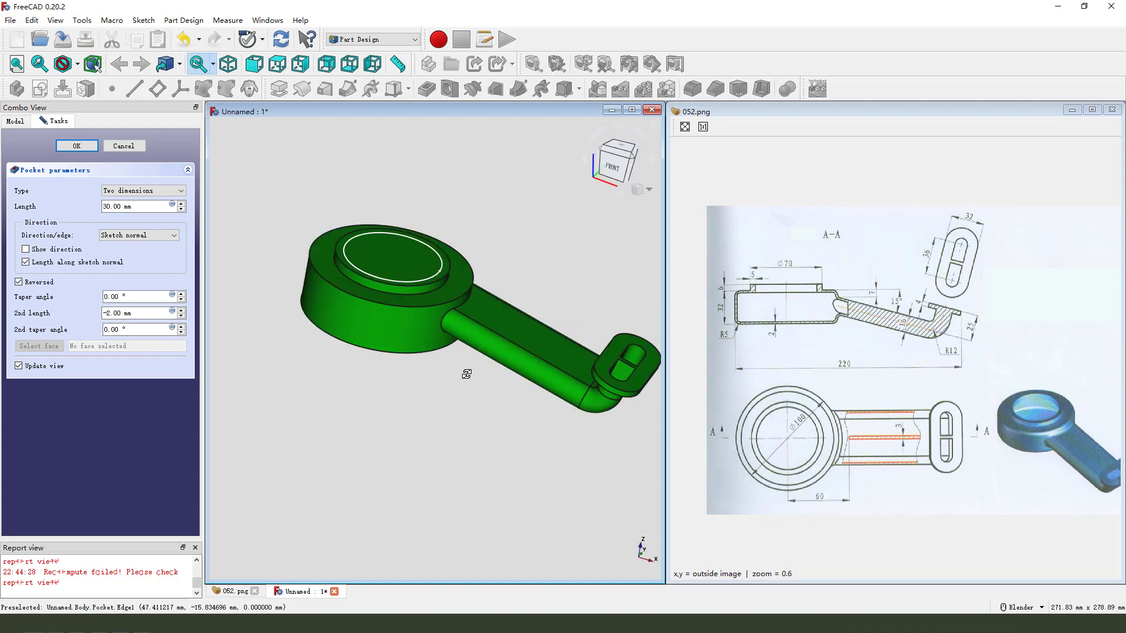
pyautogui.click(77, 146)
# Create a Pocket from the 60 mm circle sketch on the collar with its type set to To first
pyautogui.moveTo(352, 270); pyautogui.dragTo(390, 252, button='middle')
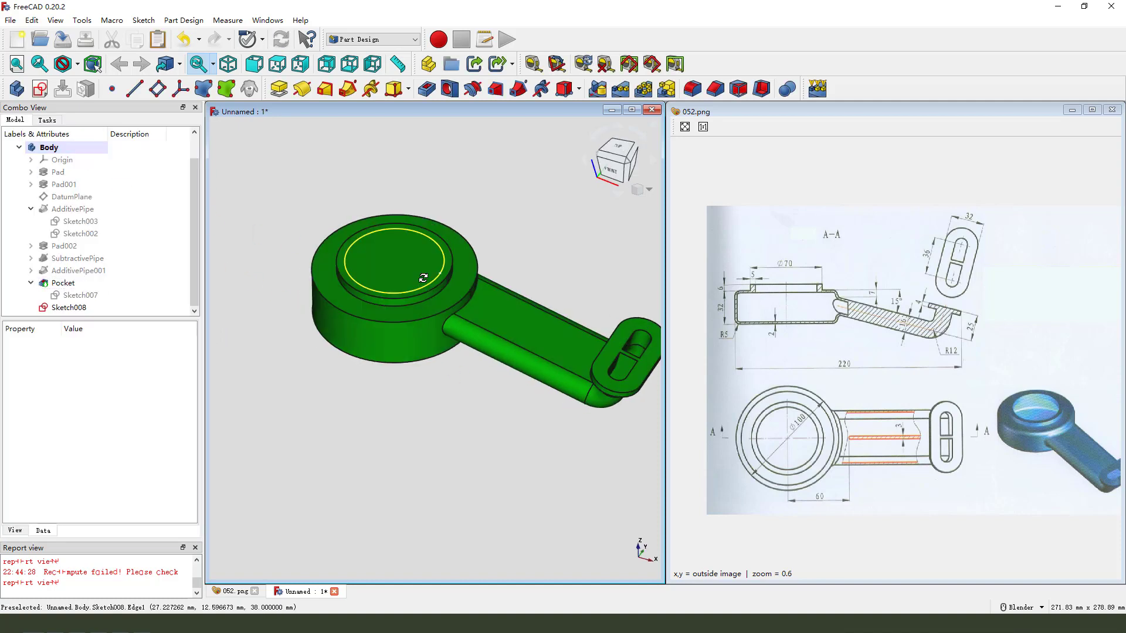
pyautogui.click(31, 282)
pyautogui.click(69, 307)
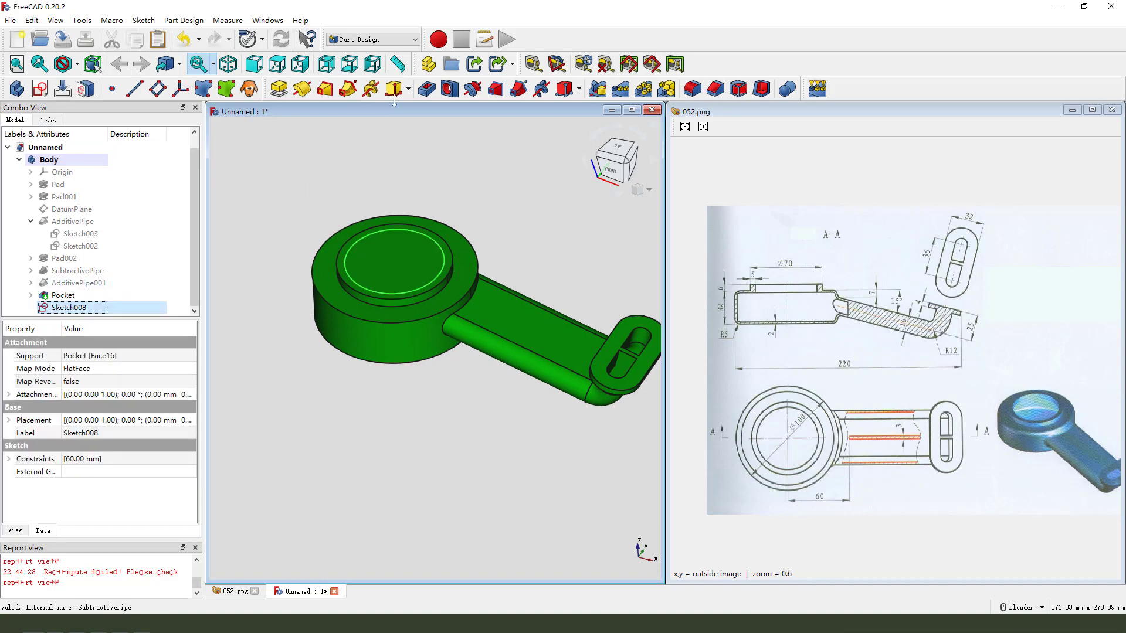
pyautogui.click(426, 89)
pyautogui.click(156, 193)
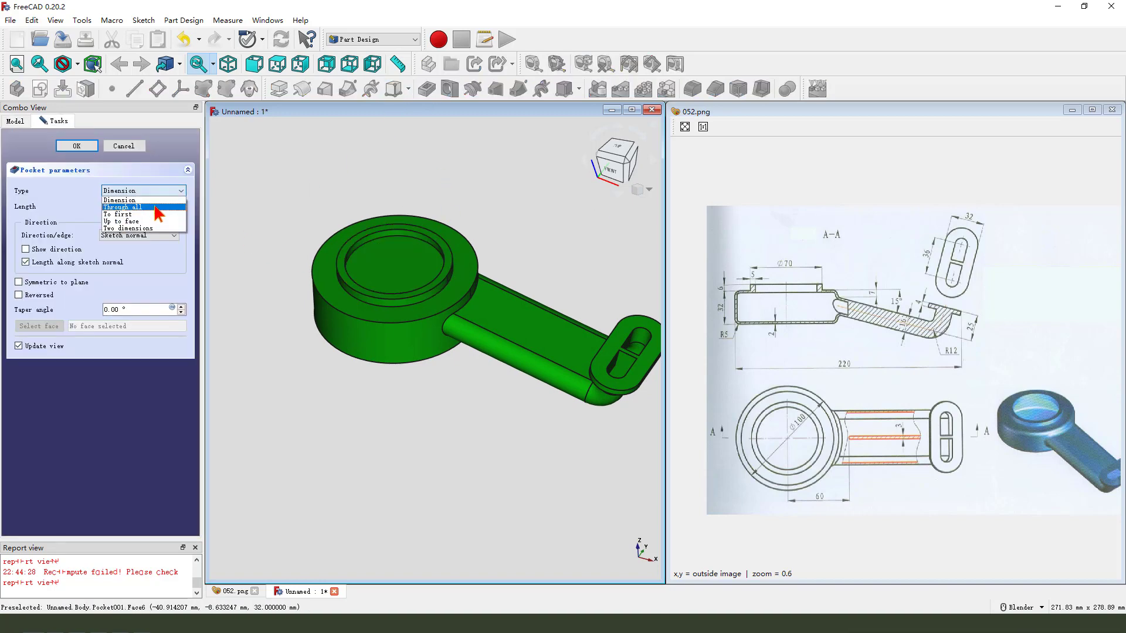
pyautogui.click(146, 214)
pyautogui.moveTo(385, 281); pyautogui.dragTo(403, 290, button='middle')
pyautogui.click(78, 147)
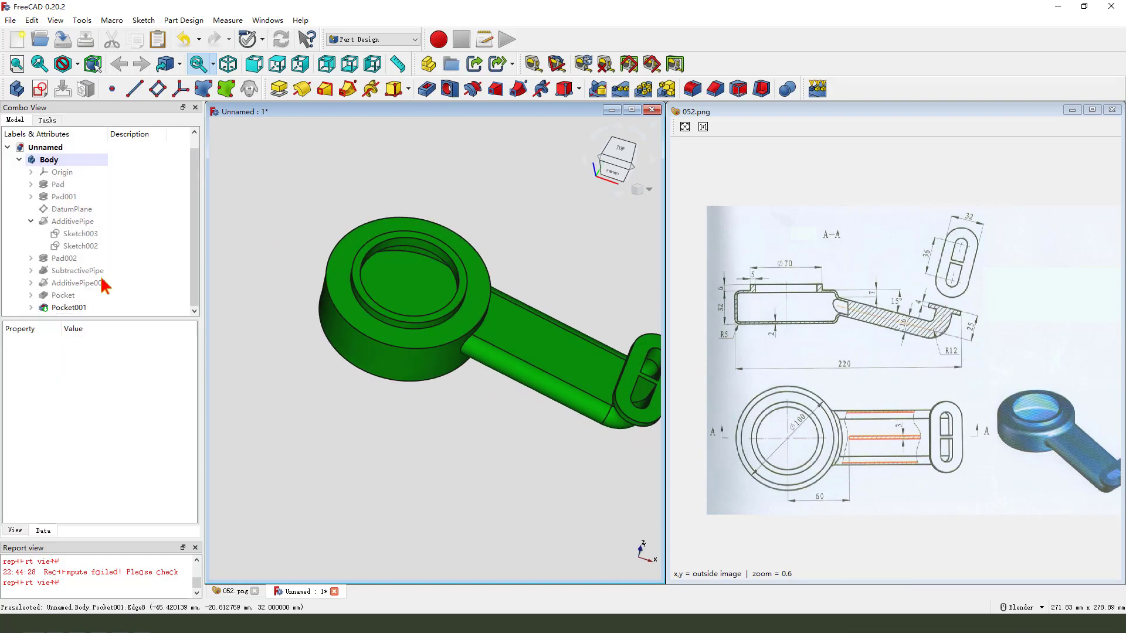
pyautogui.moveTo(427, 330)
pyautogui.mouseDown(button='middle')
pyautogui.moveTo(535, 344)
pyautogui.moveTo(548, 362)
pyautogui.moveTo(437, 322)
pyautogui.moveTo(447, 334)
pyautogui.moveTo(452, 314)
pyautogui.moveTo(446, 329)
pyautogui.mouseUp(button='middle')
pyautogui.scroll(-2, 378, 298)
pyautogui.scroll(3, 441, 339)
pyautogui.scroll(-1, 493, 343)
pyautogui.moveTo(857, 257); pyautogui.dragTo(846, 276)
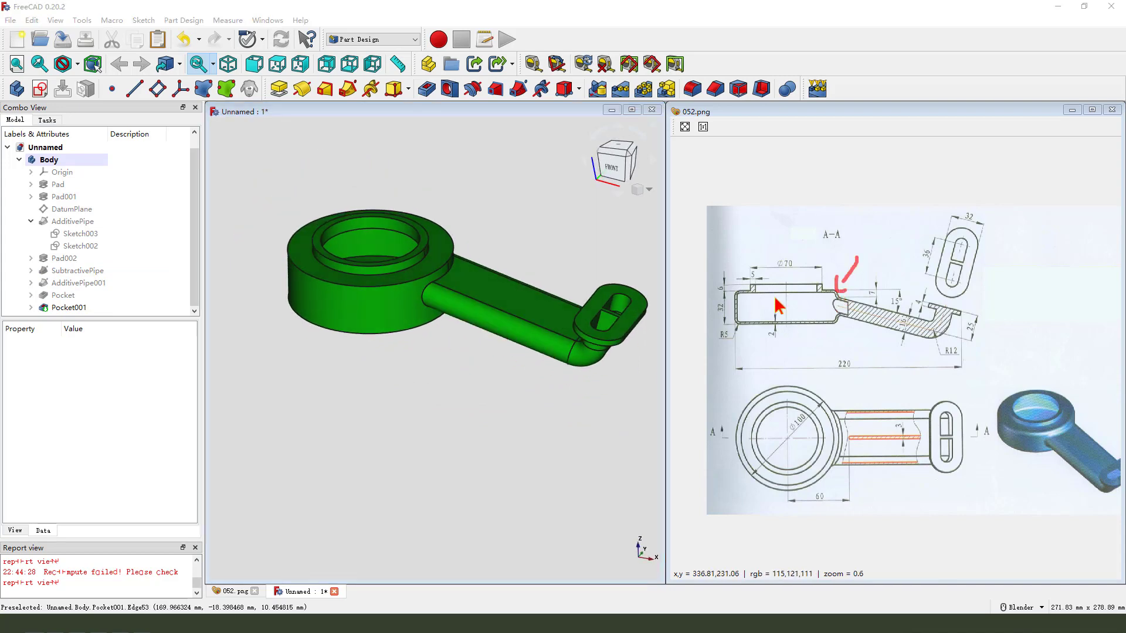
pyautogui.press('Escape')
# Fillet the edge where the arm meets the round base with a 5 mm radius
pyautogui.scroll(1, 367, 305)
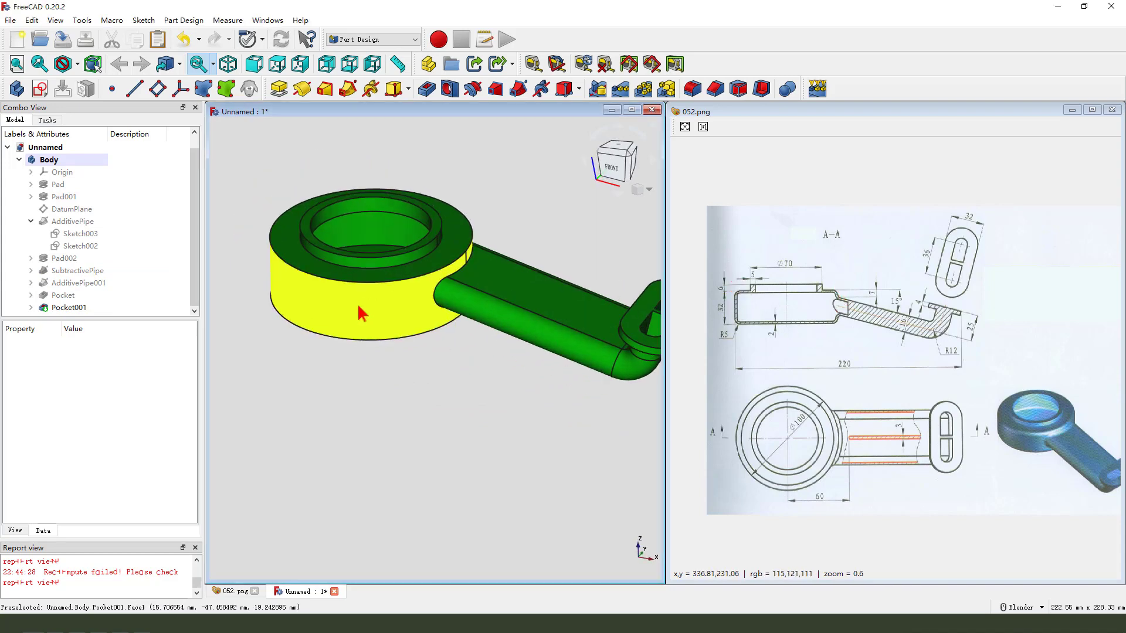
pyautogui.click(273, 228)
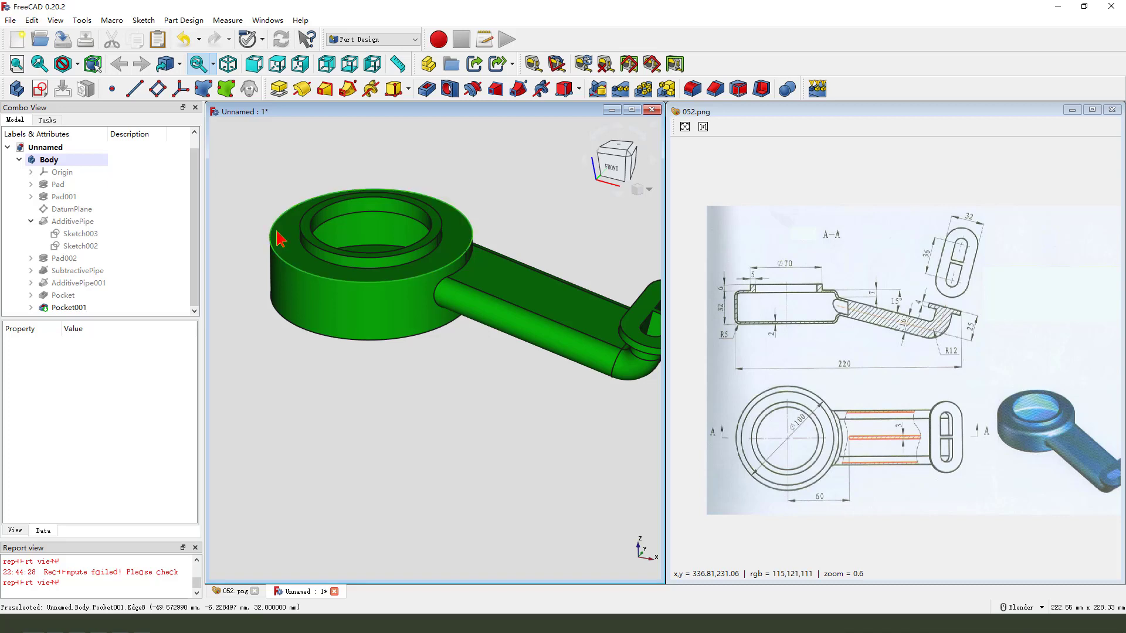
pyautogui.click(477, 355)
pyautogui.scroll(1, 462, 290)
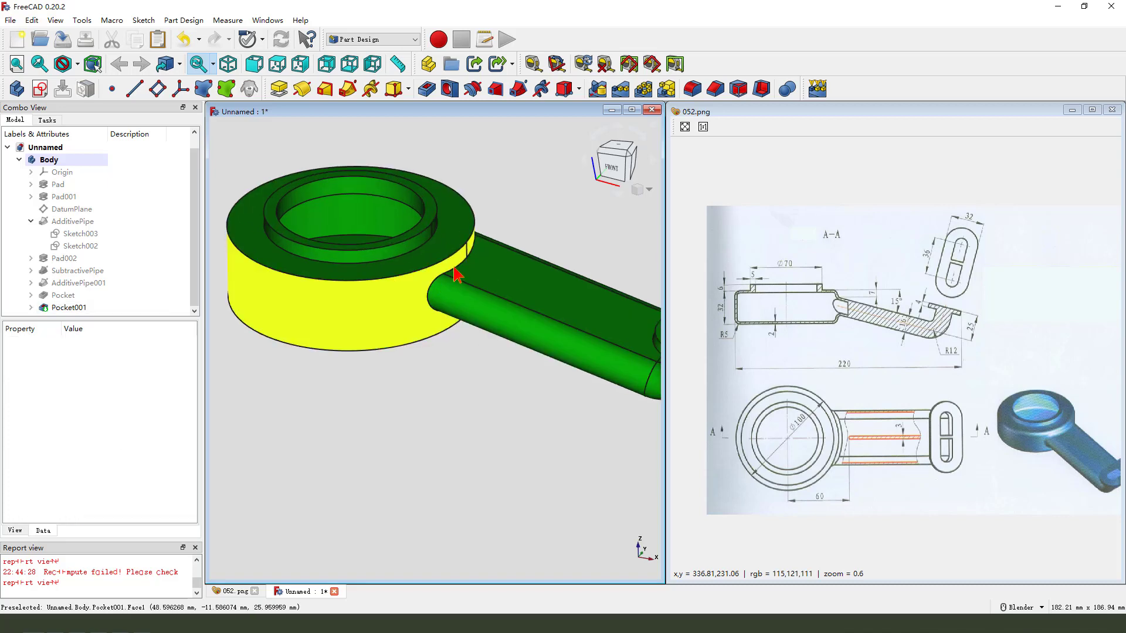
pyautogui.click(459, 270)
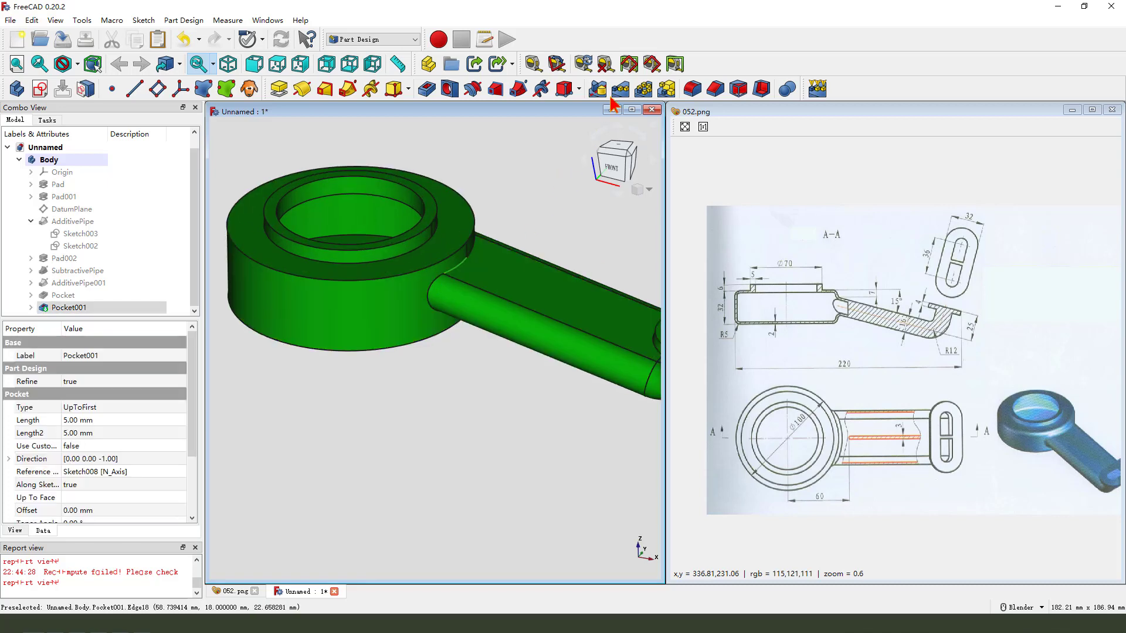
pyautogui.click(692, 89)
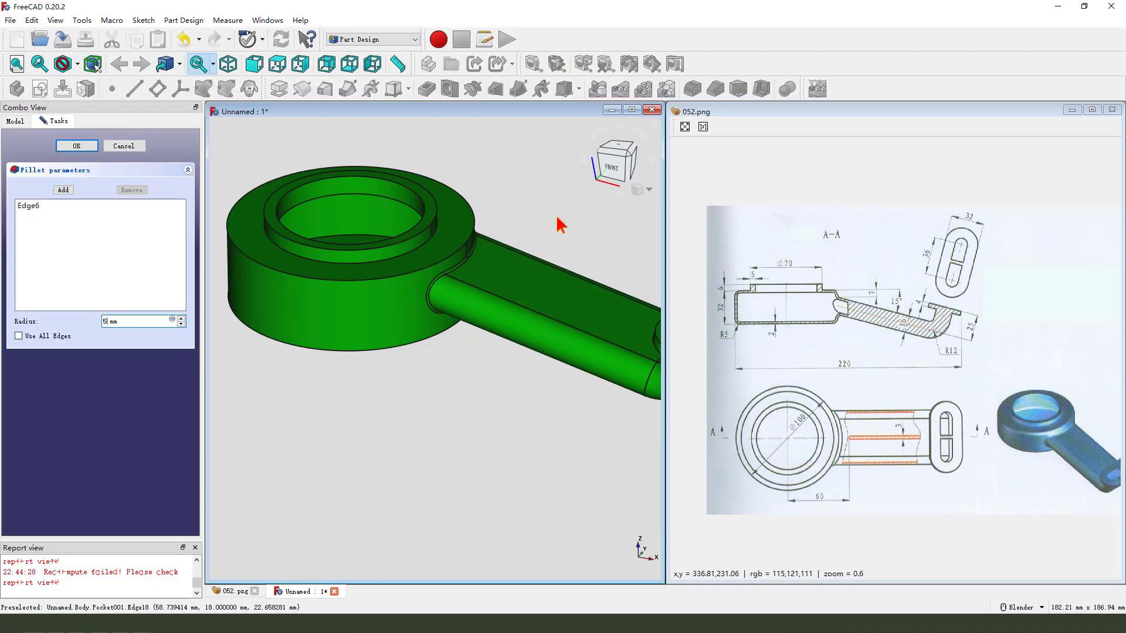
pyautogui.press('Return')
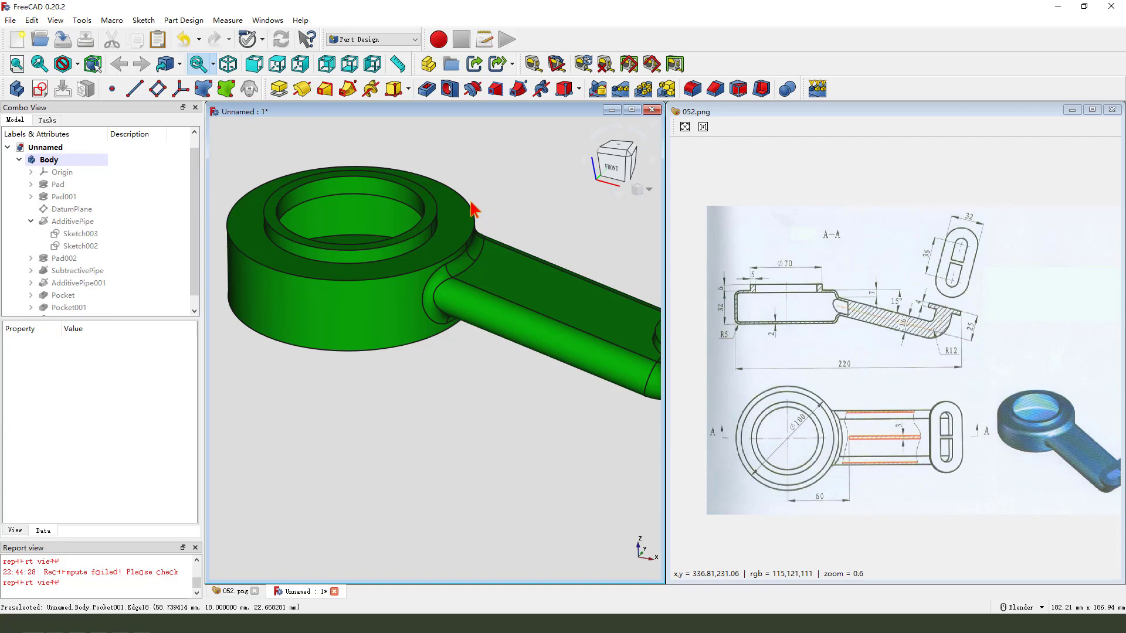
# Fillet the upper and lower outer circular edges of the round base
pyautogui.click(476, 212)
pyautogui.keyDown('ctrl'); pyautogui.click(434, 346); pyautogui.keyUp('ctrl')
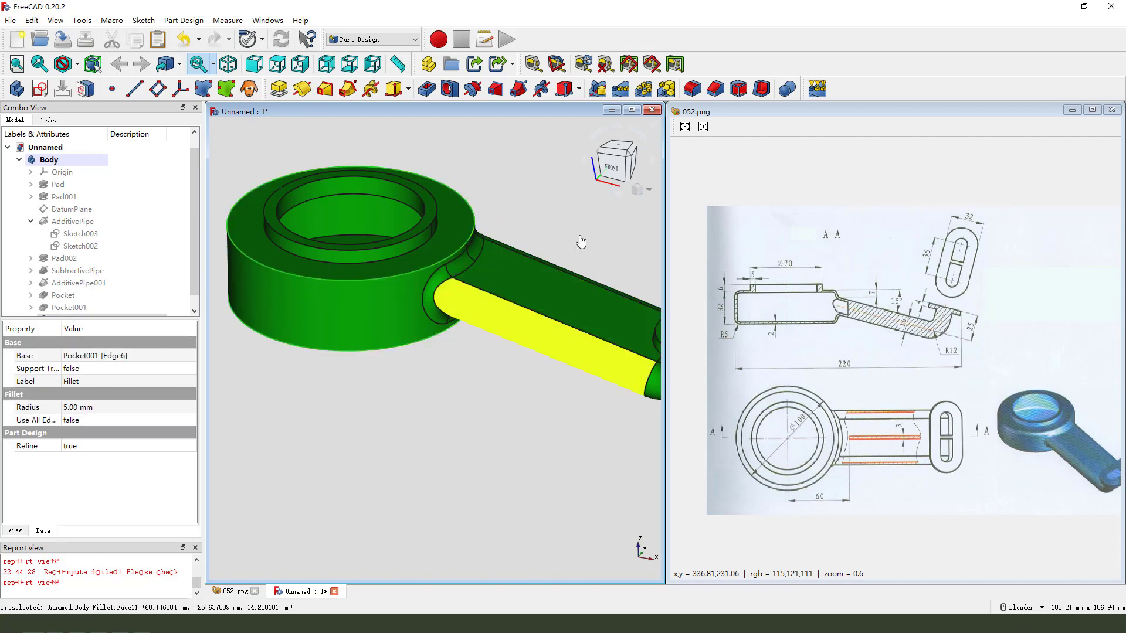
pyautogui.click(692, 89)
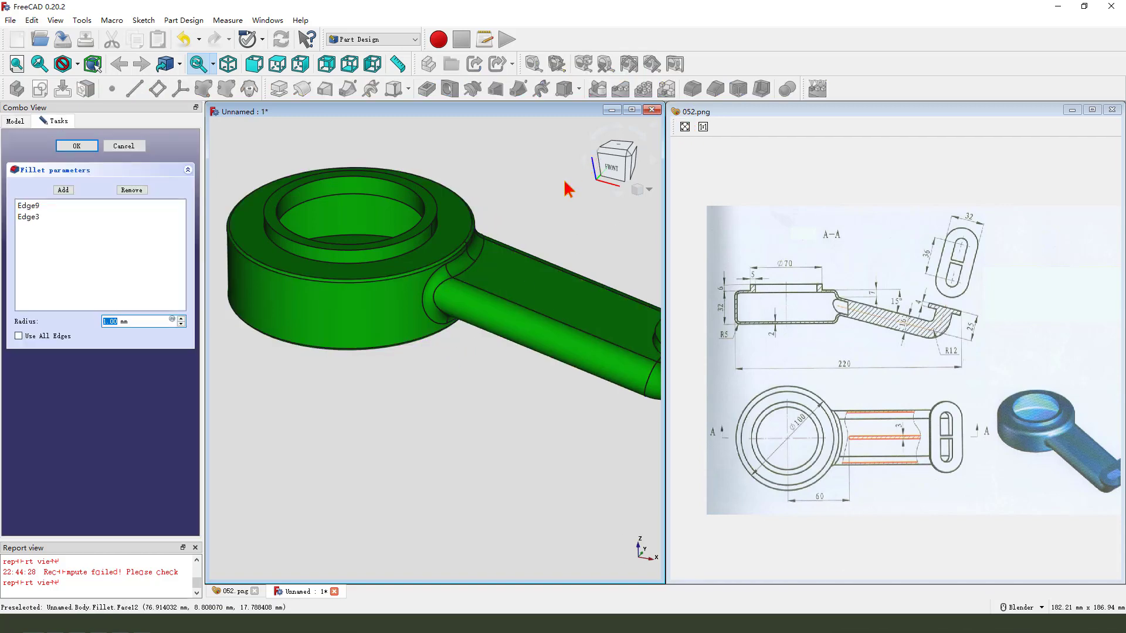
pyautogui.press('Return')
# Complete the fillet on the round base's outer edges at 5 mm and switch the model display to Wireframe
pyautogui.moveTo(385, 264)
pyautogui.mouseDown(button='middle')
pyautogui.moveTo(411, 275)
pyautogui.moveTo(401, 262)
pyautogui.mouseUp(button='middle')
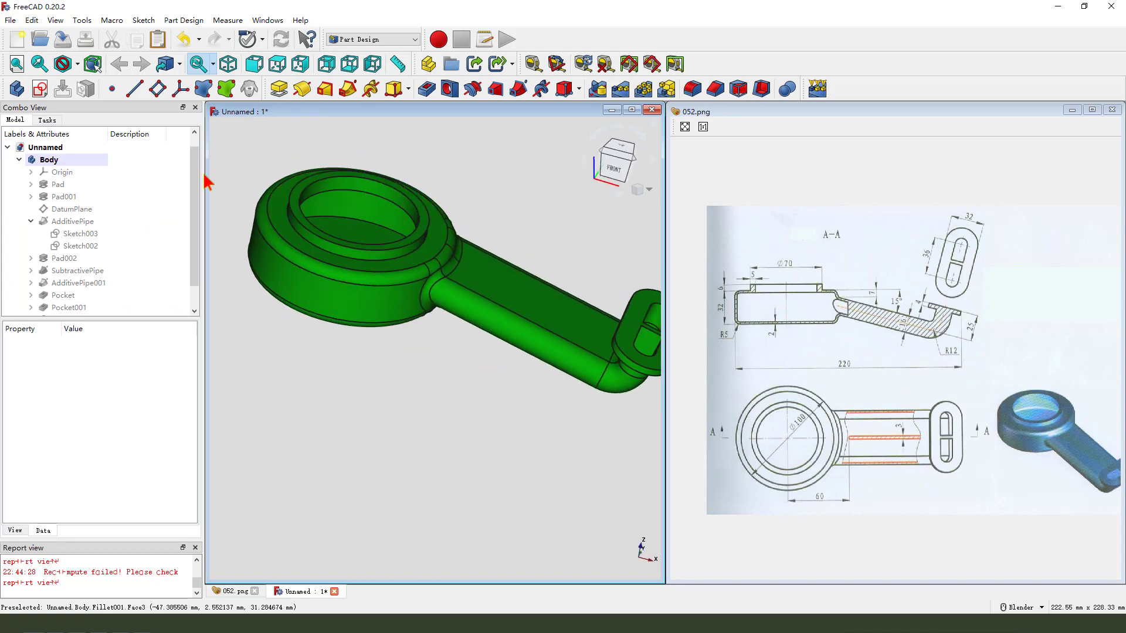
pyautogui.click(78, 63)
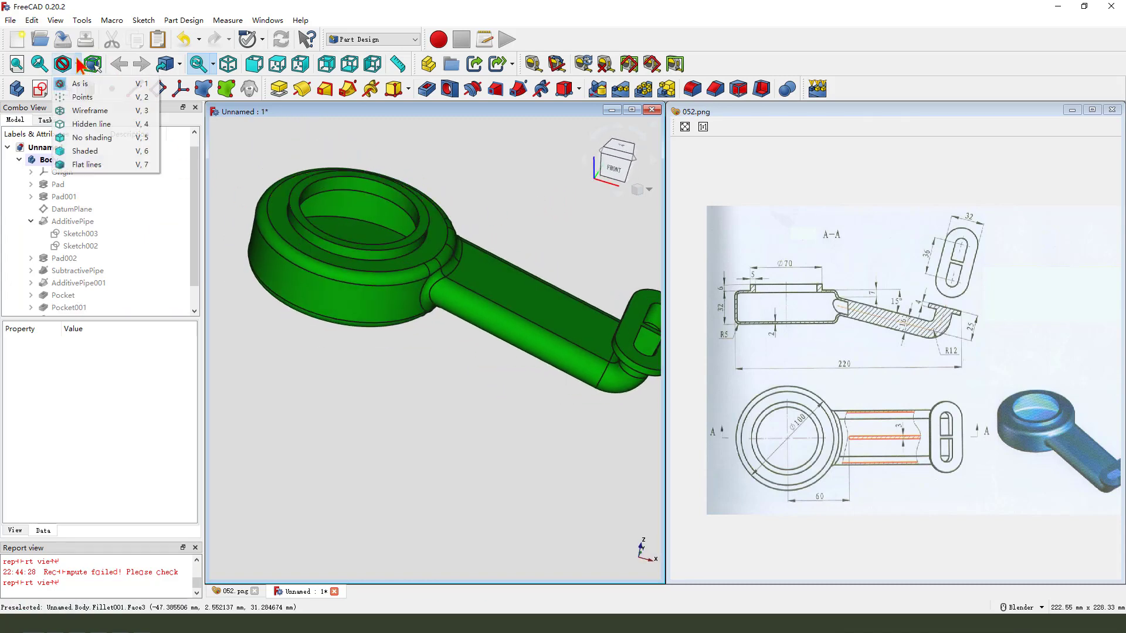
pyautogui.click(88, 117)
pyautogui.moveTo(521, 214); pyautogui.dragTo(511, 180, button='middle')
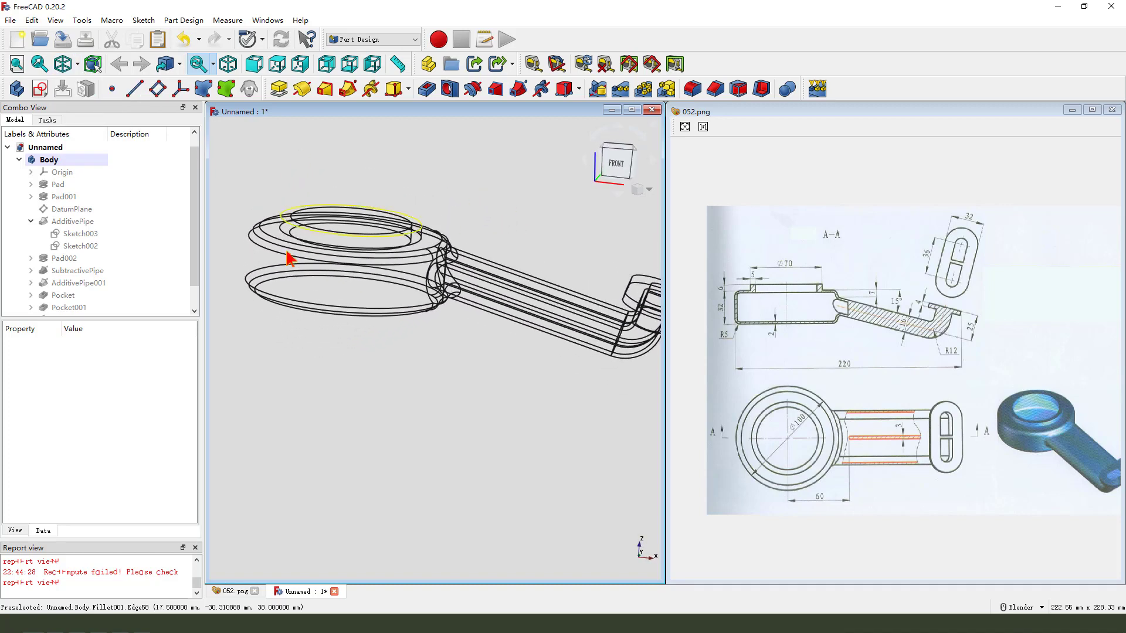
# Fillet the upper and lower inner circular edges of the hollow round base
pyautogui.click(270, 282)
pyautogui.moveTo(309, 261); pyautogui.dragTo(272, 246, button='middle')
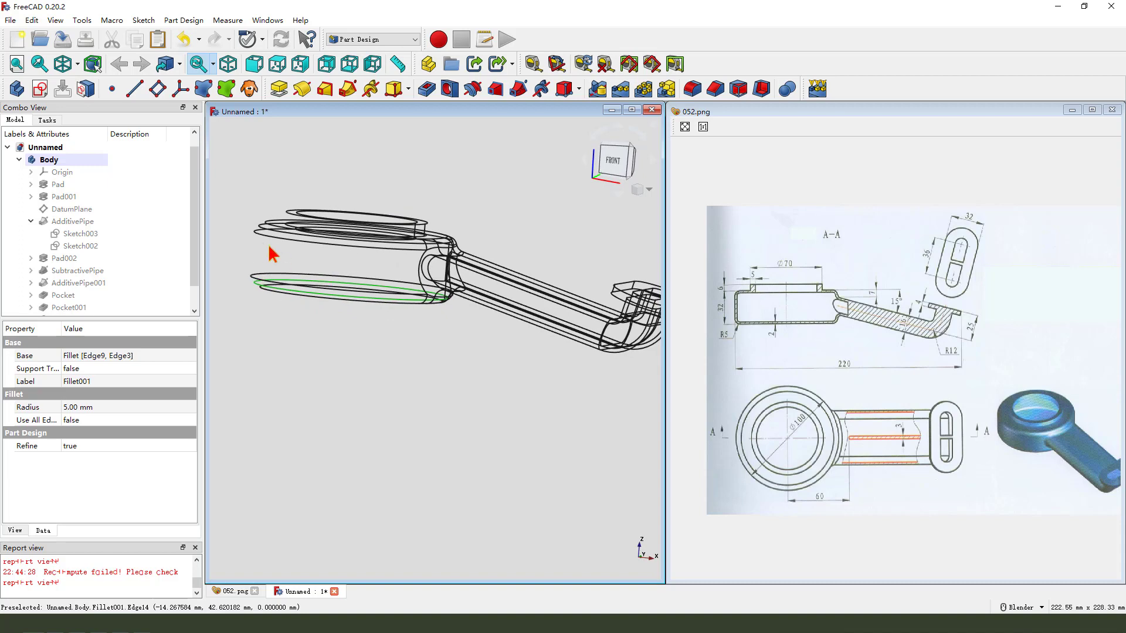
pyautogui.keyDown('ctrl'); pyautogui.click(259, 231); pyautogui.keyUp('ctrl')
pyautogui.moveTo(522, 302); pyautogui.dragTo(510, 320, button='middle')
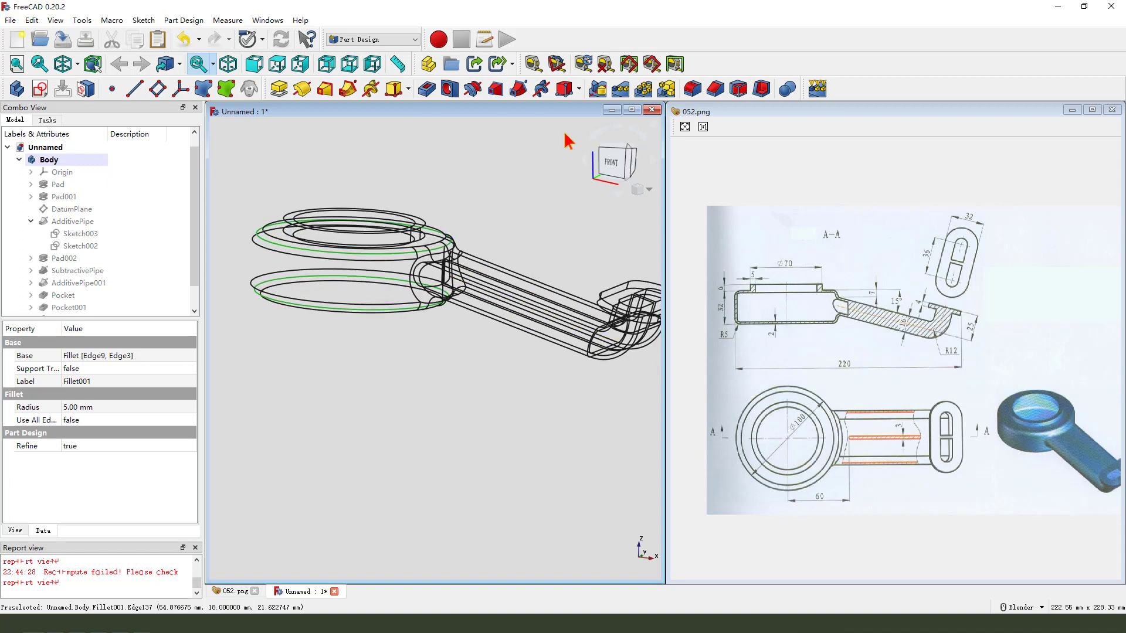
pyautogui.click(691, 89)
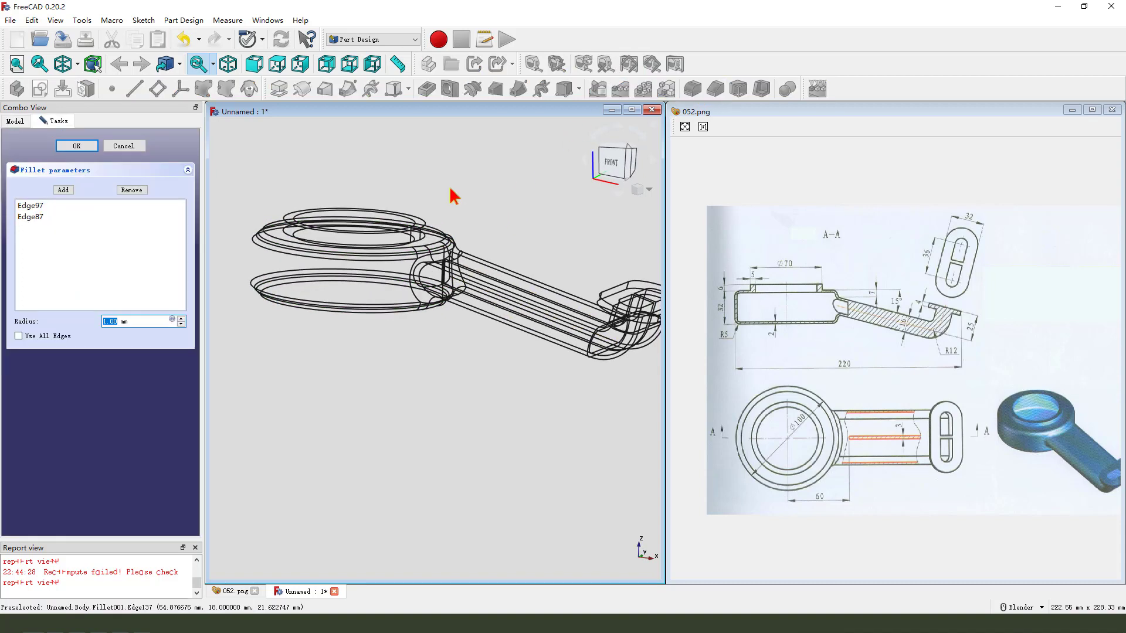
pyautogui.press('Return')
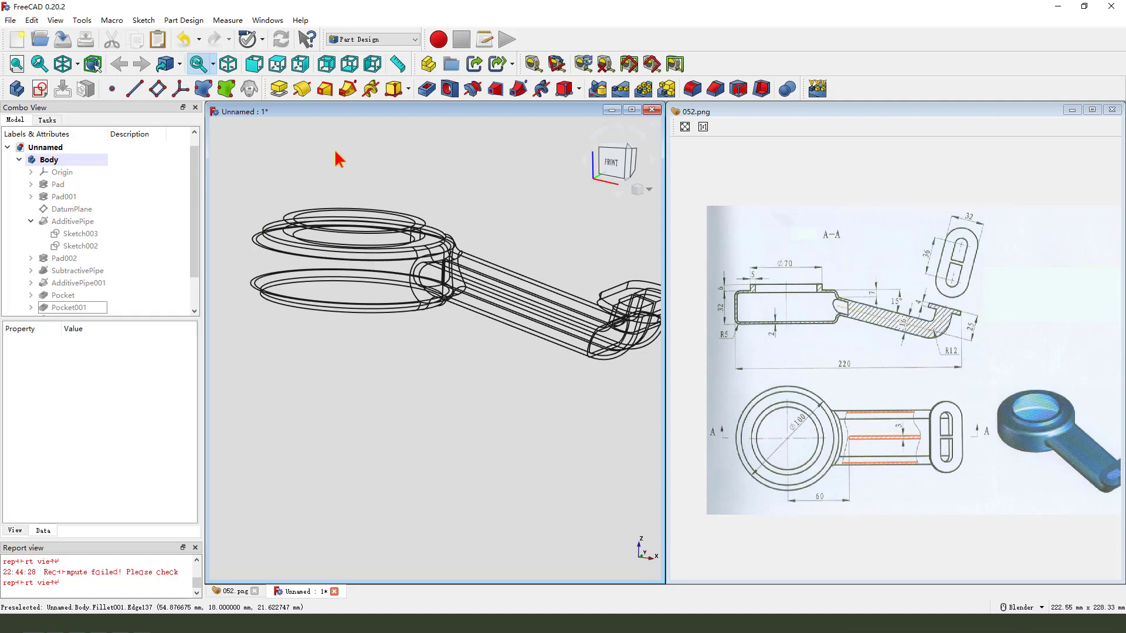
pyautogui.moveTo(339, 158); pyautogui.dragTo(467, 189, button='middle')
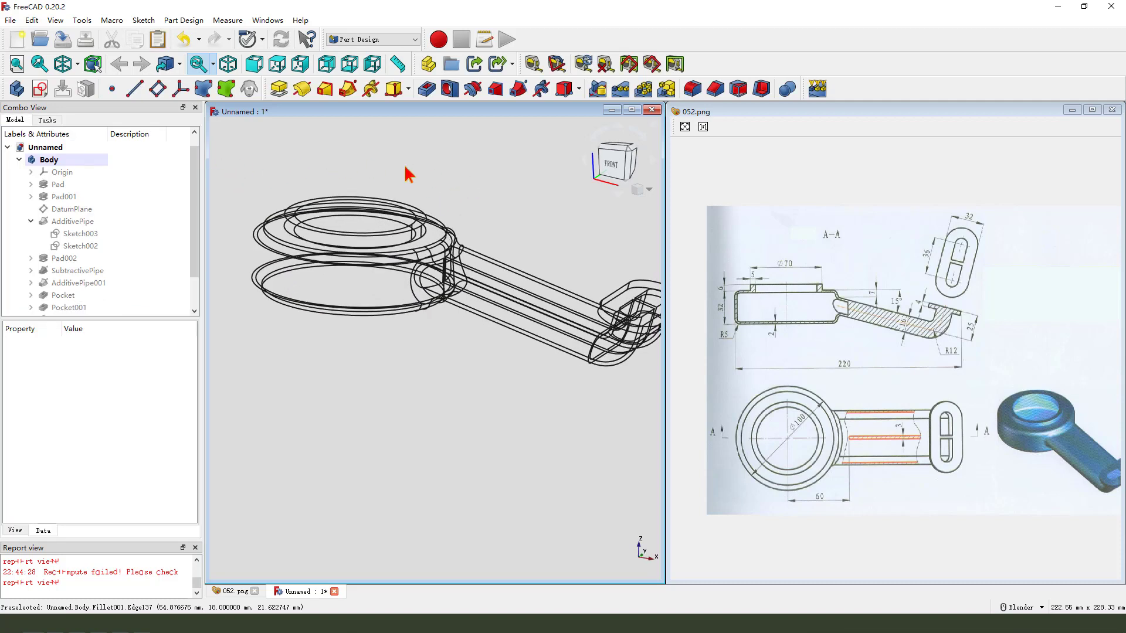
# Restore the As is display style and examine where the arm enters the hollow base against the drawing
pyautogui.click(77, 64)
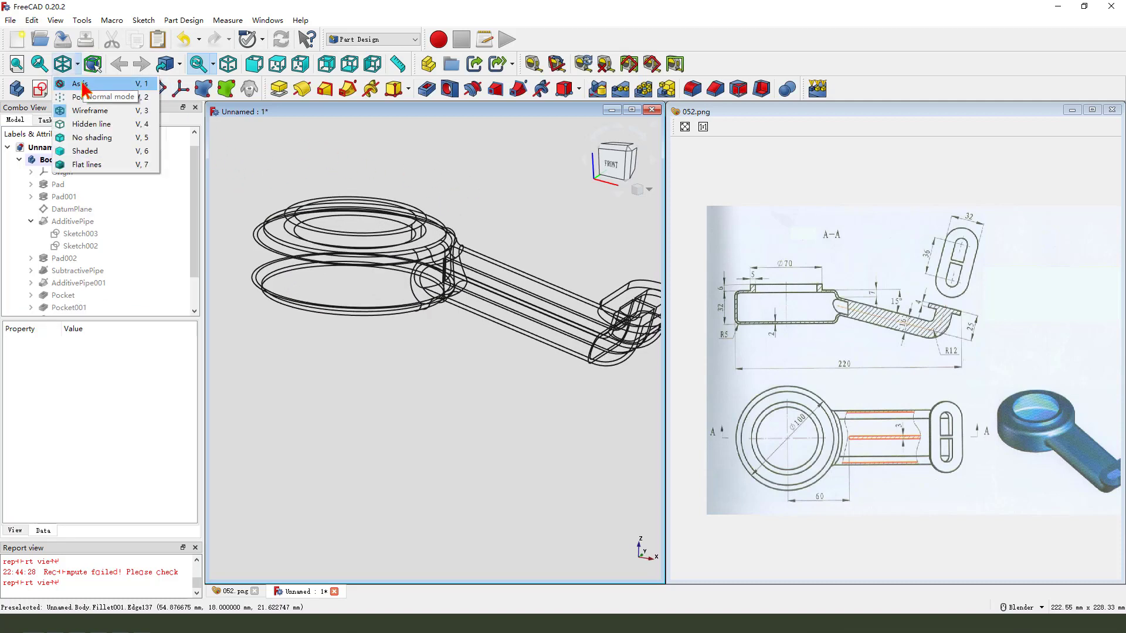
pyautogui.click(79, 82)
pyautogui.moveTo(430, 221)
pyautogui.mouseDown(button='middle')
pyautogui.moveTo(516, 301)
pyautogui.moveTo(486, 354)
pyautogui.moveTo(523, 348)
pyautogui.mouseUp(button='middle')
pyautogui.moveTo(454, 284); pyautogui.dragTo(450, 261, button='middle')
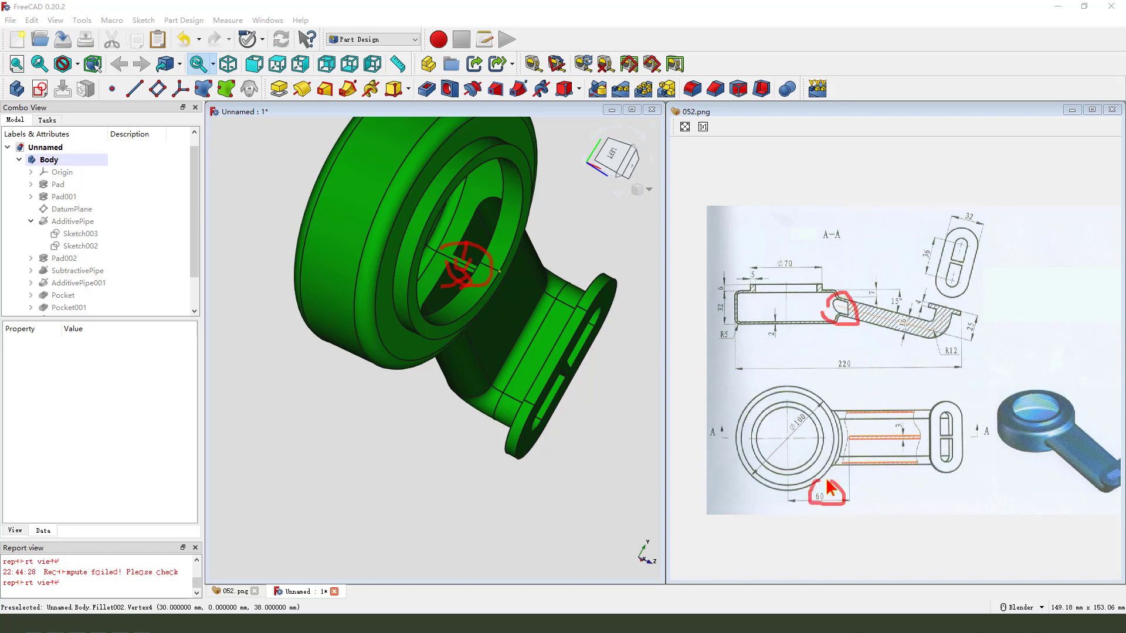
pyautogui.moveTo(847, 414); pyautogui.dragTo(855, 492)
pyautogui.press('Escape')
pyautogui.moveTo(593, 355)
pyautogui.mouseDown(button='middle')
pyautogui.moveTo(487, 339)
pyautogui.moveTo(432, 305)
pyautogui.moveTo(500, 304)
pyautogui.moveTo(464, 299)
pyautogui.mouseUp(button='middle')
pyautogui.scroll(-4, 433, 305)
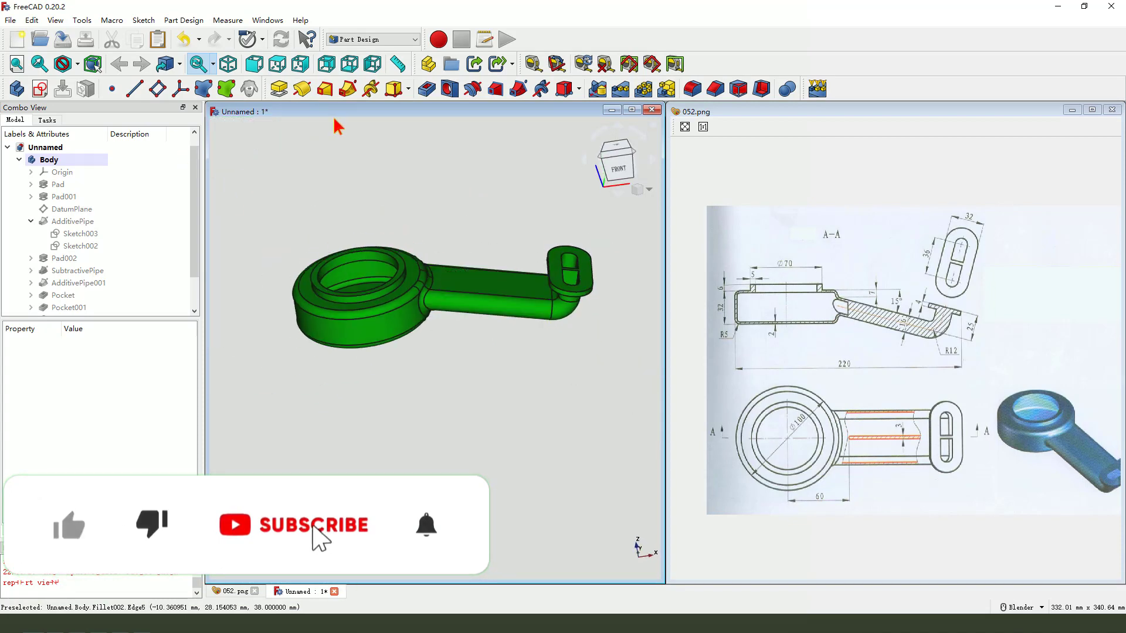
# Start a new sketch on the XZ plane and show the part in section view around the arm's junction with the base
pyautogui.click(40, 89)
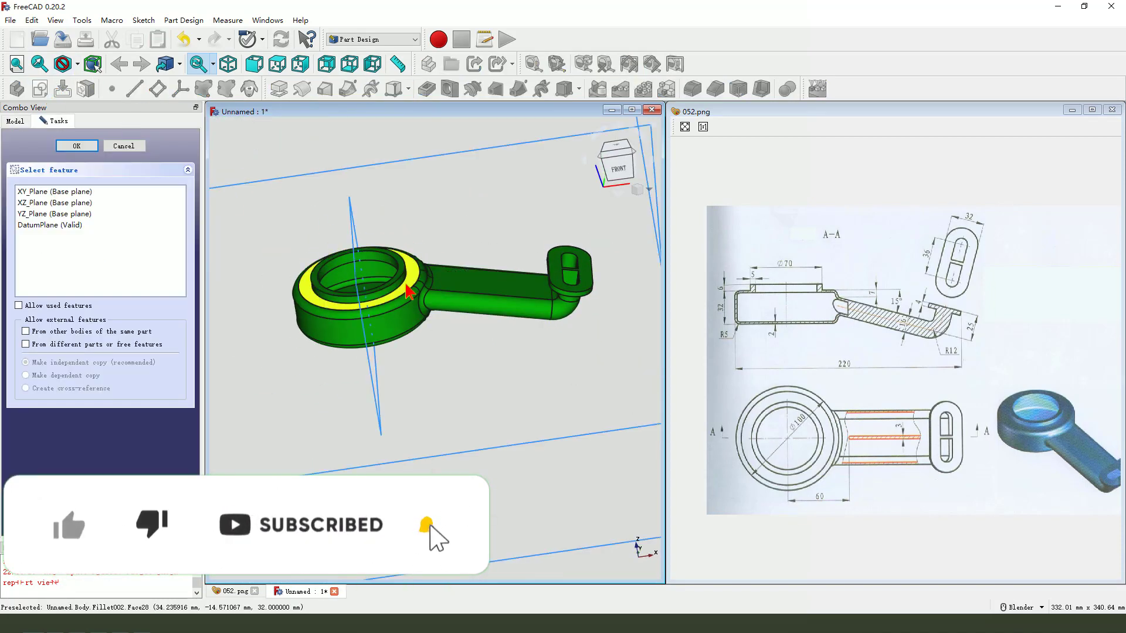
pyautogui.moveTo(454, 265); pyautogui.dragTo(381, 252, button='middle')
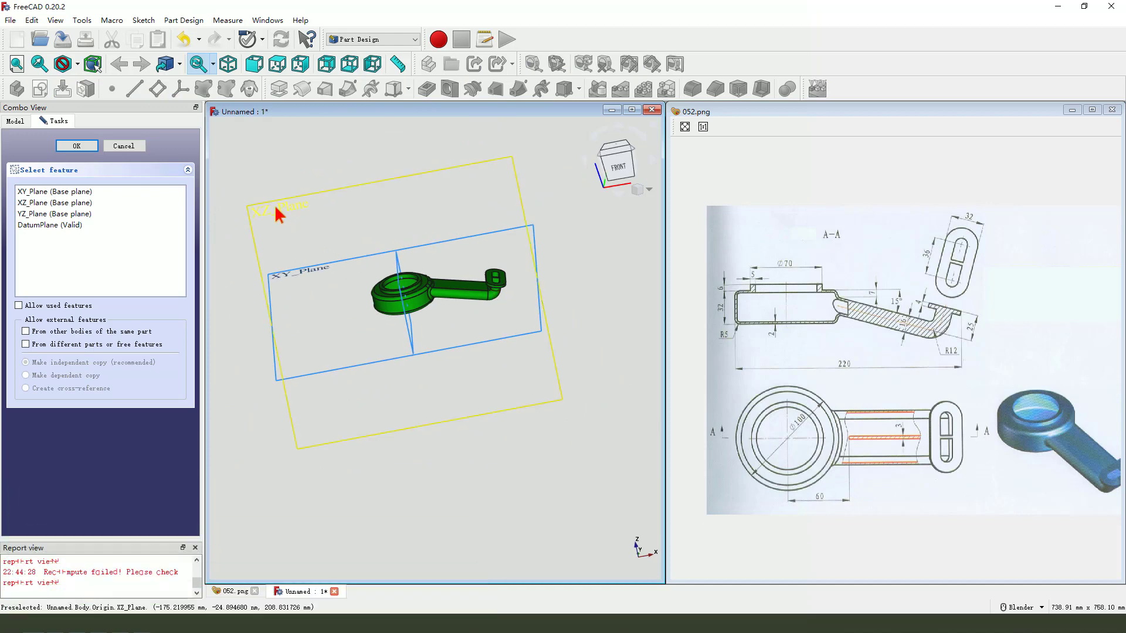
pyautogui.click(293, 209)
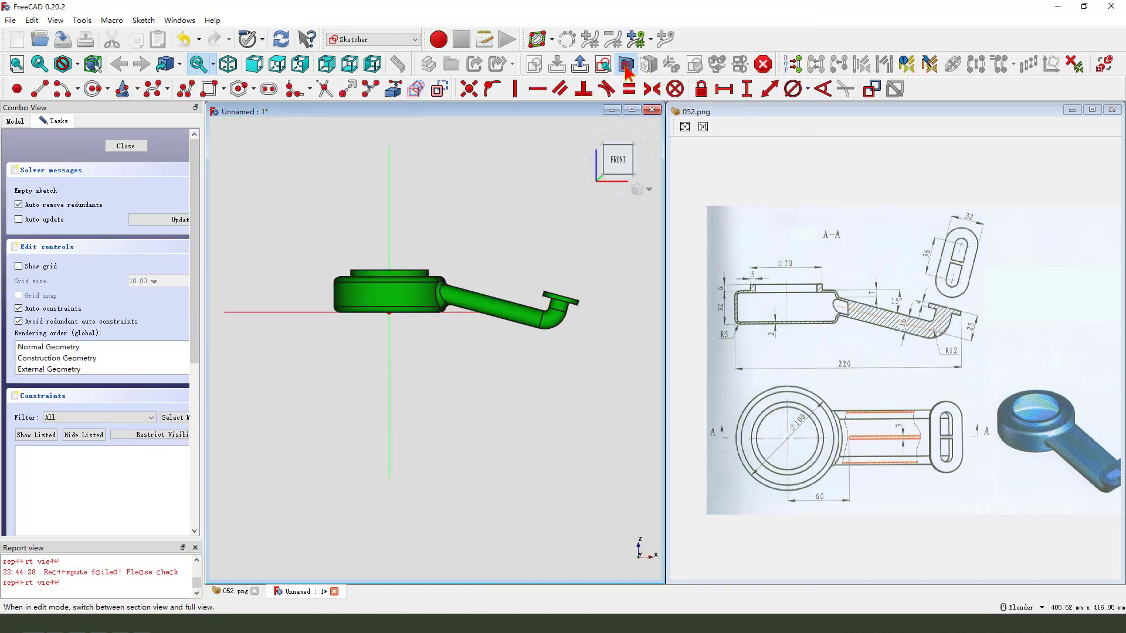
pyautogui.scroll(5, 440, 272)
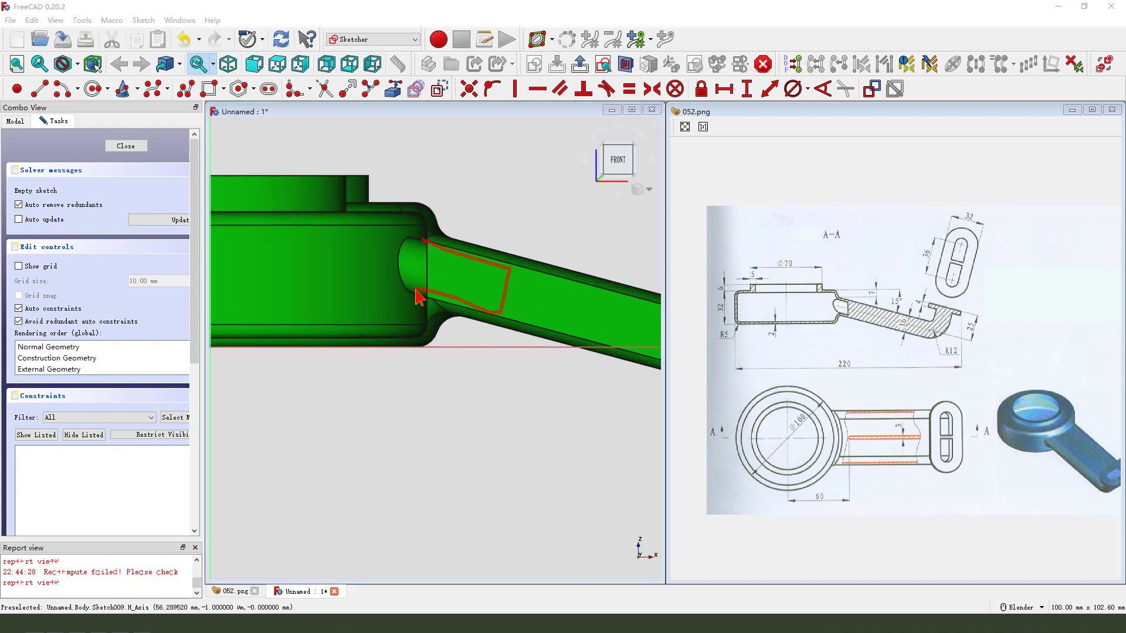
pyautogui.scroll(-5, 414, 279)
pyautogui.moveTo(485, 271); pyautogui.dragTo(544, 318, button='middle')
pyautogui.press('1')
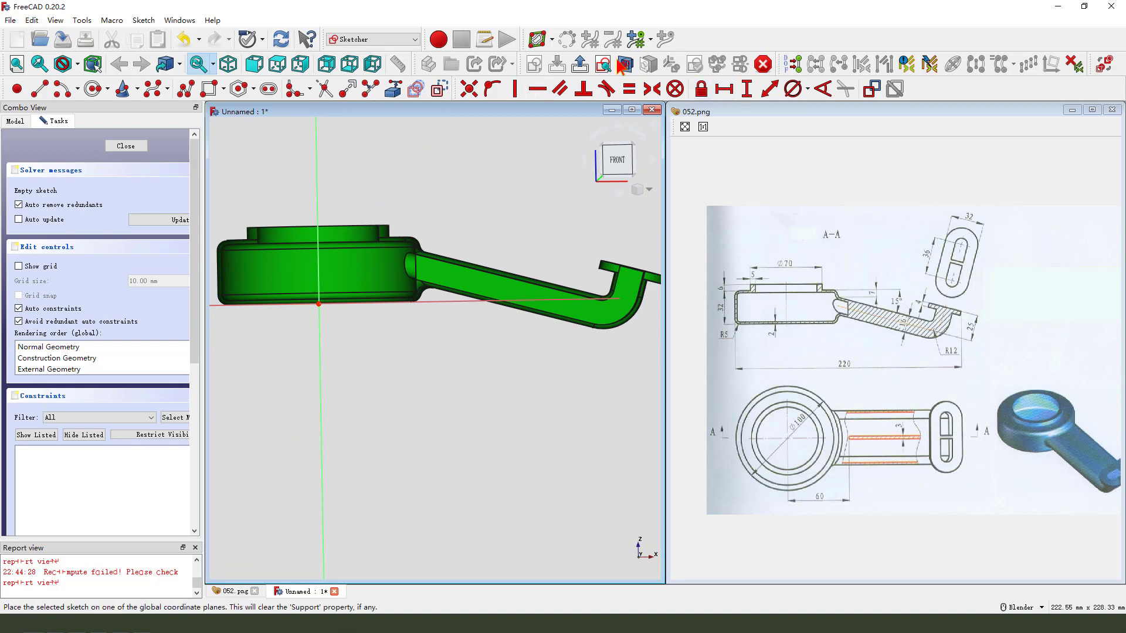
pyautogui.scroll(3, 449, 276)
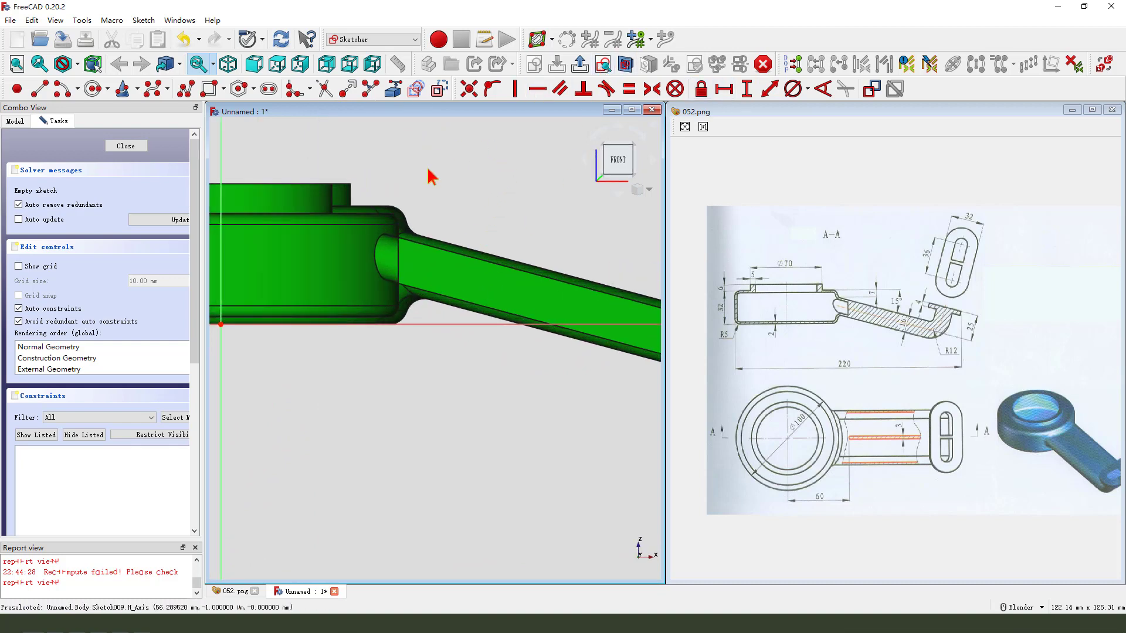
pyautogui.scroll(-2, 433, 176)
# Project the upper and lower straight edges of the sectioned arm into the sketch as external geometry
pyautogui.click(393, 89)
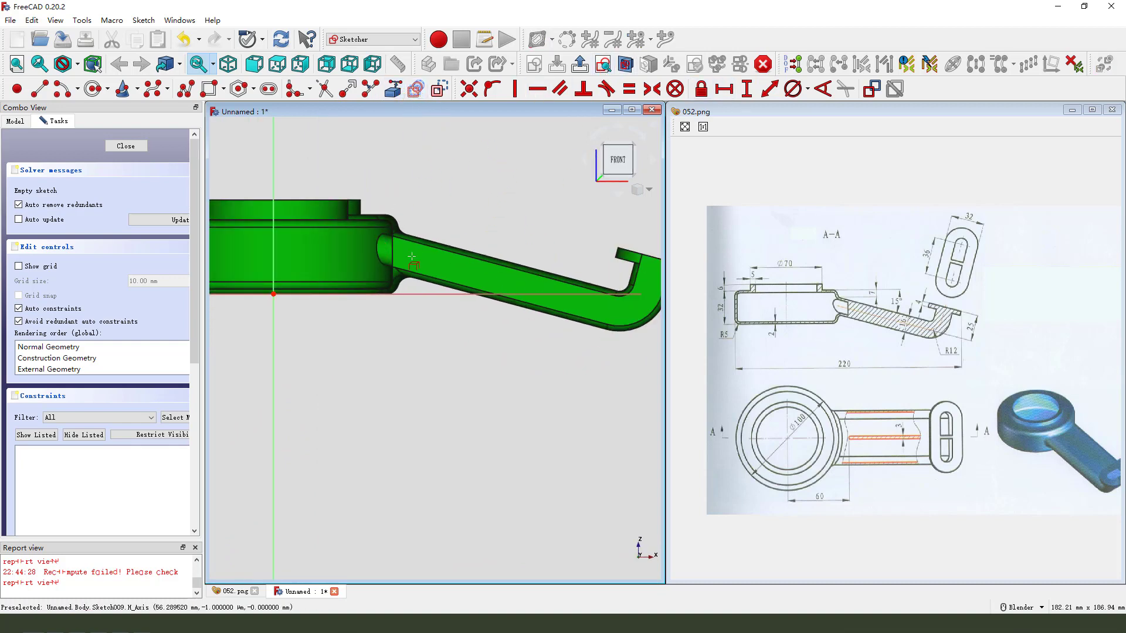
pyautogui.click(415, 244)
pyautogui.scroll(2, 407, 276)
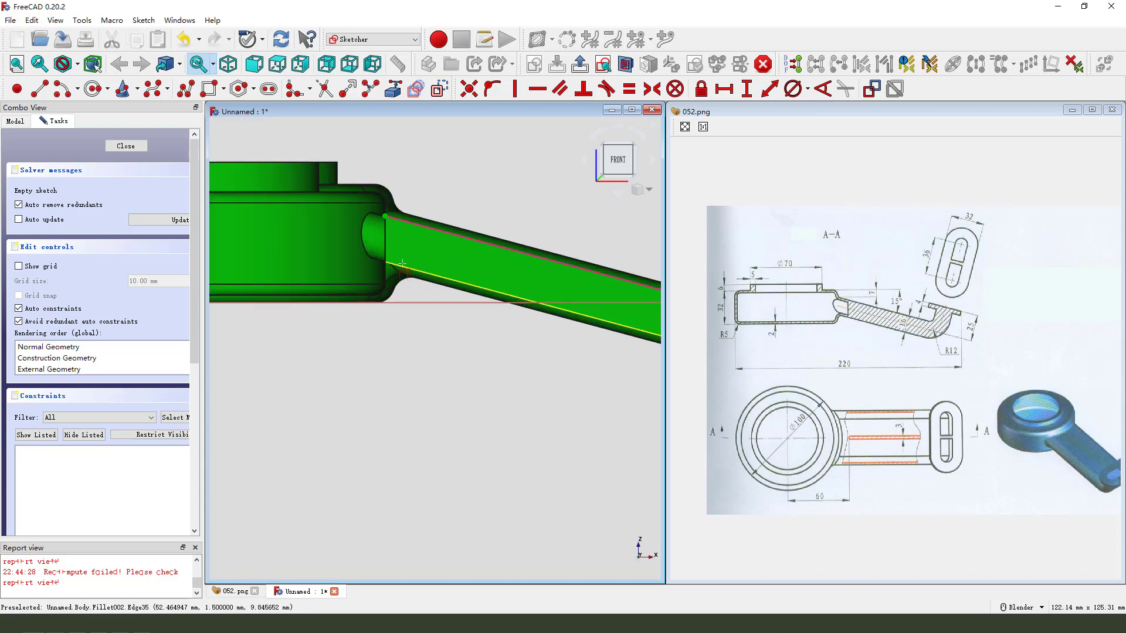
pyautogui.click(410, 269)
pyautogui.scroll(-2, 367, 276)
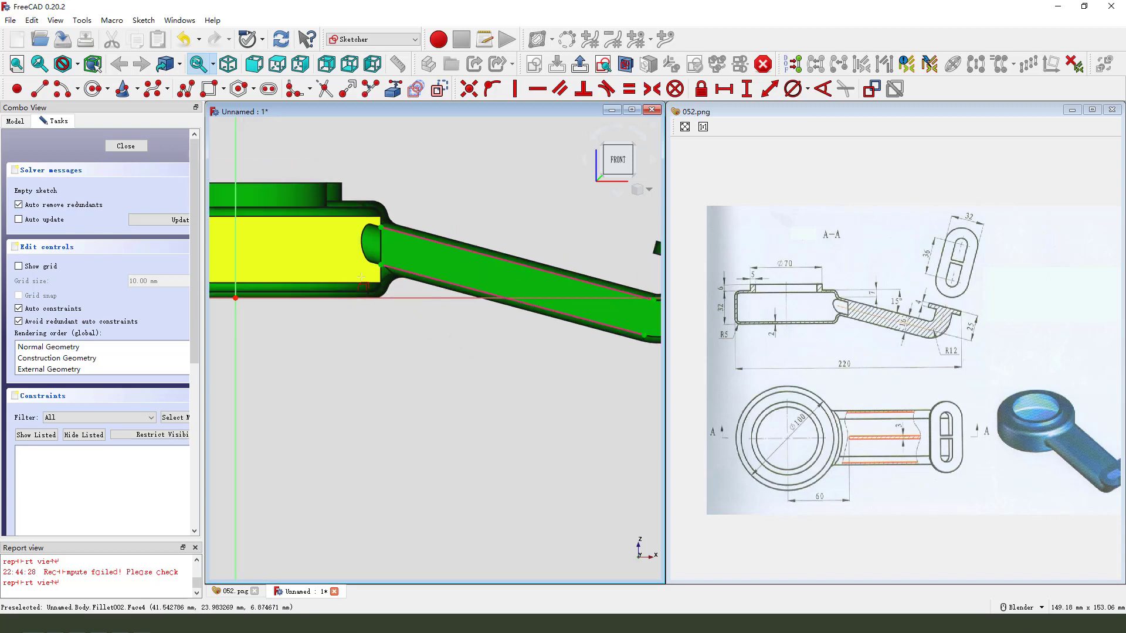
pyautogui.rightClick(439, 340)
pyautogui.scroll(2, 405, 265)
pyautogui.scroll(-2, 415, 266)
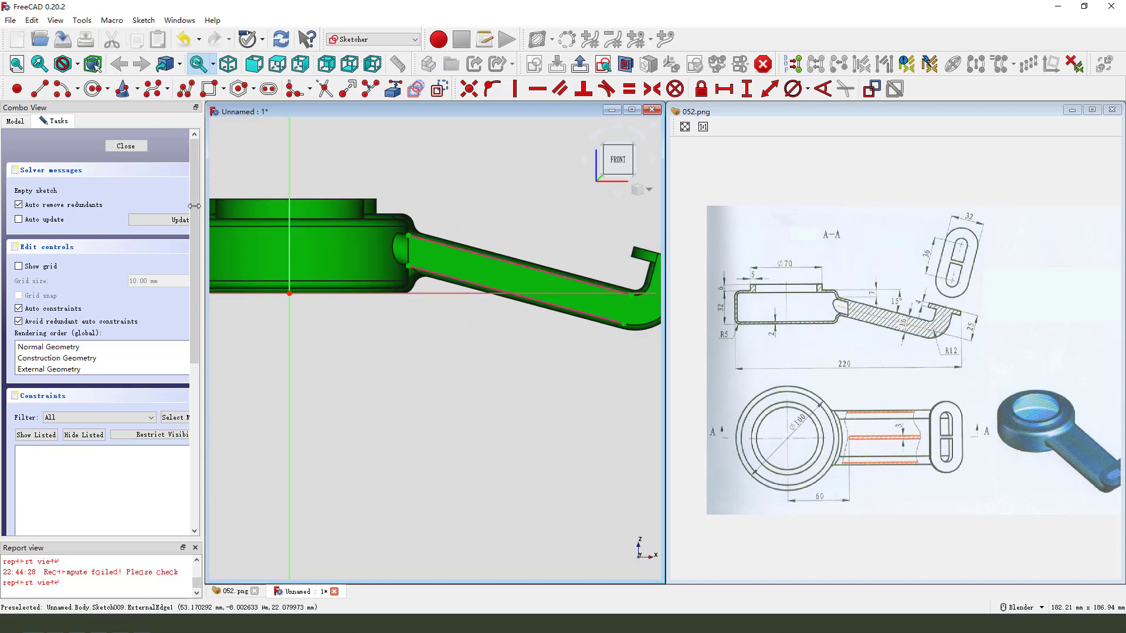
# Draw three connected lines from the arm's upper inner corner along its upper edge, vertically down, and back along its lower edge
pyautogui.click(44, 91)
pyautogui.scroll(2, 448, 287)
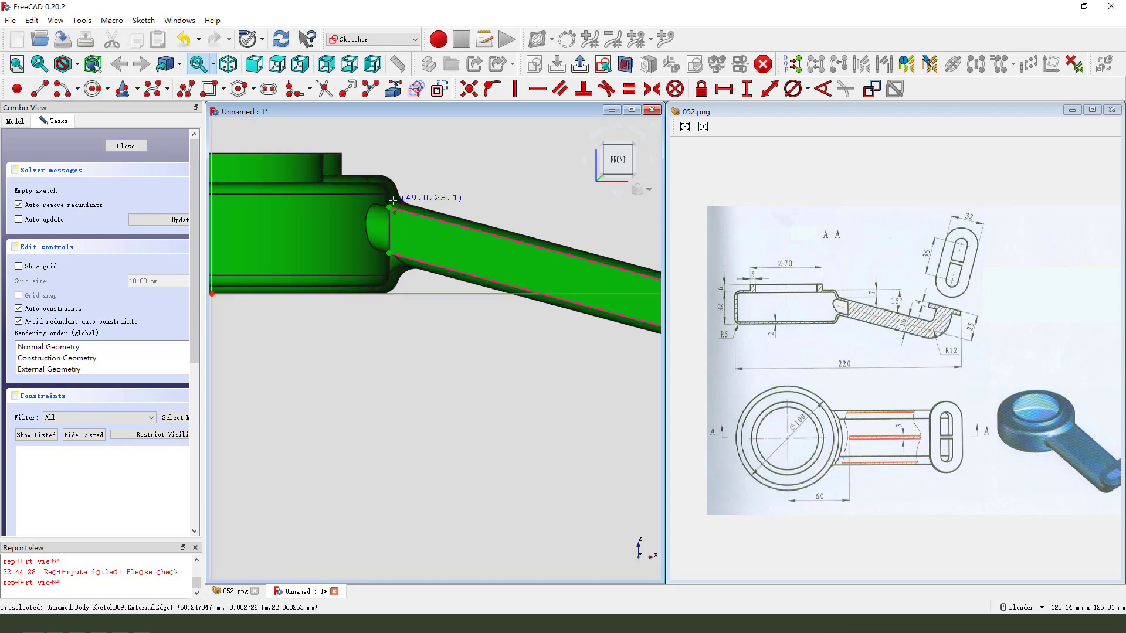
pyautogui.click(389, 253)
pyautogui.click(461, 227)
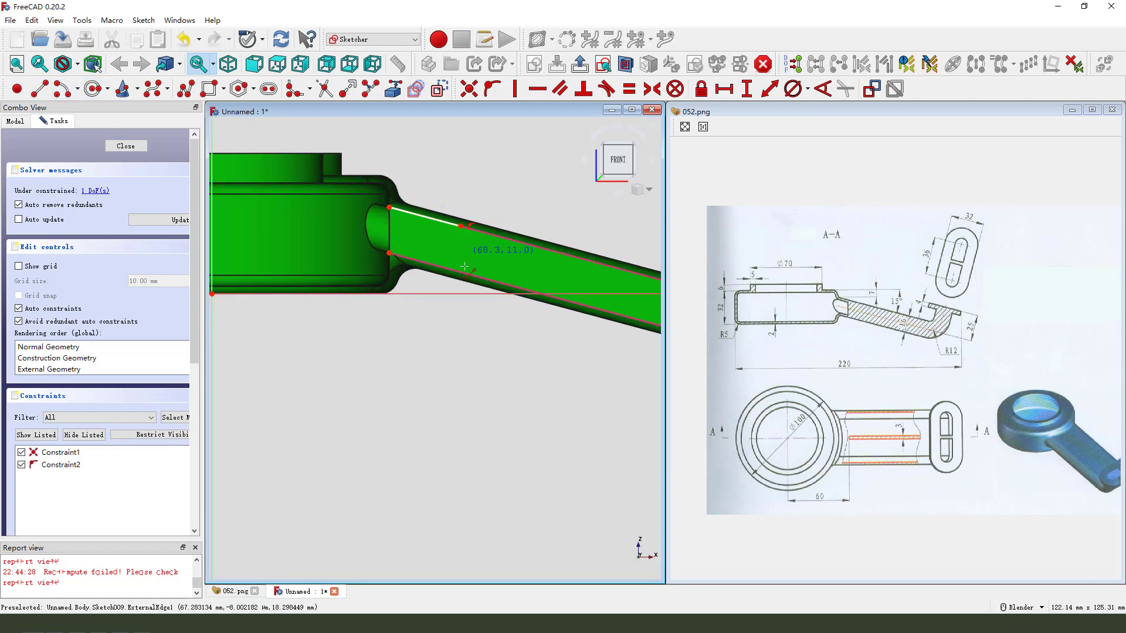
pyautogui.click(461, 226)
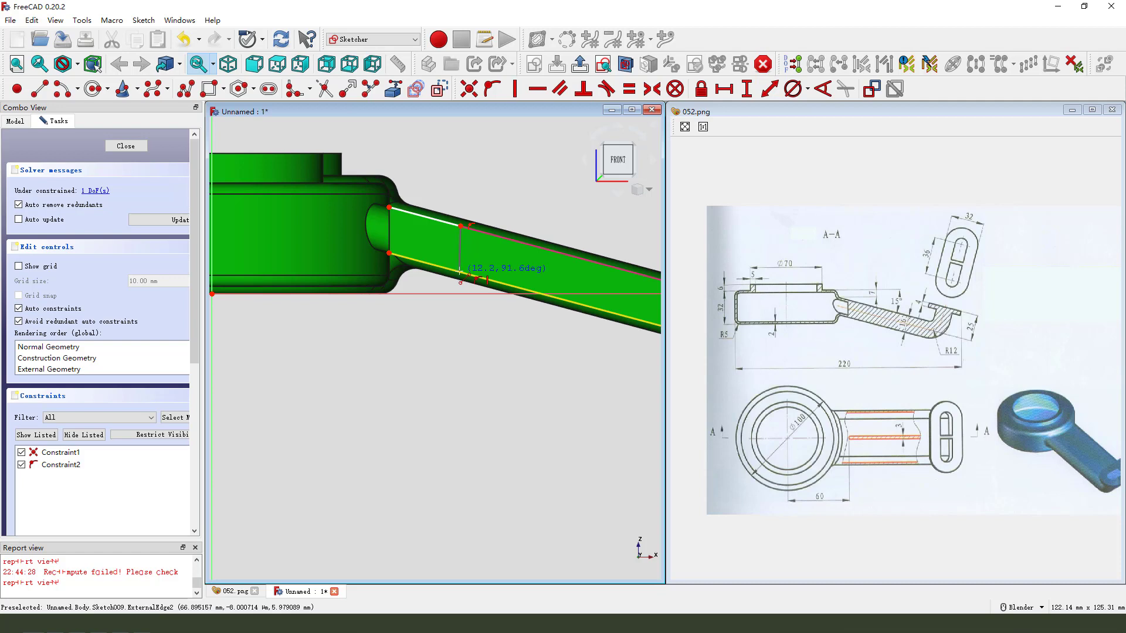
pyautogui.click(461, 272)
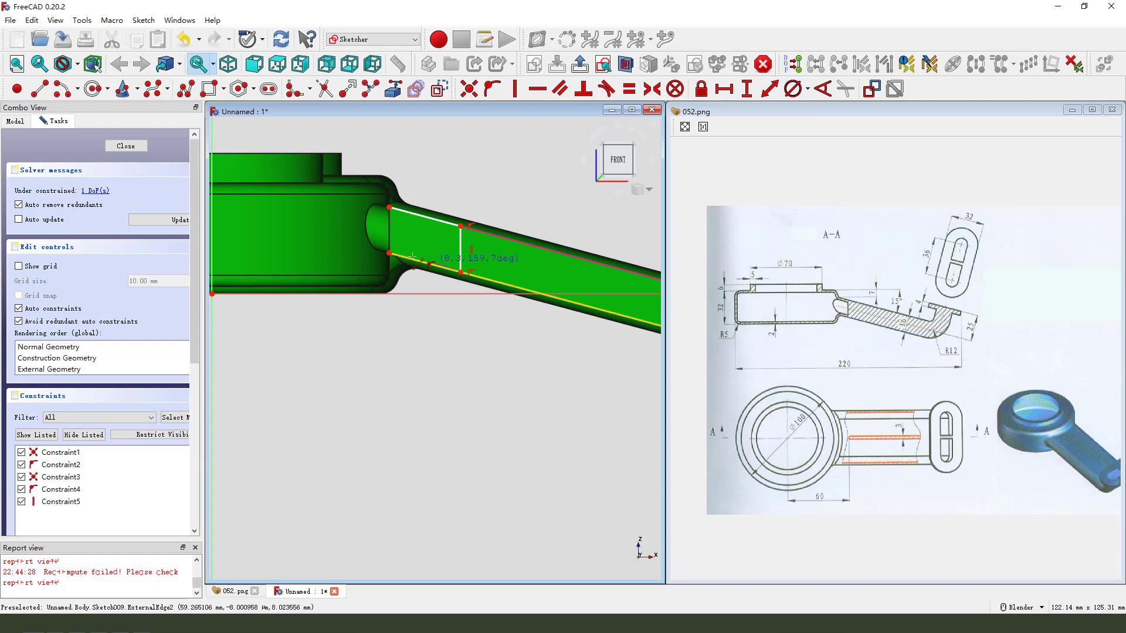
pyautogui.click(389, 254)
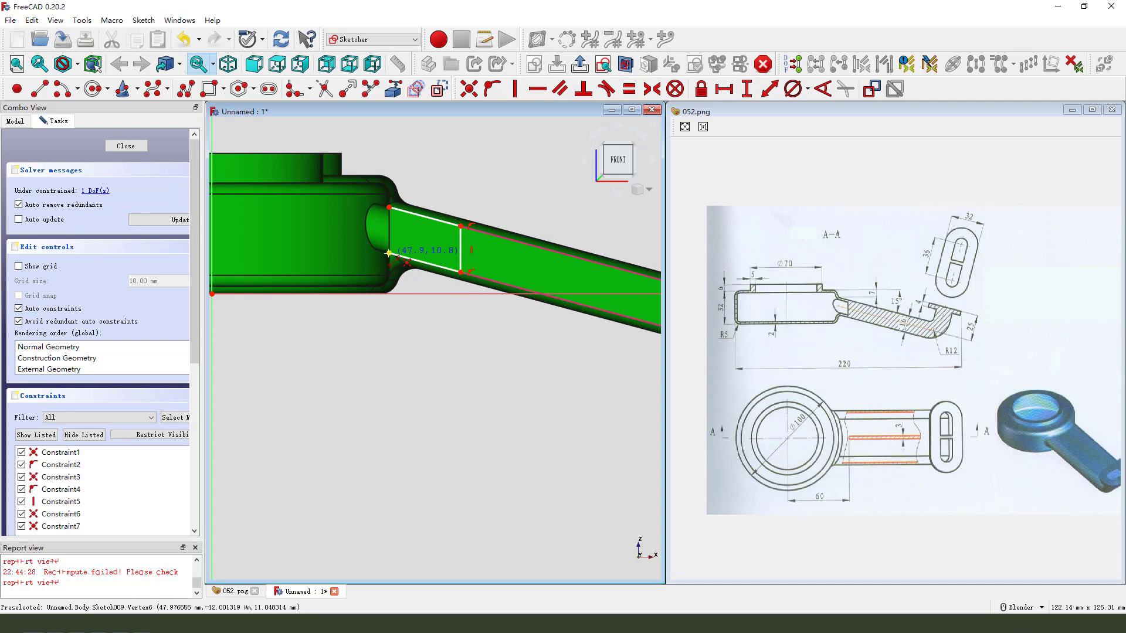
pyautogui.moveTo(394, 254)
pyautogui.mouseDown(button='middle')
pyautogui.moveTo(447, 244)
pyautogui.moveTo(413, 237)
pyautogui.moveTo(395, 212)
pyautogui.moveTo(460, 301)
pyautogui.moveTo(398, 253)
pyautogui.mouseUp(button='middle')
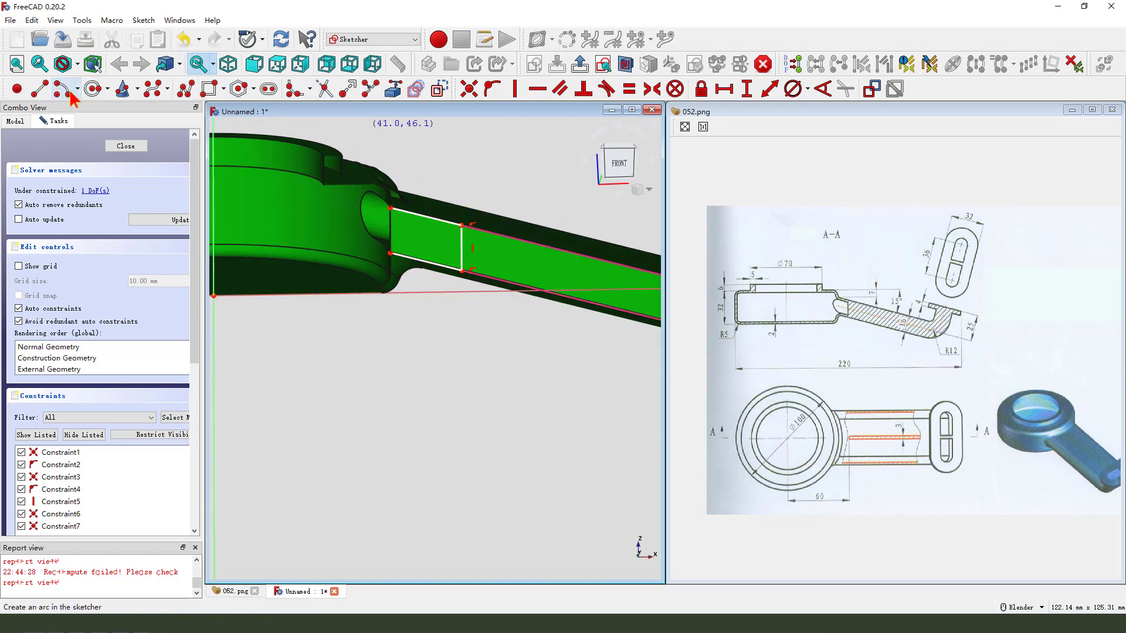
# Close the profile with a three-point arc between the lines' open ends, bulging into the hollow base
pyautogui.click(598, 73)
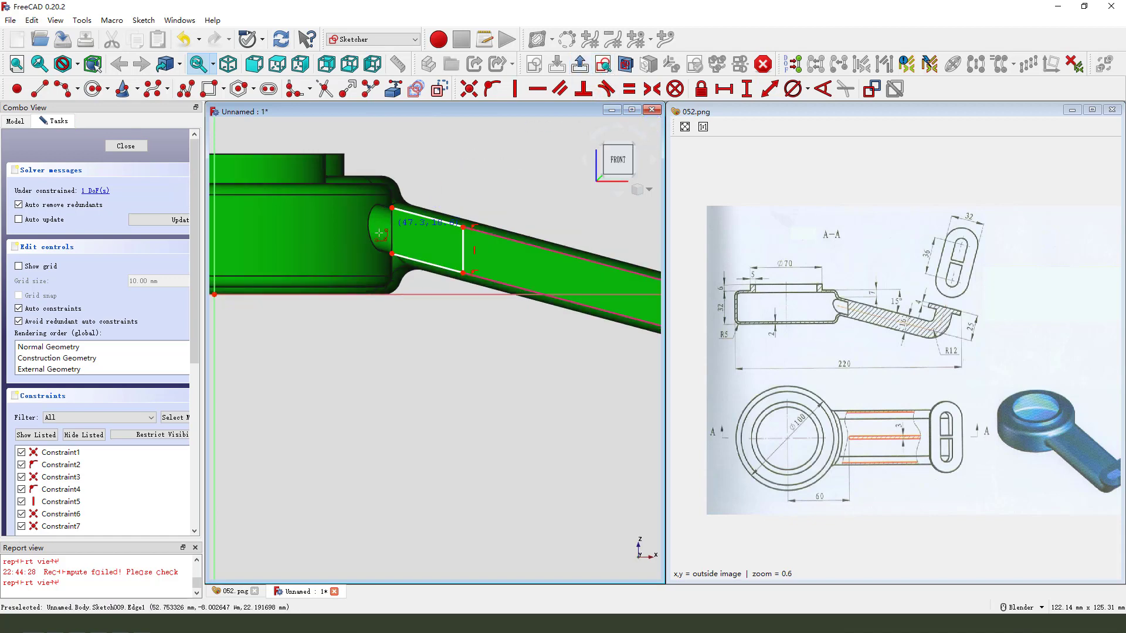
pyautogui.scroll(3, 375, 246)
pyautogui.click(403, 186)
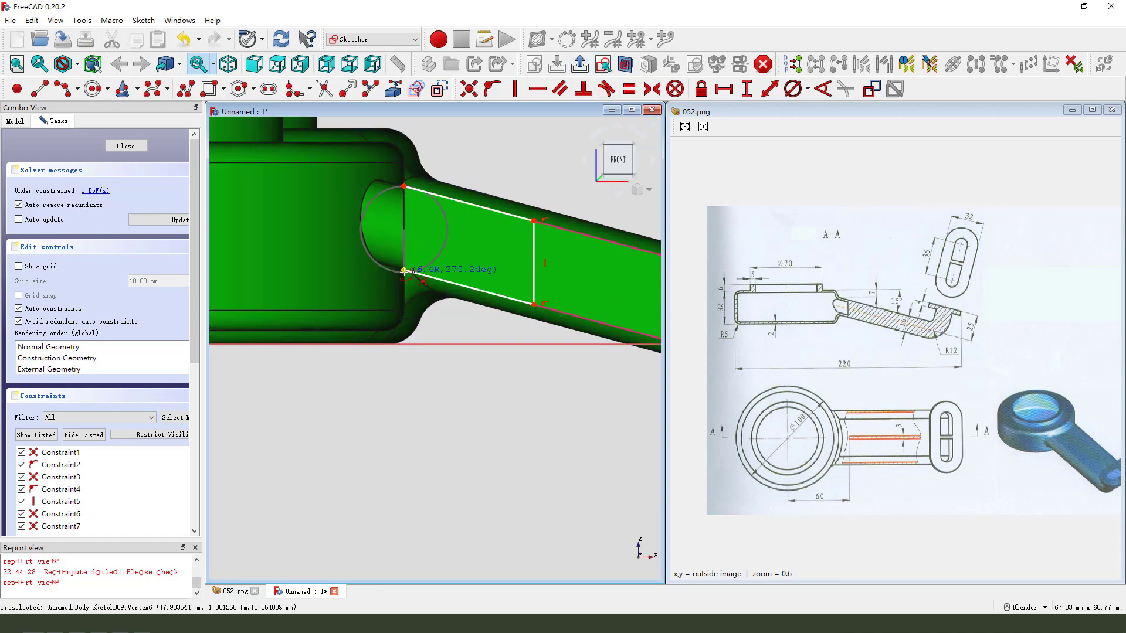
pyautogui.click(404, 269)
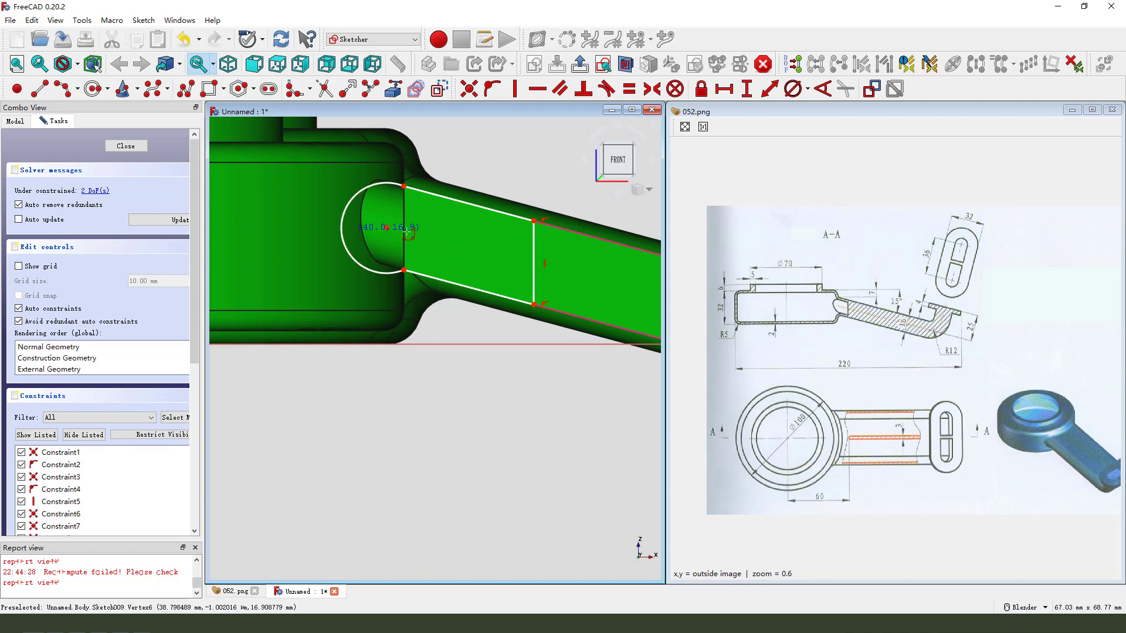
# Constrain the horizontal distance from the origin to the profile's vertical line to 60 mm and place the dimension below the part
pyautogui.scroll(-2, 544, 269)
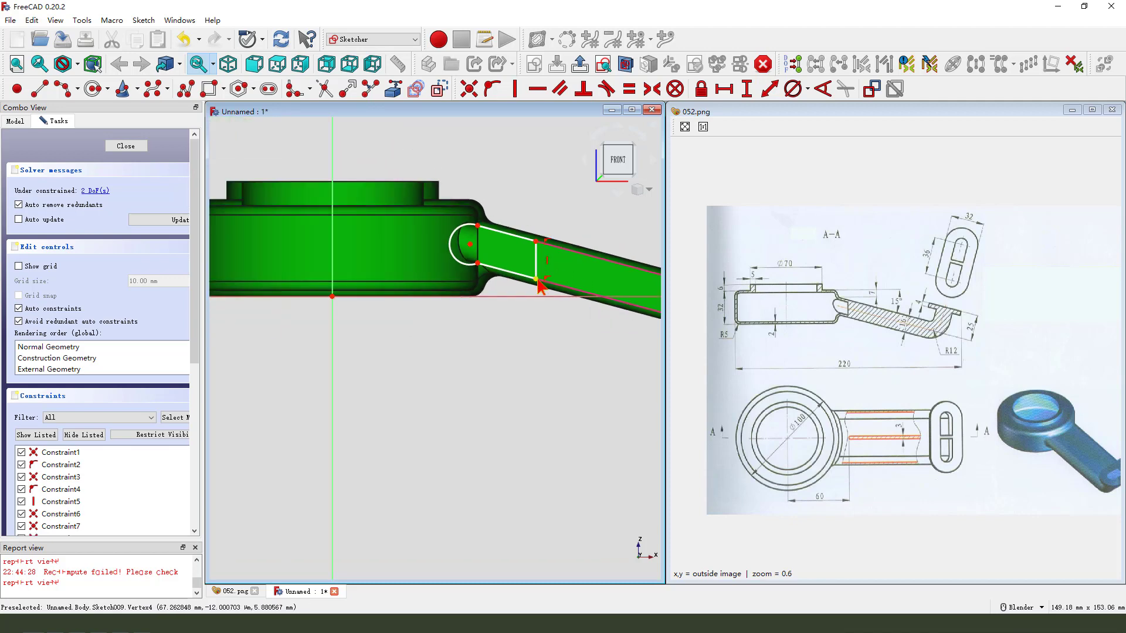
pyautogui.click(537, 280)
pyautogui.click(332, 296)
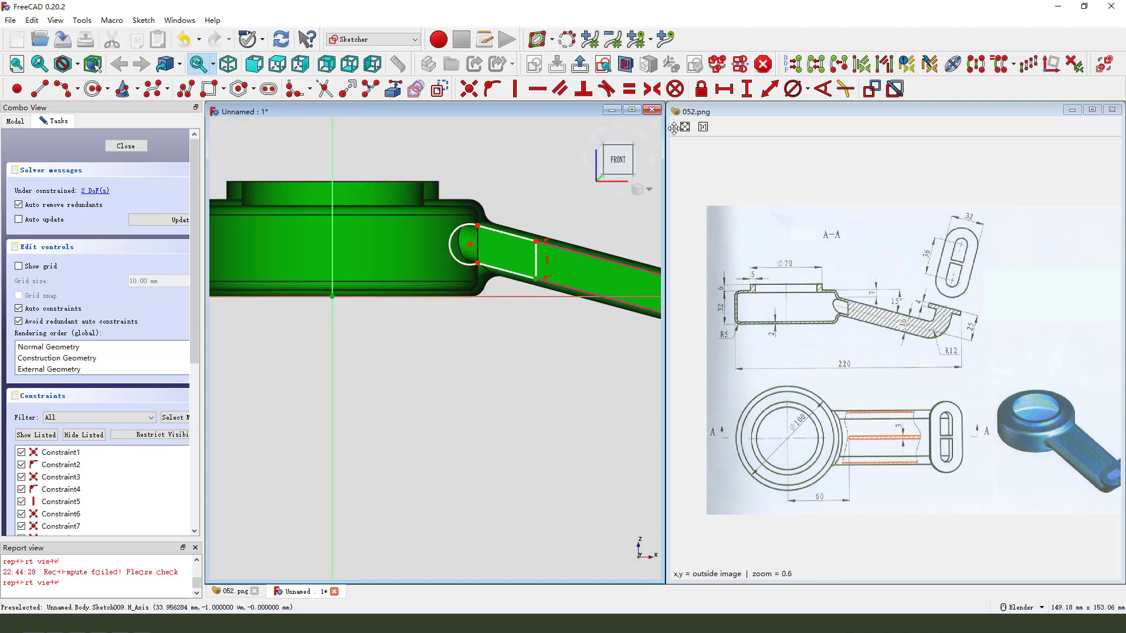
pyautogui.click(727, 93)
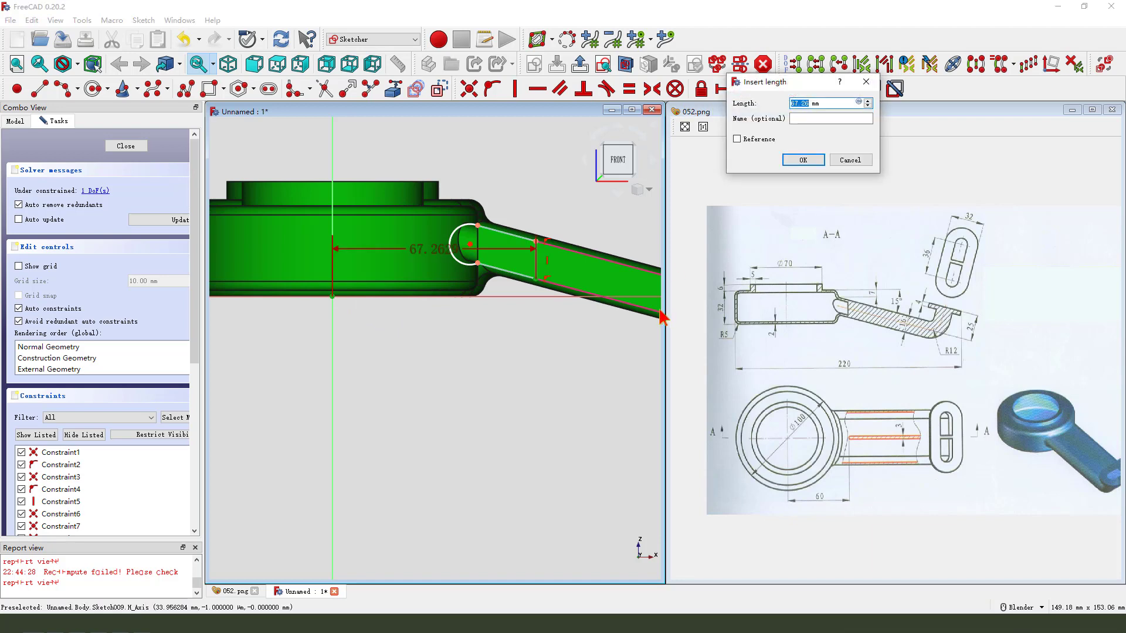
pyautogui.write('60')
pyautogui.press('Return')
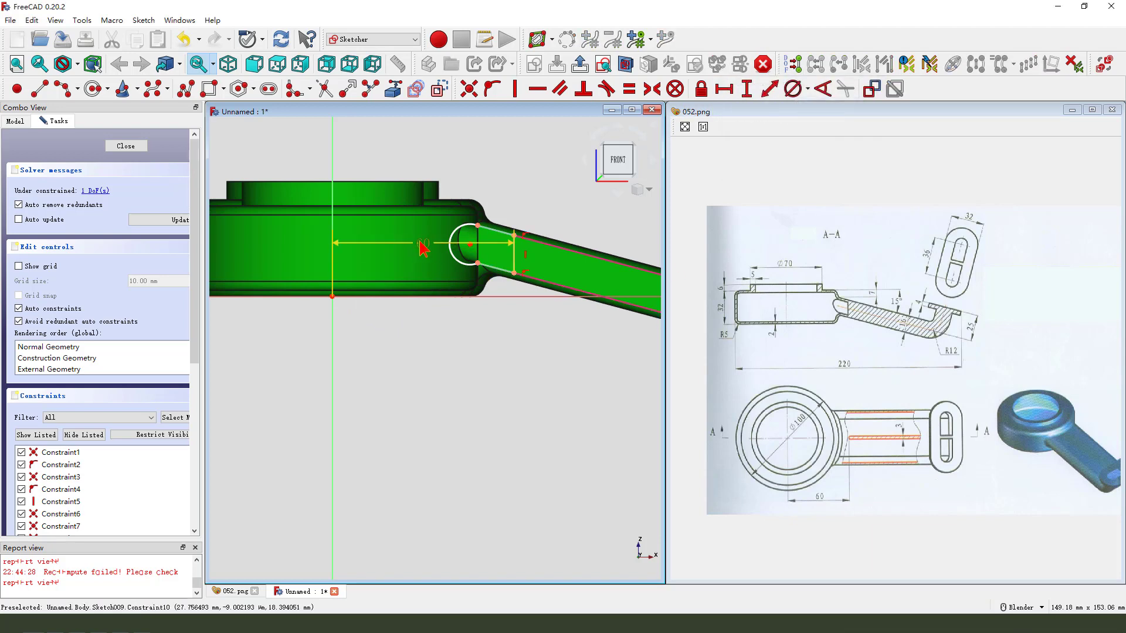
pyautogui.moveTo(422, 242); pyautogui.dragTo(432, 351)
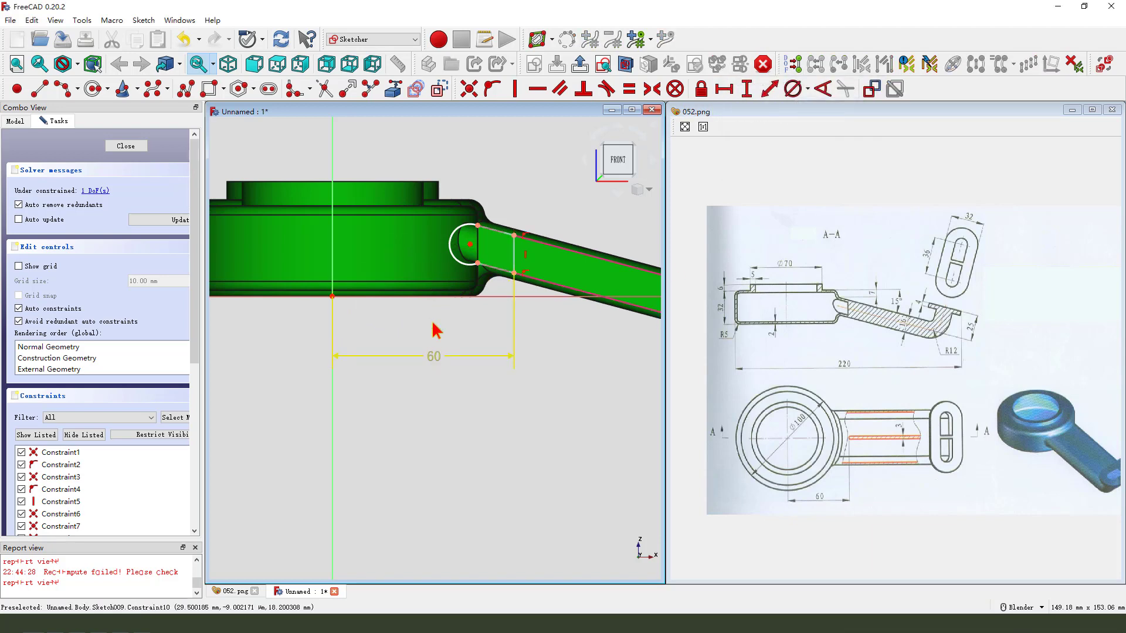
# Constrain the diameter of the profile's arc to 13.44 mm and finish editing the sketch
pyautogui.click(451, 256)
pyautogui.click(792, 89)
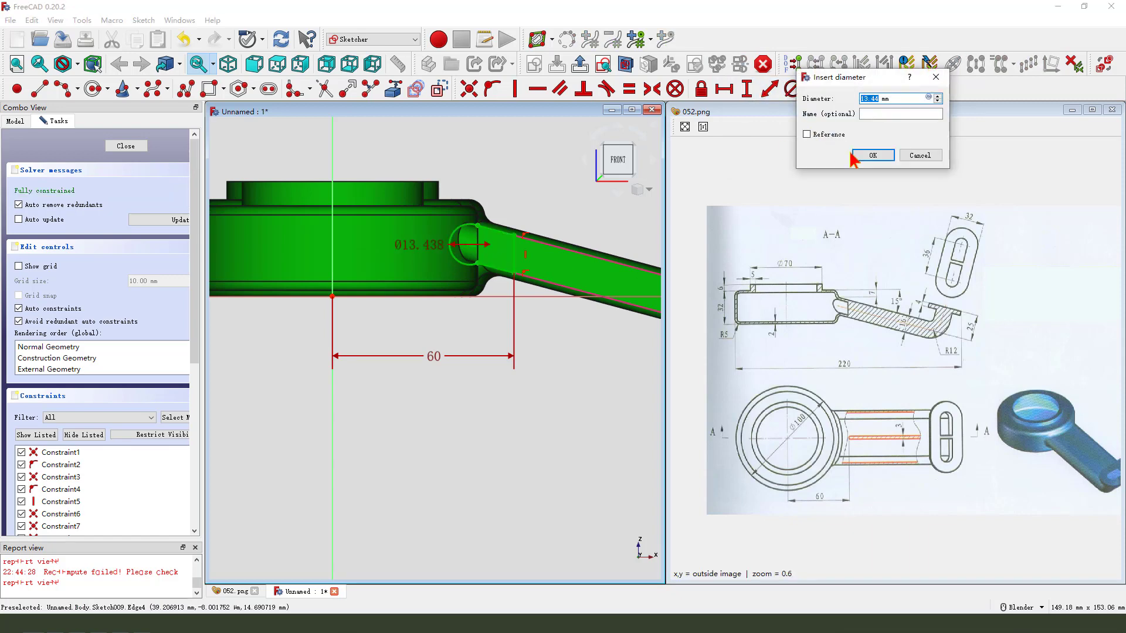
pyautogui.click(886, 158)
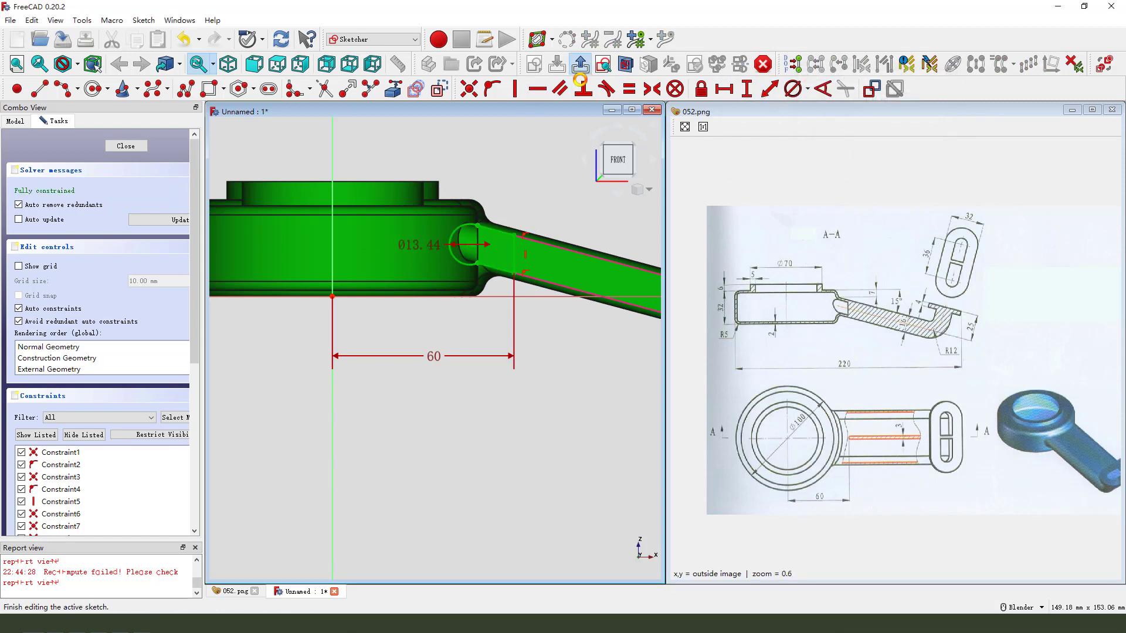
pyautogui.click(580, 64)
# Pocket the finished profile using the Dimension type with a 5 mm length, symmetric to the sketch plane
pyautogui.moveTo(457, 321); pyautogui.dragTo(510, 329, button='middle')
pyautogui.scroll(3, 435, 281)
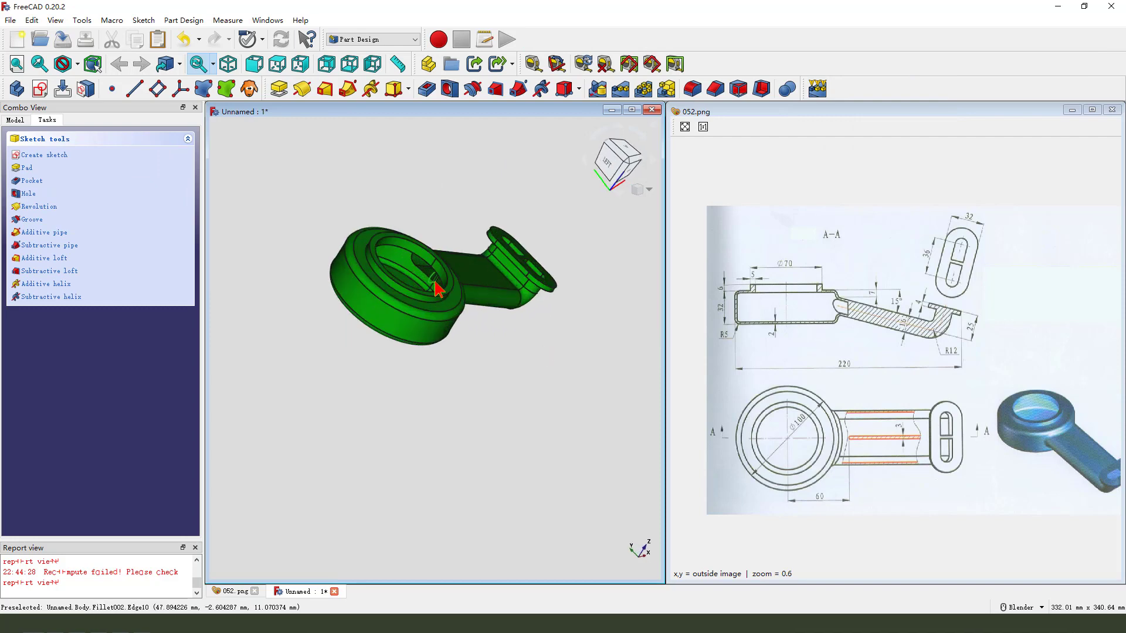
pyautogui.scroll(2, 437, 289)
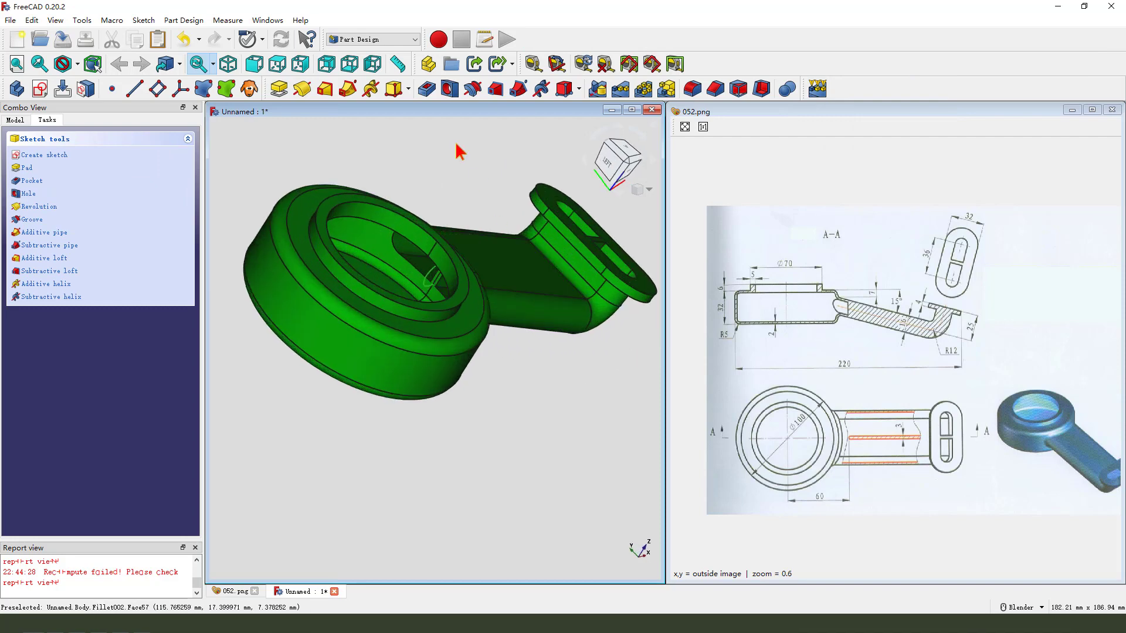
pyautogui.click(429, 89)
pyautogui.click(143, 191)
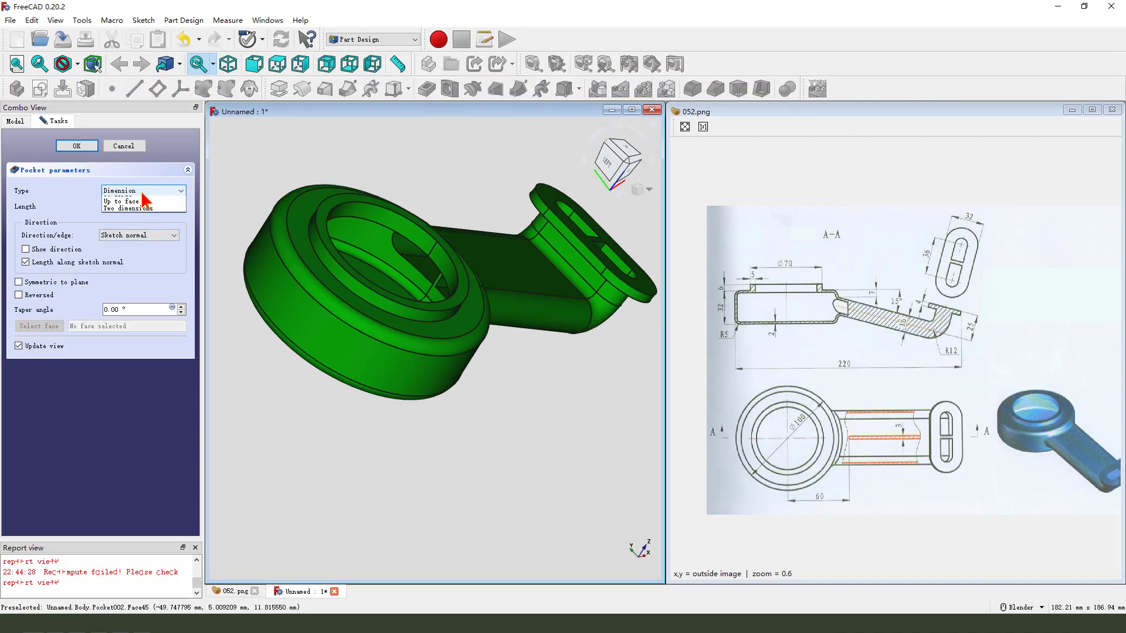
pyautogui.click(145, 200)
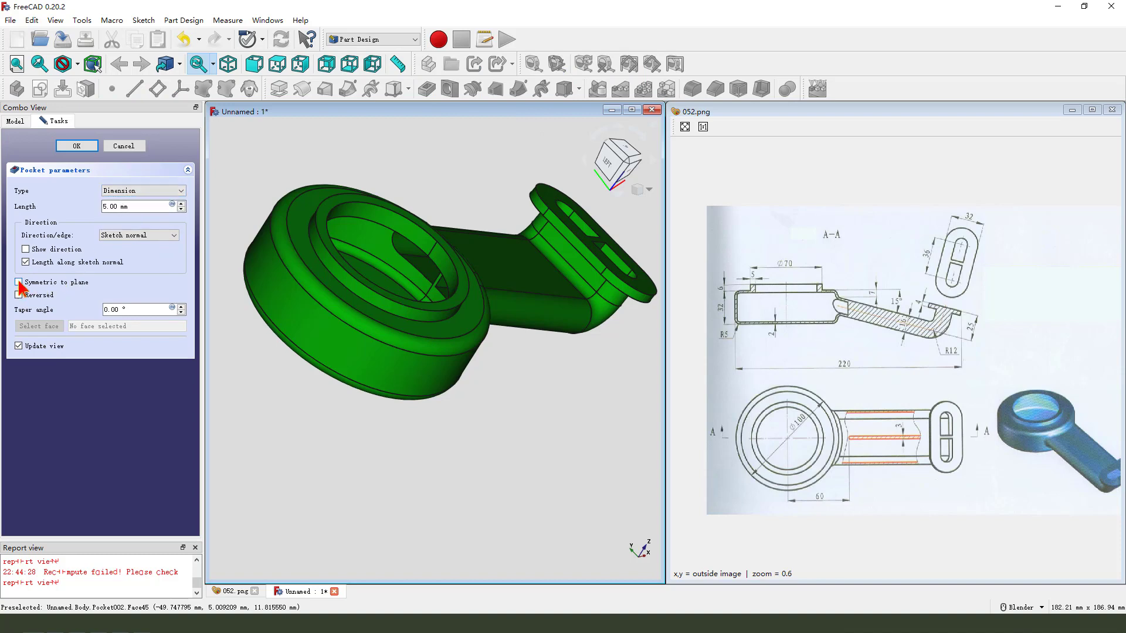
# Examine the pocket preview where the arm meets the hollow base, seen through the ring opening, and accept the pocket
pyautogui.moveTo(452, 281); pyautogui.dragTo(468, 291, button='middle')
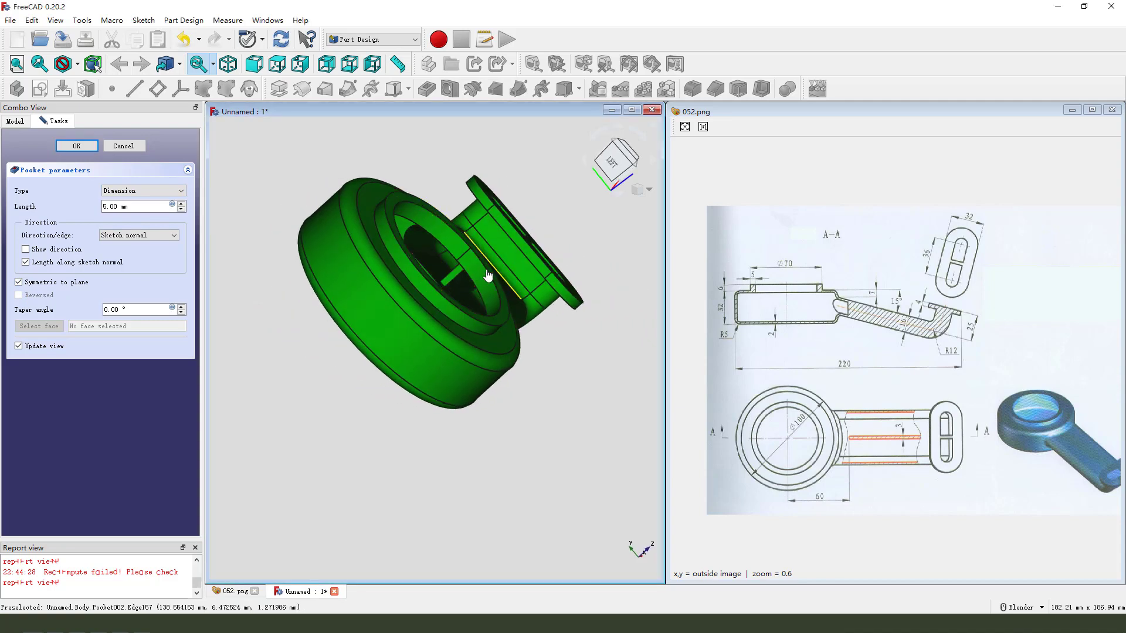
pyautogui.scroll(5, 485, 274)
pyautogui.scroll(1, 481, 268)
pyautogui.moveTo(481, 267)
pyautogui.mouseDown(button='middle')
pyautogui.moveTo(486, 288)
pyautogui.moveTo(489, 274)
pyautogui.mouseUp(button='middle')
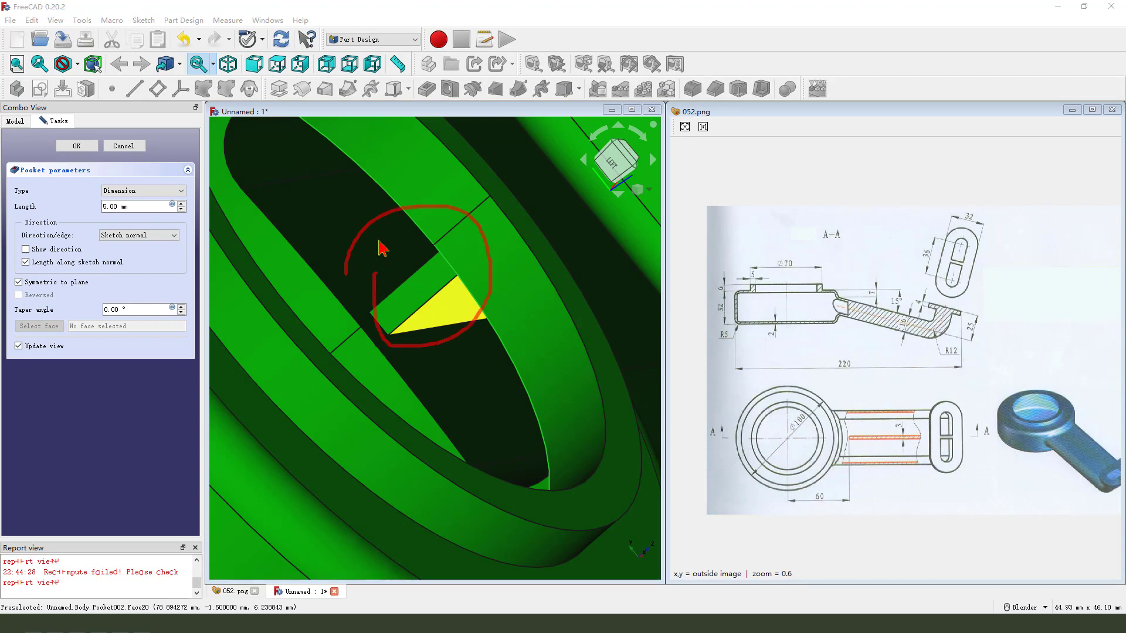
pyautogui.press('Escape')
pyautogui.scroll(-8, 440, 264)
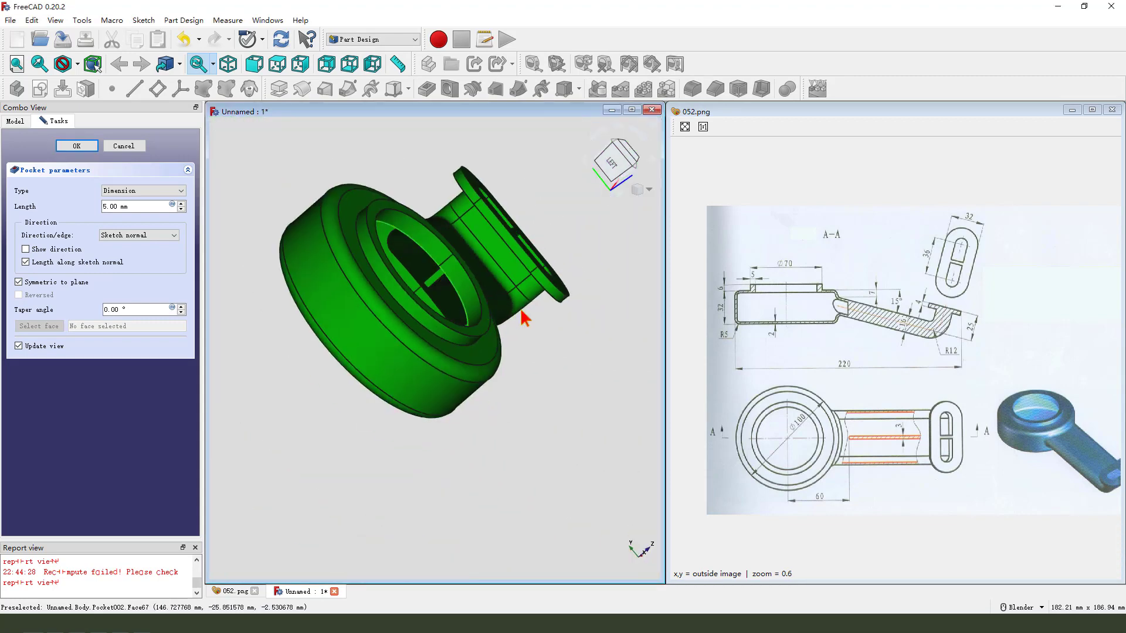
pyautogui.moveTo(522, 317); pyautogui.dragTo(442, 302, button='middle')
pyautogui.scroll(-3, 394, 318)
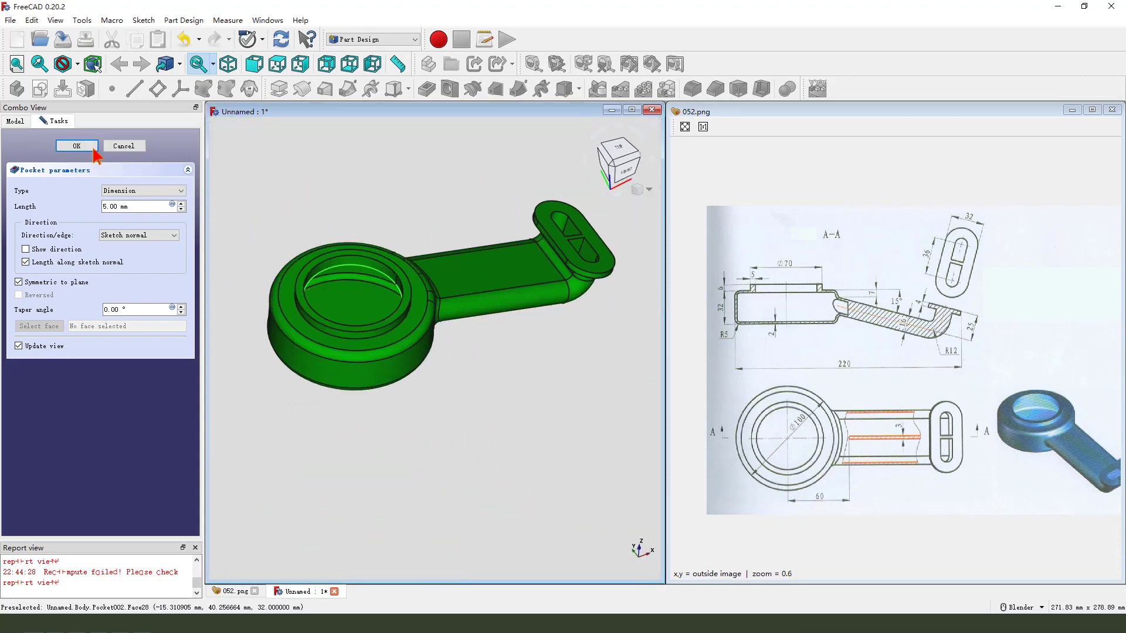
pyautogui.press('Return')
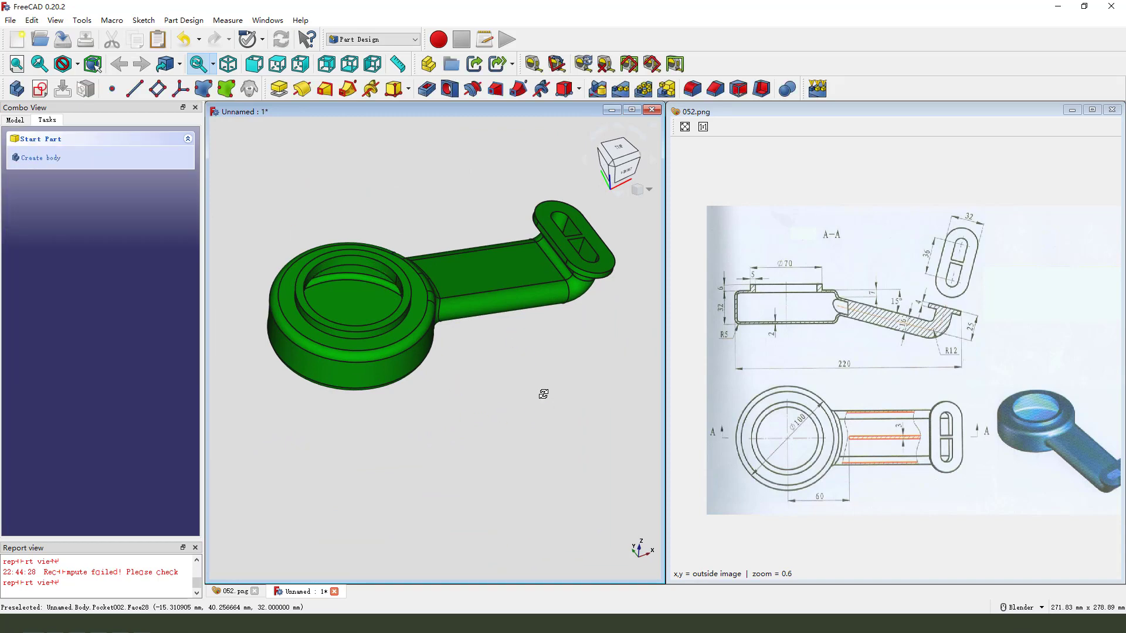
# Maximize the model window and examine the finished handled ring part from several angles
pyautogui.moveTo(543, 395); pyautogui.dragTo(490, 399, button='middle')
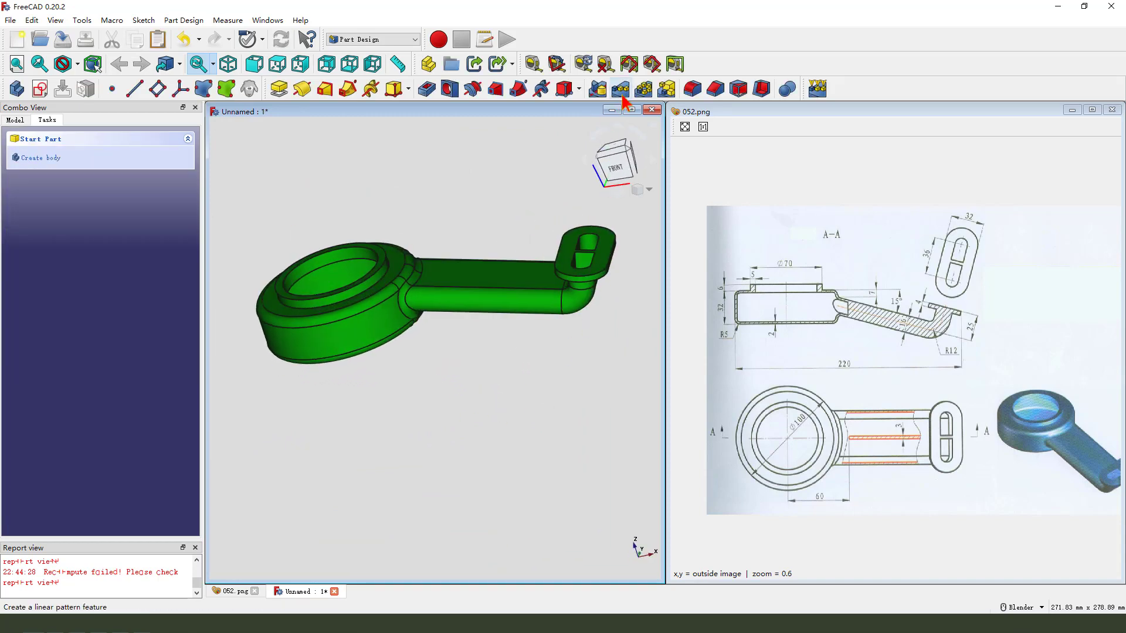
pyautogui.click(631, 109)
pyautogui.moveTo(515, 425); pyautogui.dragTo(434, 408, button='middle')
pyautogui.scroll(3, 842, 336)
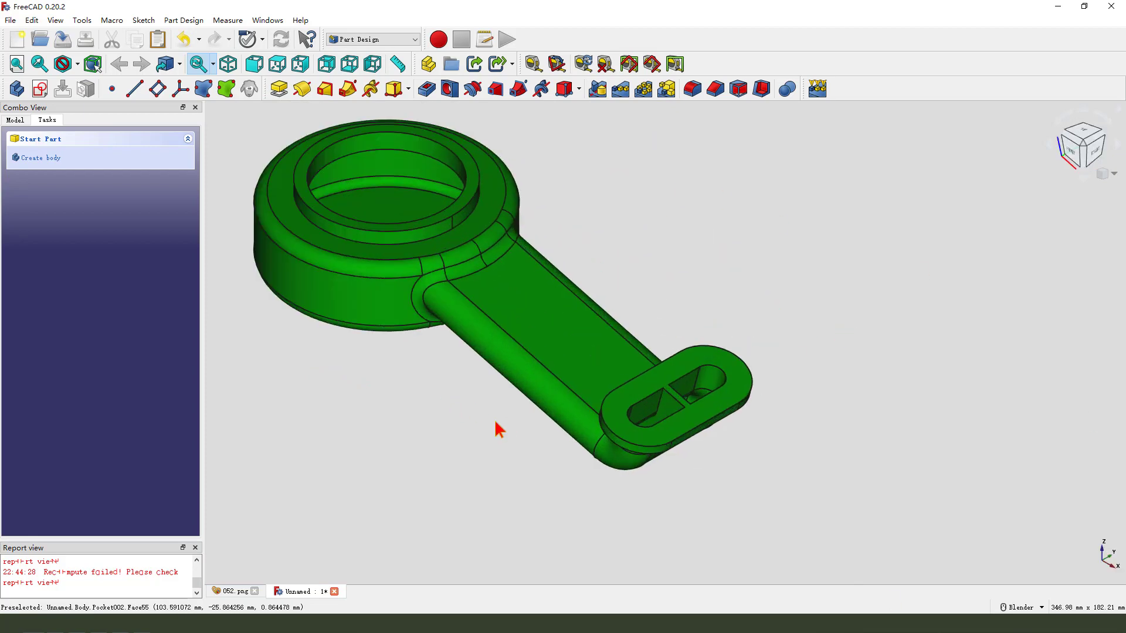
pyautogui.moveTo(497, 430); pyautogui.dragTo(632, 379, button='middle')
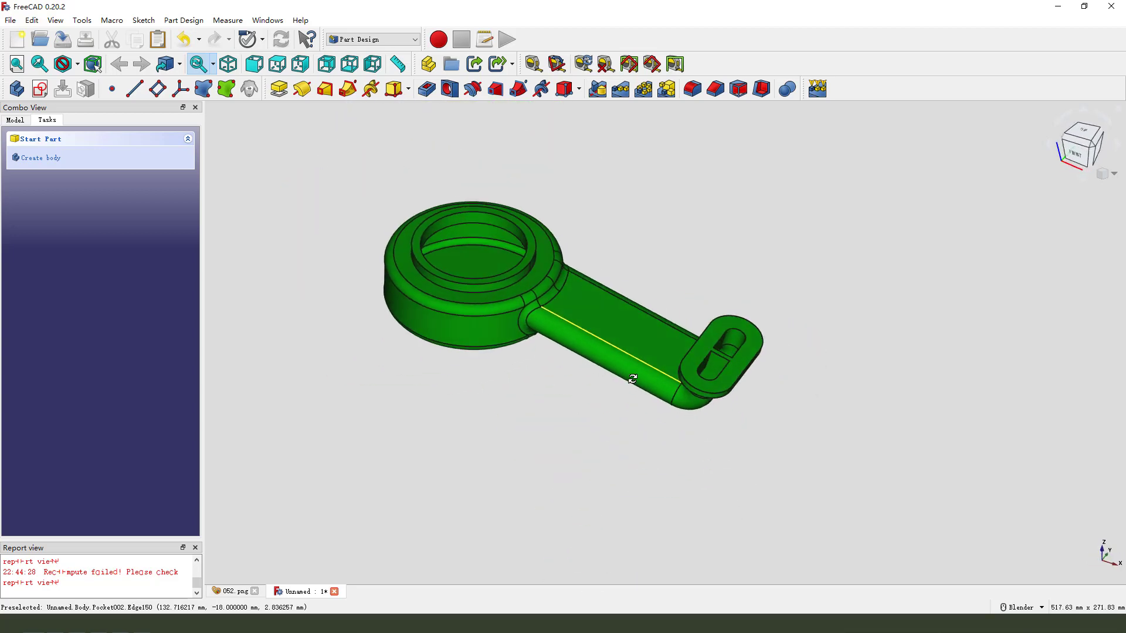